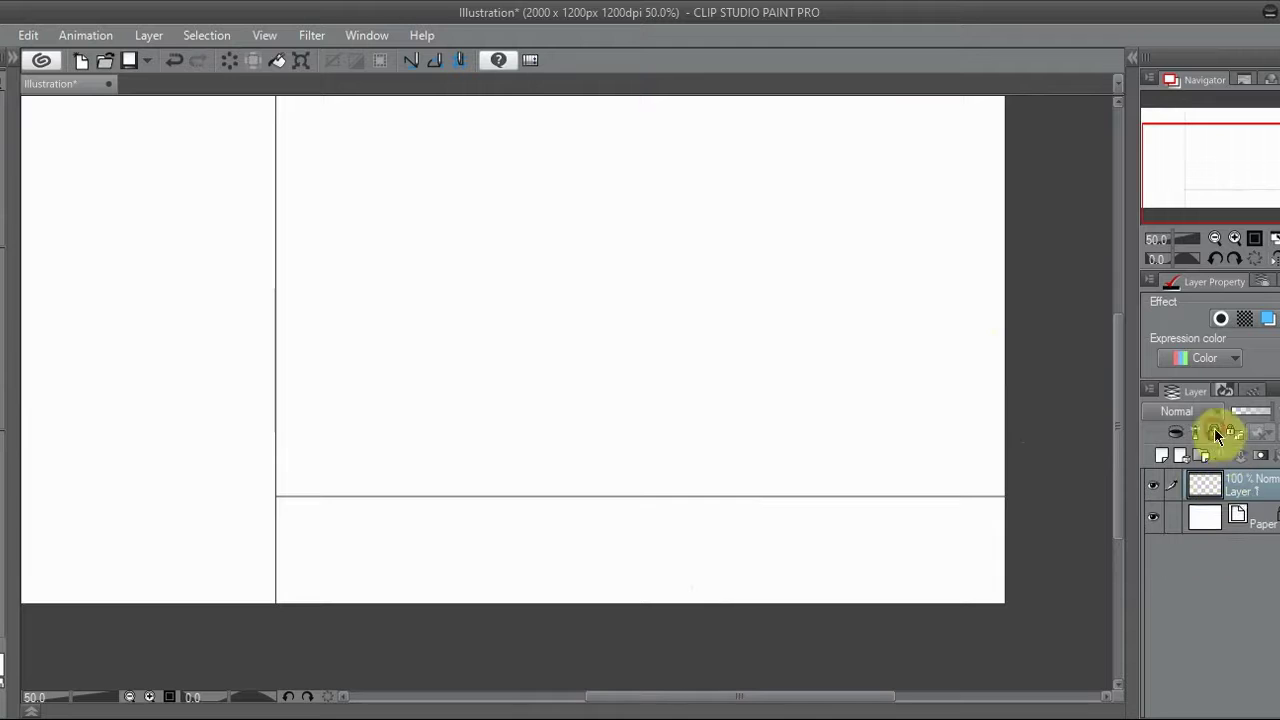
# Fill the canvas's left panel with dark grey on a new layer beneath the line layer
pyautogui.click(1215, 238)
pyautogui.click(13, 60)
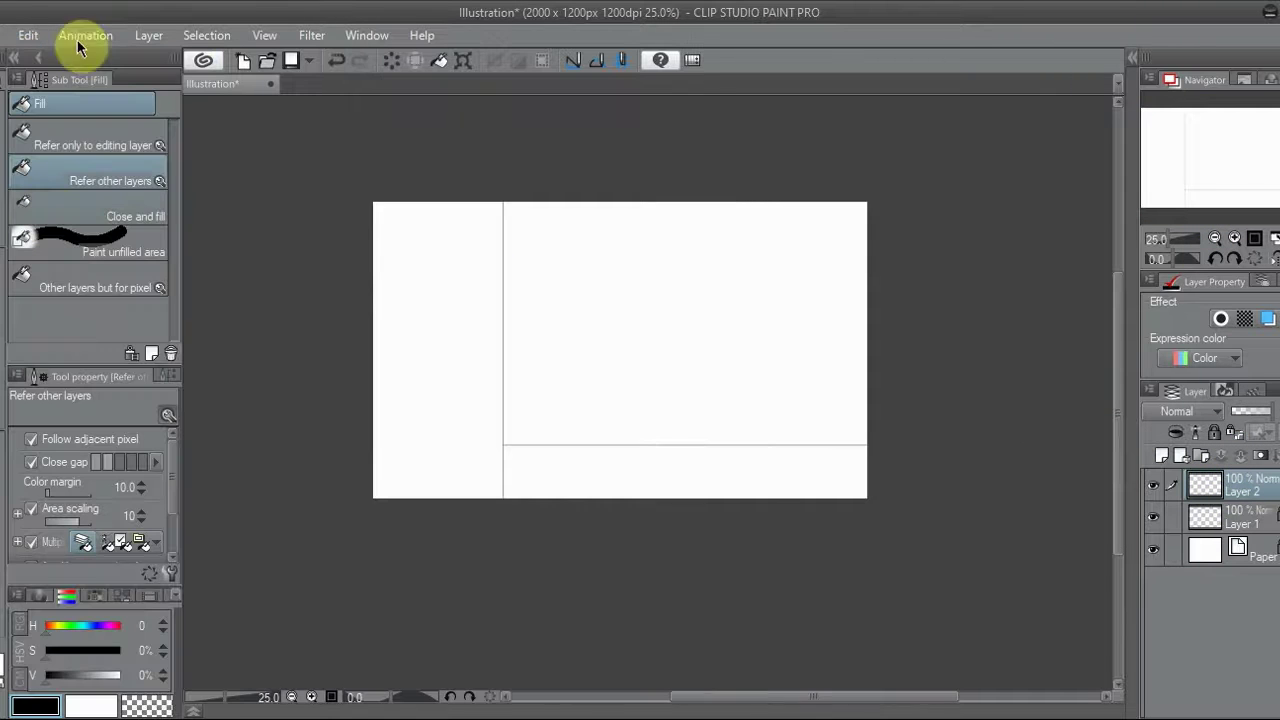
pyautogui.click(410, 430)
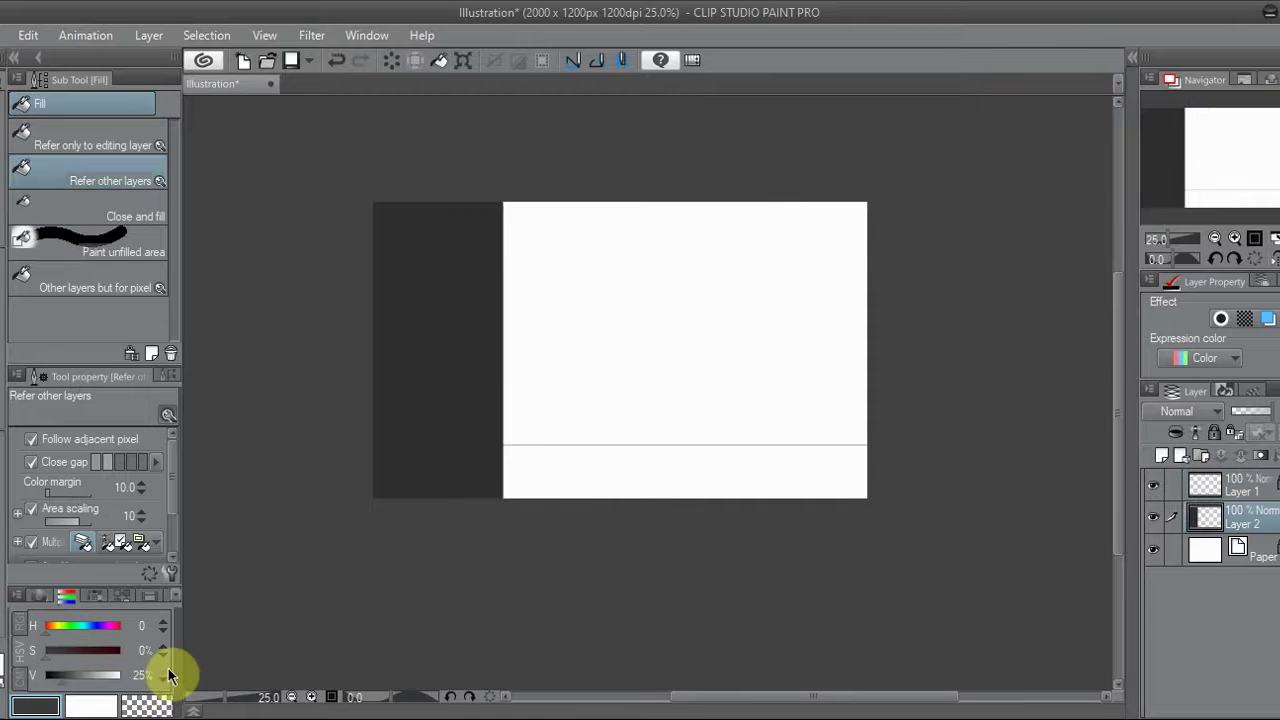
# Fill the large panel with a lighter grey and the strip beneath it with grey at 23% brightness
pyautogui.click(547, 472)
pyautogui.click(607, 343)
pyautogui.click(163, 680)
pyautogui.click(163, 680)
pyautogui.click(624, 495)
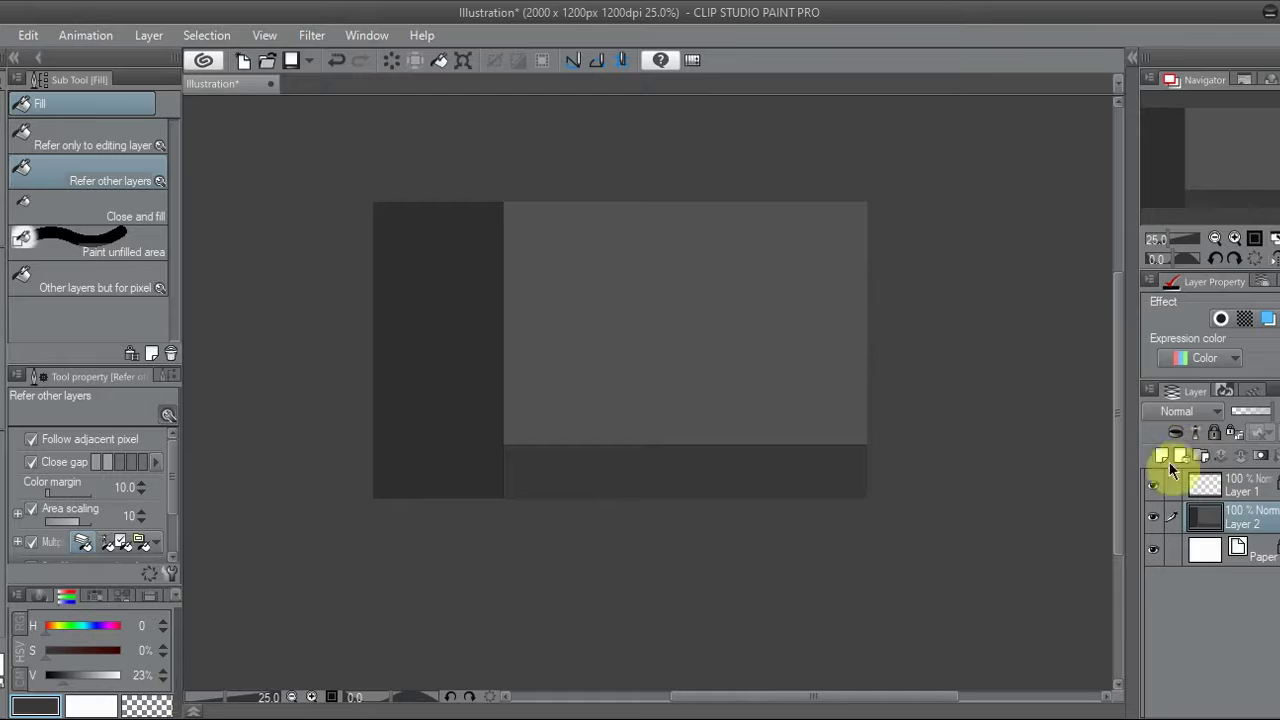
# Draw a filled olive-yellow band (H 61, S 62%, V 45%) across the large panel on a new layer with the Rectangle tool
pyautogui.press('u')
pyautogui.click(150, 275)
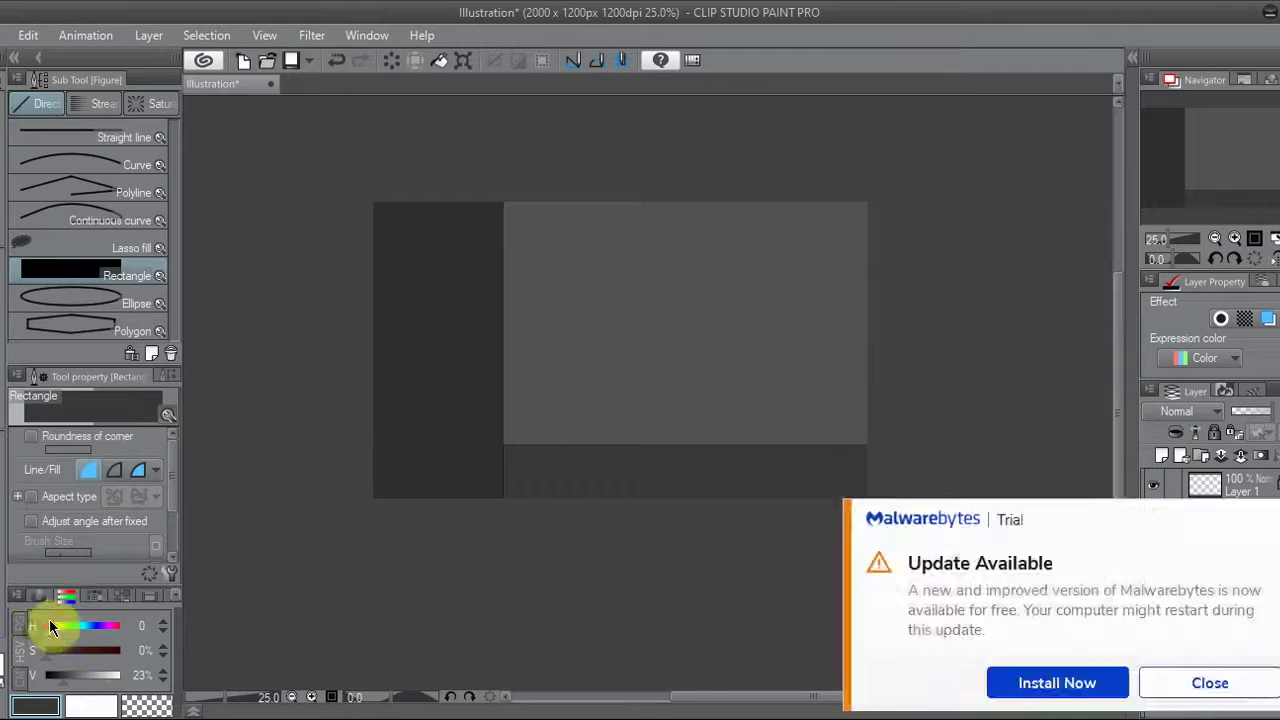
pyautogui.moveTo(52, 676); pyautogui.dragTo(83, 687)
pyautogui.press('x')
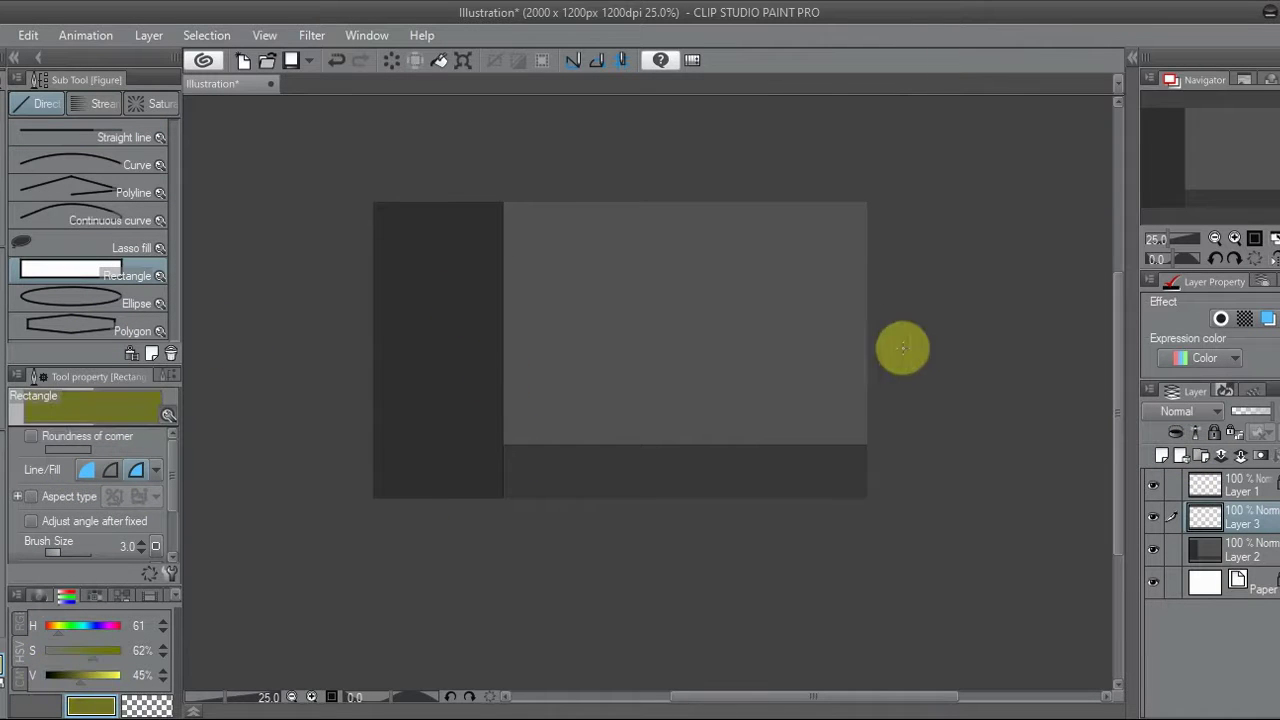
pyautogui.moveTo(462, 300); pyautogui.dragTo(903, 348)
# Erase the part of the yellow band that overlaps the dark left panel
pyautogui.click(38, 705)
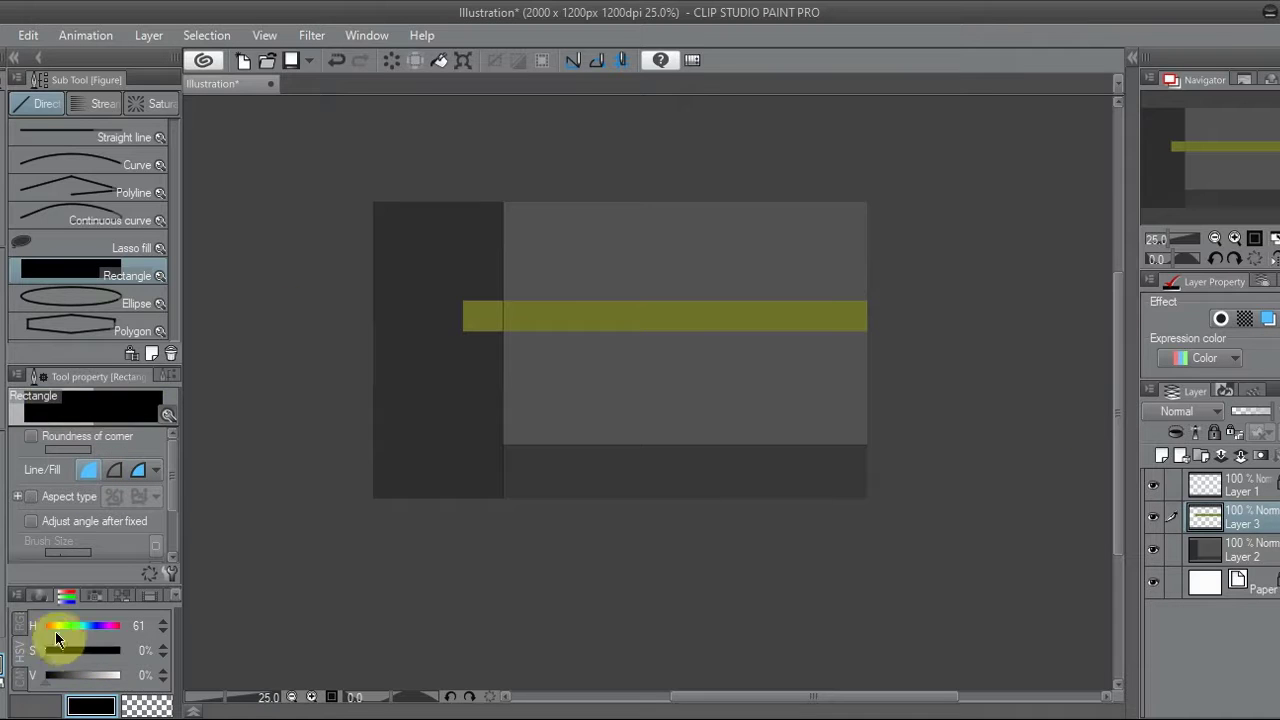
pyautogui.click(112, 478)
pyautogui.press('c')
pyautogui.scroll(5, 457, 286)
pyautogui.moveTo(453, 276); pyautogui.dragTo(563, 429)
pyautogui.scroll(-3, 500, 300)
# Draw a black rectangle on a new layer and slant it diagonally across the yellow band
pyautogui.click(1183, 452)
pyautogui.moveTo(509, 197); pyautogui.dragTo(534, 403)
pyautogui.press('k')
pyautogui.hotkey('ctrl', 't')
pyautogui.moveTo(711, 260)
pyautogui.mouseDown()
pyautogui.moveTo(711, 311)
pyautogui.moveTo(445, 424)
pyautogui.moveTo(570, 450)
pyautogui.mouseUp()
pyautogui.press('Return')
# Repeat the slanted black stripe along the whole band, merge the stripes and clip them to the band layer
pyautogui.hscroll(3, 445, 424)
pyautogui.moveTo(480, 408); pyautogui.dragTo(760, 410)
pyautogui.click(1211, 486)
pyautogui.moveTo(551, 434); pyautogui.dragTo(810, 450)
pyautogui.hotkey('ctrl', 'e')
pyautogui.hotkey('ctrl', 'alt', 'g')
pyautogui.hscroll(-2, 650, 380)
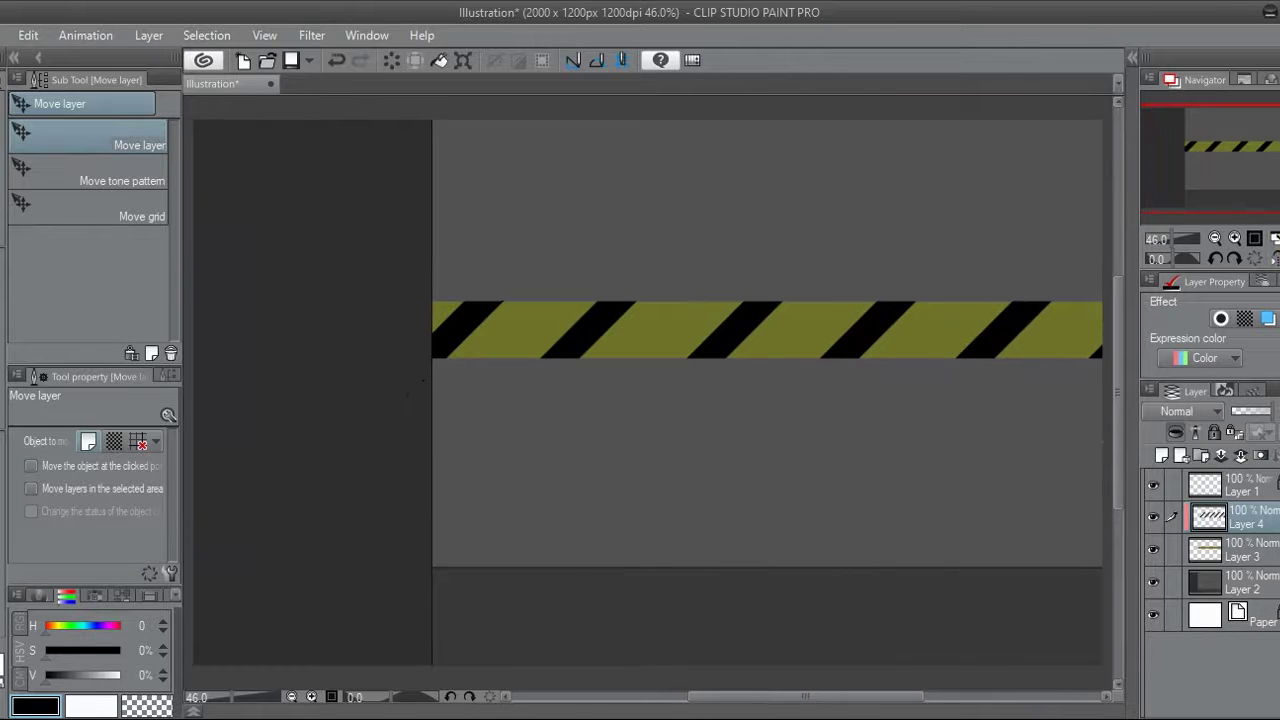
# Merge the black stripes and the yellow band down into the grey colour layer, Layer 2
pyautogui.press('p')
pyautogui.hotkey('ctrl', 'e')
pyautogui.hotkey('ctrl', 'e')
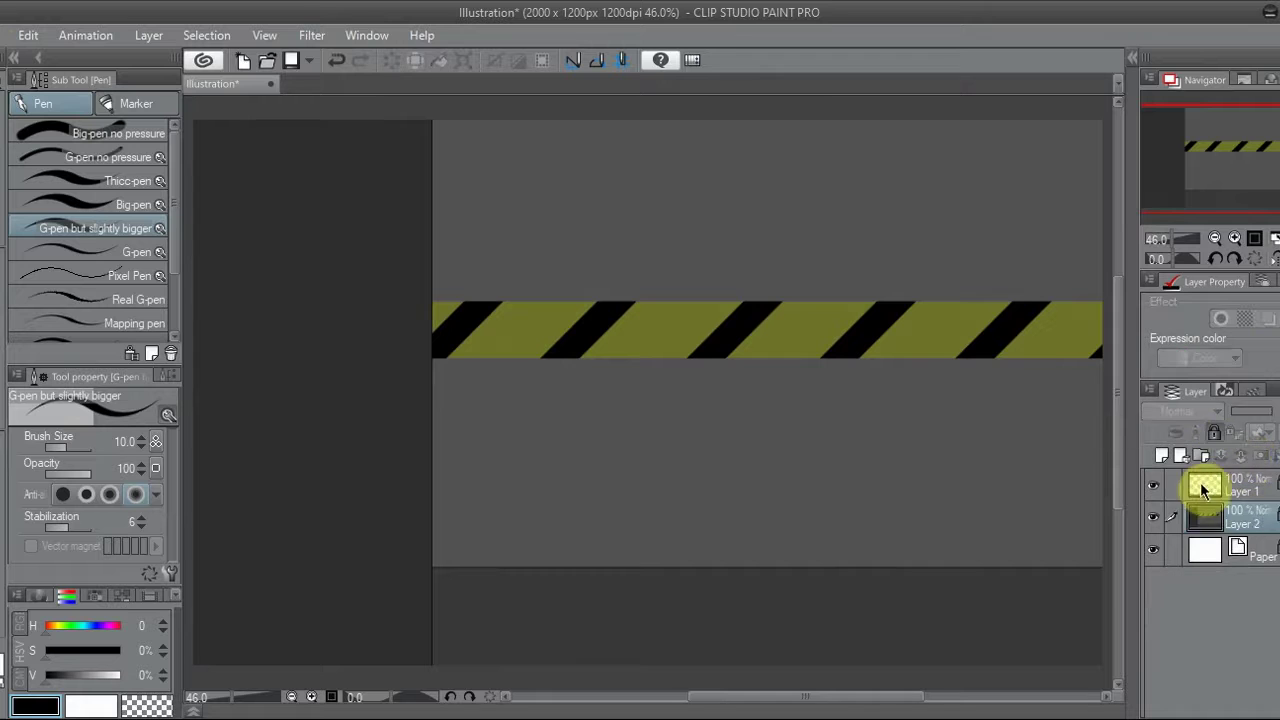
pyautogui.moveTo(614, 257); pyautogui.dragTo(548, 262)
pyautogui.moveTo(1166, 449); pyautogui.dragTo(1234, 471)
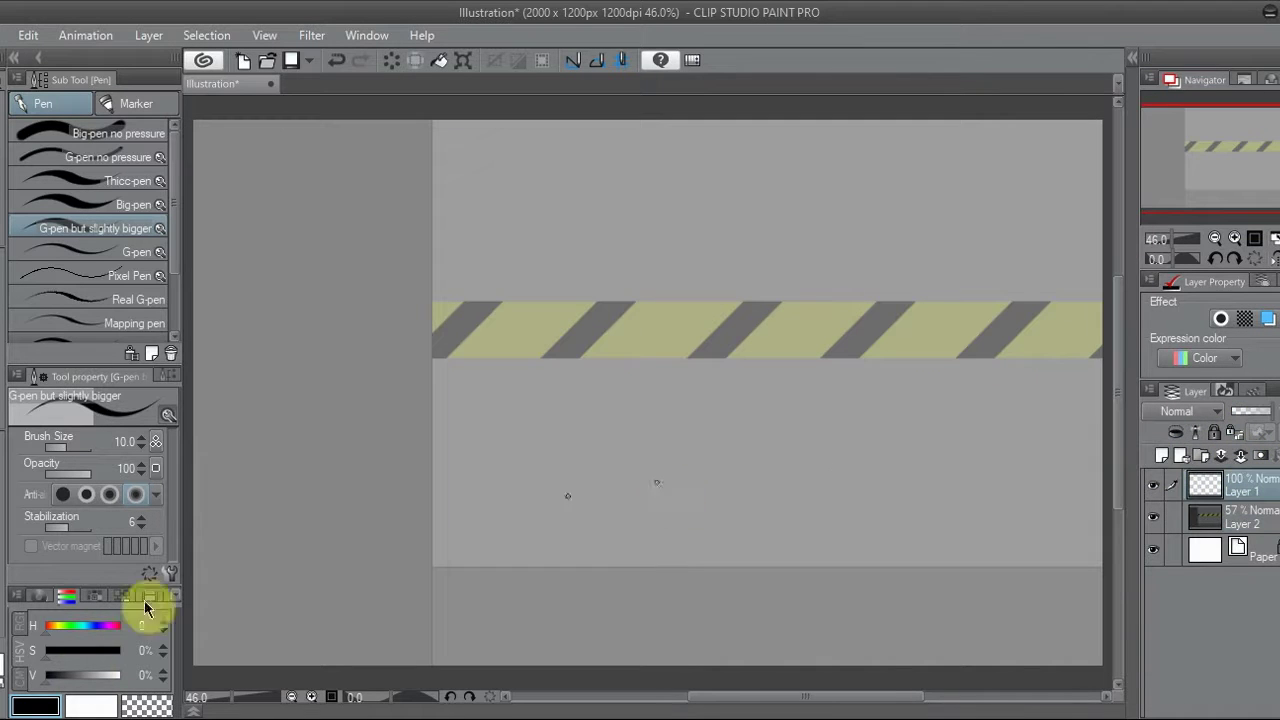
pyautogui.hotkey('ctrl', 'z')
# Sample the left panel's dark grey as the secondary colour and keep black as the main colour
pyautogui.press('i')
pyautogui.click(277, 289)
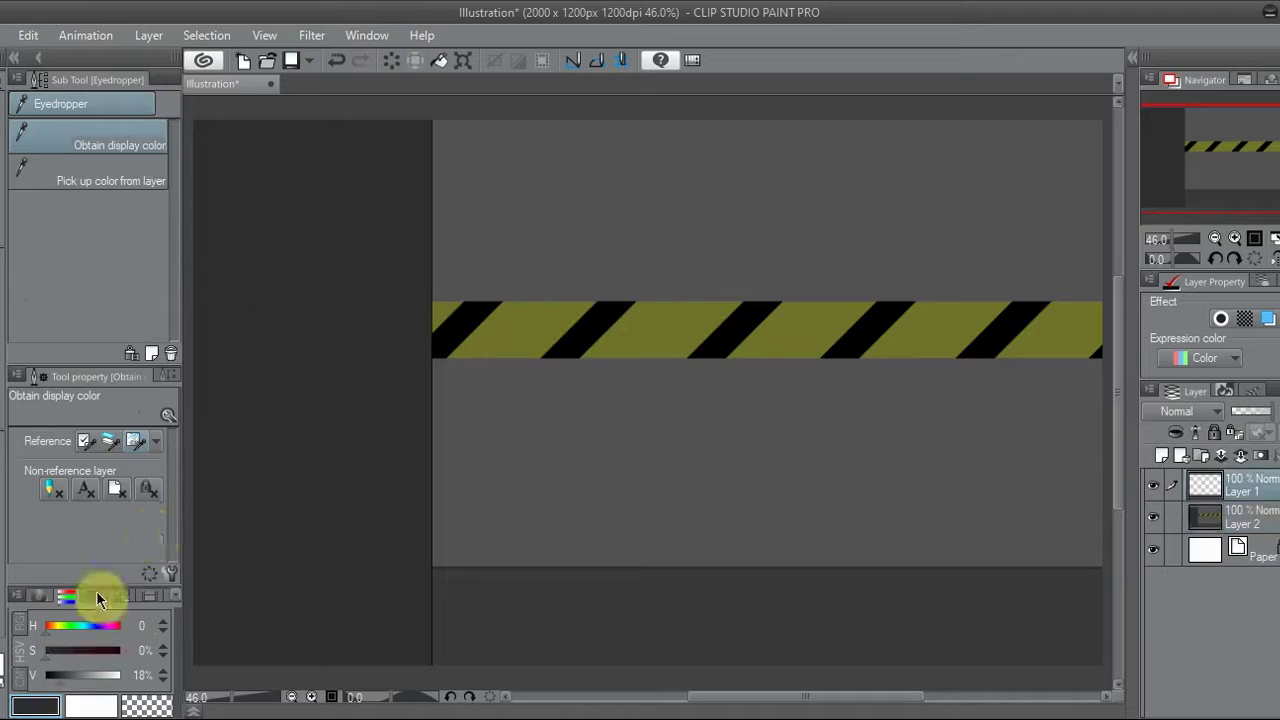
pyautogui.press('u')
pyautogui.scroll(-1, 1200, 212)
pyautogui.click(104, 710)
pyautogui.press('i')
pyautogui.click(35, 704)
# Draw a black vertical line on Layer 1 and align it with the edge between the left and large panels
pyautogui.press('u')
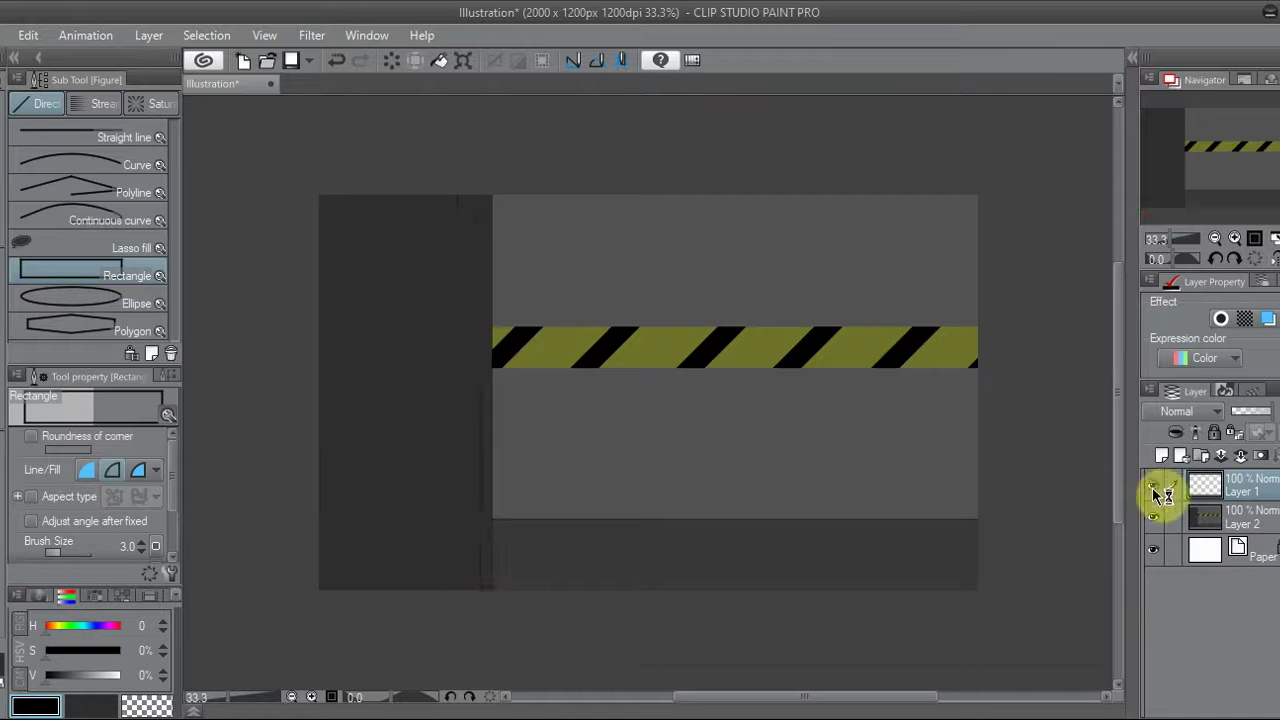
pyautogui.hotkey('ctrl', 't')
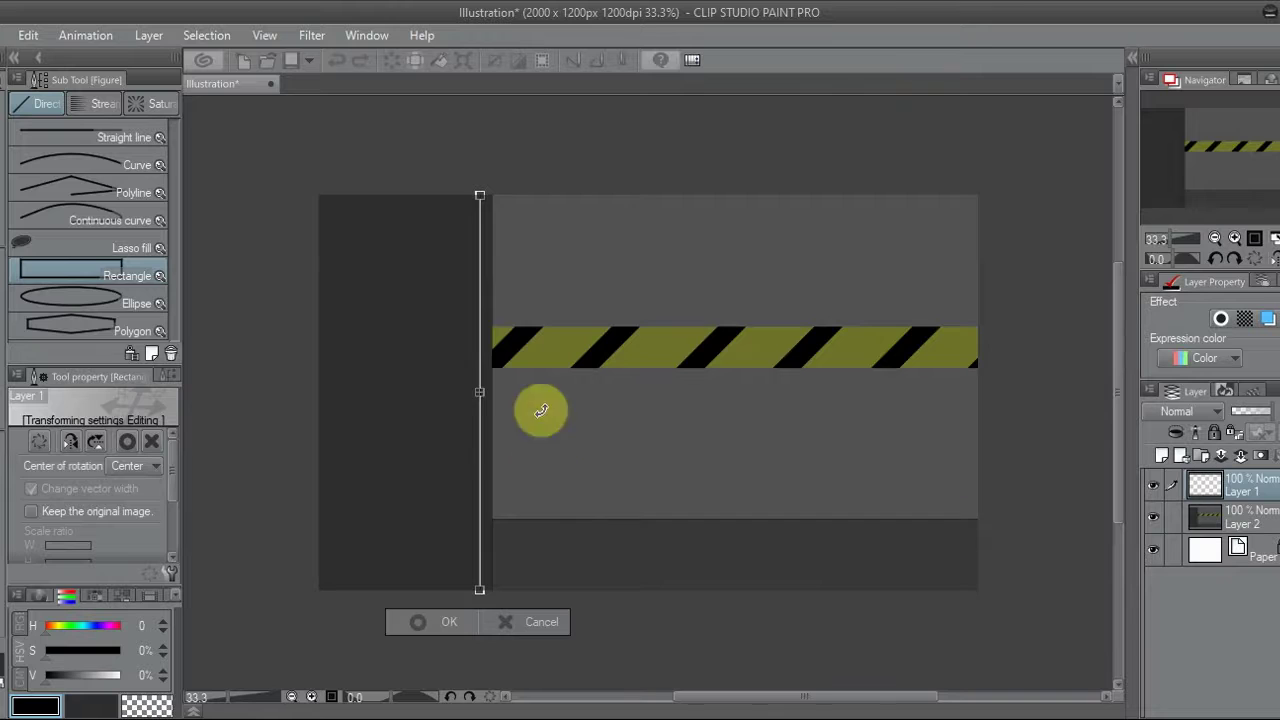
pyautogui.press('Return')
pyautogui.press('k')
# Fill the left panel dark grey on its own layer with Layer 2 hidden, and give the vertical line a 1.0 border effect
pyautogui.click(1155, 516)
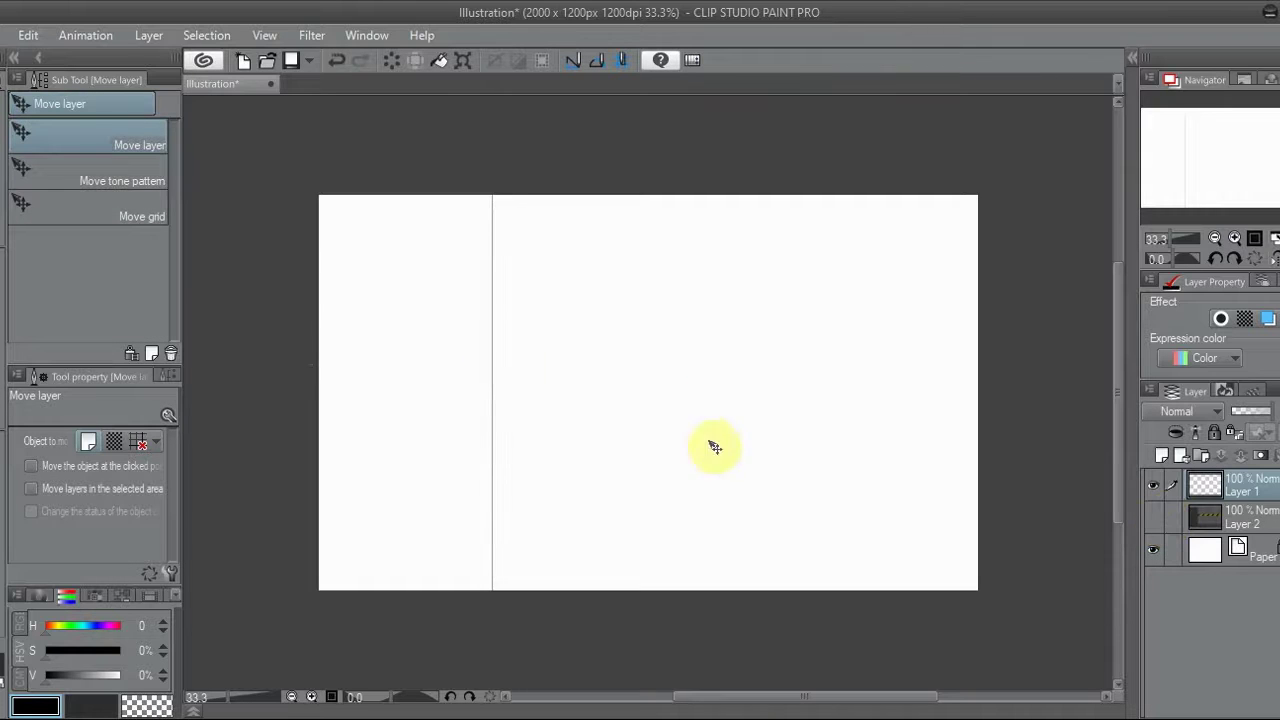
pyautogui.press('g')
pyautogui.click(91, 704)
pyautogui.click(442, 493)
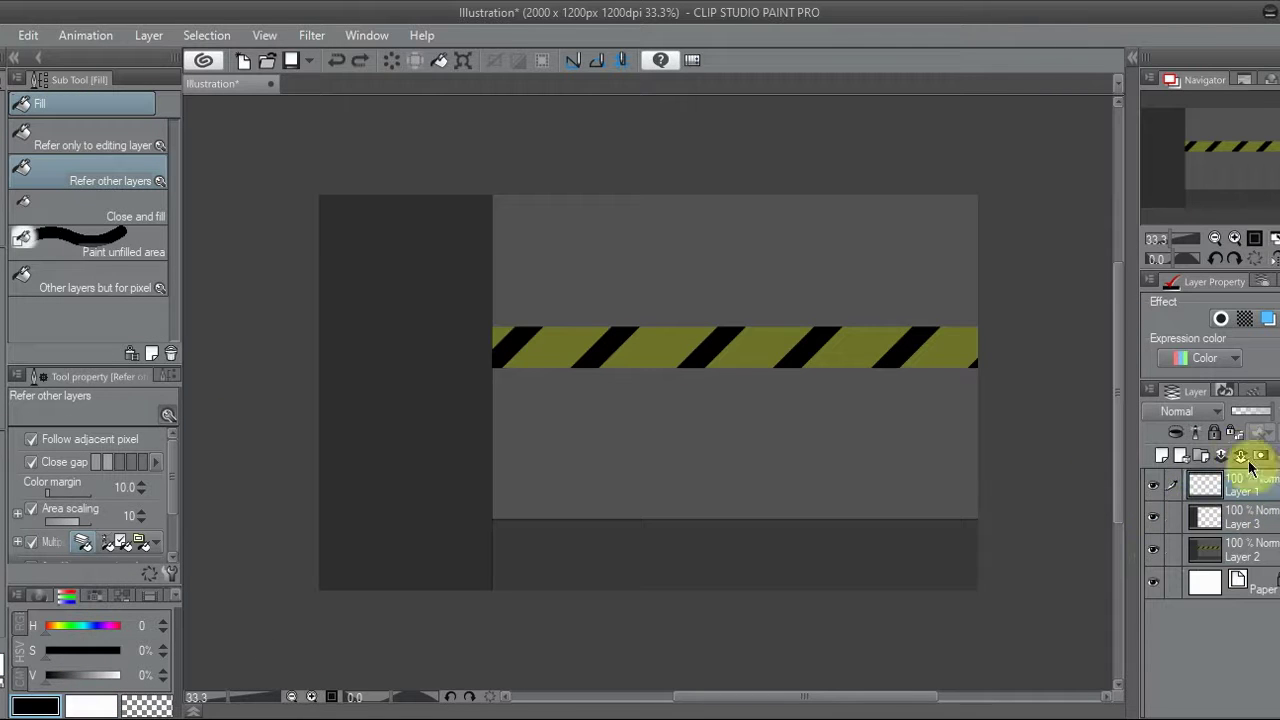
pyautogui.click(1221, 318)
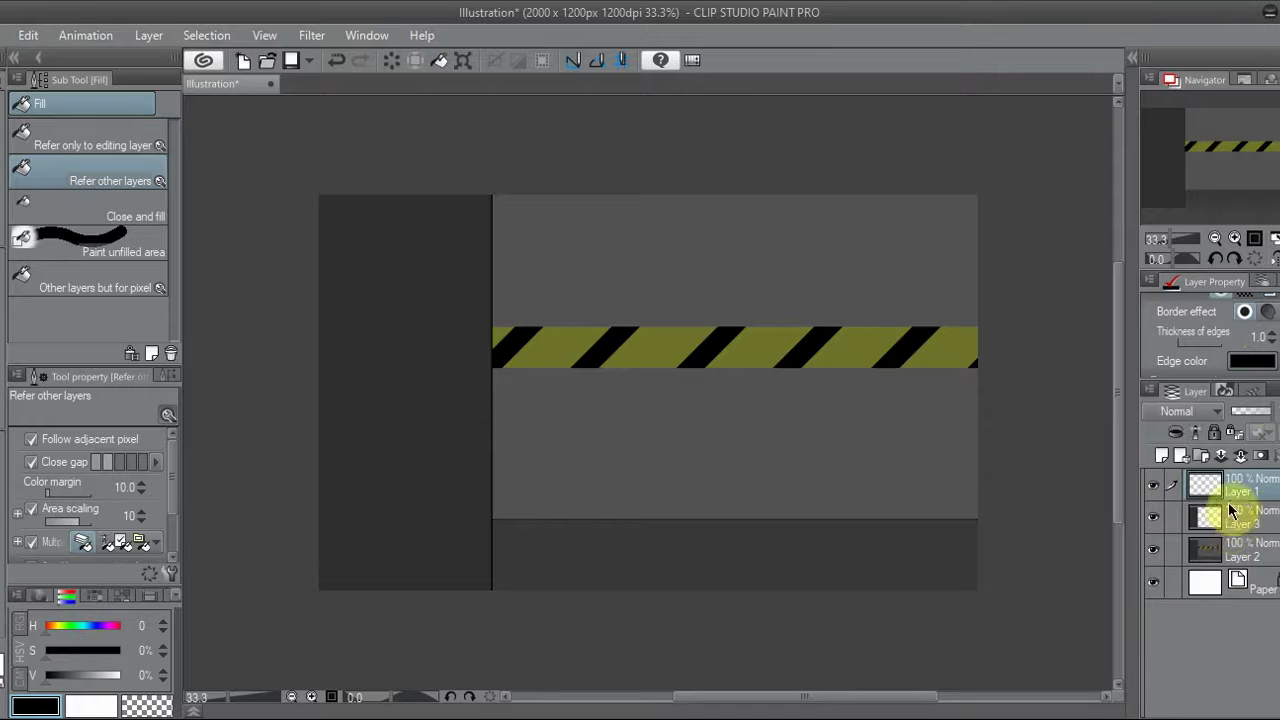
# Draw a black horizontal line along the lower strip's upper edge on a new layer above Layer 2
pyautogui.click(1237, 556)
pyautogui.hotkey('ctrl', 'shift', 'n')
pyautogui.press('u')
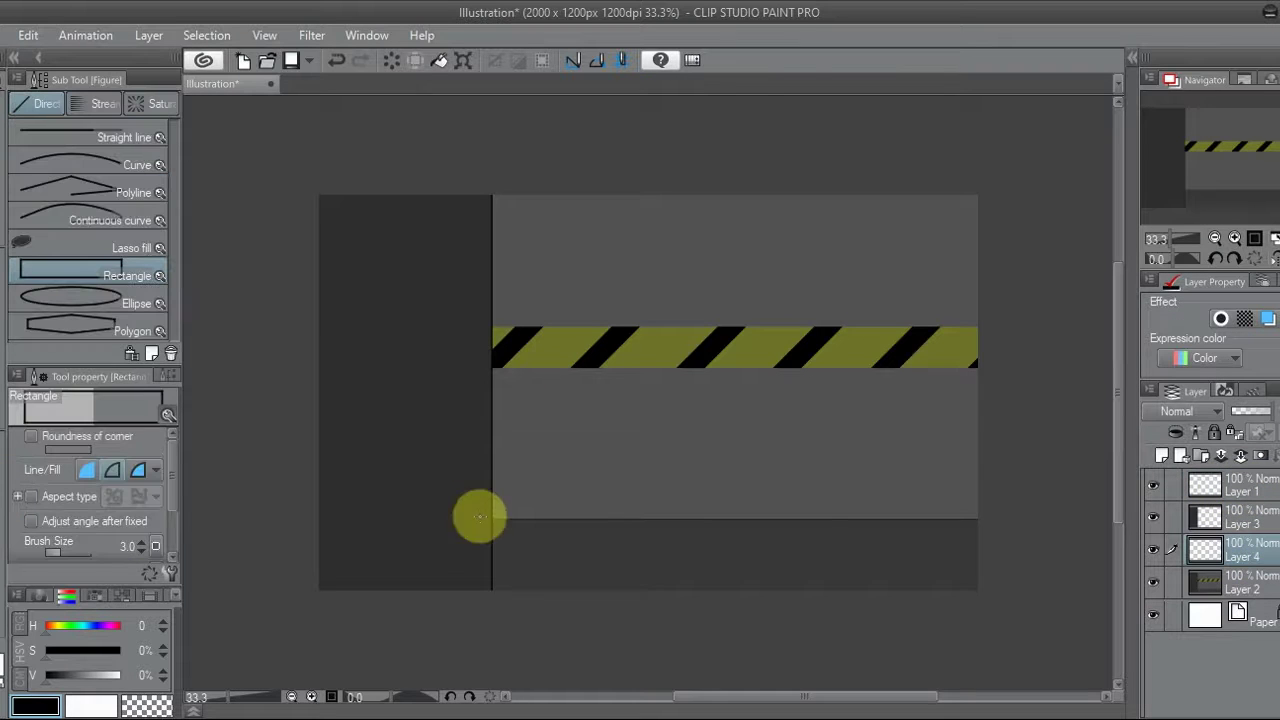
# Sample the lower strip's grey (23% brightness) and fill the strip with it on a new layer, then hide Layer 2
pyautogui.click(1230, 585)
pyautogui.hotkey('ctrl', 'shift', 'n')
pyautogui.click(12, 232)
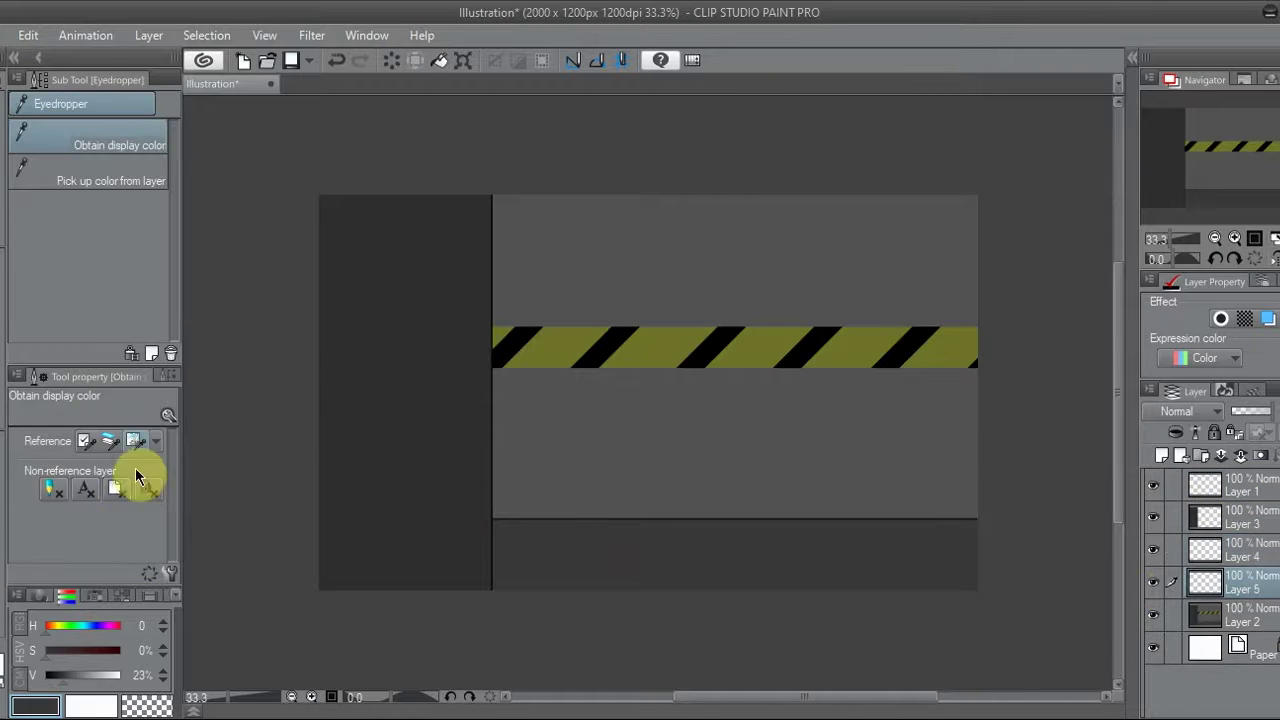
pyautogui.click(10, 452)
pyautogui.click(1153, 615)
# Merge the line layers and the left panel and lower strip fills above Layer 2 into one layer
pyautogui.click(1216, 549)
pyautogui.hotkey('ctrl', 'e')
pyautogui.click(1200, 485)
pyautogui.hotkey('ctrl', 'e')
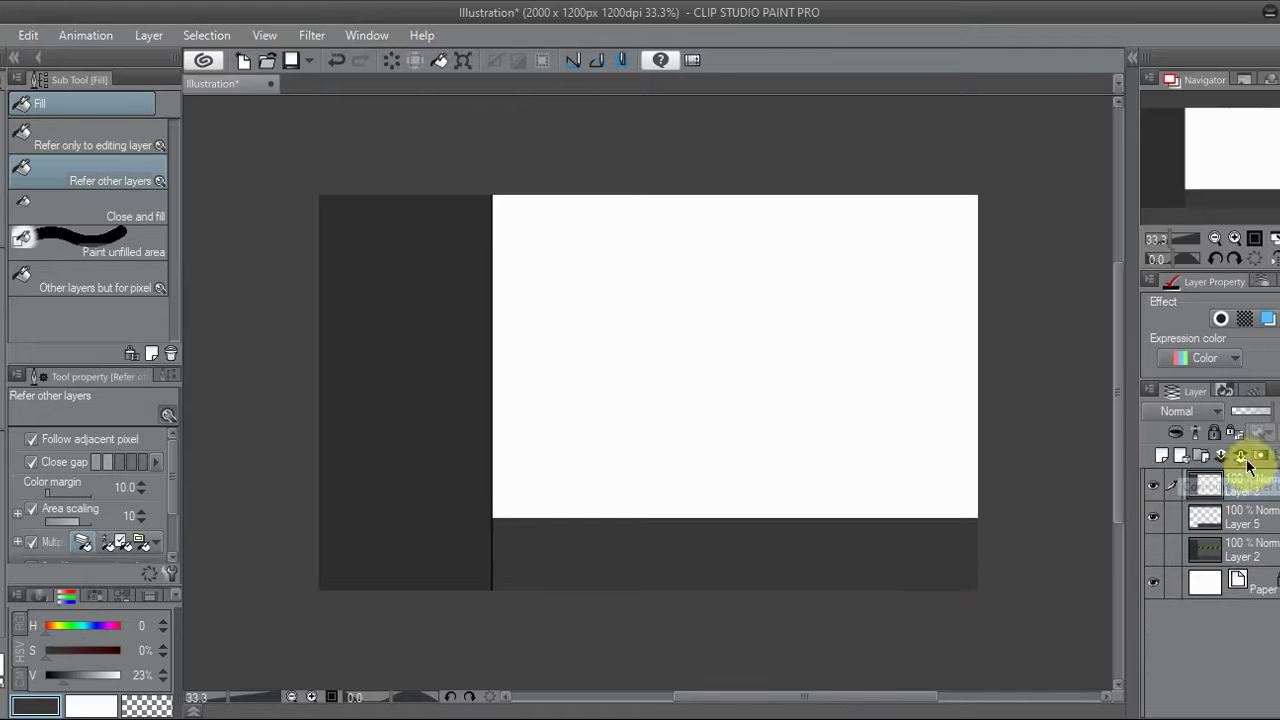
pyautogui.click(1246, 457)
# Sample the large panel's grey (33% brightness) from Layer 2 and fill the panel with it on a separate layer
pyautogui.click(1154, 549)
pyautogui.click(12, 232)
pyautogui.click(1155, 557)
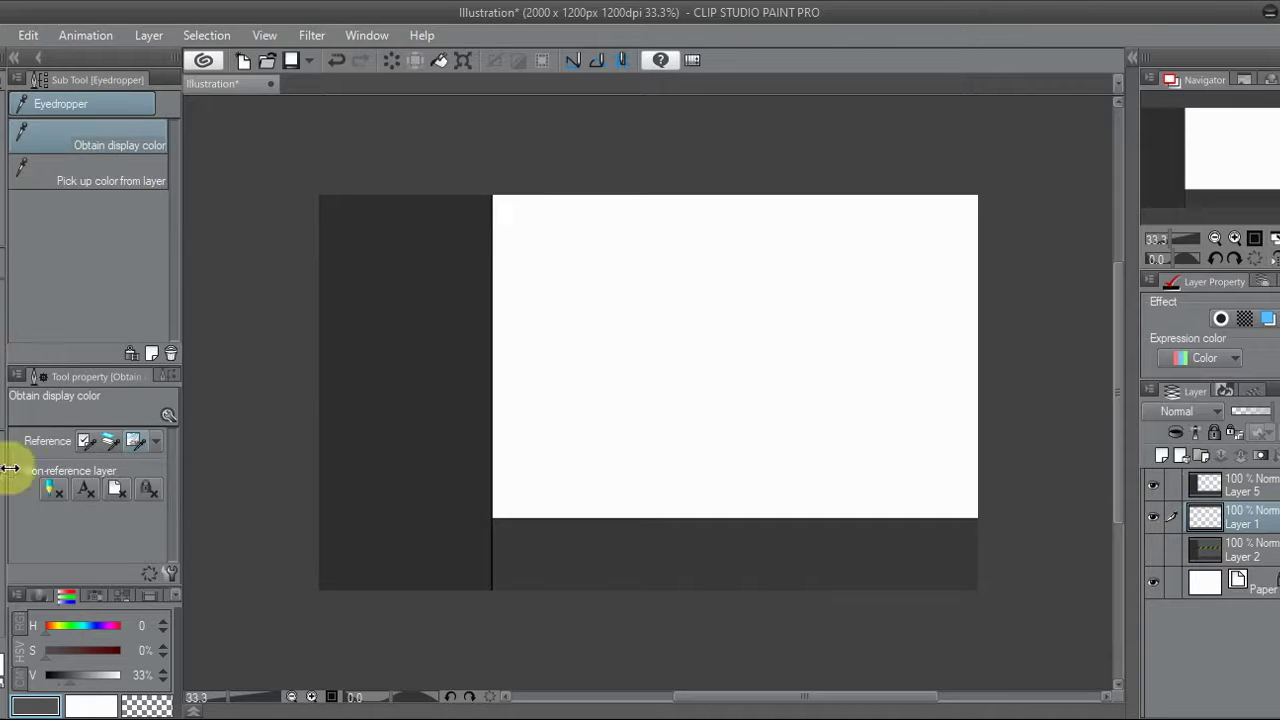
pyautogui.click(12, 465)
pyautogui.click(760, 462)
pyautogui.click(1155, 549)
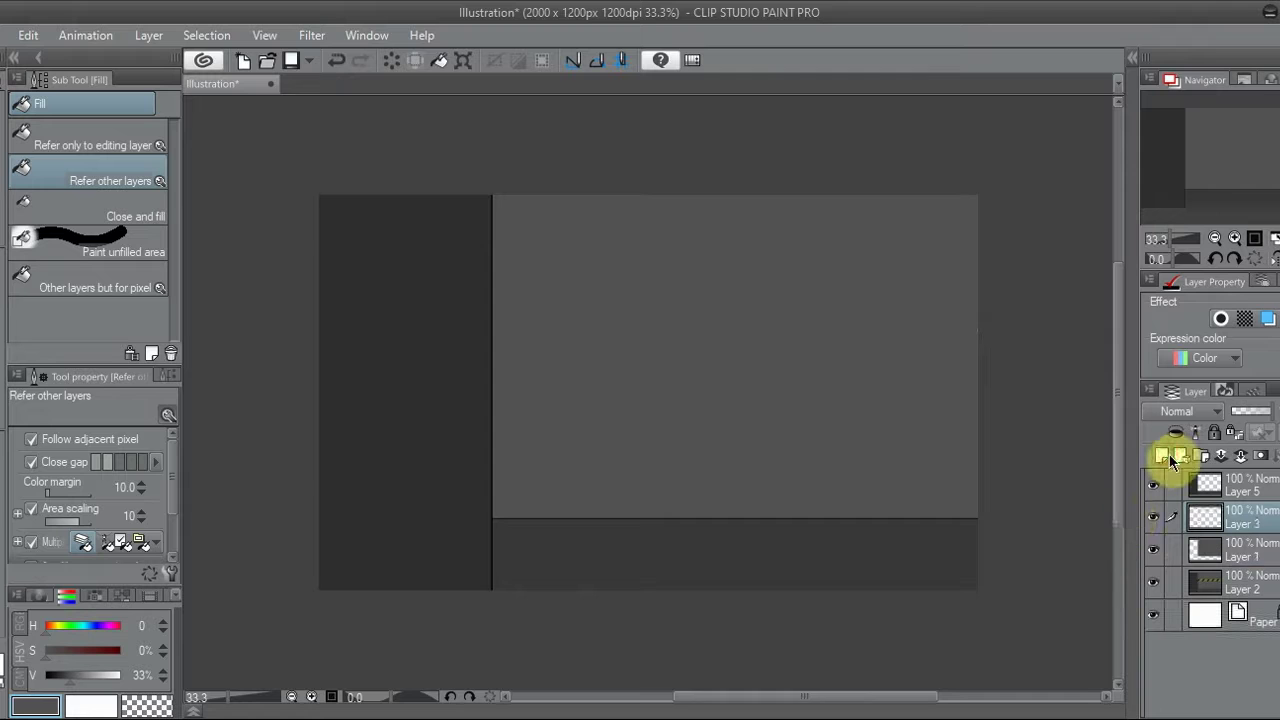
# Move Layer 3 above Layer 5 and draw black straight lines on it for a receding corridor's floor edges
pyautogui.click(1211, 543)
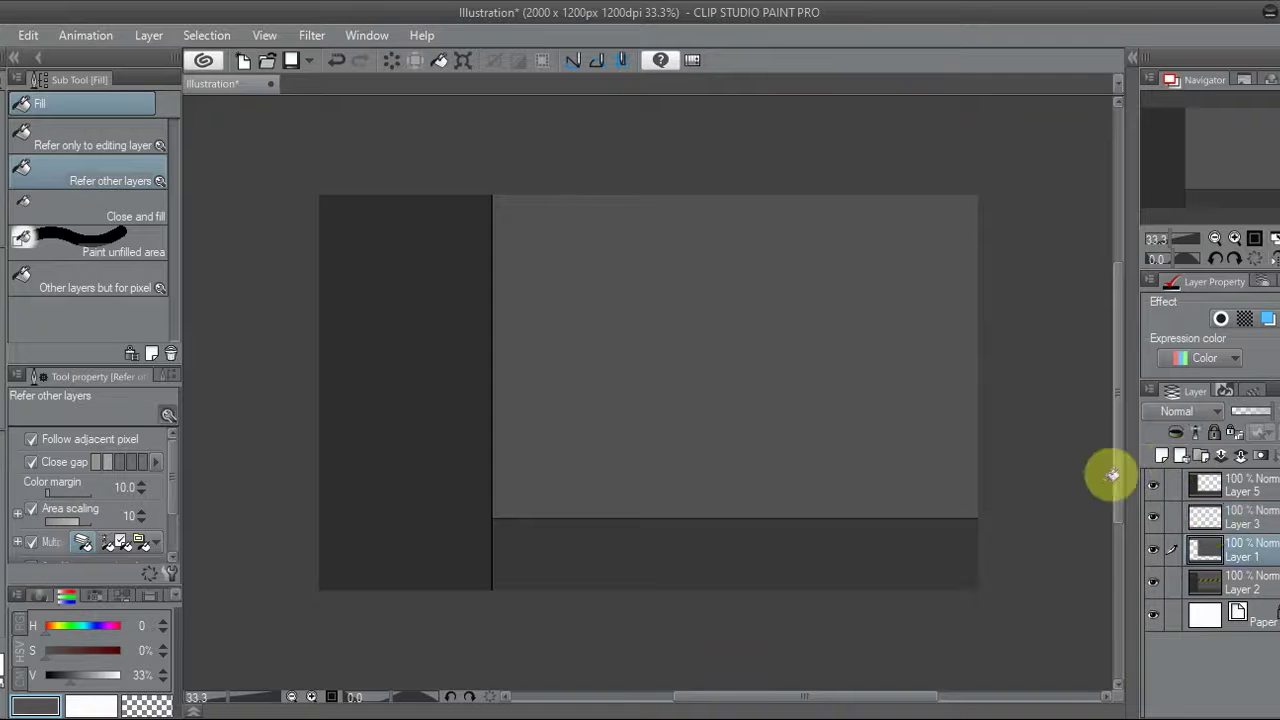
pyautogui.moveTo(1233, 483); pyautogui.dragTo(1233, 481)
pyautogui.click(48, 675)
pyautogui.press('u')
pyautogui.click(125, 137)
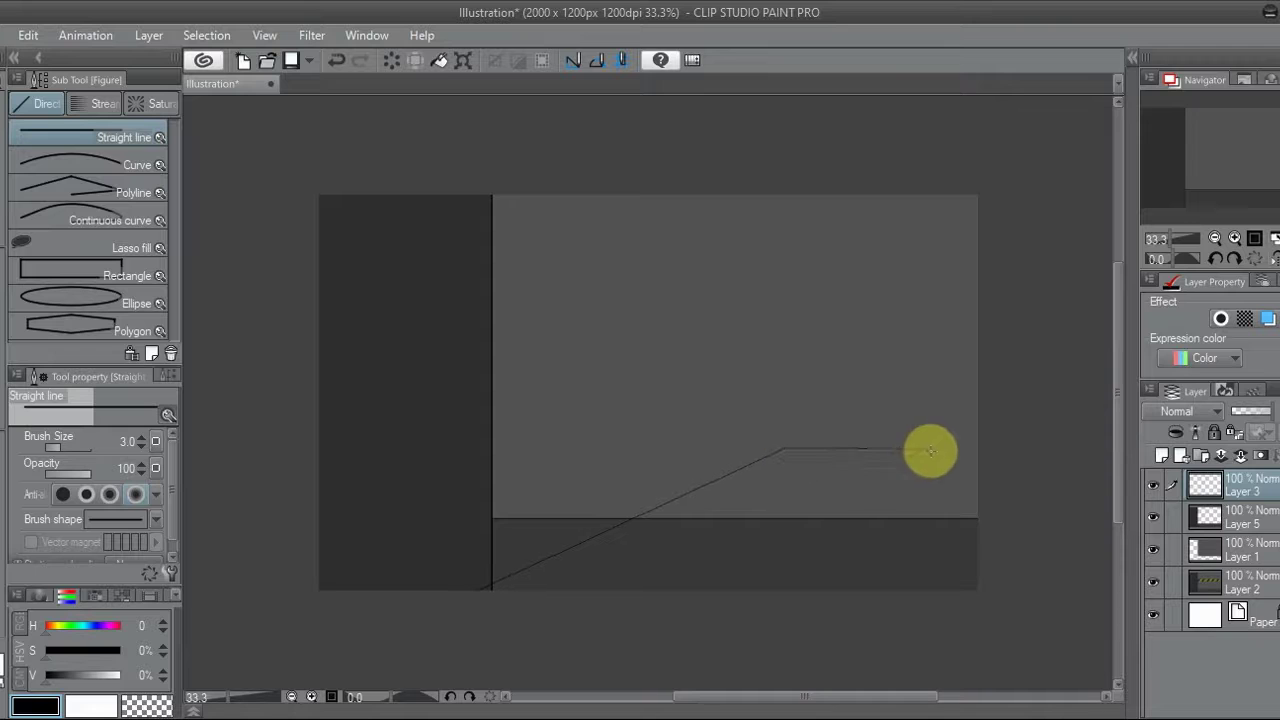
# Squash the corridor floor lines vertically and give them a black 1.0 border effect
pyautogui.hotkey('ctrl', 't')
pyautogui.moveTo(726, 446); pyautogui.dragTo(726, 484)
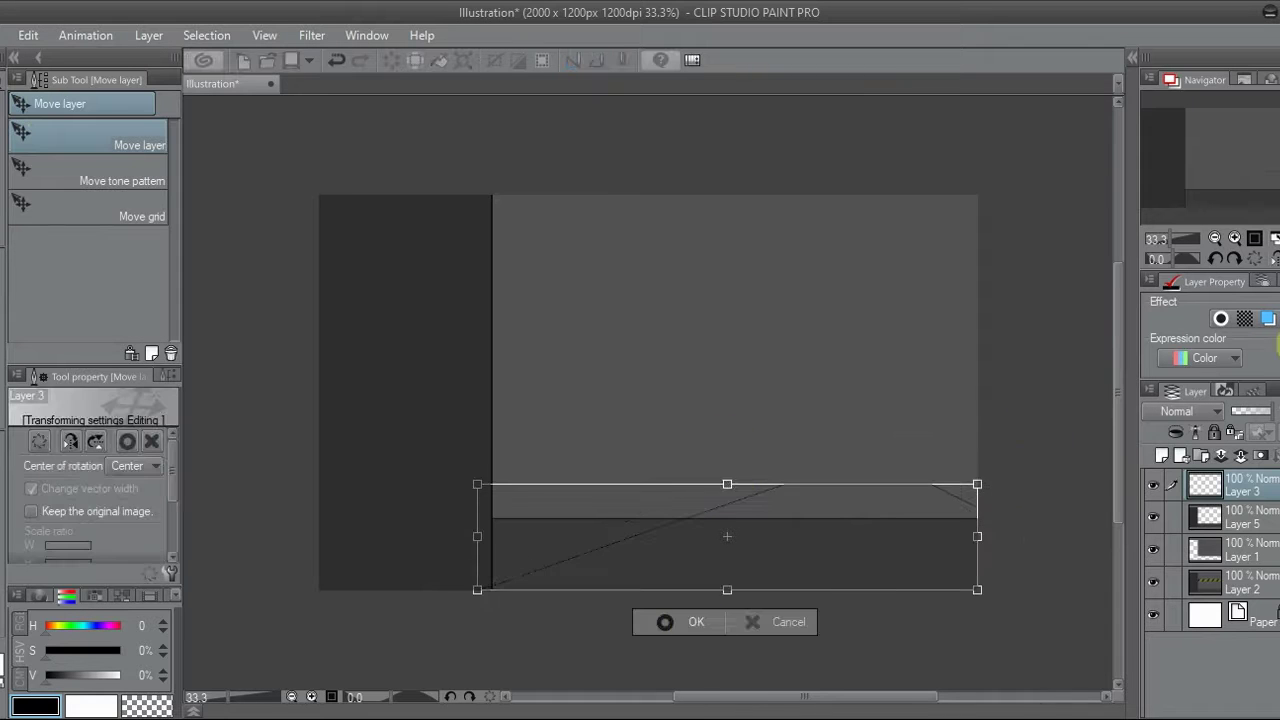
pyautogui.click(666, 621)
pyautogui.click(1221, 318)
pyautogui.click(1244, 321)
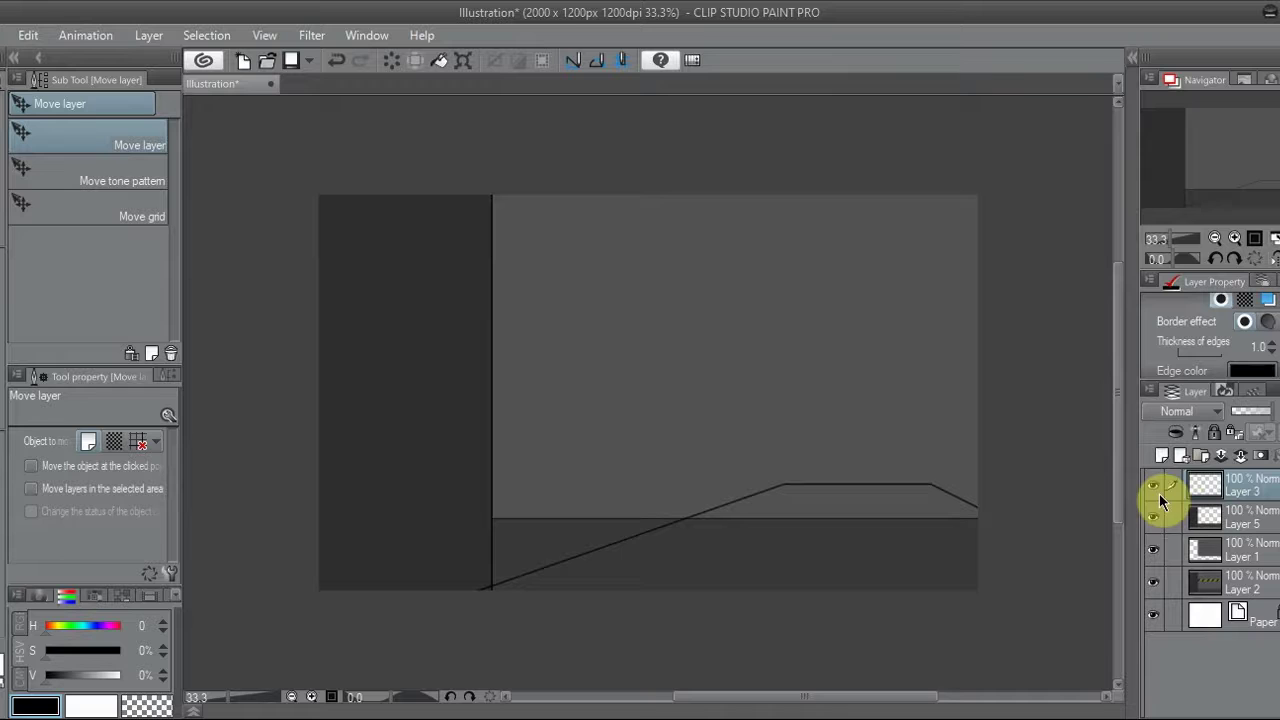
# Duplicate the corridor floor lines, flip the copy vertically and place it near the canvas top as ceiling lines
pyautogui.hotkey('ctrl', 'c')
pyautogui.hotkey('ctrl', 'v')
pyautogui.moveTo(857, 443); pyautogui.dragTo(841, 323)
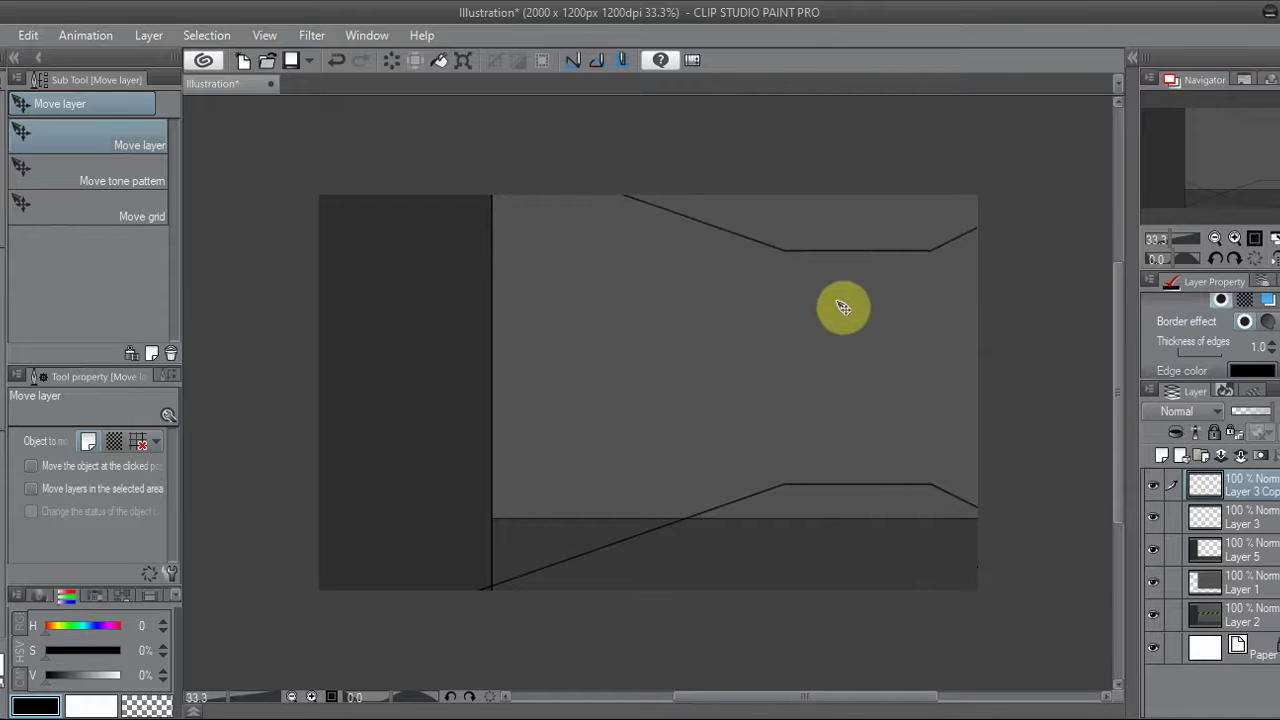
# Outline the corridor's back wall with a bordered rectangle on a new layer and merge the perspective line layers
pyautogui.click(1161, 455)
pyautogui.press('u')
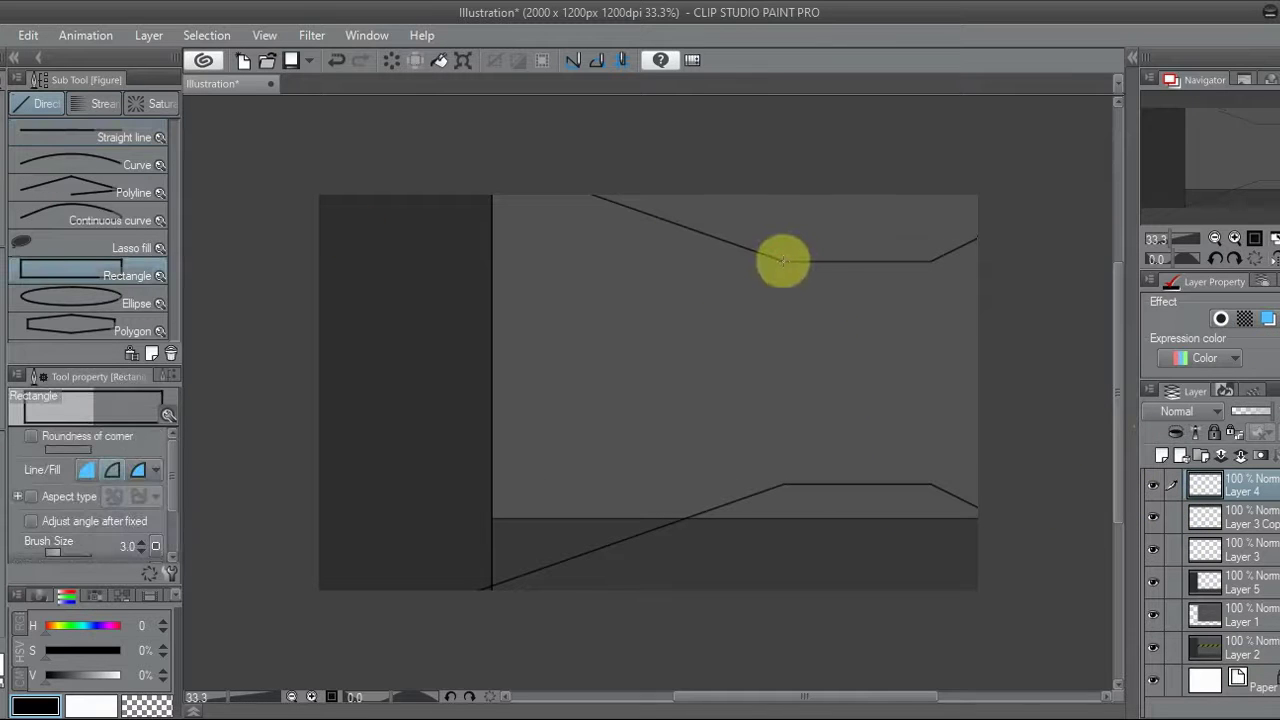
pyautogui.moveTo(783, 261); pyautogui.dragTo(930, 485)
pyautogui.click(1221, 318)
pyautogui.click(1235, 484)
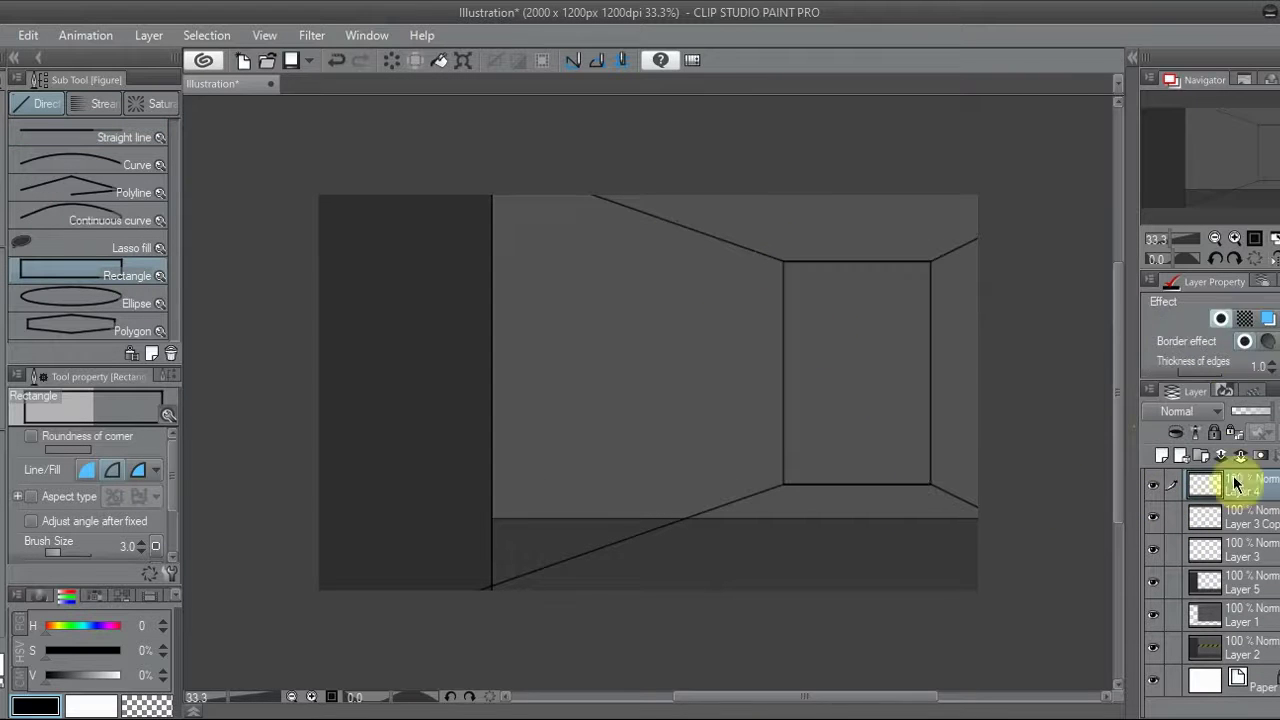
pyautogui.click(1240, 455)
# With Layers 1 and 2 hidden, fill the corridor's walls, floor and ceiling around the back wall with 23% grey on Layer 4
pyautogui.press('i')
pyautogui.click(1153, 582)
pyautogui.click(1153, 615)
pyautogui.press('g')
pyautogui.click(700, 545)
pyautogui.click(871, 229)
pyautogui.click(1008, 431)
pyautogui.moveTo(1205, 518); pyautogui.dragTo(1228, 560)
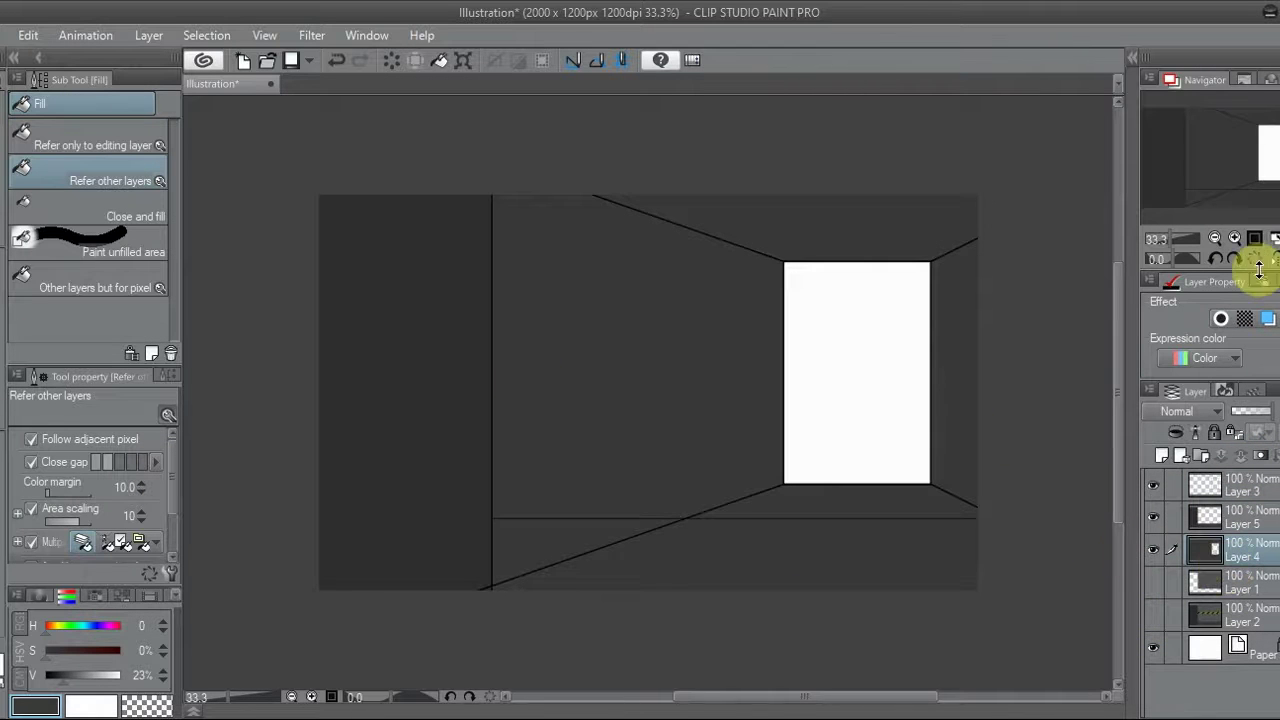
# Erase the old lower strip and its horizontal line from Layer 5 with a transparent rectangle
pyautogui.scroll(2, 1257, 200)
pyautogui.press('u')
pyautogui.scroll(-1, 308, 453)
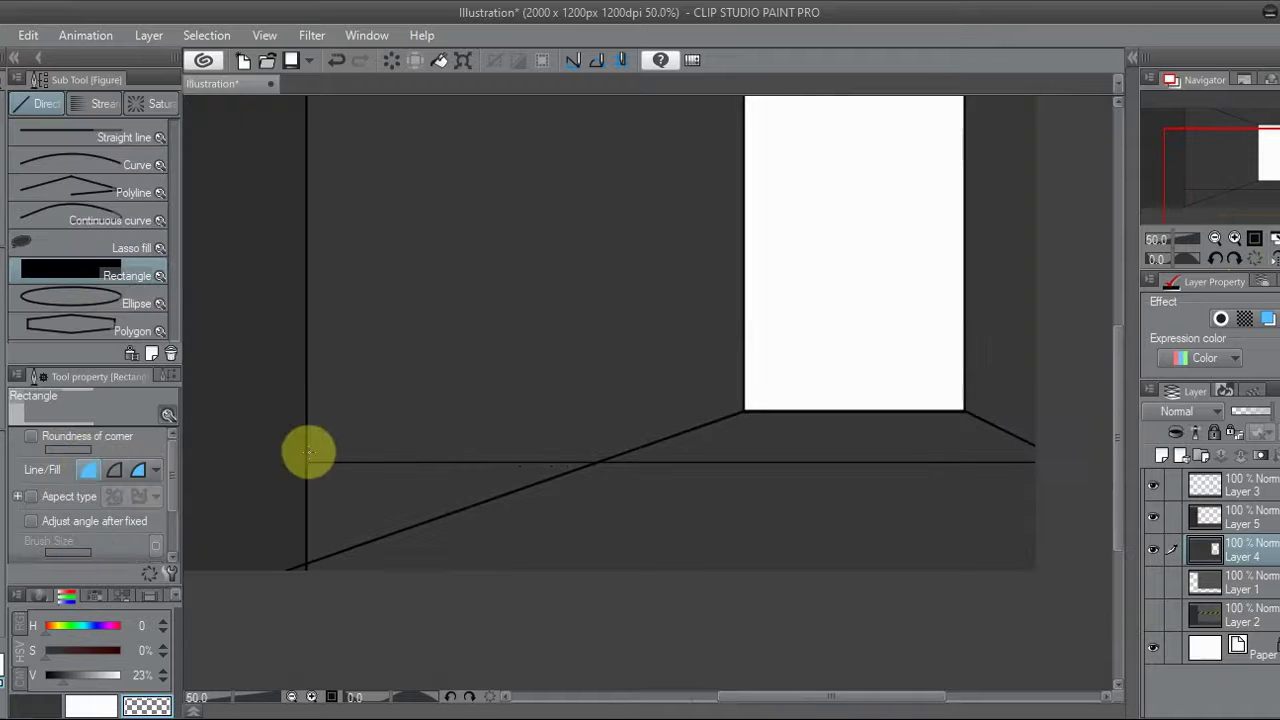
pyautogui.click(1208, 517)
pyautogui.moveTo(266, 437); pyautogui.dragTo(1054, 548)
# Erase the end of the corridor's floor line that overhangs the left panel on Layer 3
pyautogui.moveTo(1220, 188); pyautogui.dragTo(1225, 193)
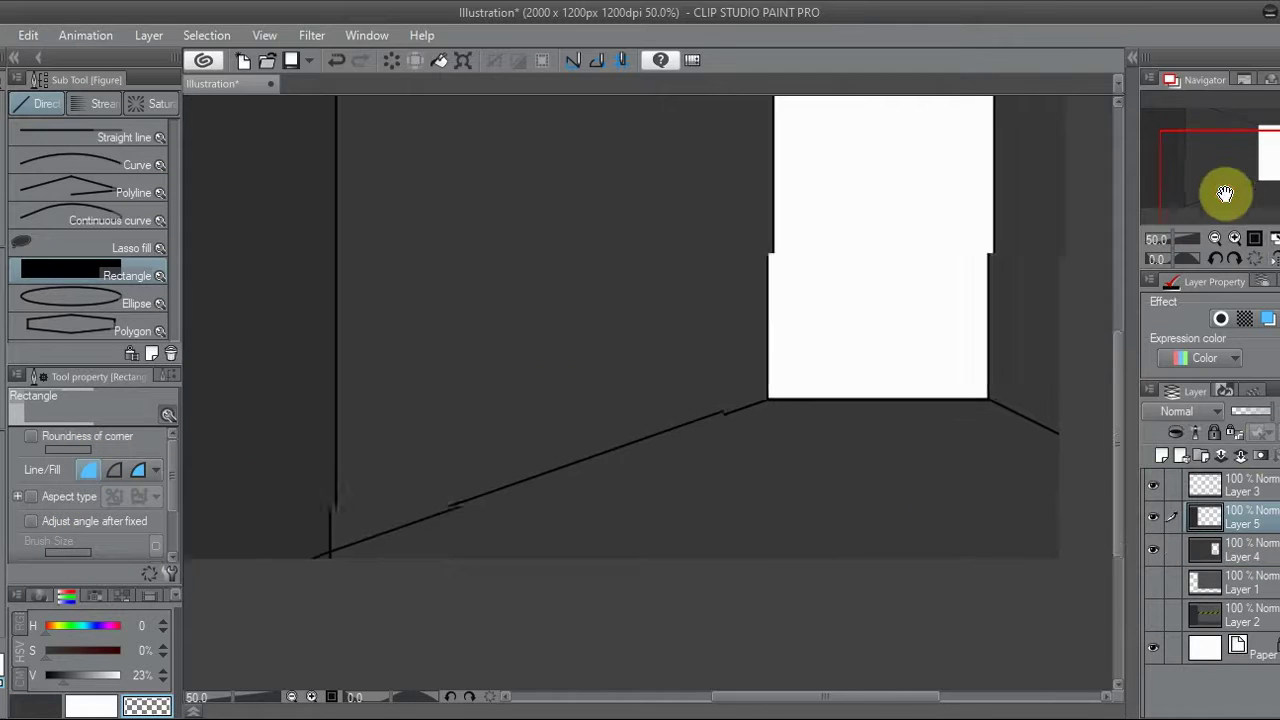
pyautogui.keyDown('ctrl'); pyautogui.keyDown('shift'); pyautogui.click(313, 541); pyautogui.keyUp('shift'); pyautogui.keyUp('ctrl')
pyautogui.click(1203, 488)
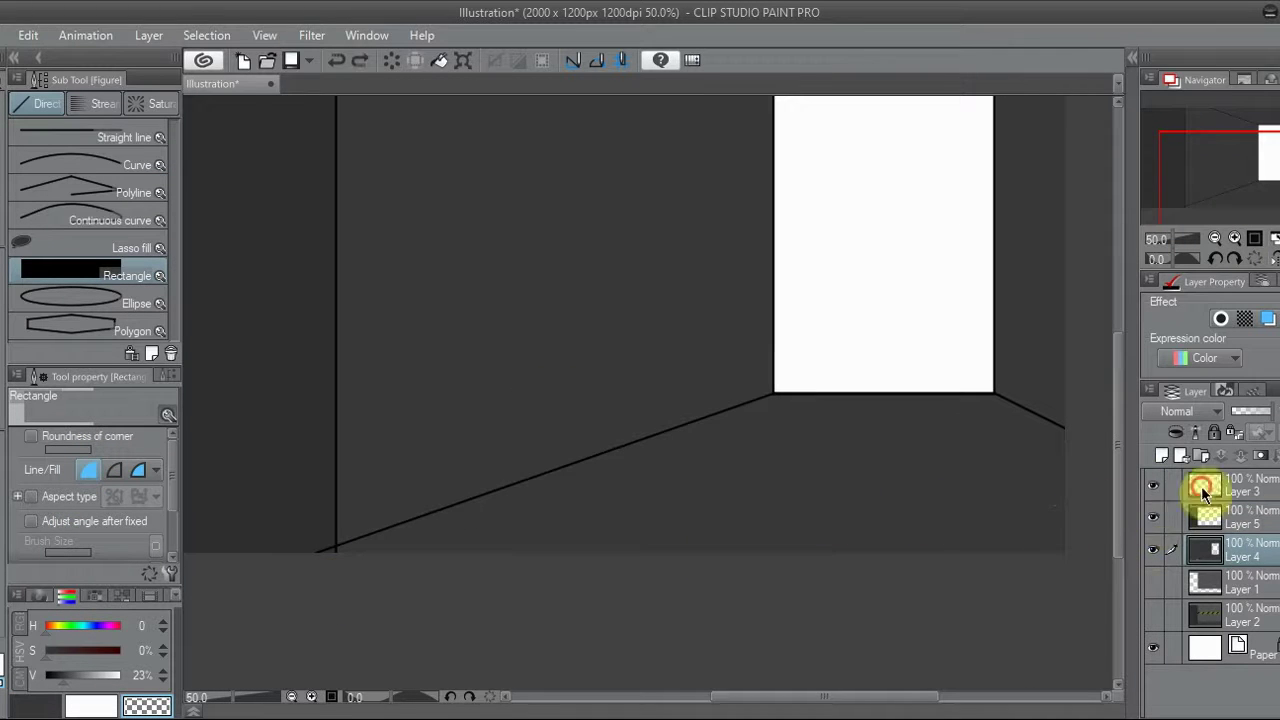
pyautogui.moveTo(1265, 540); pyautogui.dragTo(1218, 495)
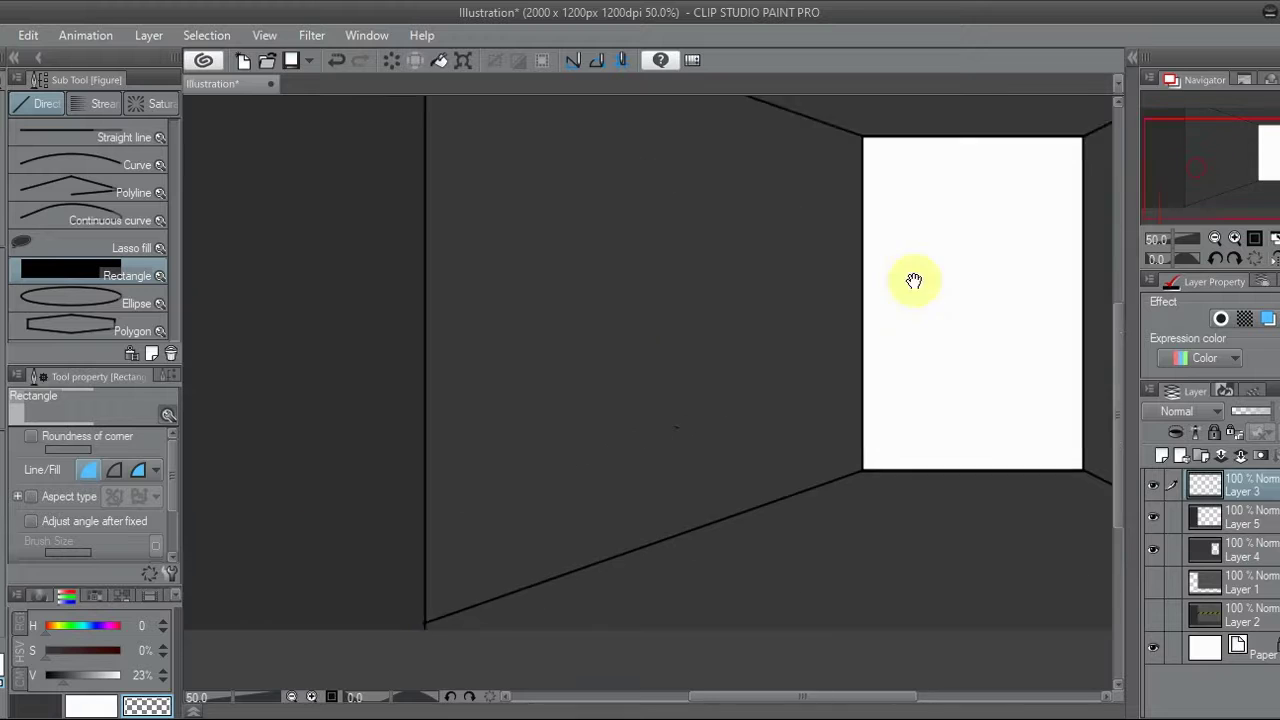
# Shift the corridor lines and fill slightly right so the floor line meets the left panel's lower corner, and show Layer 1
pyautogui.click(1214, 238)
pyautogui.press('k')
pyautogui.click(1178, 556)
pyautogui.moveTo(569, 543); pyautogui.dragTo(579, 543)
pyautogui.click(1152, 588)
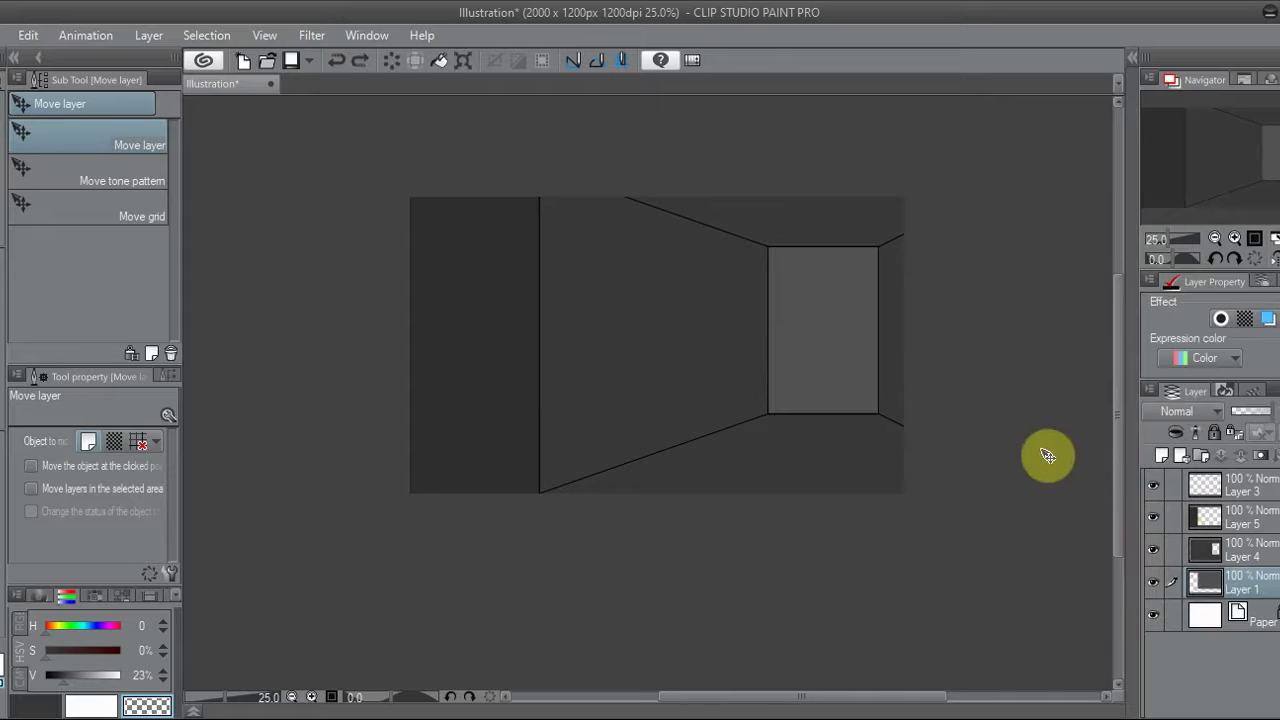
# Fill the corridor's walls, floor and ceiling with the left panel's 18% grey on Layer 2, and order it beneath Layer 5
pyautogui.hotkey('ctrl', 'y')
pyautogui.press('i')
pyautogui.click(521, 327)
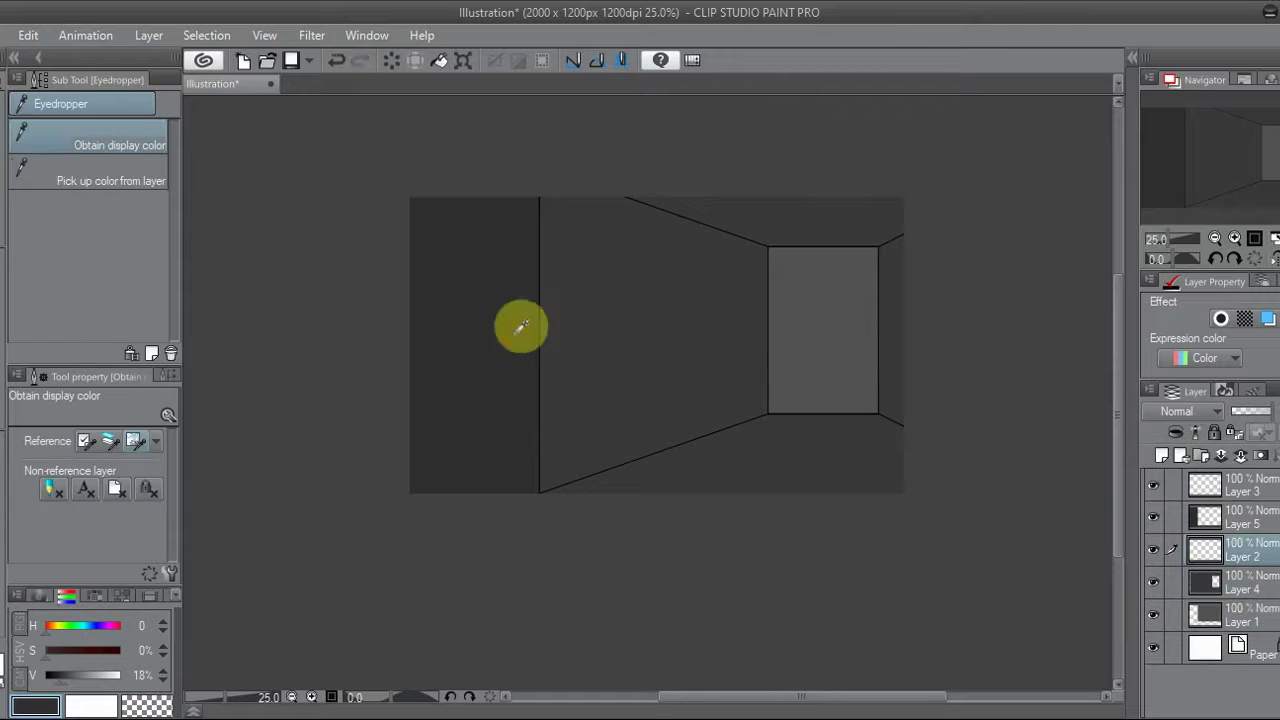
pyautogui.press('g')
pyautogui.moveTo(1205, 550); pyautogui.dragTo(1143, 517)
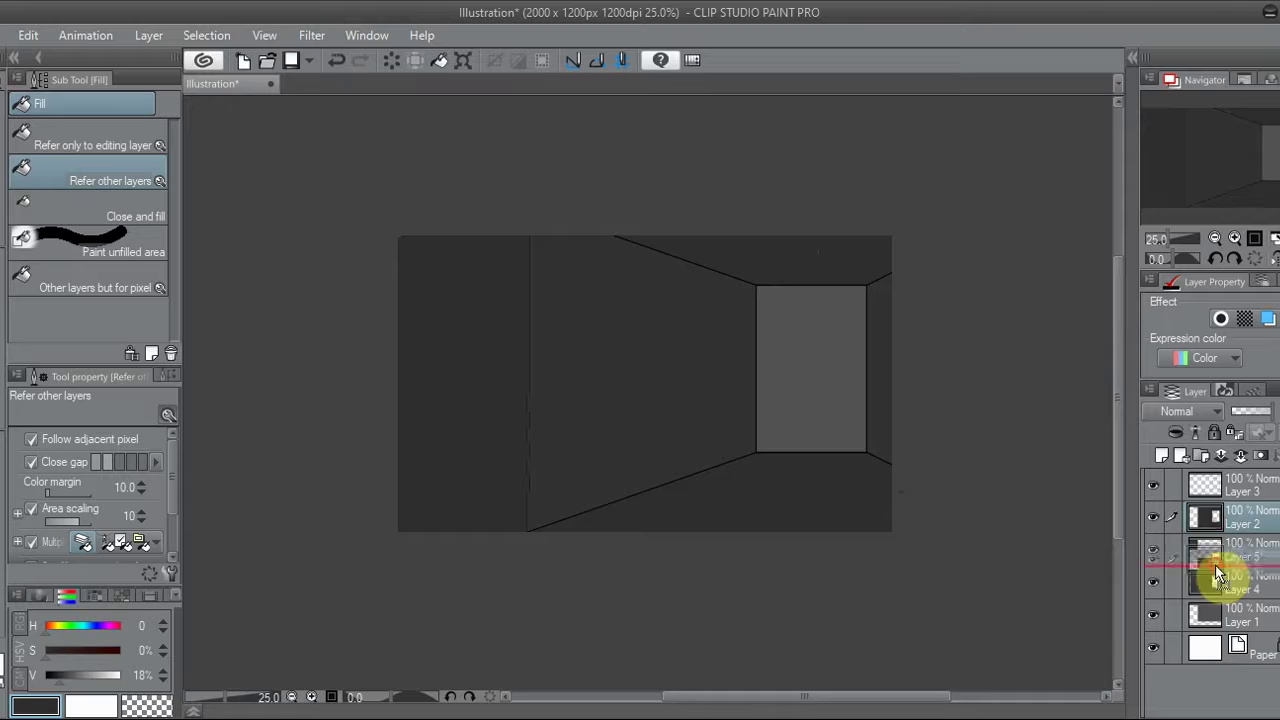
pyautogui.moveTo(1205, 517); pyautogui.dragTo(1145, 550)
# Erase the leftover strip along the corridor floor's lower edge from Layer 5 with a transparent rectangle
pyautogui.click(1234, 238)
pyautogui.click(1230, 520)
pyautogui.press('u')
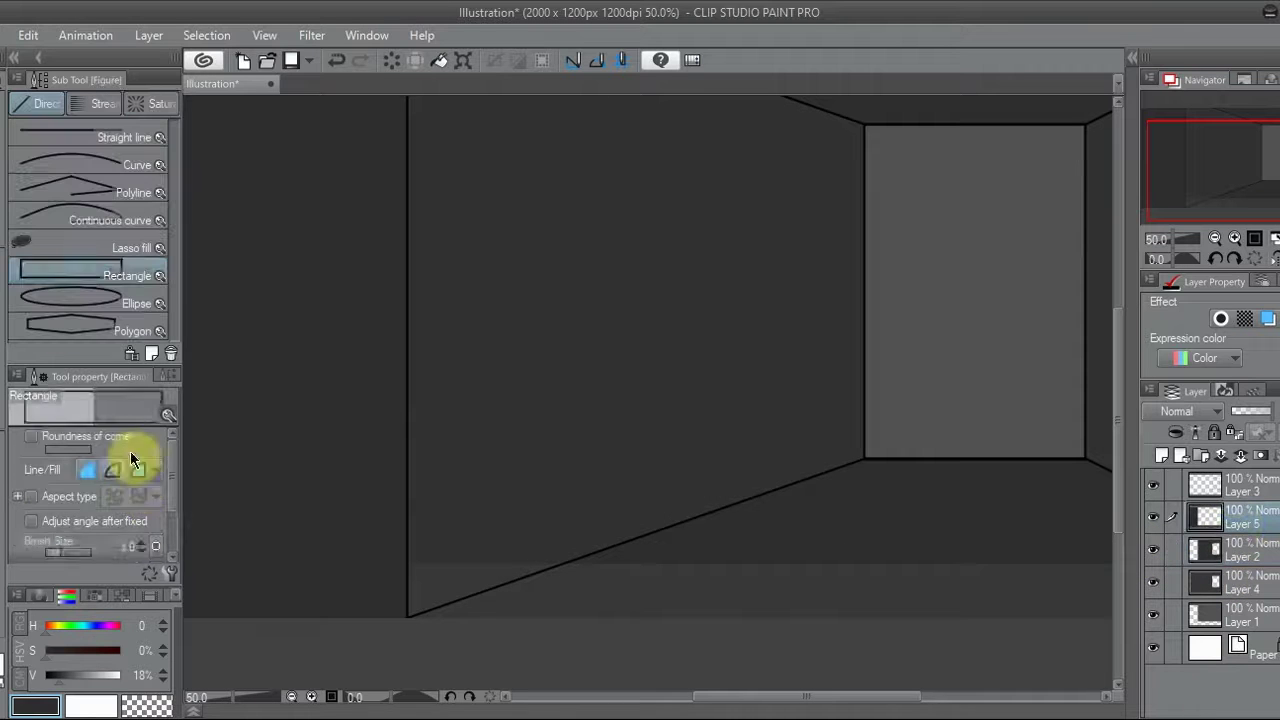
pyautogui.moveTo(407, 543); pyautogui.dragTo(943, 651)
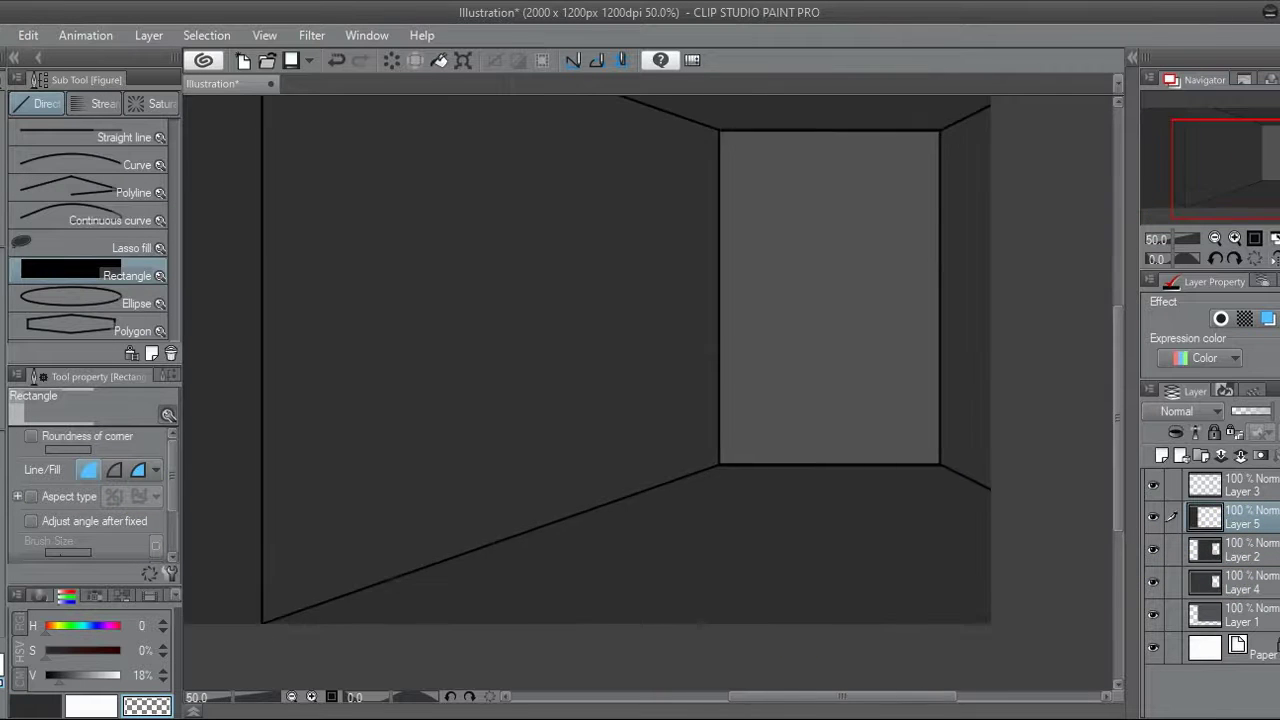
# Fill the left panel with 5% grey and merge that fill into Layer 5
pyautogui.click(1205, 550)
pyautogui.click(163, 680)
pyautogui.press('g')
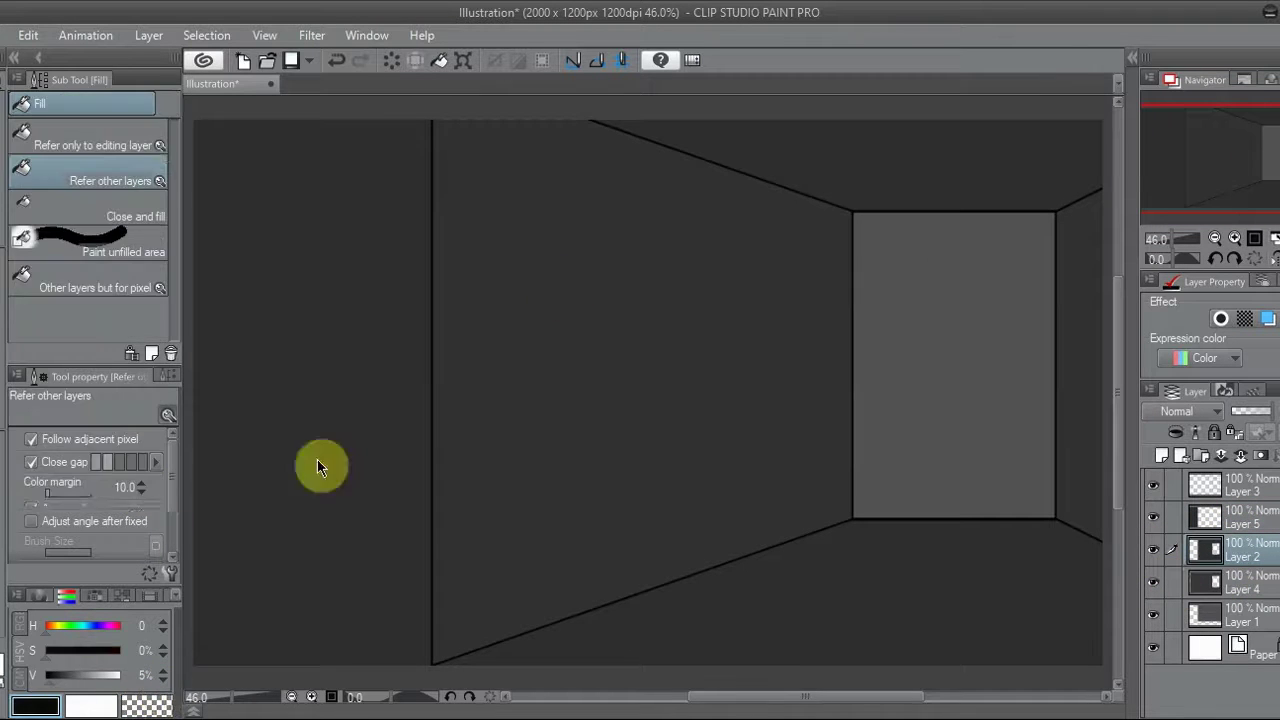
pyautogui.click(1161, 455)
pyautogui.click(359, 514)
pyautogui.click(1213, 237)
pyautogui.click(1241, 455)
pyautogui.click(1205, 550)
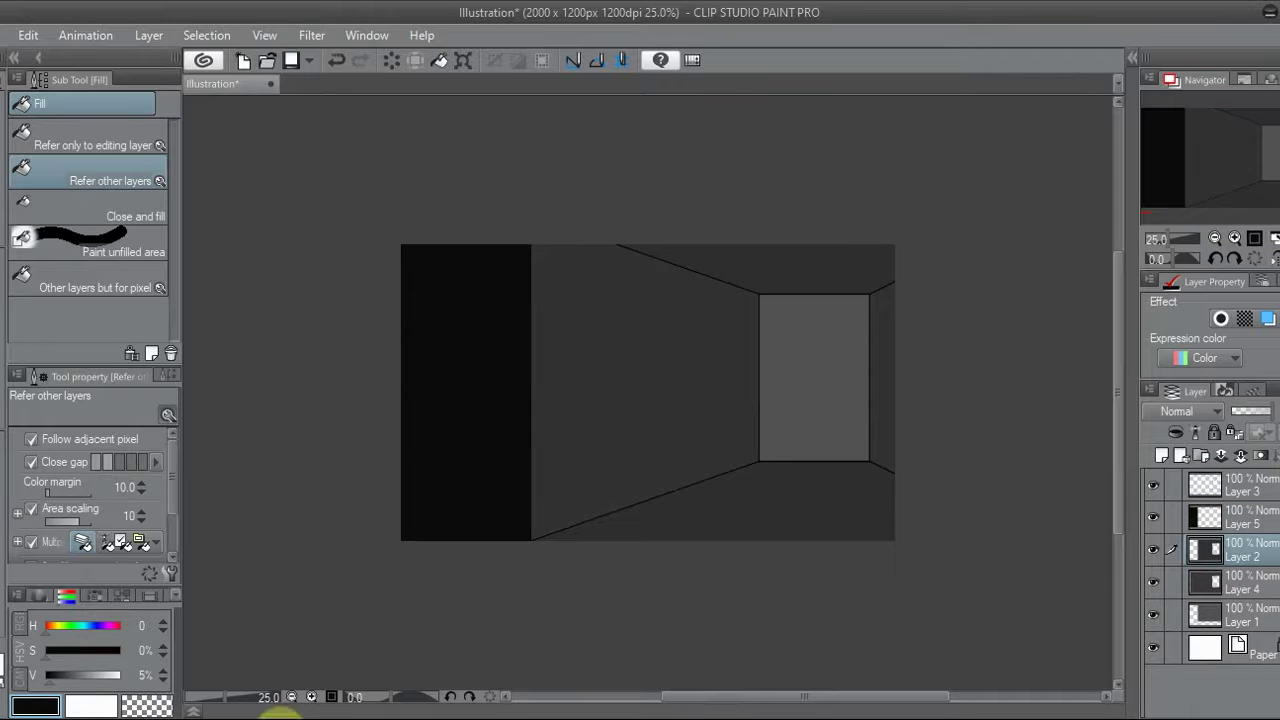
# Refill the corridor's walls, floor and ceiling with 10% grey on Layer 2, leaving the back wall lighter
pyautogui.click(622, 421)
pyautogui.click(171, 677)
pyautogui.click(857, 263)
pyautogui.hotkey('ctrl', 'z')
pyautogui.click(777, 526)
pyautogui.click(160, 686)
pyautogui.moveTo(483, 420); pyautogui.dragTo(432, 449)
pyautogui.click(843, 363)
pyautogui.hotkey('ctrl', 'z')
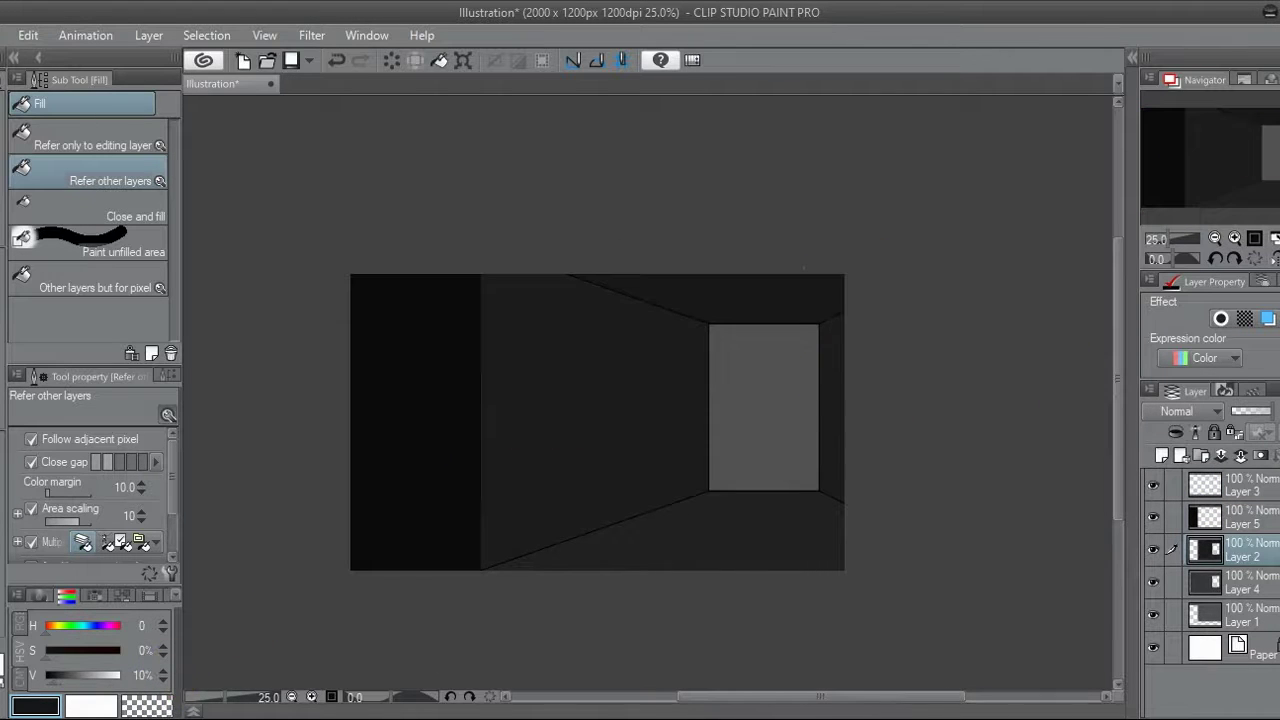
# Merge the corridor's line and fill layers into Layer 4, undoing the extra merge with Layer 1
pyautogui.hotkey('ctrl', '0')
pyautogui.hotkey('ctrl', '-')
pyautogui.click(1241, 455)
pyautogui.click(1241, 455)
pyautogui.click(1241, 455)
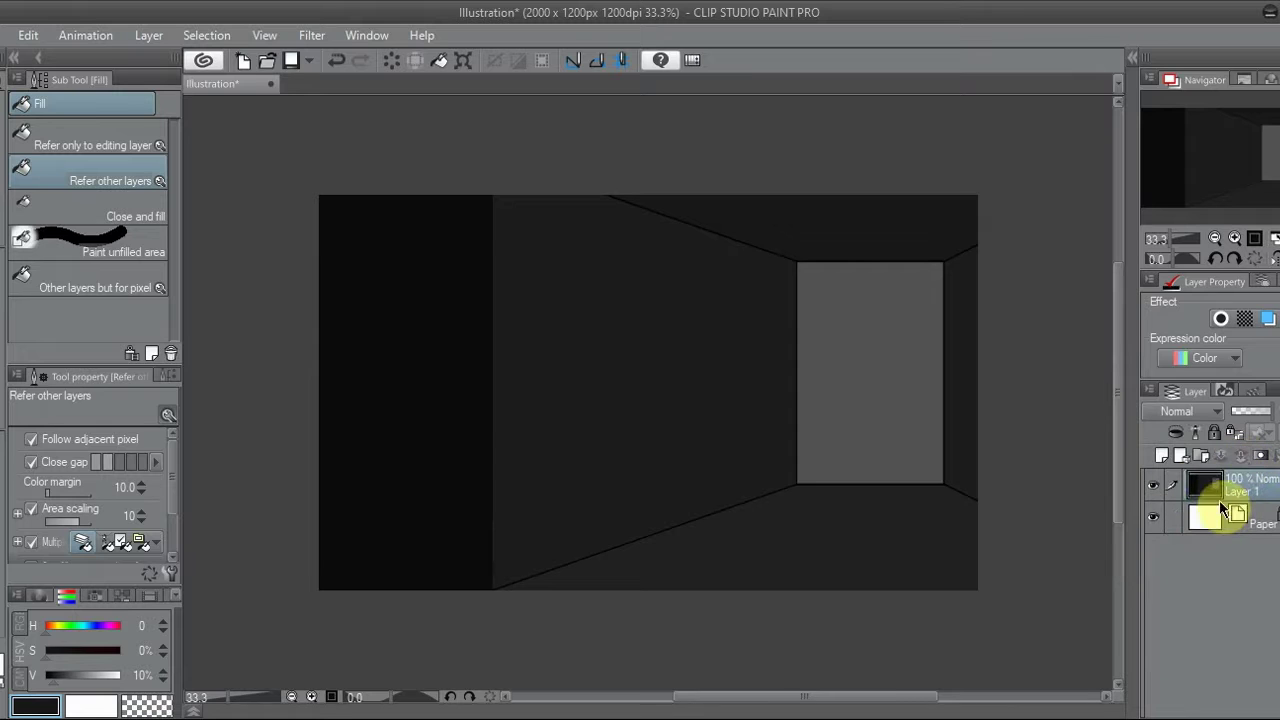
pyautogui.hotkey('ctrl', 'z')
pyautogui.hotkey('ctrl', 'z')
pyautogui.hotkey('ctrl', 'z')
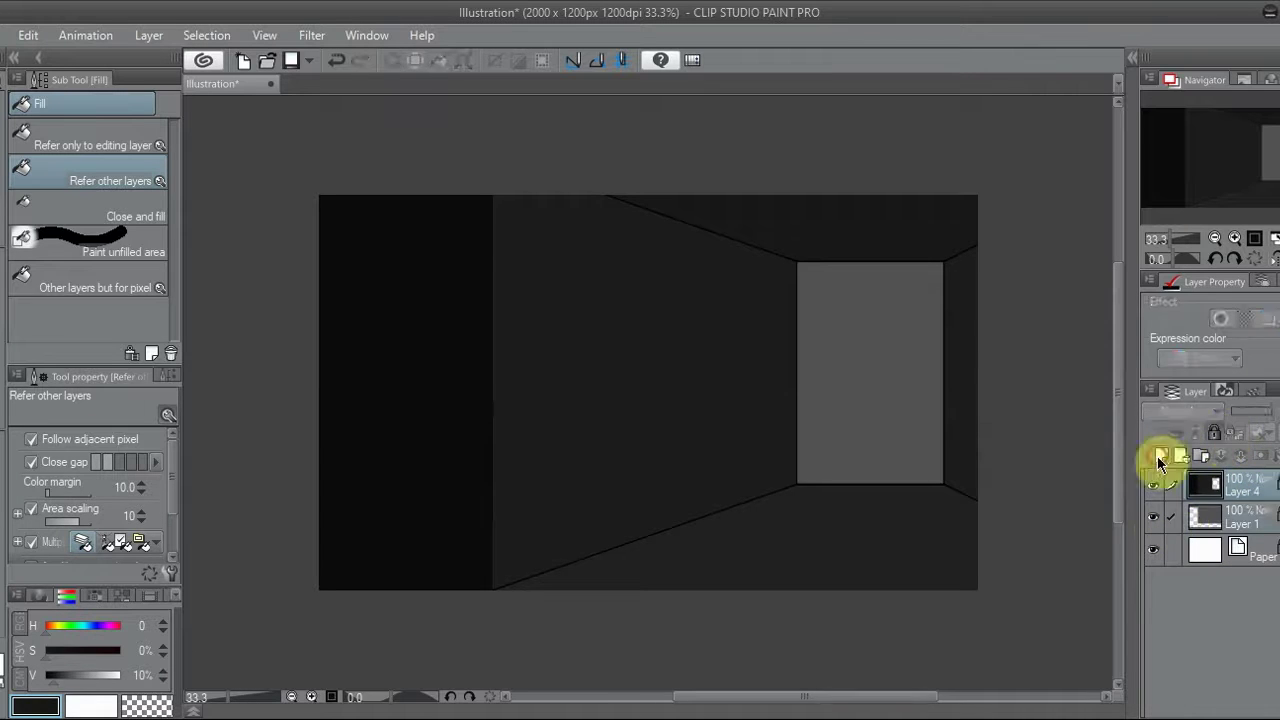
# With Layer 4 at 52% opacity and Layer 1 hidden, sketch a round head outline on Layer 2 using the size 10 pen
pyautogui.press('p')
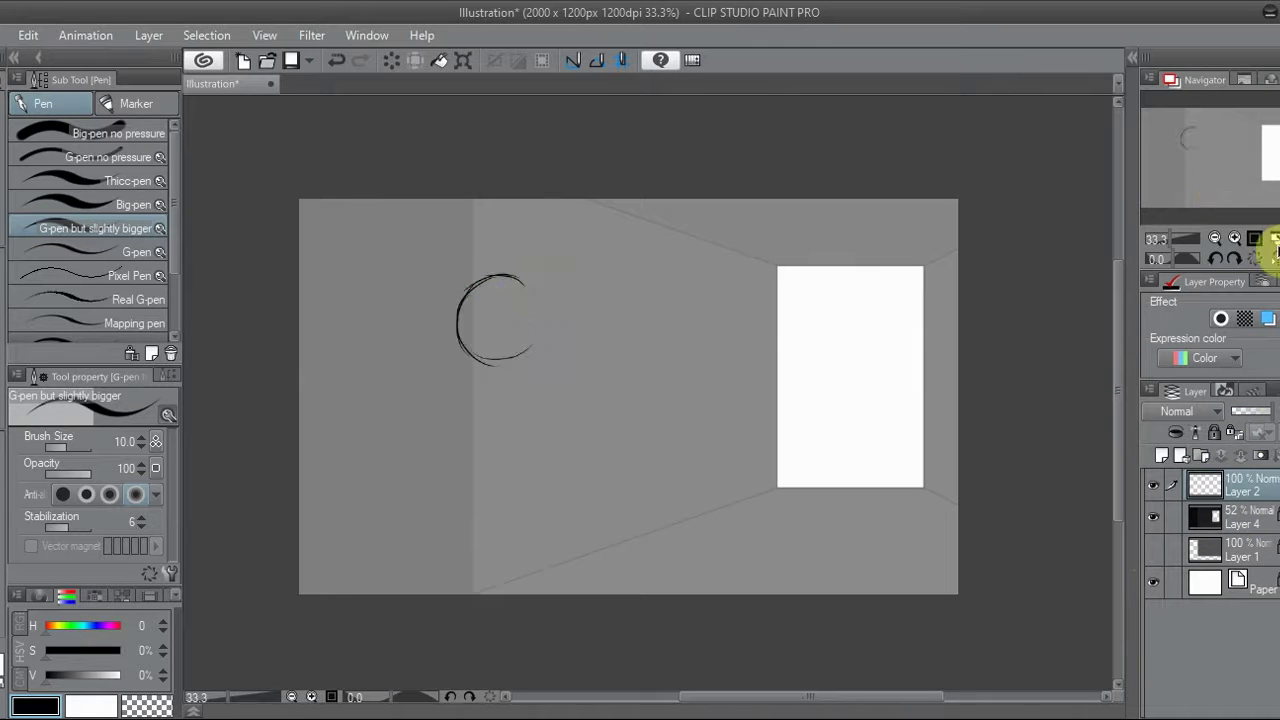
pyautogui.press('h')
pyautogui.moveTo(780, 285); pyautogui.dragTo(773, 337)
pyautogui.press('h')
pyautogui.hotkey('ctrl', 't')
pyautogui.scroll(3, 623, 286)
pyautogui.moveTo(523, 334); pyautogui.dragTo(524, 285)
pyautogui.click(380, 538)
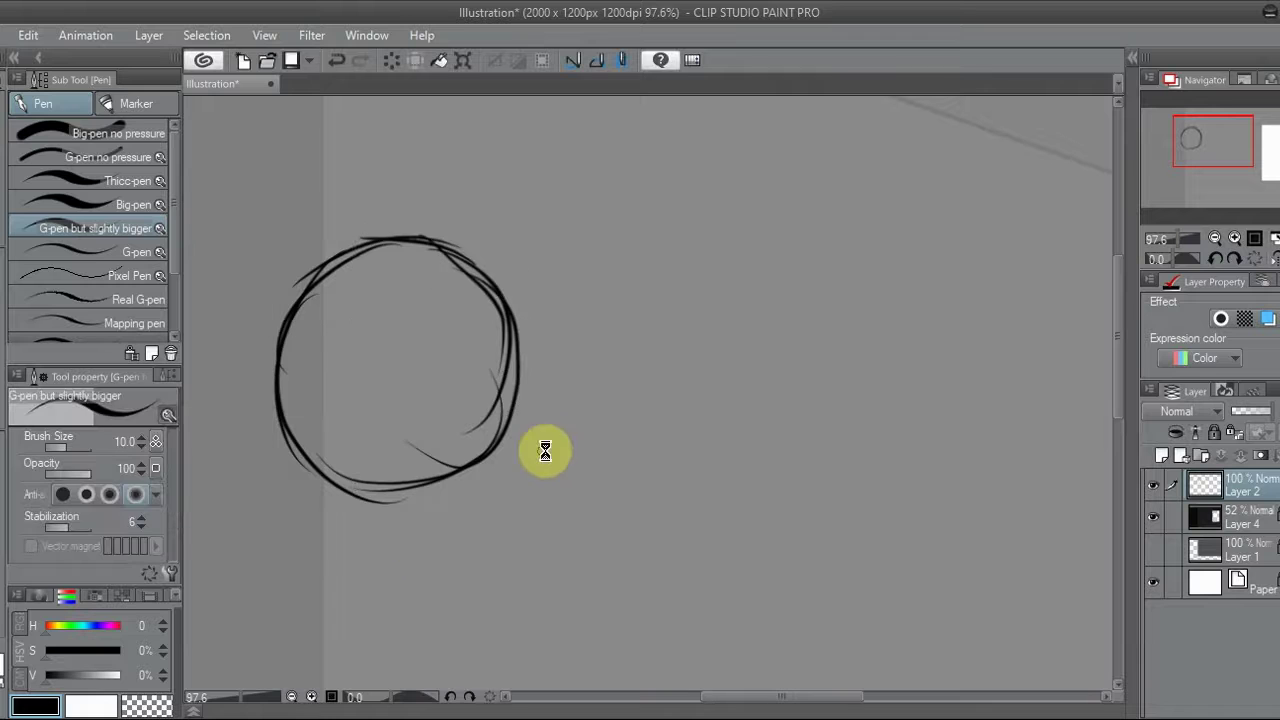
# Write "Lag..." above the head on the new Layer 3 and enlarge the head circle on Layer 2
pyautogui.click(1218, 245)
pyautogui.hotkey('ctrl', 'shift', 'n')
pyautogui.click(1243, 517)
pyautogui.click(1234, 238)
pyautogui.click(1214, 238)
pyautogui.hotkey('ctrl', 't')
pyautogui.moveTo(614, 434); pyautogui.dragTo(658, 476)
pyautogui.click(591, 503)
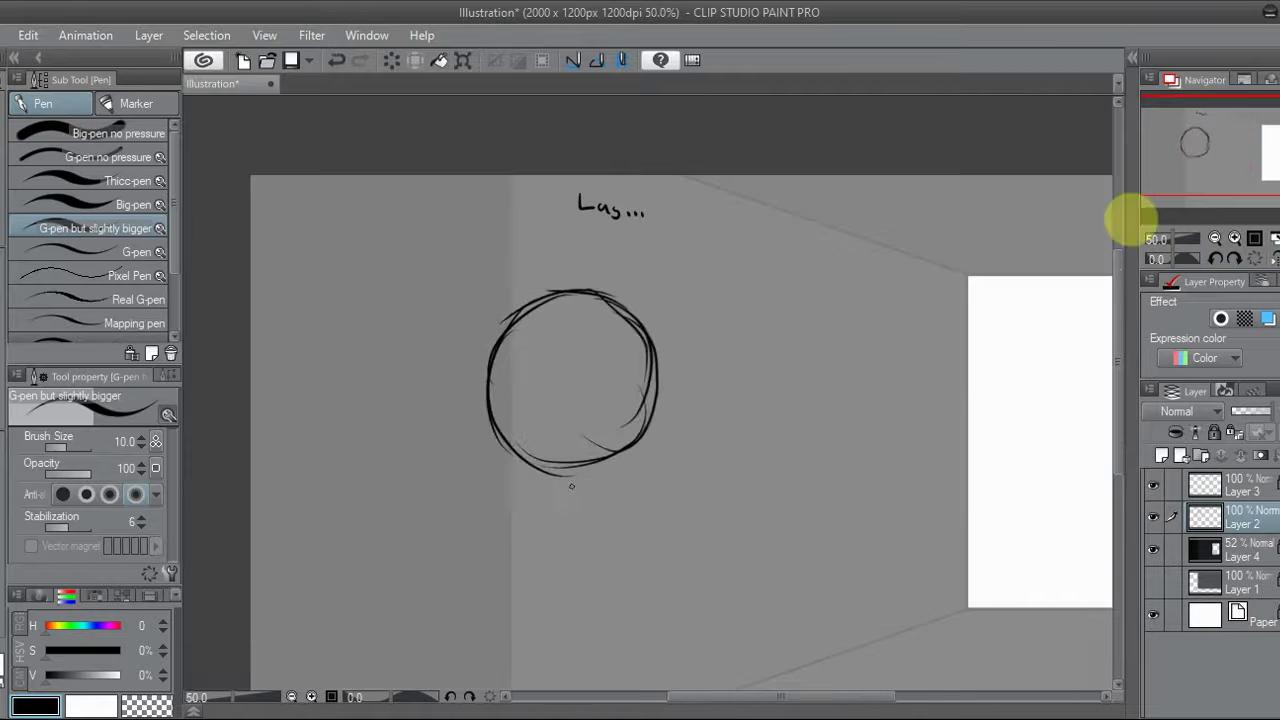
# Fade Layer 2 to 79% and rework the head circle with cleaner, slightly wider strokes on the new Layer 5
pyautogui.hotkey('ctrl', 'c')
pyautogui.hotkey('ctrl', 'v')
pyautogui.hotkey('ctrl', 't')
pyautogui.click(520, 460)
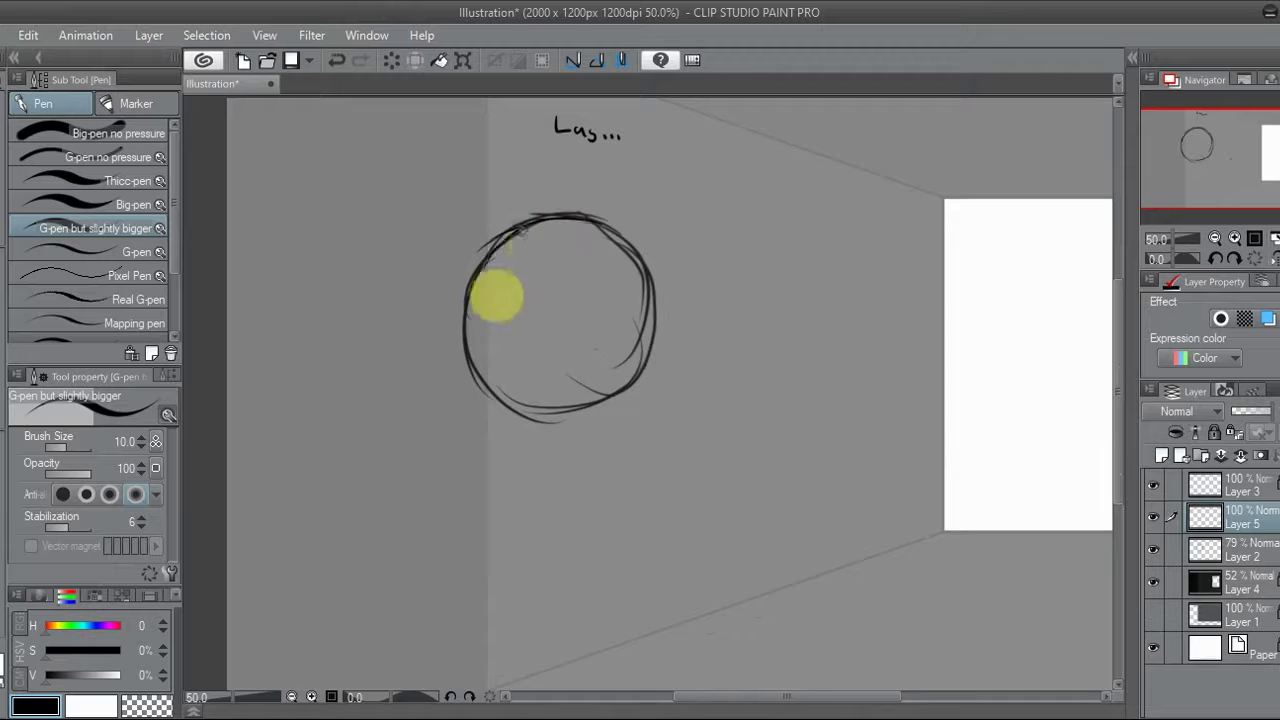
pyautogui.press('h')
pyautogui.click(1275, 256)
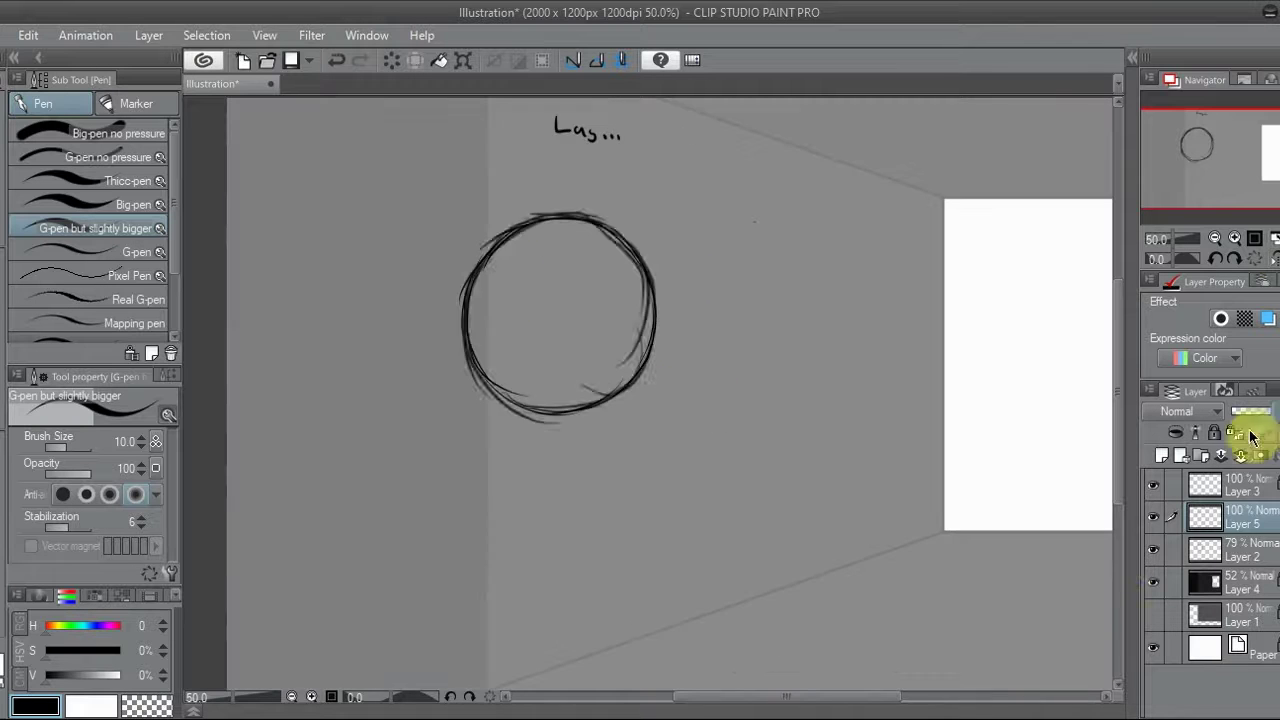
pyautogui.click(1243, 143)
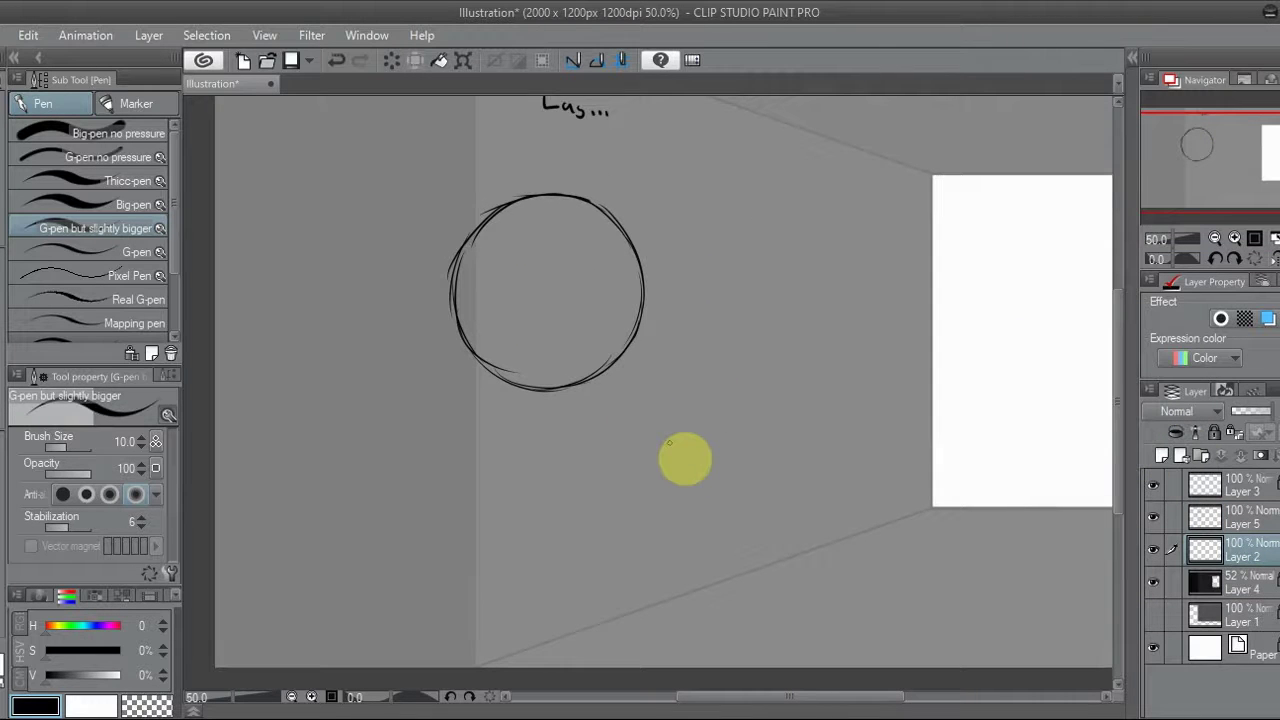
# Draw the left half of the jaw below the head circle and fit a mirrored copy of it to the right half
pyautogui.scroll(1, 1246, 186)
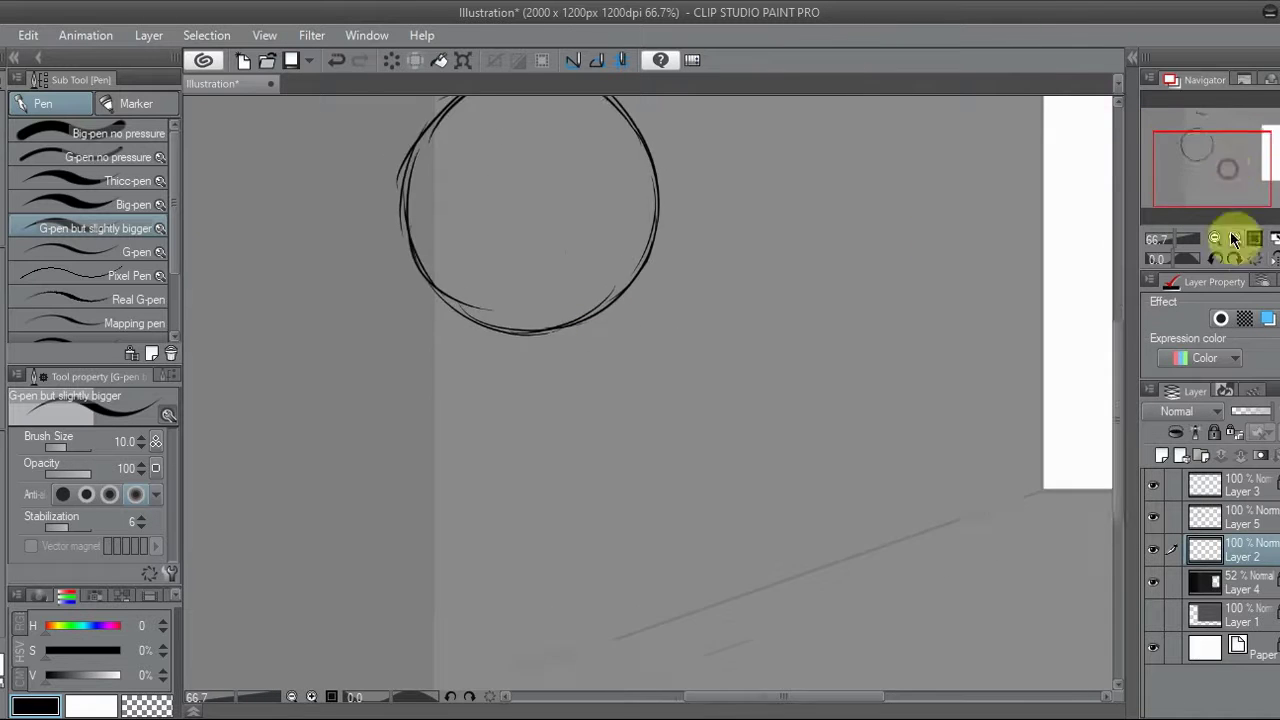
pyautogui.scroll(1, 1220, 150)
pyautogui.moveTo(428, 443); pyautogui.dragTo(550, 495)
pyautogui.press('k')
pyautogui.hotkey('ctrl', 't')
pyautogui.moveTo(768, 350); pyautogui.dragTo(783, 357)
pyautogui.click(609, 526)
pyautogui.hotkey('ctrl', 'shift', 't')
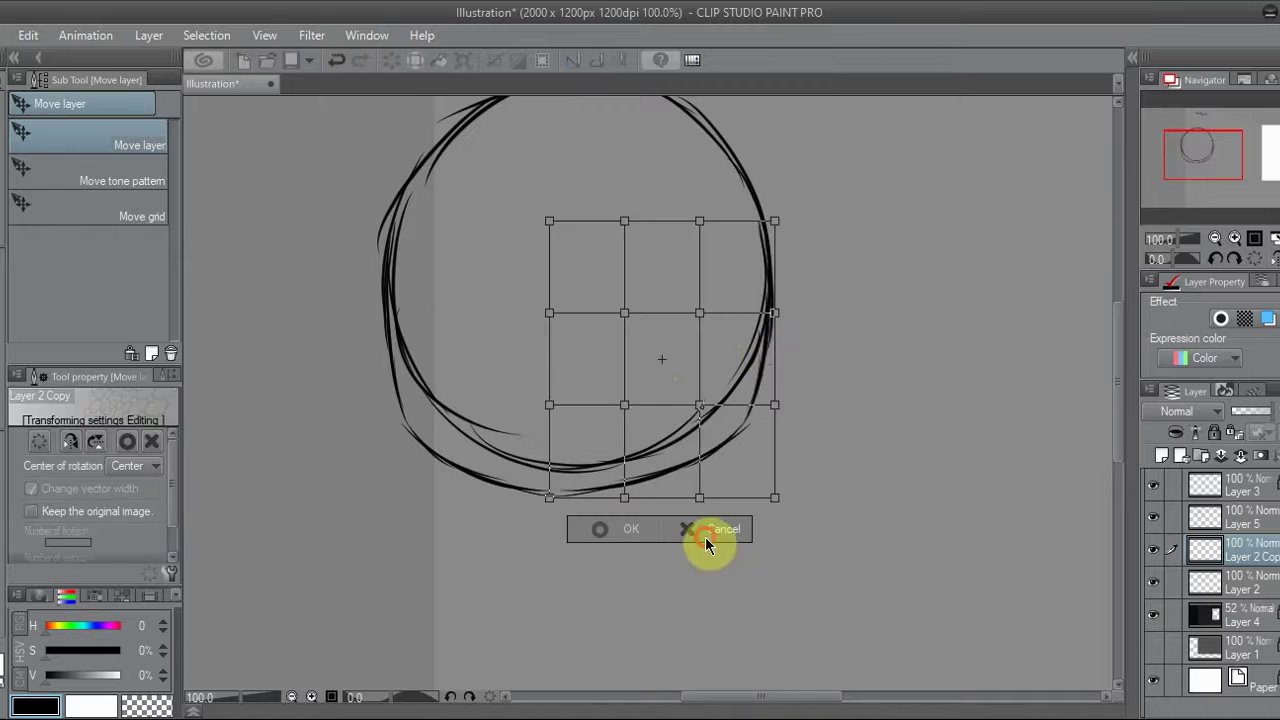
pyautogui.press('Escape')
pyautogui.click(1153, 517)
pyautogui.click(1153, 517)
# Remove the circle's lower arc inside the jaw and draw two short neck marks on the chin on the new Layer 6
pyautogui.press('p')
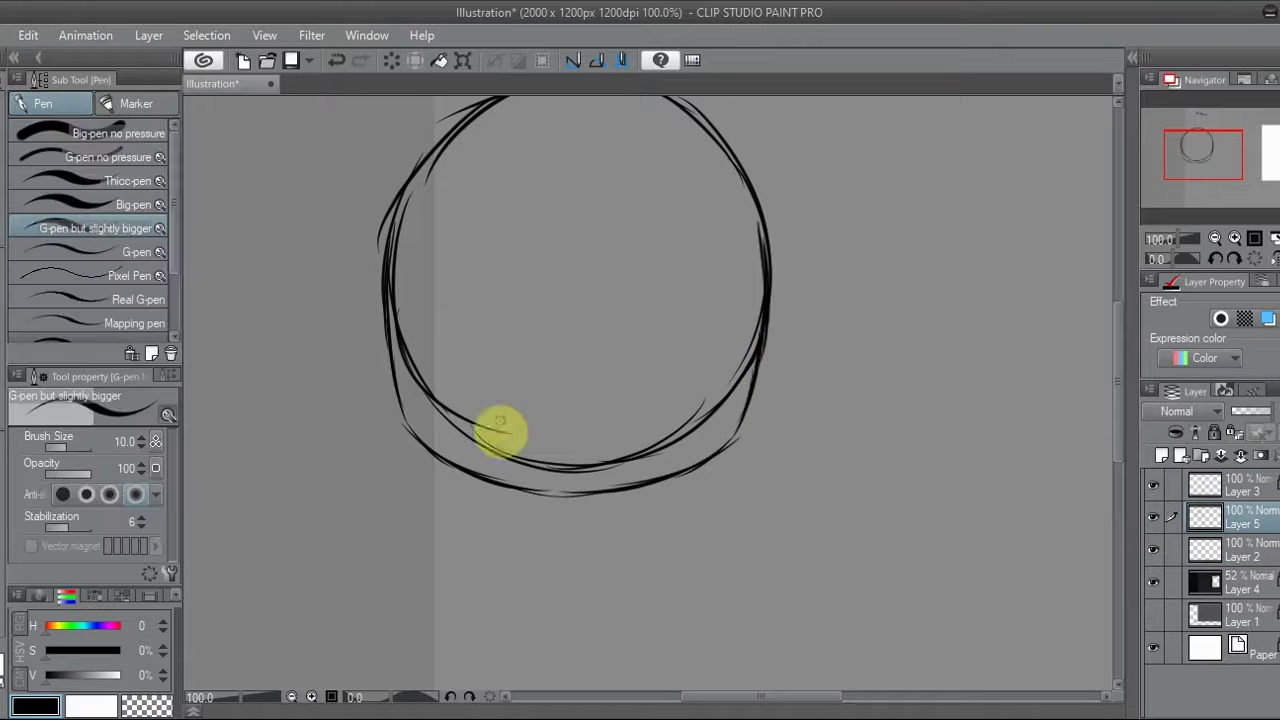
pyautogui.click(1216, 239)
pyautogui.hotkey('ctrl', 'shift', 'n')
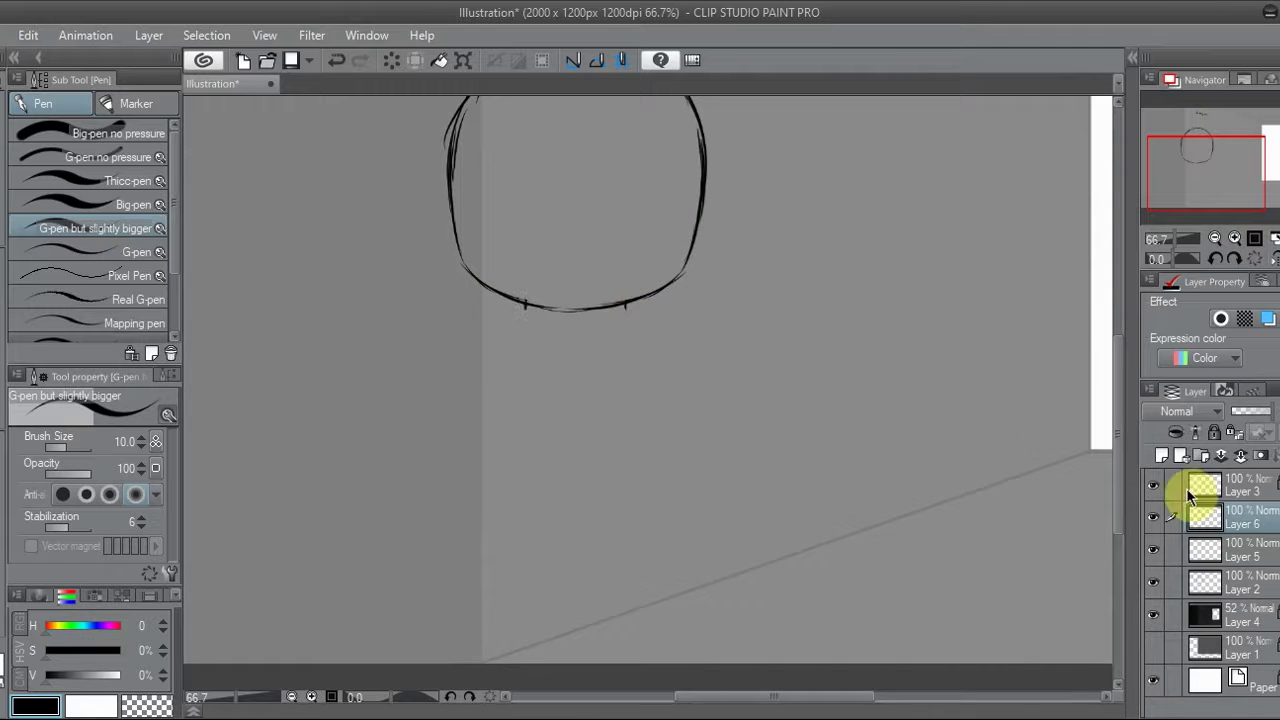
# Draw both shoulder lines on the new Layer 7 and the left arm's upper line on the new Layer 8
pyautogui.hotkey('ctrl', 'shift', 'n')
pyautogui.moveTo(522, 321); pyautogui.dragTo(588, 317)
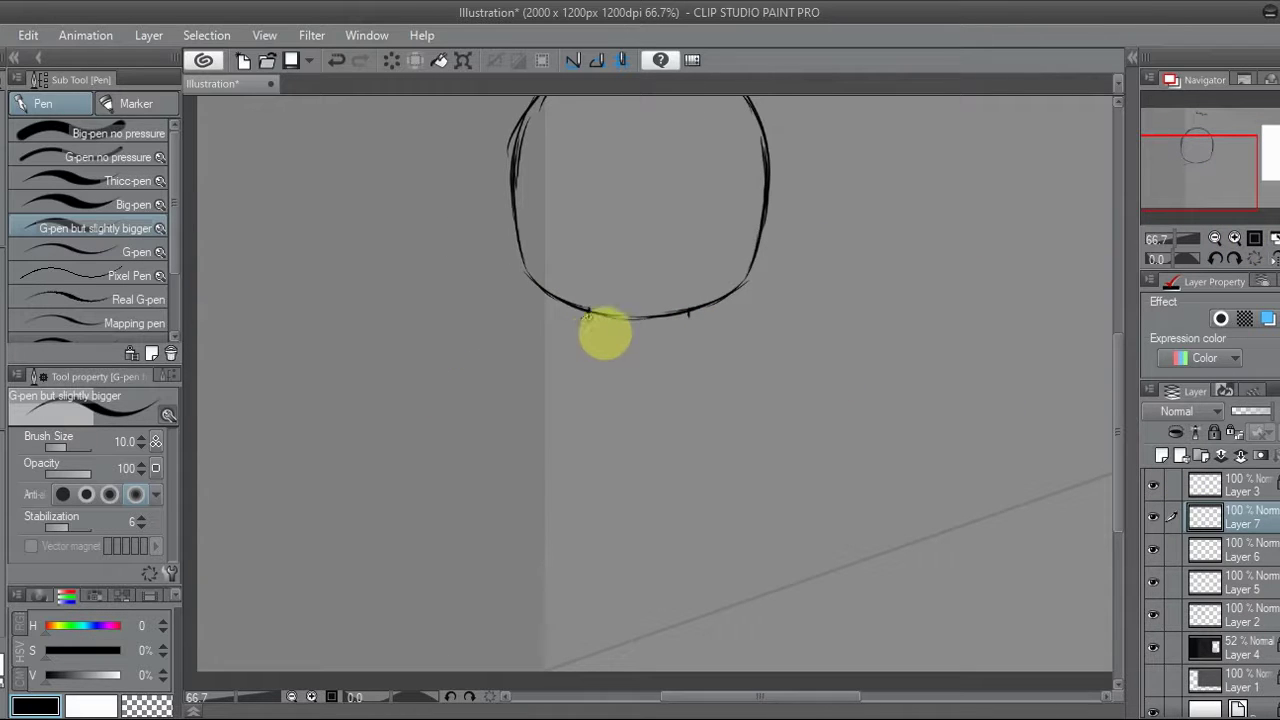
pyautogui.moveTo(1228, 150); pyautogui.dragTo(1224, 134)
pyautogui.hotkey('ctrl', 'shift', 'n')
pyautogui.moveTo(503, 464)
pyautogui.mouseDown()
pyautogui.moveTo(607, 481)
pyautogui.moveTo(428, 520)
pyautogui.mouseUp()
pyautogui.click(1160, 455)
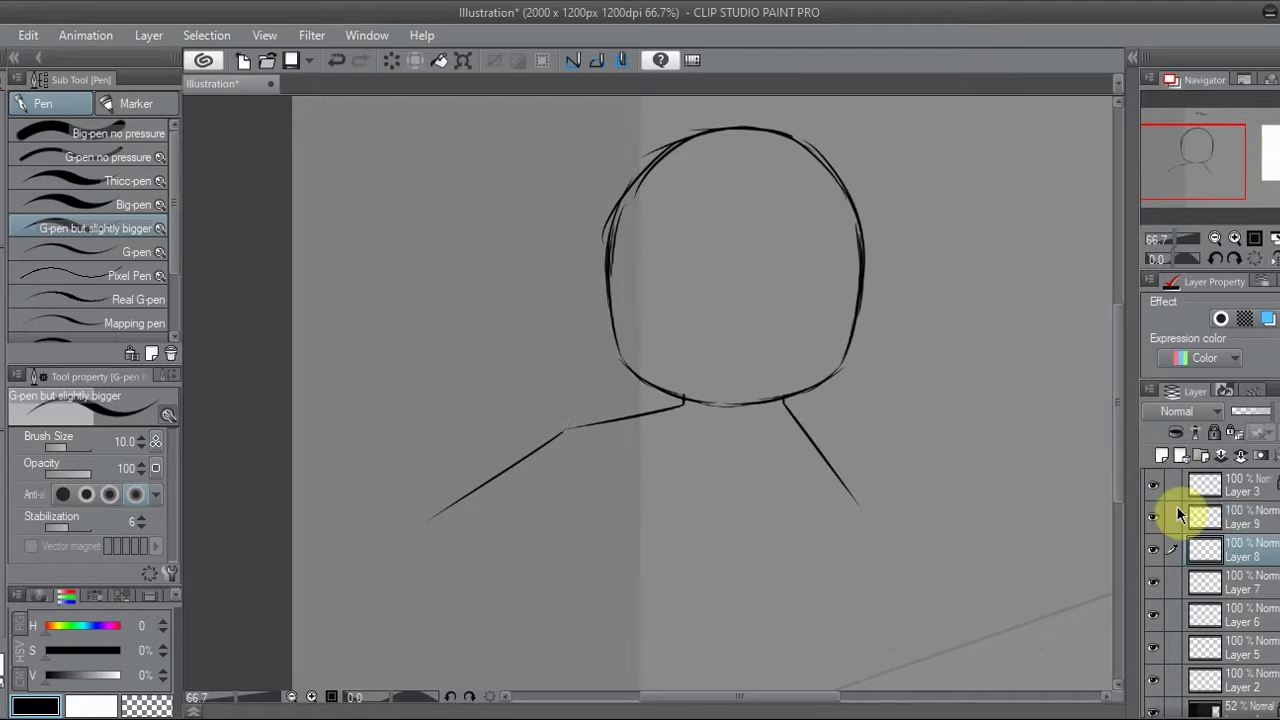
# Adjust the left arm line on Layer 8 so it joins the shoulder line on Layer 7 cleanly, and select Layer 9
pyautogui.press('k')
pyautogui.click(2, 262)
pyautogui.click(1165, 584)
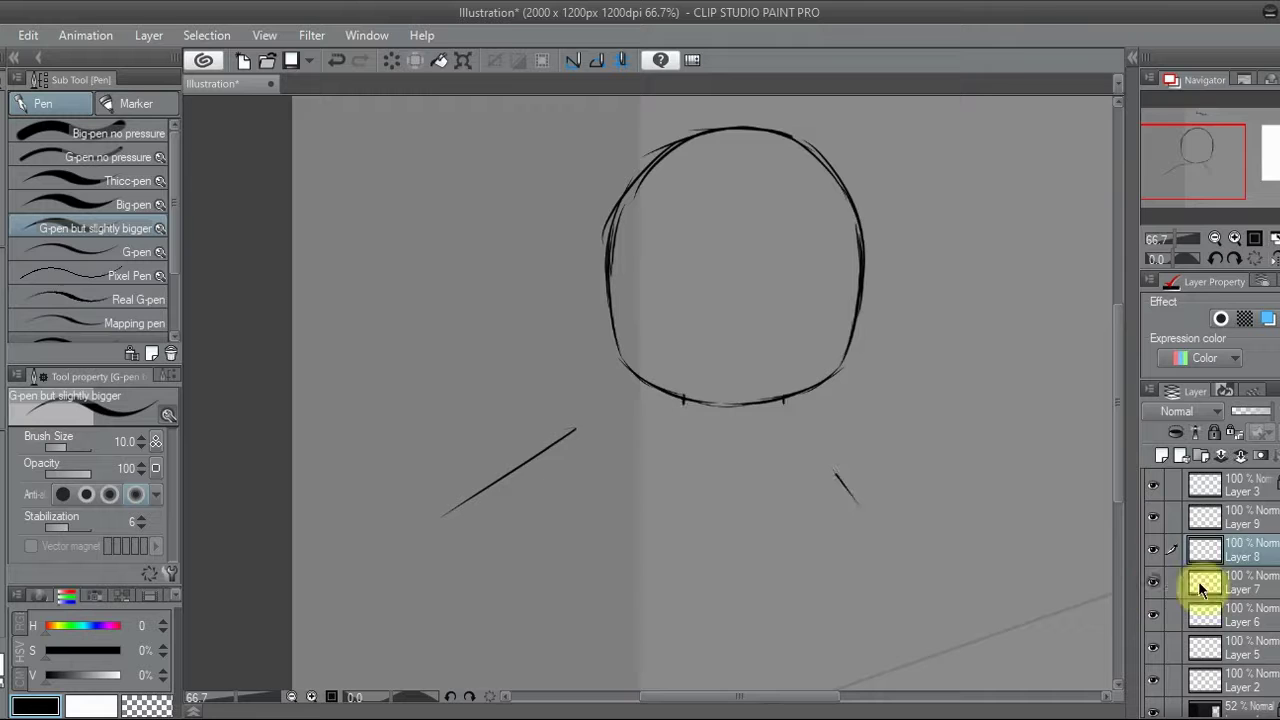
pyautogui.click(1231, 527)
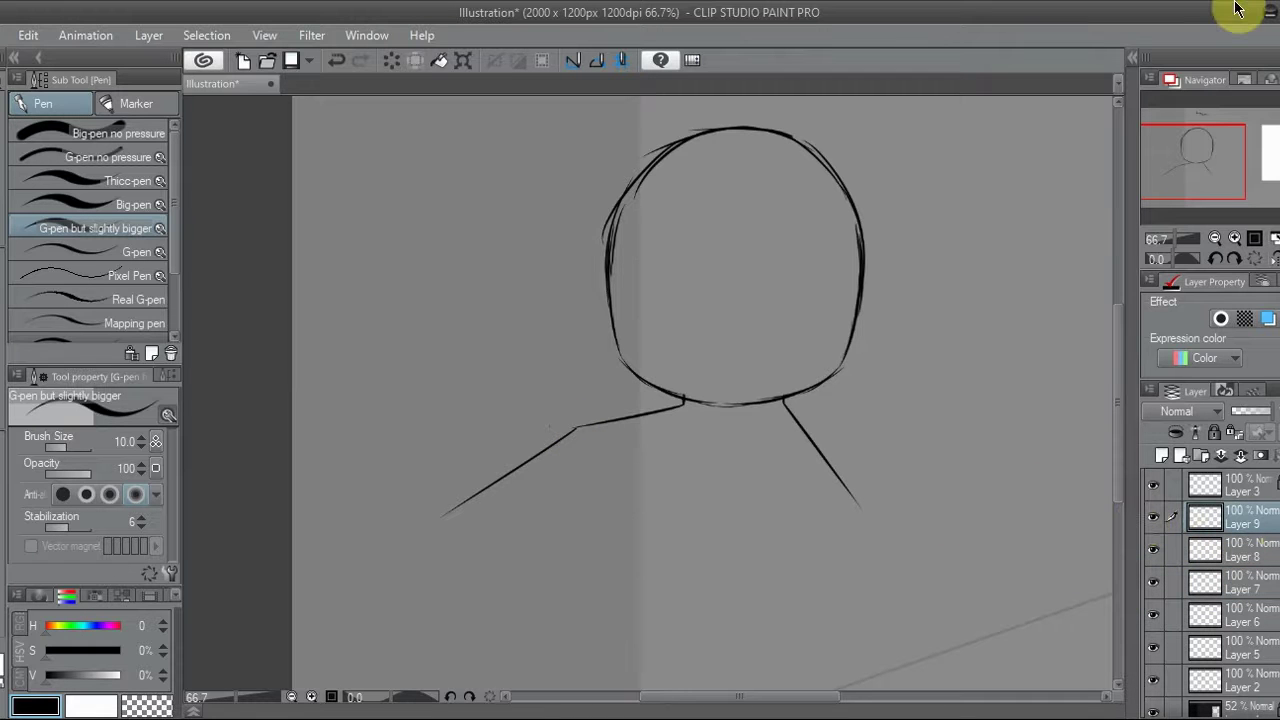
# Draw the right arm's outer line on Layer 9 and place copies of it as the inner arm and torso side lines
pyautogui.scroll(-5, 703, 325)
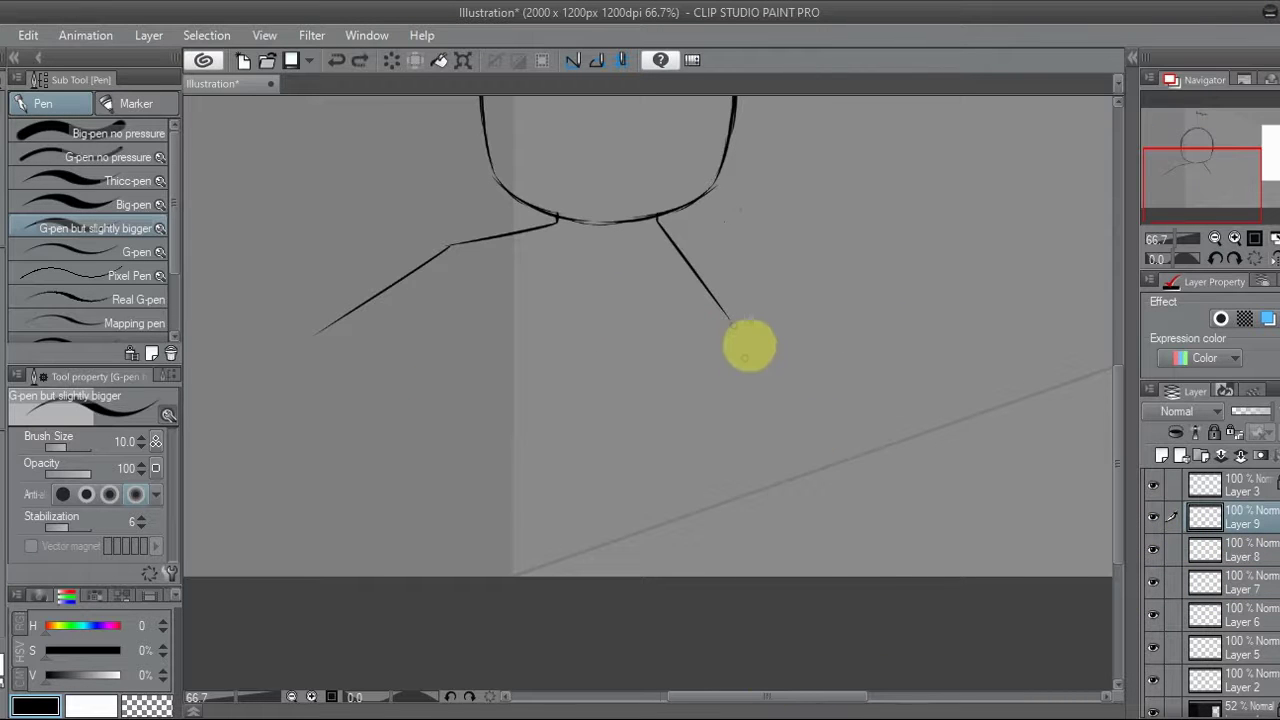
pyautogui.moveTo(1225, 165)
pyautogui.mouseDown()
pyautogui.moveTo(1234, 171)
pyautogui.moveTo(1215, 180)
pyautogui.mouseUp()
pyautogui.press('k')
pyautogui.hotkey('ctrl', 'c')
pyautogui.hotkey('ctrl', 'v')
pyautogui.hotkey('ctrl', 't')
pyautogui.press('Return')
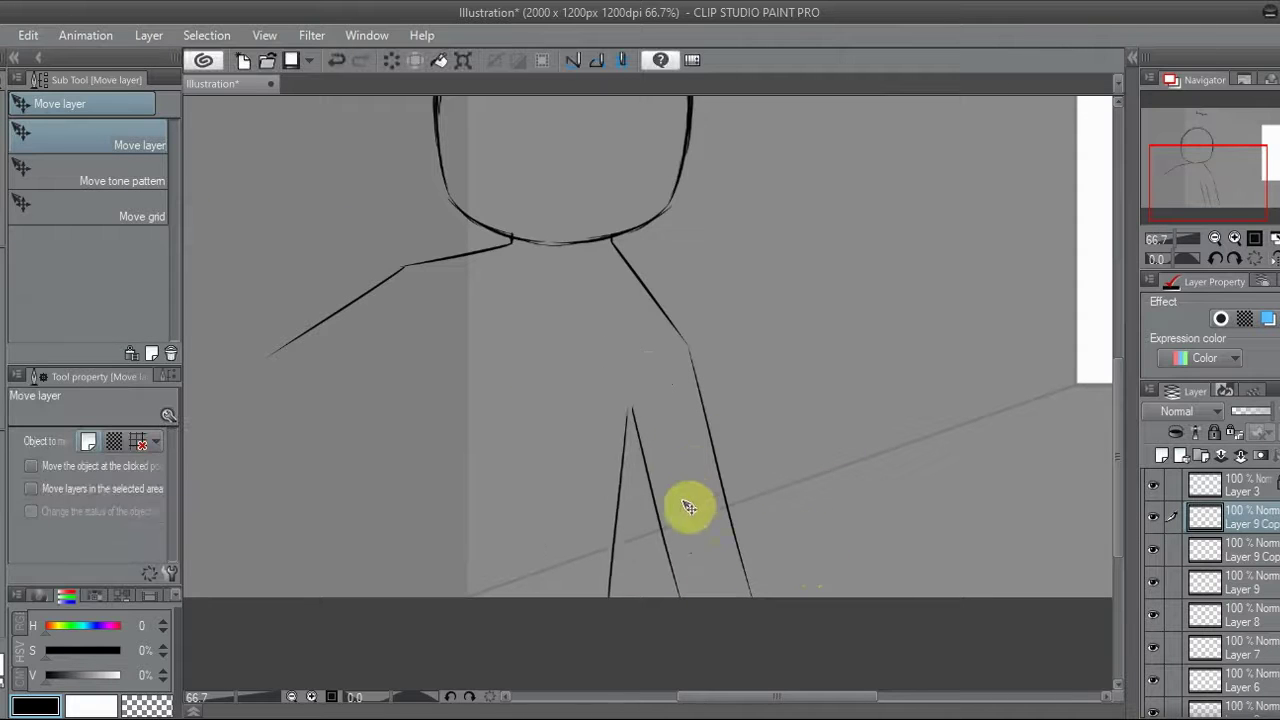
pyautogui.moveTo(735, 505); pyautogui.dragTo(560, 550)
# Draw the left arm's underside line on the new Layer 10
pyautogui.click(1161, 455)
pyautogui.press('p')
pyautogui.moveTo(1229, 171); pyautogui.dragTo(1220, 174)
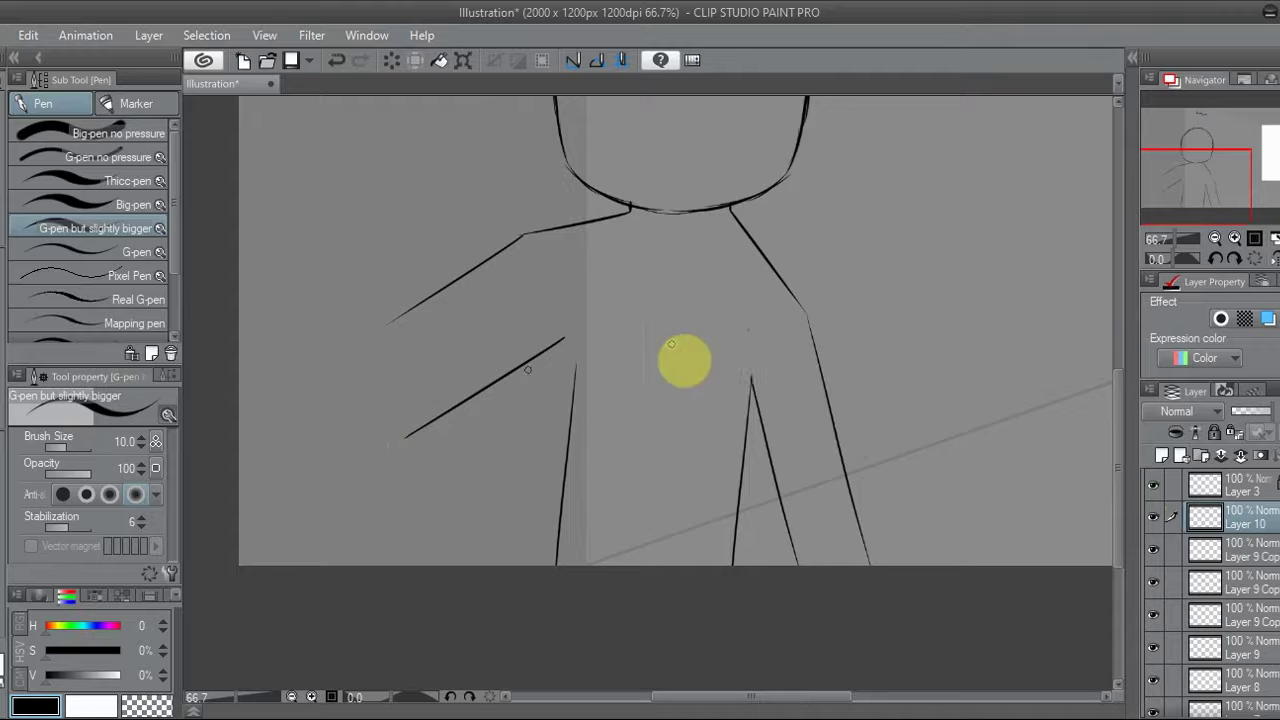
# Shift the left torso line to meet the end of the arm's underside, and merge these lines into Layer 9
pyautogui.click(1160, 556)
pyautogui.press('k')
pyautogui.moveTo(625, 522); pyautogui.dragTo(614, 497)
pyautogui.click(1240, 455)
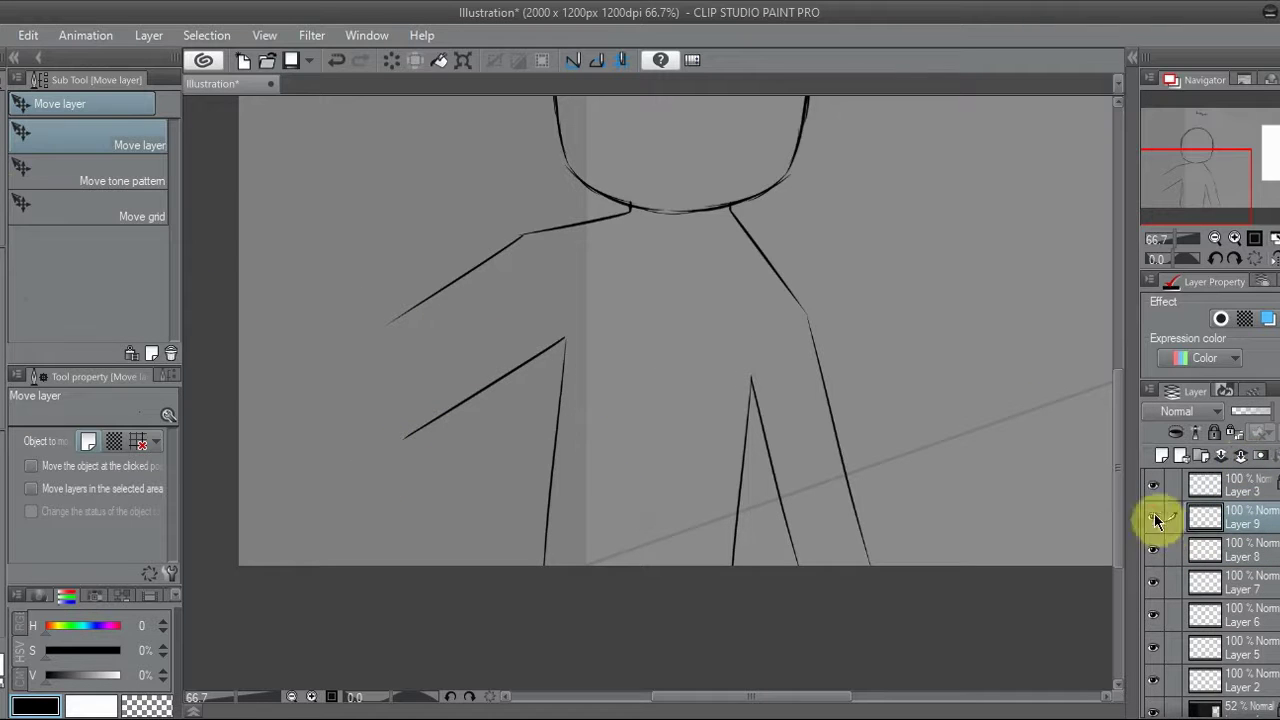
# Erase the left neck mark on Layer 6 and rotate the lassoed left shoulder line on Layer 7 to meet the chin
pyautogui.moveTo(1213, 172); pyautogui.dragTo(1211, 163)
pyautogui.click(1165, 552)
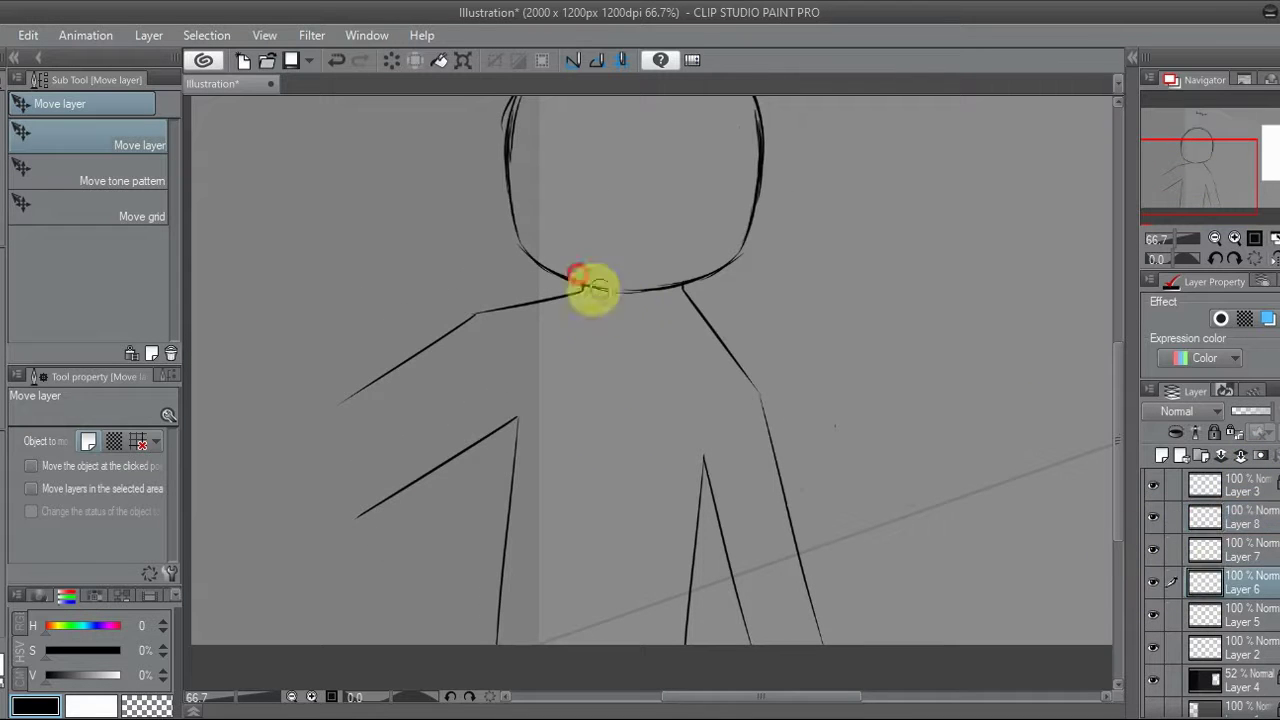
pyautogui.press('m')
pyautogui.click(63, 200)
pyautogui.moveTo(460, 360); pyautogui.dragTo(503, 380)
pyautogui.hotkey('ctrl', 't')
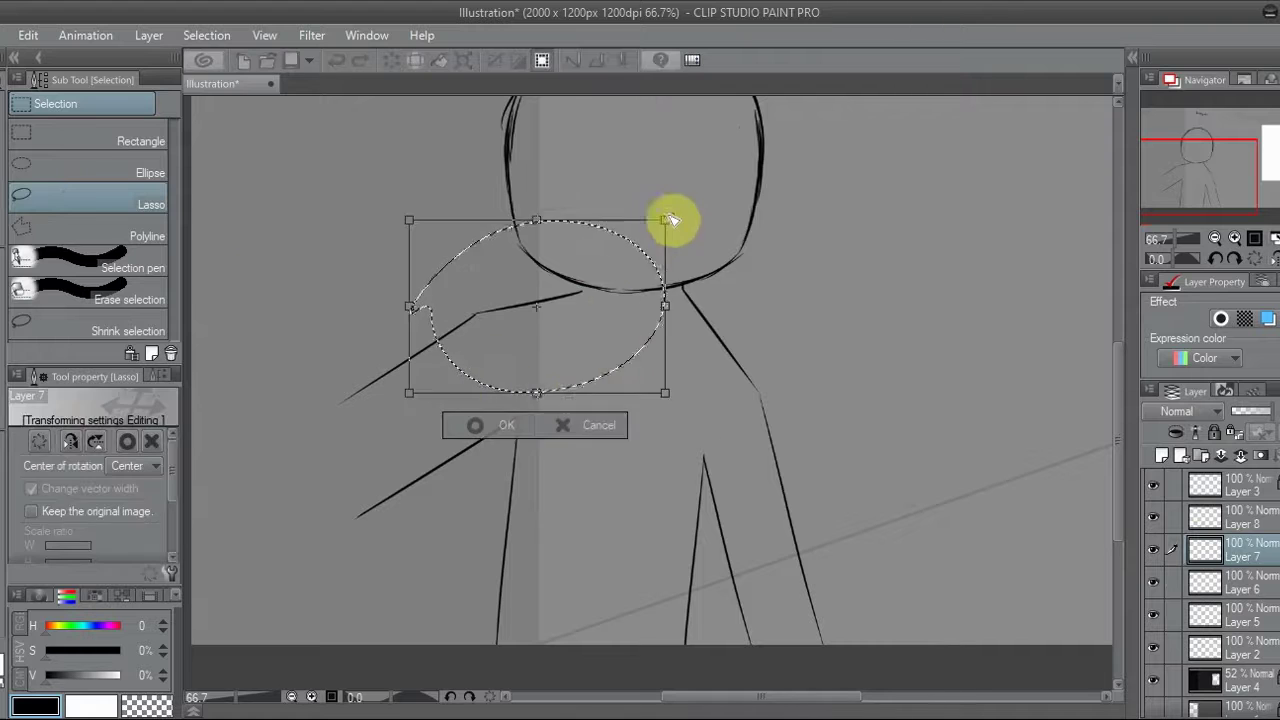
pyautogui.click(575, 418)
pyautogui.hotkey('ctrl', 't')
pyautogui.moveTo(696, 304); pyautogui.dragTo(694, 286)
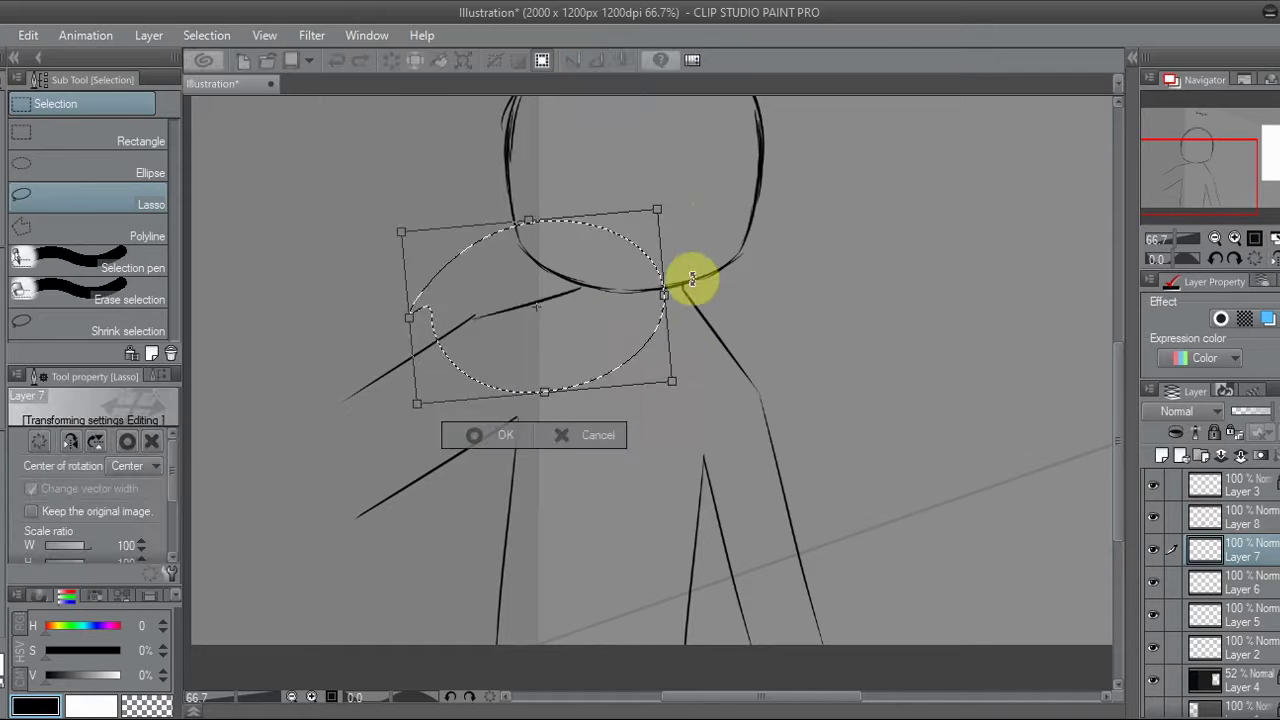
pyautogui.click(520, 437)
pyautogui.hotkey('ctrl', 'd')
# Combine Layer 7's shoulder lines with the arm and torso lines on Layer 8
pyautogui.press('p')
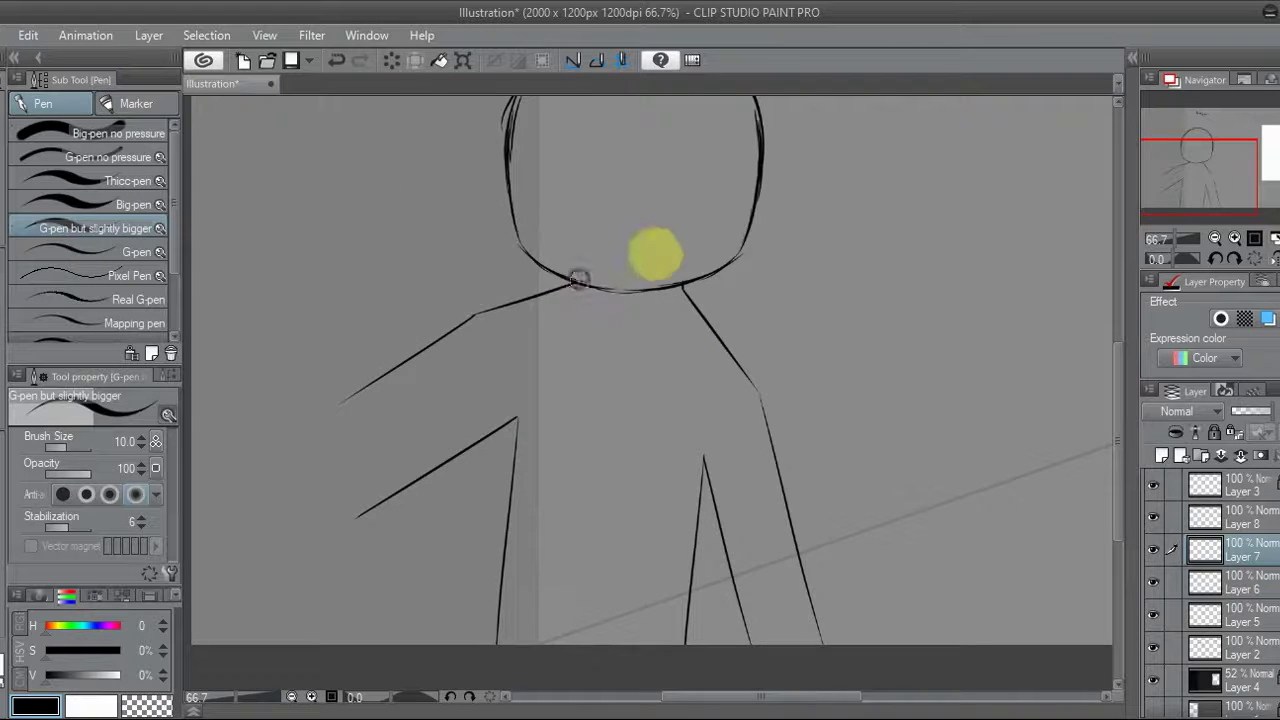
pyautogui.moveTo(1211, 190); pyautogui.dragTo(1215, 195)
pyautogui.moveTo(1168, 552); pyautogui.dragTo(1205, 510)
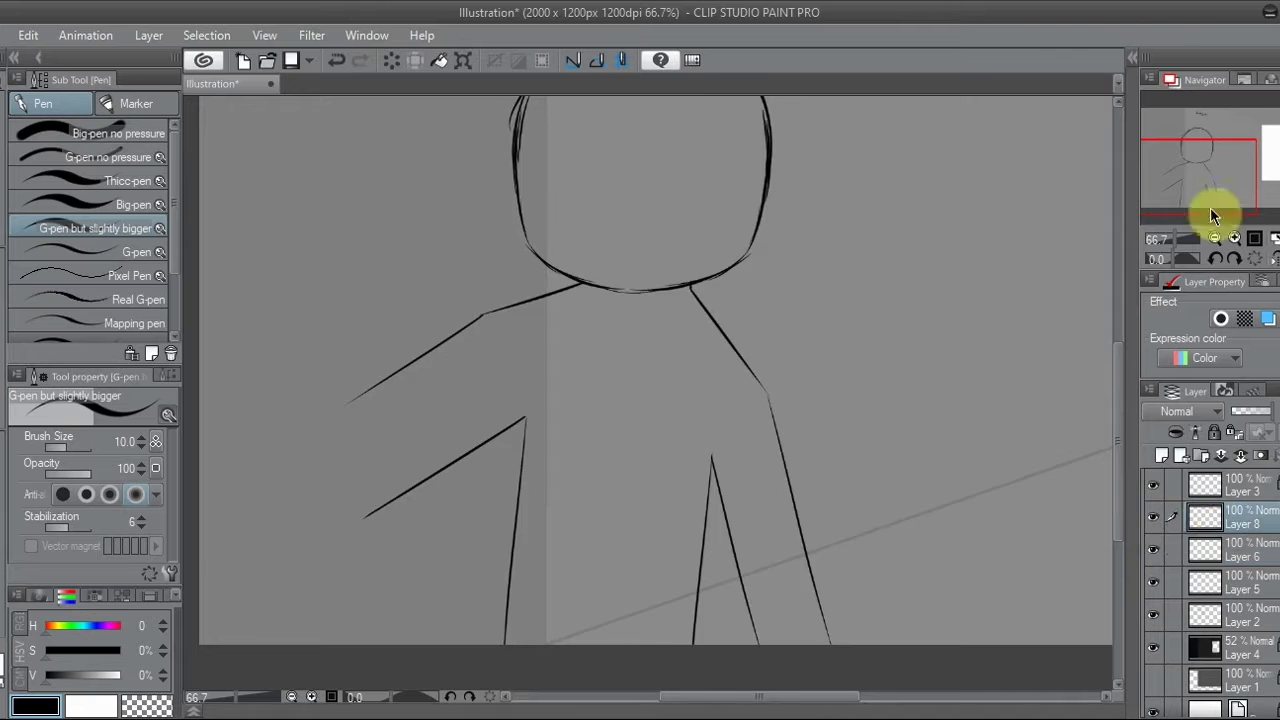
# Copy the left torso line and the left arm's underside from Layer 8 onto separate layers using polyline selections
pyautogui.click(1234, 238)
pyautogui.moveTo(1208, 205); pyautogui.dragTo(1262, 171)
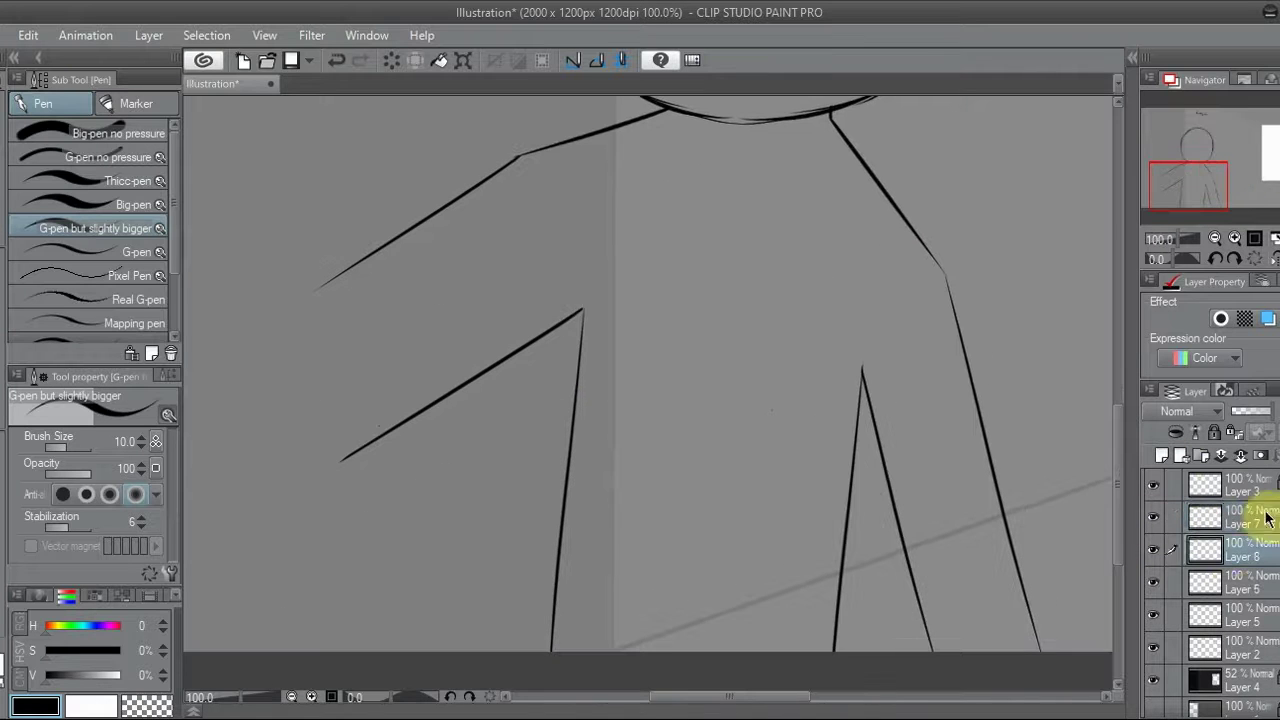
pyautogui.press('m')
pyautogui.click(577, 307)
pyautogui.click(514, 646)
pyautogui.click(586, 663)
pyautogui.doubleClick(640, 297)
pyautogui.click(423, 677)
pyautogui.click(286, 443)
pyautogui.click(586, 280)
pyautogui.click(686, 329)
pyautogui.click(329, 534)
pyautogui.doubleClick(286, 443)
pyautogui.hotkey('ctrl', 'c')
pyautogui.hotkey('ctrl', 'v')
# Clear the separate neck-mark Layer 6 from the layer stack and make Layer 8 active
pyautogui.click(1225, 612)
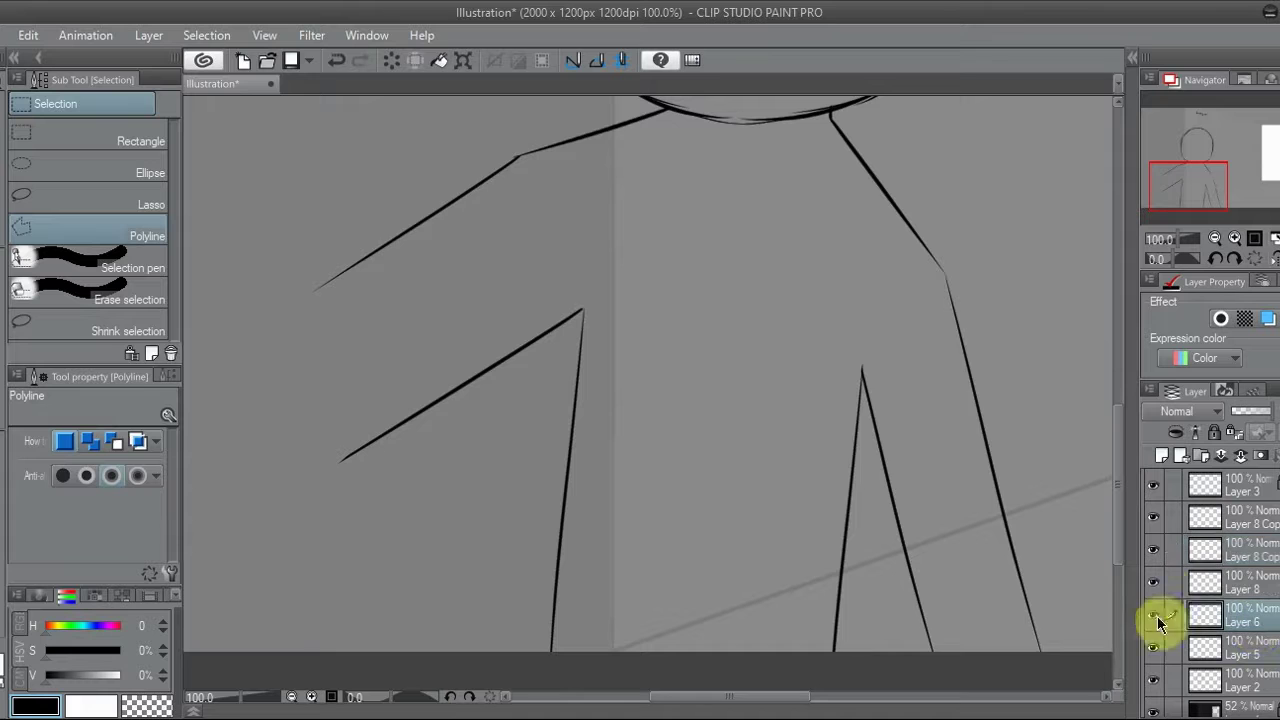
pyautogui.hotkey('ctrl', 'z')
pyautogui.hotkey('ctrl', '-')
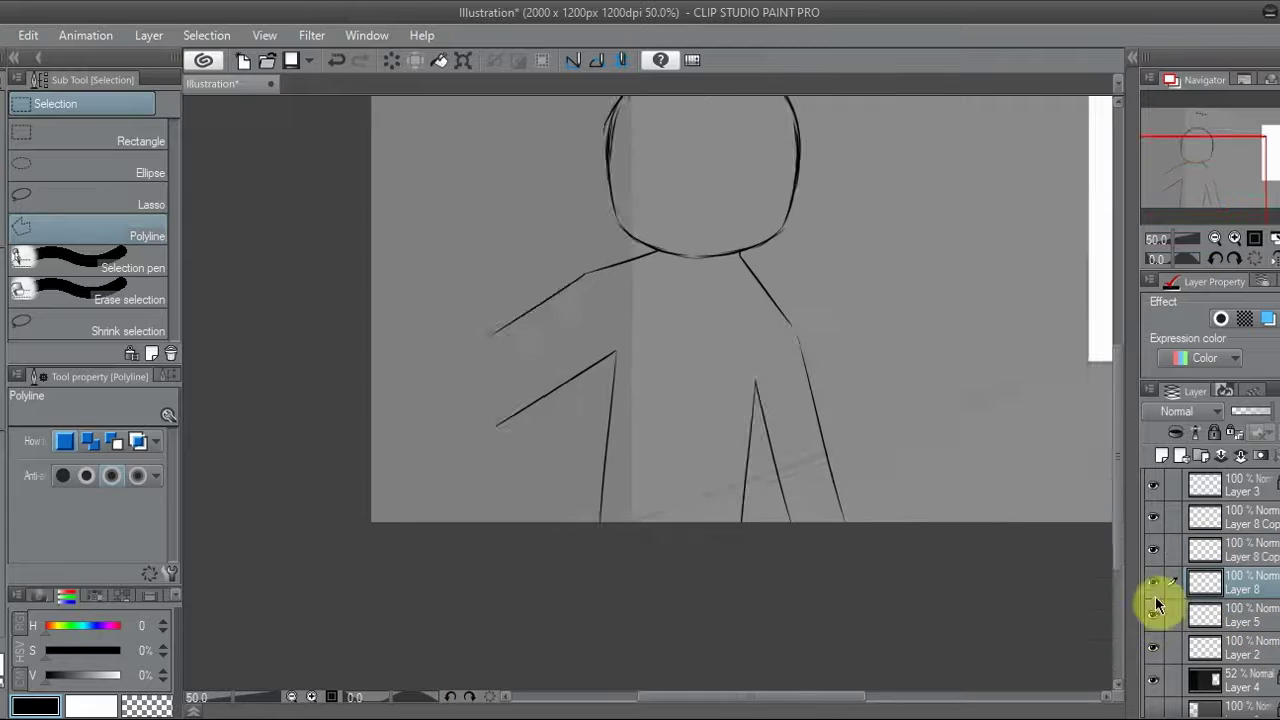
# Shift the copied left torso line slightly down and right so it sits just below the armpit
pyautogui.moveTo(1203, 615); pyautogui.dragTo(1237, 517)
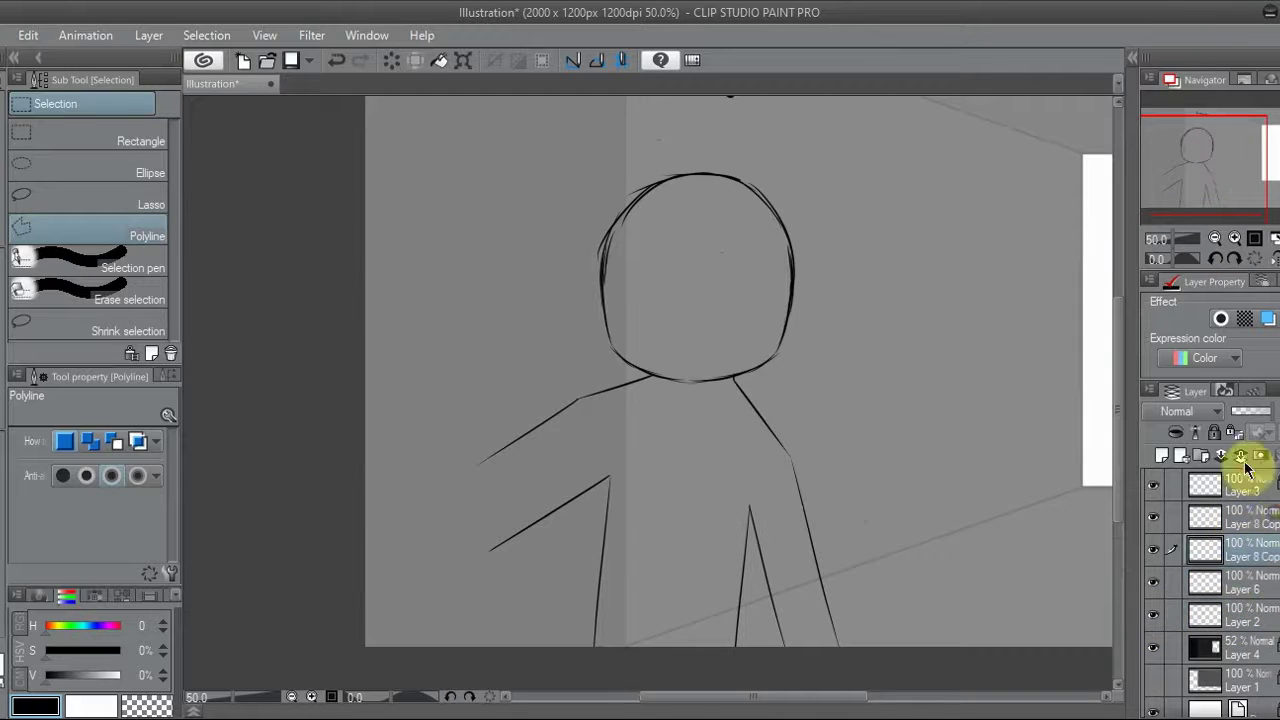
pyautogui.hotkey('ctrl', '+')
pyautogui.press('k')
pyautogui.keyDown('ctrl'); pyautogui.keyDown('shift'); pyautogui.click(740, 592); pyautogui.keyUp('shift'); pyautogui.keyUp('ctrl')
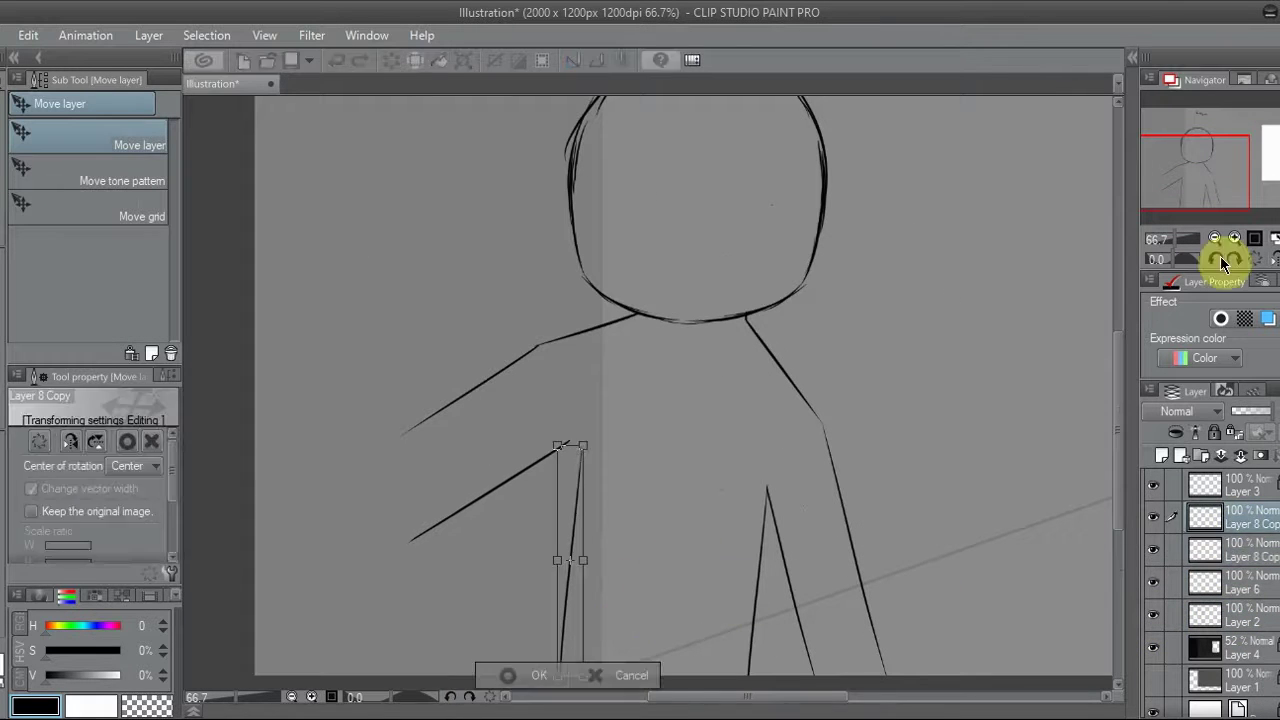
pyautogui.hotkey('ctrl', '+')
pyautogui.click(1220, 186)
pyautogui.click(1165, 550)
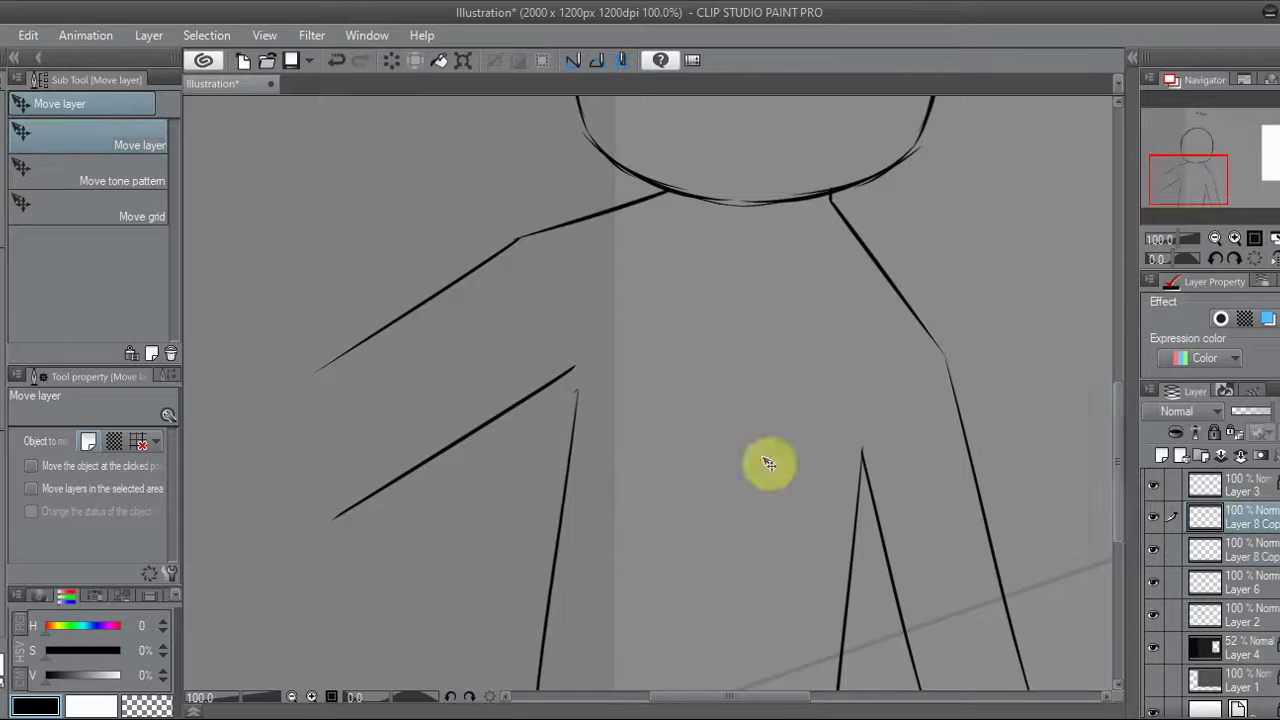
# Draw a short curve on a new layer to join the left torso line to the armpit
pyautogui.press('p')
pyautogui.hotkey('ctrl', '+')
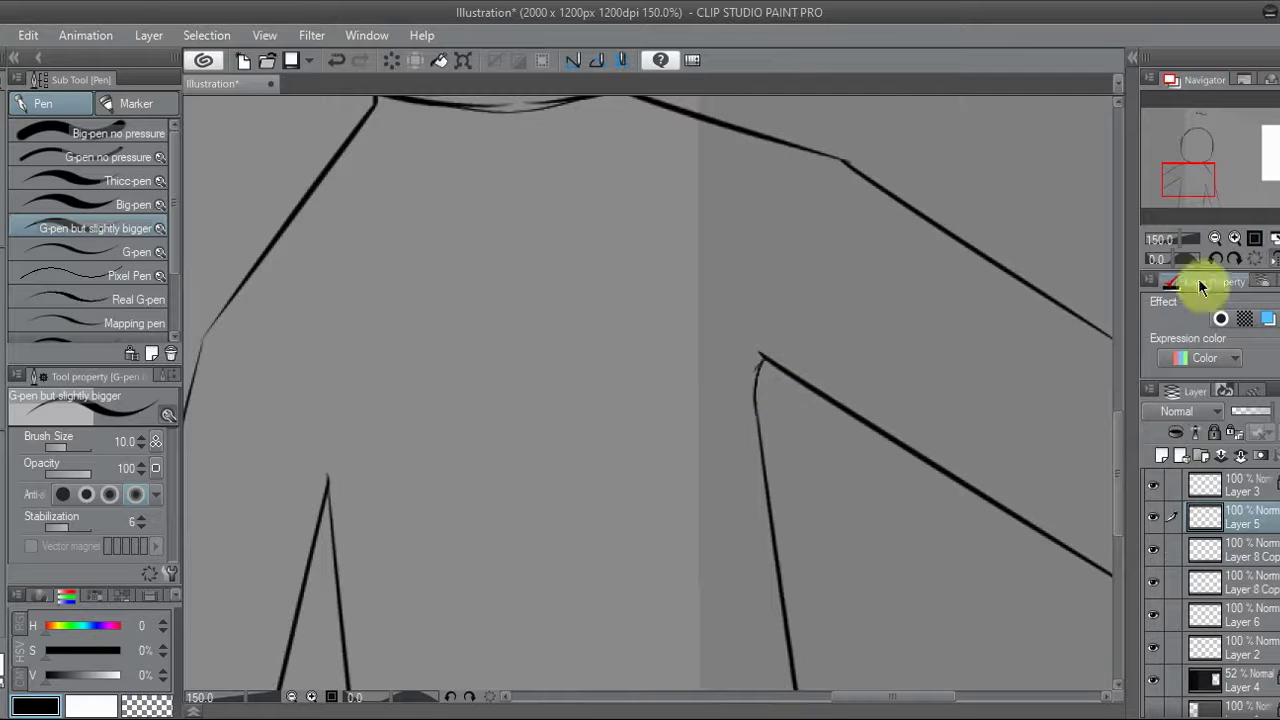
pyautogui.click(1256, 260)
pyautogui.press('h')
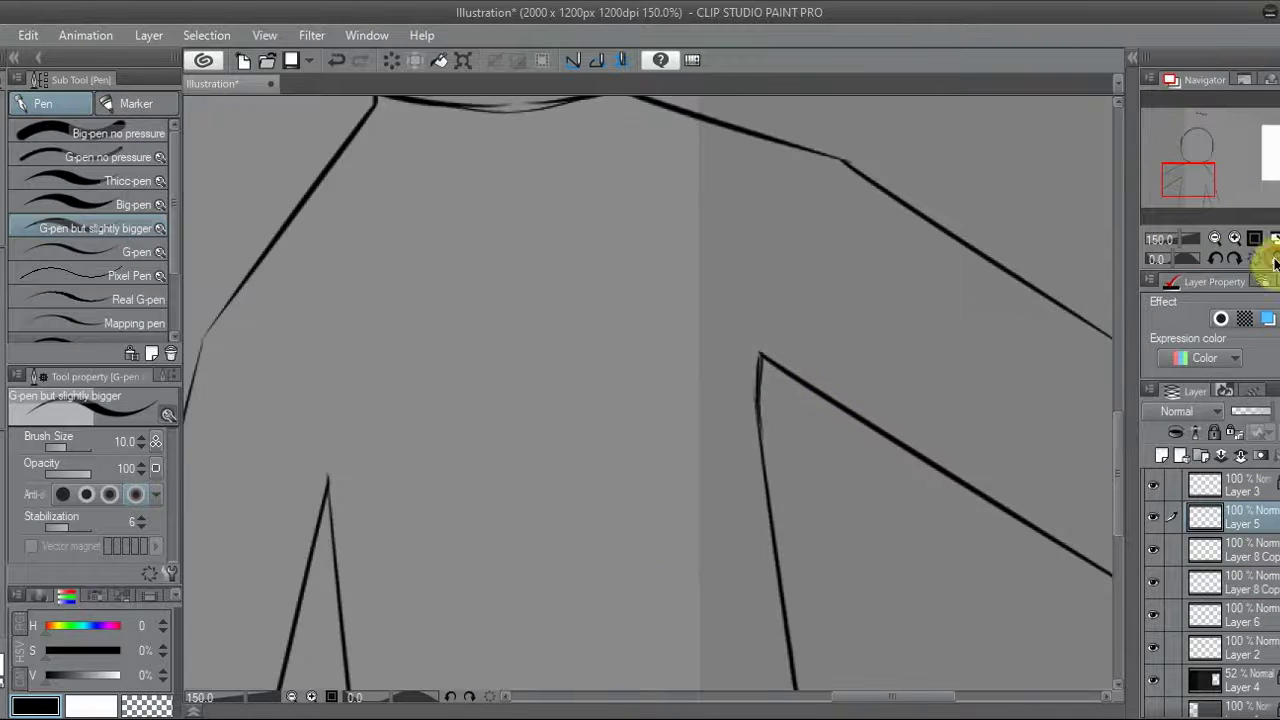
pyautogui.click(1215, 238)
pyautogui.click(1235, 238)
pyautogui.moveTo(1206, 200); pyautogui.dragTo(1206, 180)
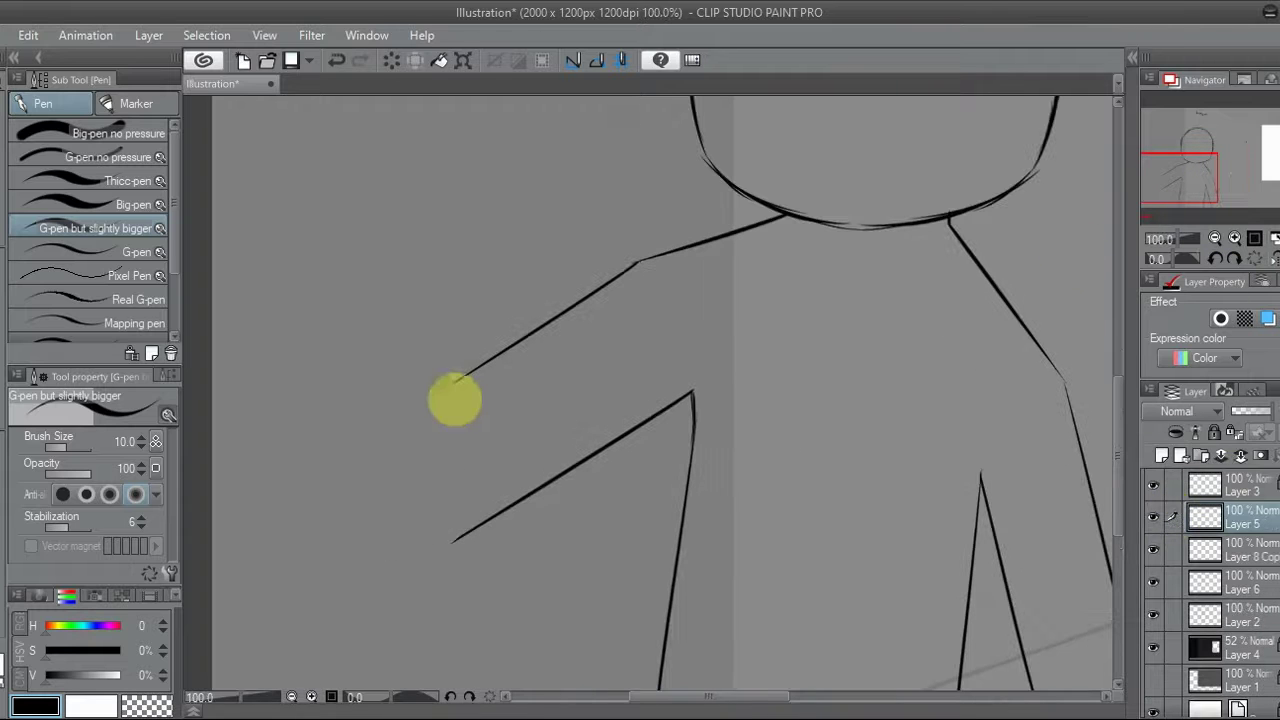
# Sketch the left arm's rounded elbow, raised forearm and hand beside the head on new layers
pyautogui.hotkey('ctrl', 'shift', 'n')
pyautogui.moveTo(538, 244); pyautogui.dragTo(416, 428)
pyautogui.moveTo(1180, 176)
pyautogui.mouseDown()
pyautogui.moveTo(1194, 160)
pyautogui.moveTo(1171, 186)
pyautogui.moveTo(1217, 171)
pyautogui.moveTo(1200, 168)
pyautogui.mouseUp()
pyautogui.click(1160, 584)
pyautogui.click(1163, 456)
pyautogui.hotkey('ctrl', 't')
pyautogui.moveTo(671, 251); pyautogui.dragTo(702, 244)
pyautogui.press('Return')
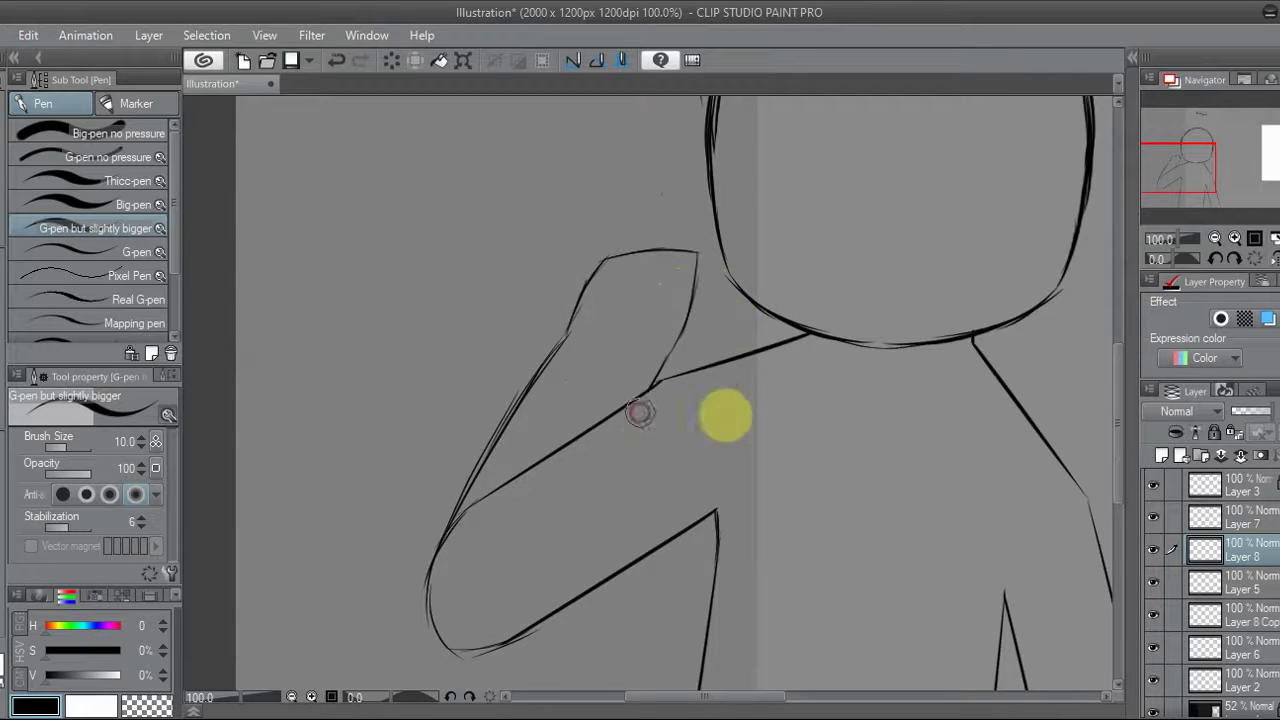
# Merge the forearm and copied line layers into Layer 5, trimming the upper-arm line where it meets the elbow
pyautogui.click(1215, 238)
pyautogui.click(1234, 238)
pyautogui.moveTo(1195, 175); pyautogui.dragTo(1200, 196)
pyautogui.scroll(-2, 1157, 530)
pyautogui.click(1241, 460)
pyautogui.scroll(2, 390, 455)
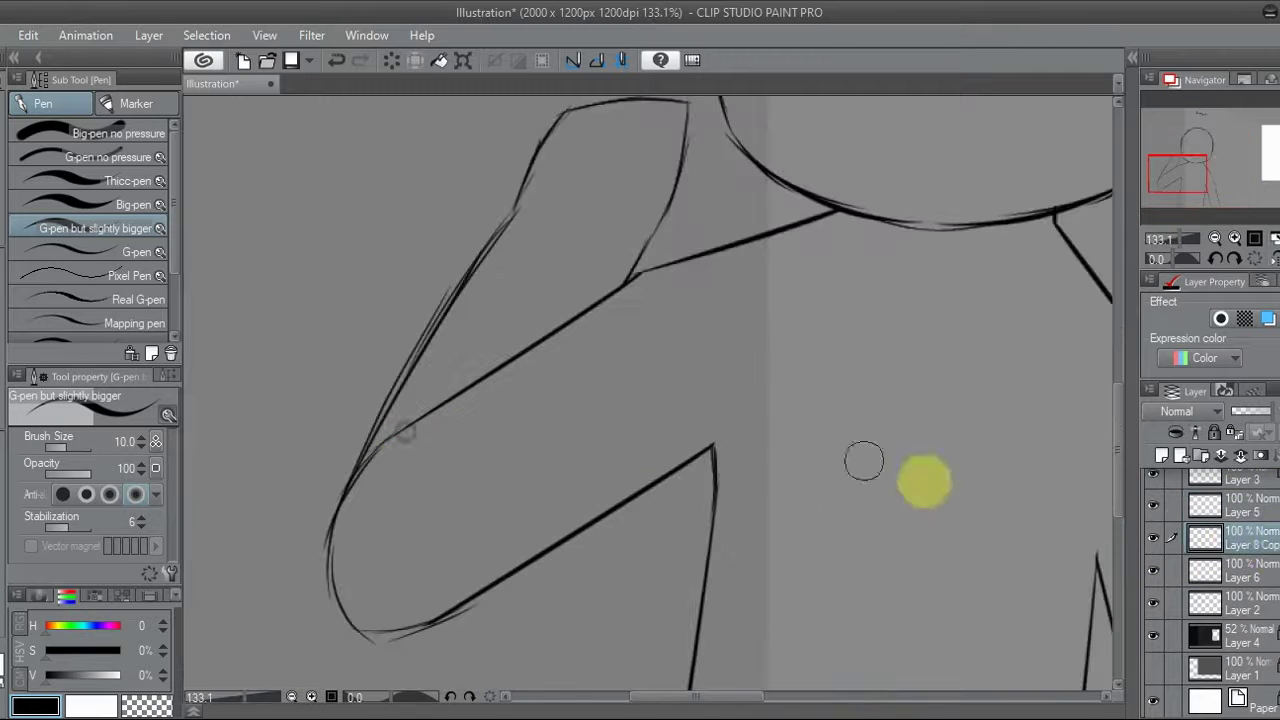
pyautogui.click(1241, 456)
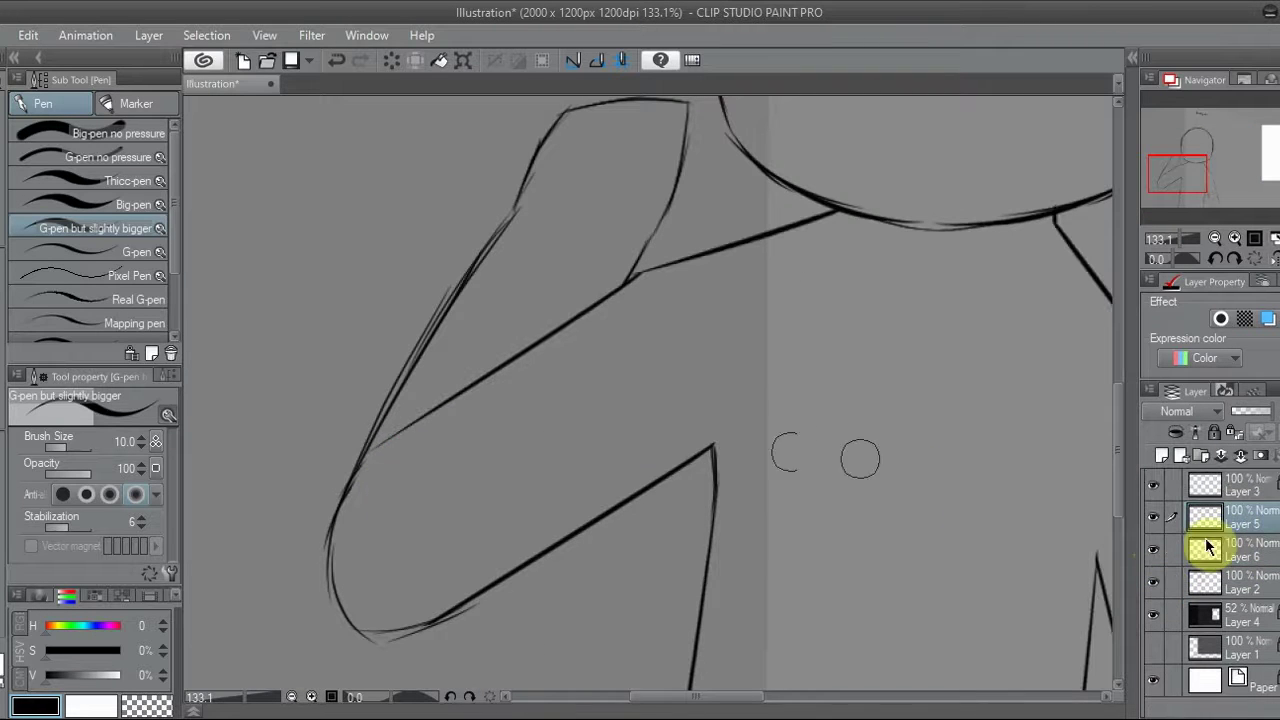
# Redraw the line between upper arm and forearm at a steeper angle and merge all character lines into Layer 2
pyautogui.keyDown('ctrl'); pyautogui.keyDown('shift'); pyautogui.click(405, 427); pyautogui.keyUp('shift'); pyautogui.keyUp('ctrl')
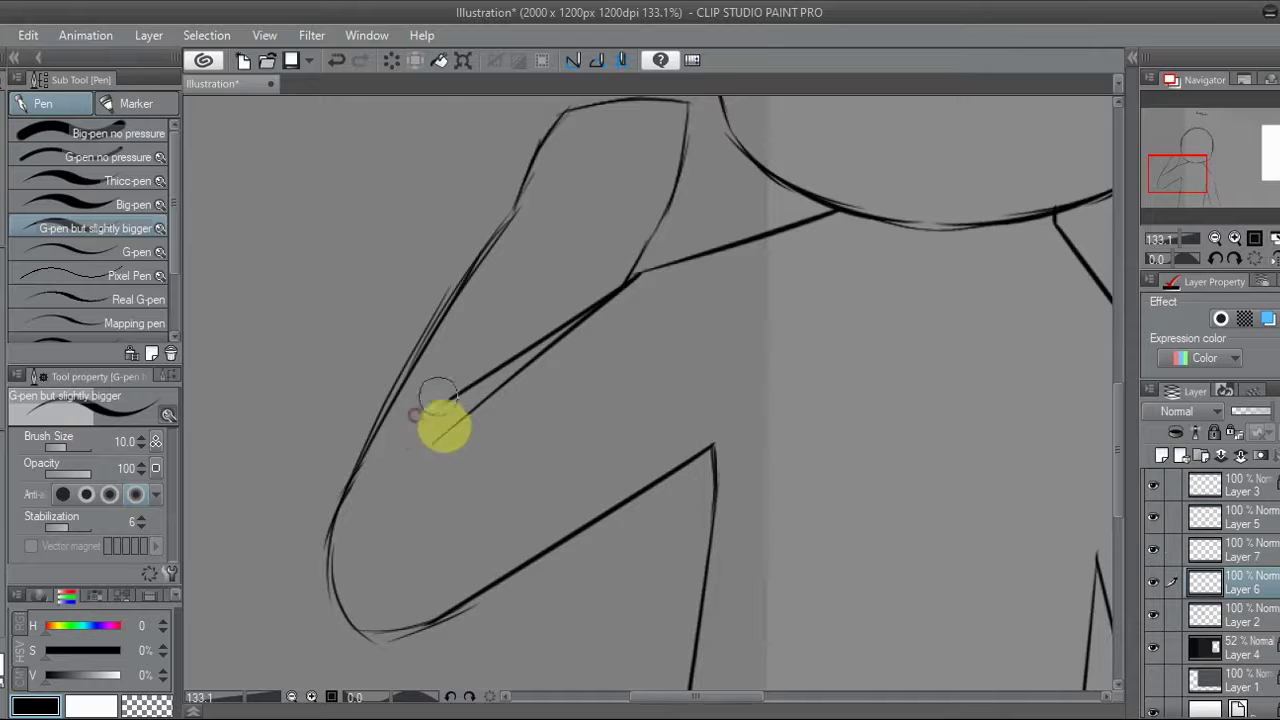
pyautogui.moveTo(428, 428); pyautogui.dragTo(586, 302)
pyautogui.click(1241, 456)
pyautogui.click(1241, 456)
pyautogui.hotkey('ctrl', '-')
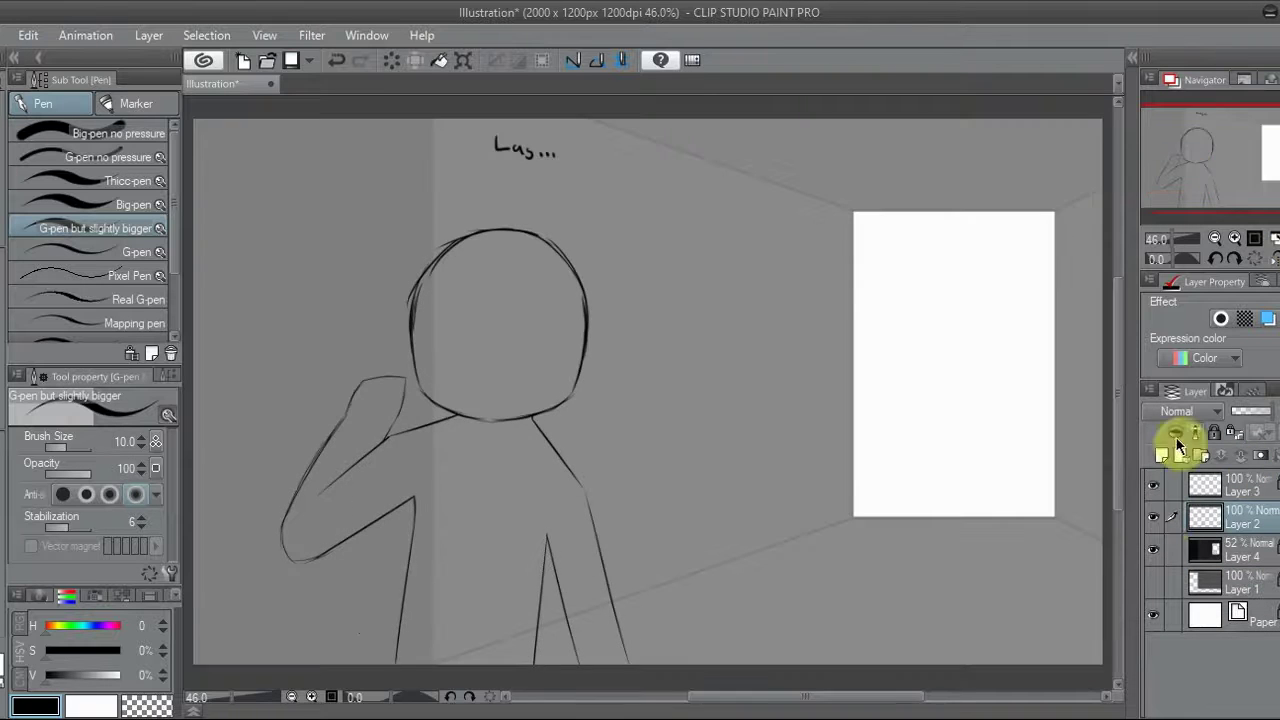
# Draw a slanted line down the torso on a new layer and place a matching parallel line on its right side
pyautogui.click(1211, 163)
pyautogui.moveTo(481, 262); pyautogui.dragTo(444, 640)
pyautogui.hotkey('ctrl', 't')
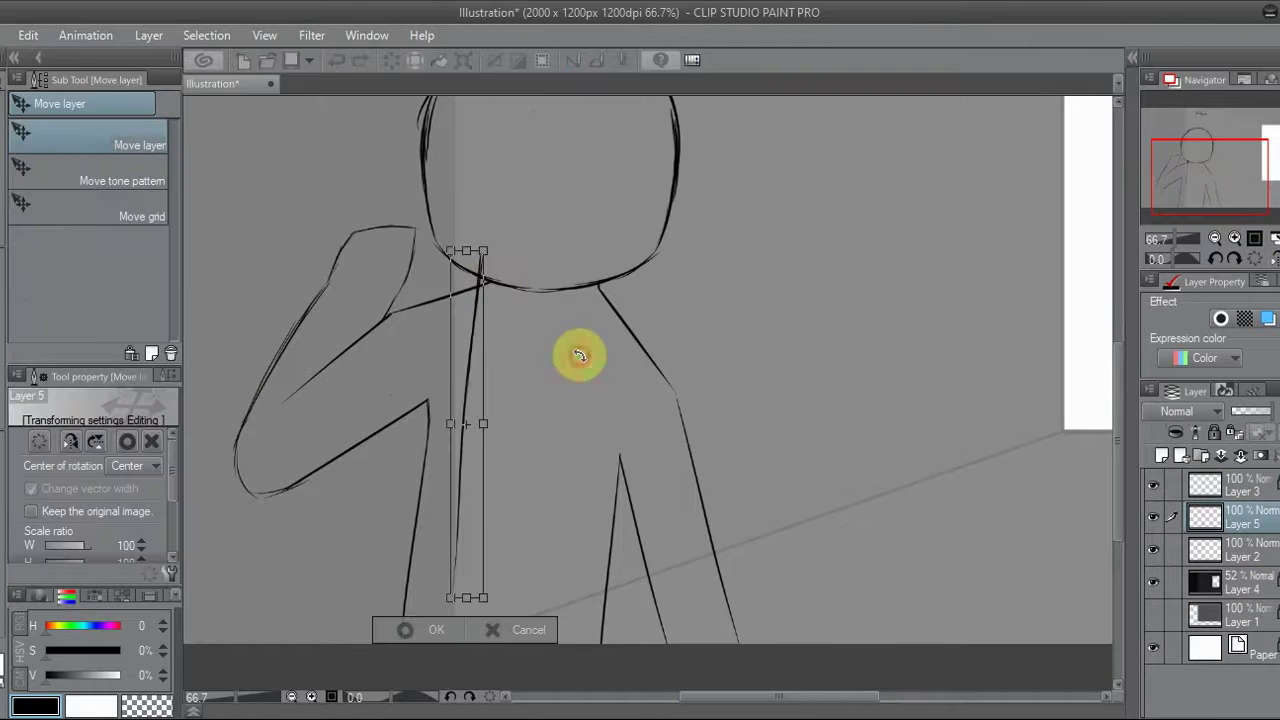
pyautogui.press('Return')
pyautogui.moveTo(614, 456); pyautogui.dragTo(646, 463)
pyautogui.click(1171, 549)
pyautogui.hotkey('ctrl', 't')
pyautogui.press('Return')
pyautogui.hotkey('ctrl', 'e')
# Draw a top edge on a new layer between the two slanted torso lines and fit it under the head
pyautogui.hotkey('ctrl', 'shift', 'n')
pyautogui.press('p')
pyautogui.hotkey('ctrl', '+')
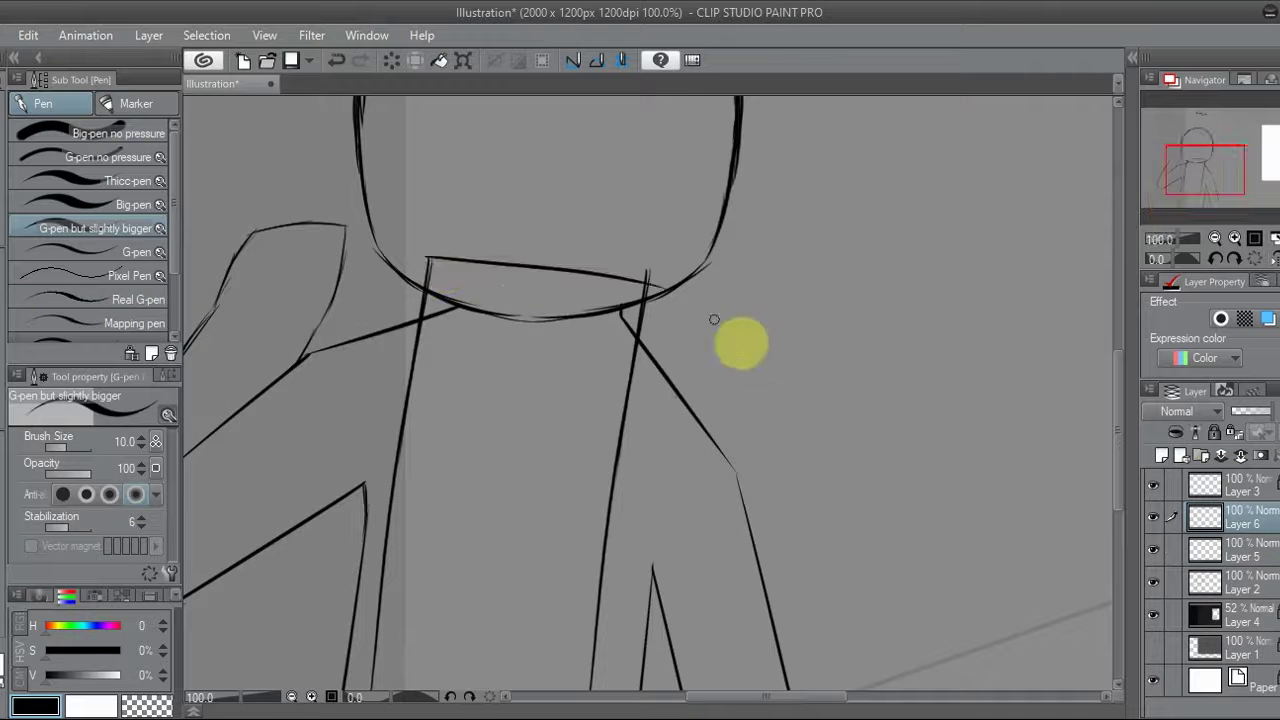
pyautogui.moveTo(429, 263); pyautogui.dragTo(653, 275)
pyautogui.hotkey('ctrl', 't')
pyautogui.click(478, 330)
# Copy the top edge to the lower ends of the slanted lines as the bottom edge
pyautogui.scroll(-3, 694, 286)
pyautogui.press('k')
pyautogui.hotkey('ctrl', 'c')
pyautogui.hotkey('ctrl', 'v')
pyautogui.moveTo(743, 674); pyautogui.dragTo(749, 611)
pyautogui.press('p')
pyautogui.click(1255, 236)
pyautogui.hotkey('ctrl', 'e')
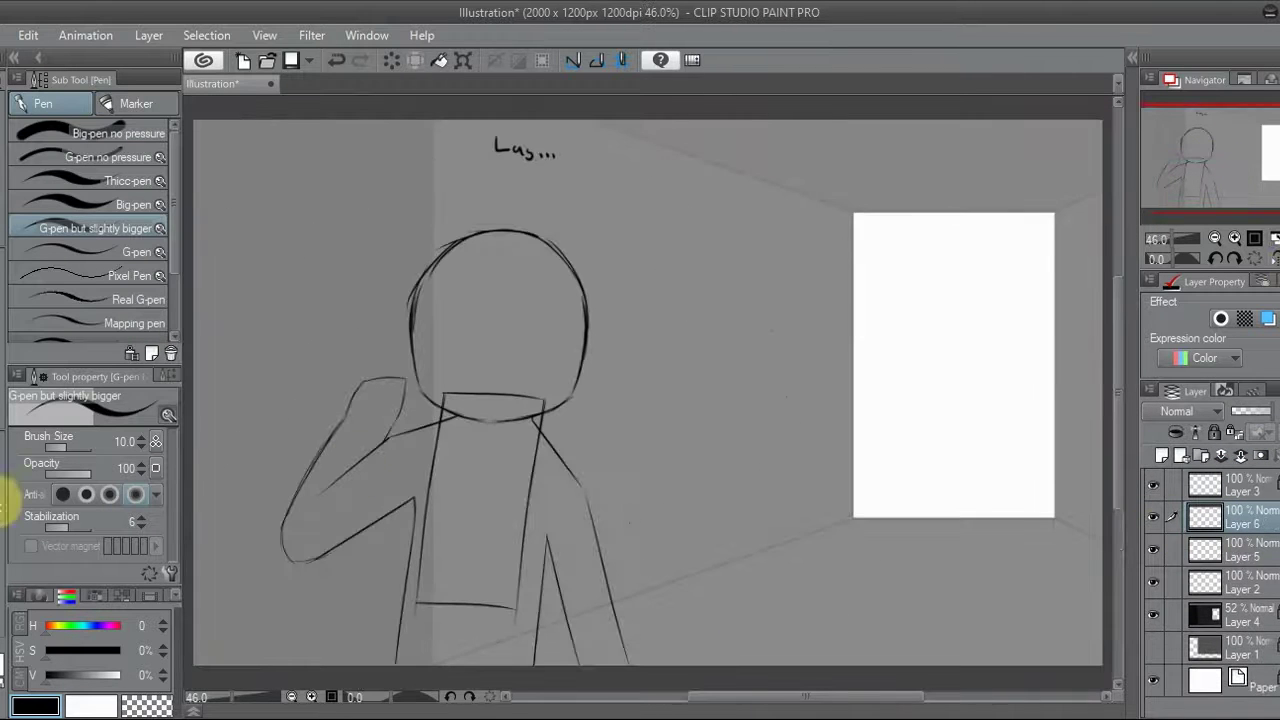
# Replace the freehand torso panel with a tall rectangle, tilted to the same slant from the chin to the lower torso
pyautogui.press('u')
pyautogui.moveTo(410, 377); pyautogui.dragTo(515, 610)
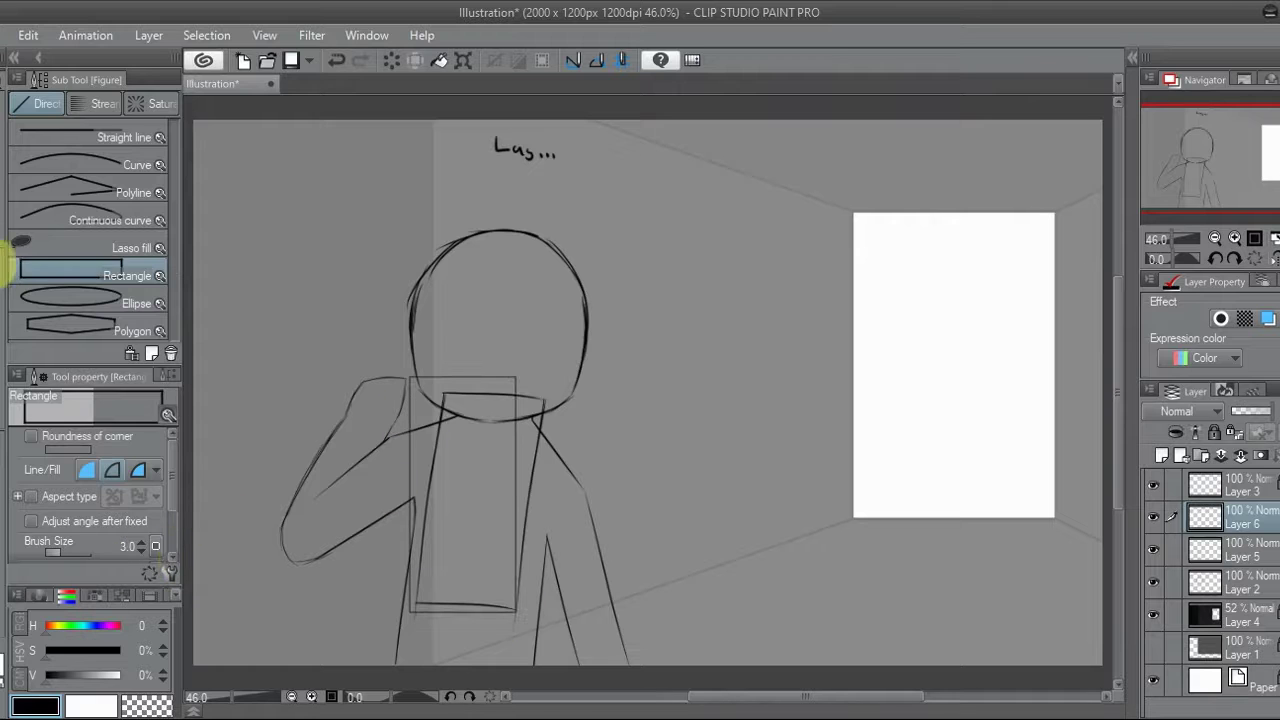
pyautogui.press('p')
pyautogui.hotkey('ctrl', 'e')
pyautogui.press('k')
pyautogui.hotkey('ctrl', 't')
pyautogui.moveTo(624, 436); pyautogui.dragTo(486, 529)
pyautogui.press('Return')
pyautogui.click(1234, 238)
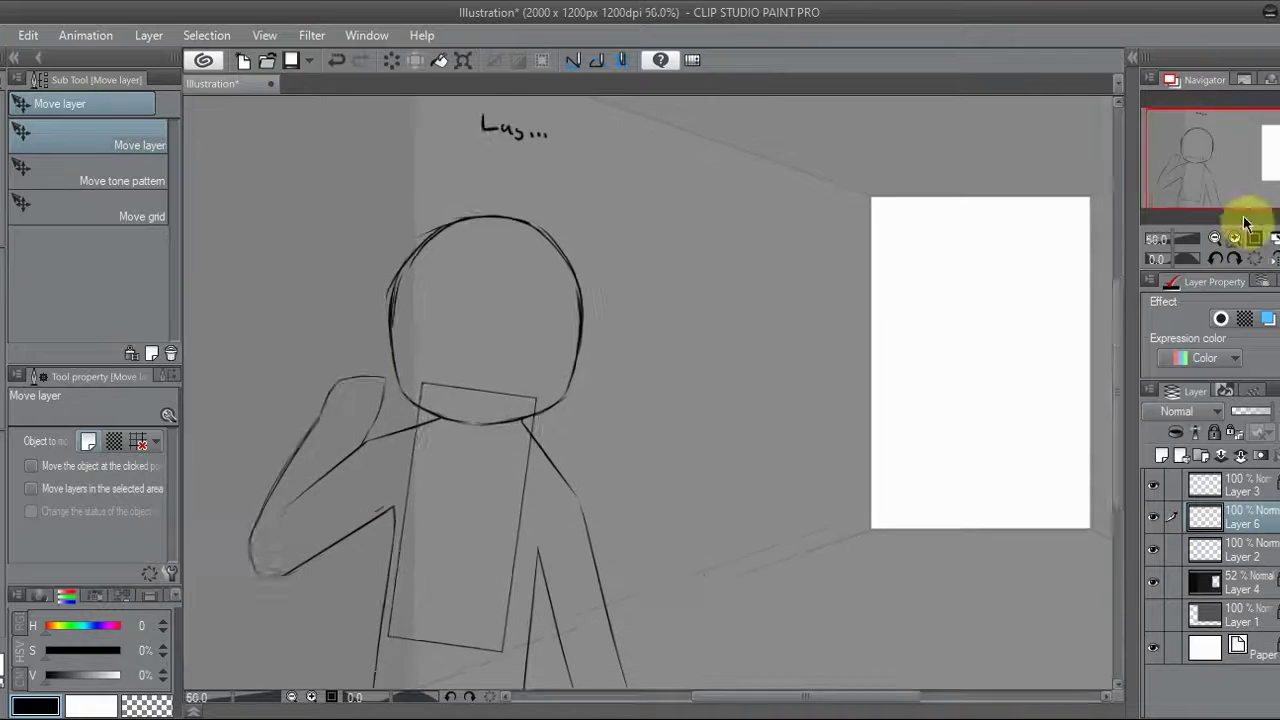
# Draw a short straight depth line at the tilted rectangle's corner on a new layer and copy it for the other corners
pyautogui.press('p')
pyautogui.hotkey('ctrl', 'shift', 'n')
pyautogui.press('u')
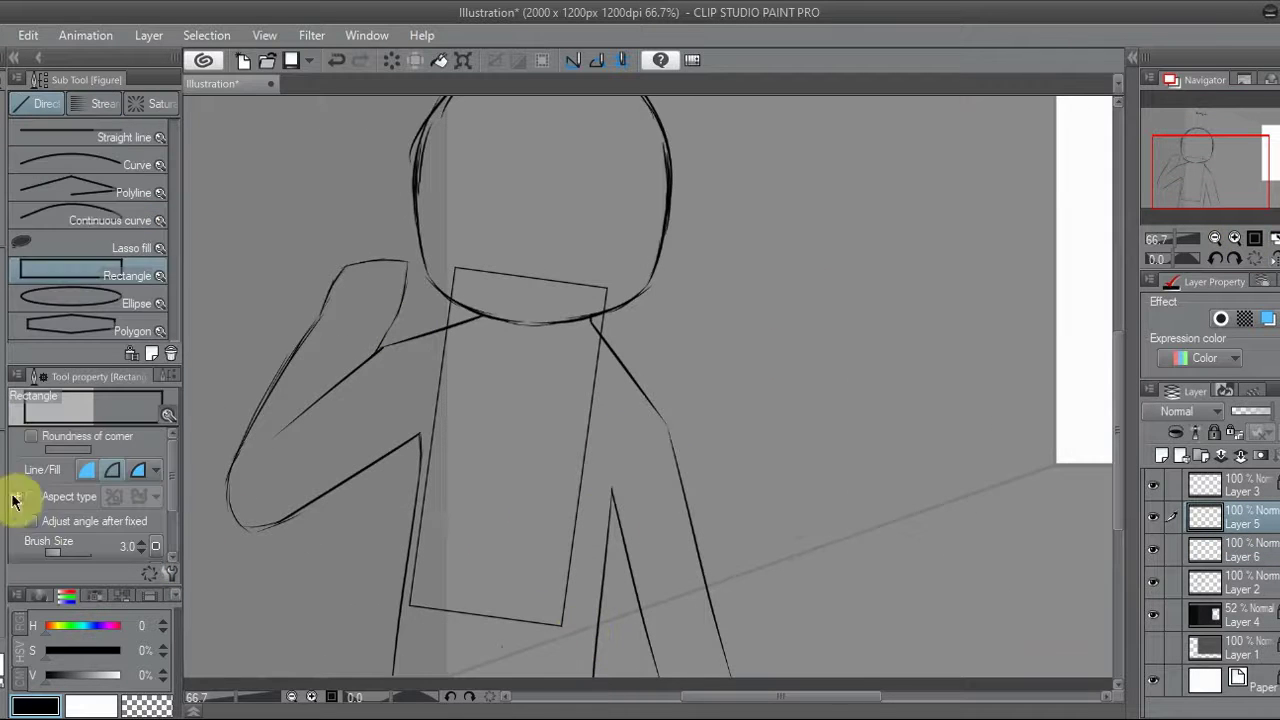
pyautogui.hotkey('ctrl', 'alt', '0')
pyautogui.click(120, 137)
pyautogui.hotkey('ctrl', 'j')
pyautogui.press('k')
pyautogui.moveTo(470, 333)
pyautogui.mouseDown()
pyautogui.moveTo(614, 351)
pyautogui.moveTo(897, 306)
pyautogui.mouseUp()
pyautogui.moveTo(1234, 166); pyautogui.dragTo(1234, 183)
pyautogui.hotkey('ctrl', 'j')
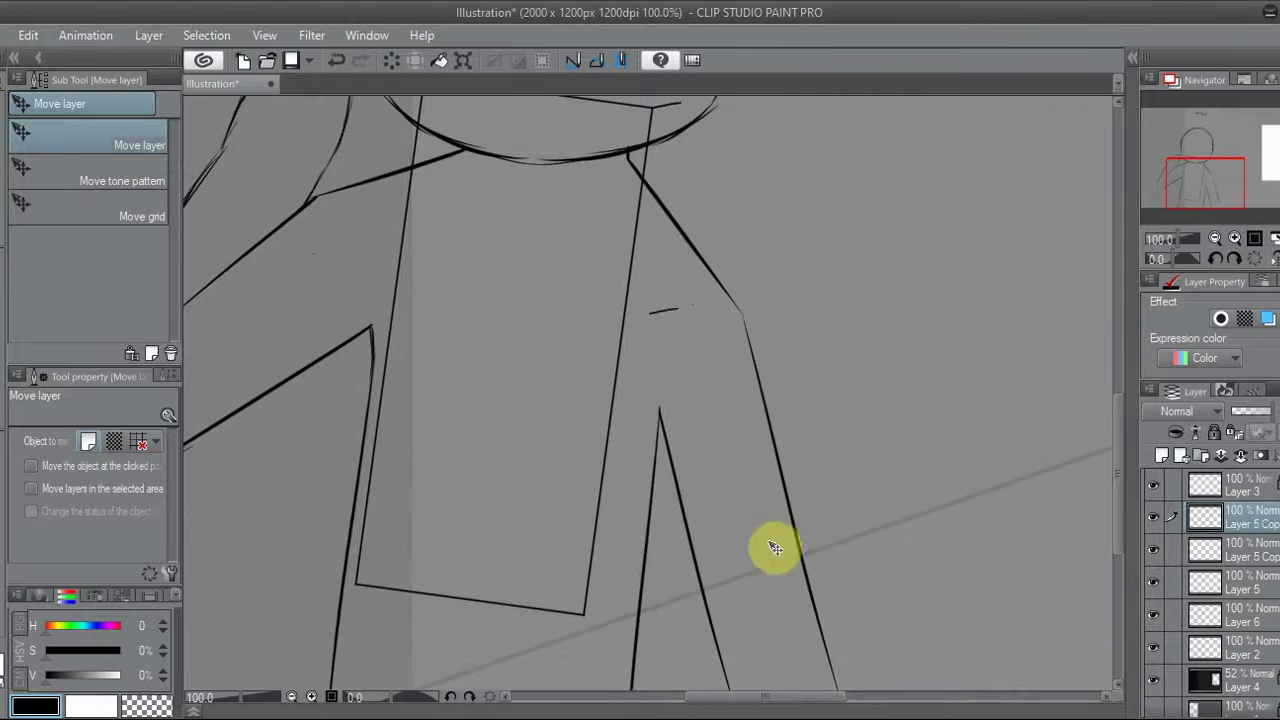
# Connect the corner depth lines with straight edges to give the tilted rectangle a visible top and right side
pyautogui.click(1240, 458)
pyautogui.press('u')
pyautogui.moveTo(1220, 197); pyautogui.dragTo(1216, 178)
pyautogui.moveTo(631, 138); pyautogui.dragTo(562, 644)
pyautogui.hotkey('ctrl', 't')
pyautogui.press('Escape')
pyautogui.hotkey('ctrl', 'z')
pyautogui.scroll(-1, 560, 651)
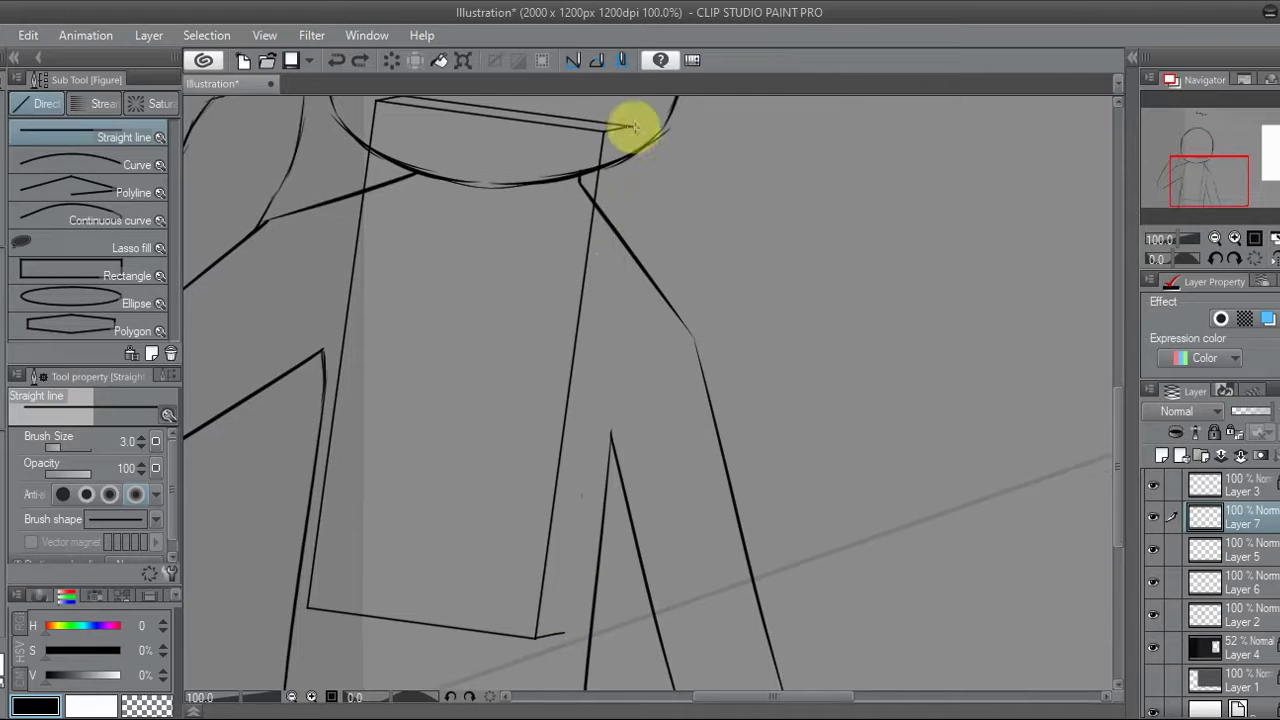
pyautogui.moveTo(634, 127); pyautogui.dragTo(562, 630)
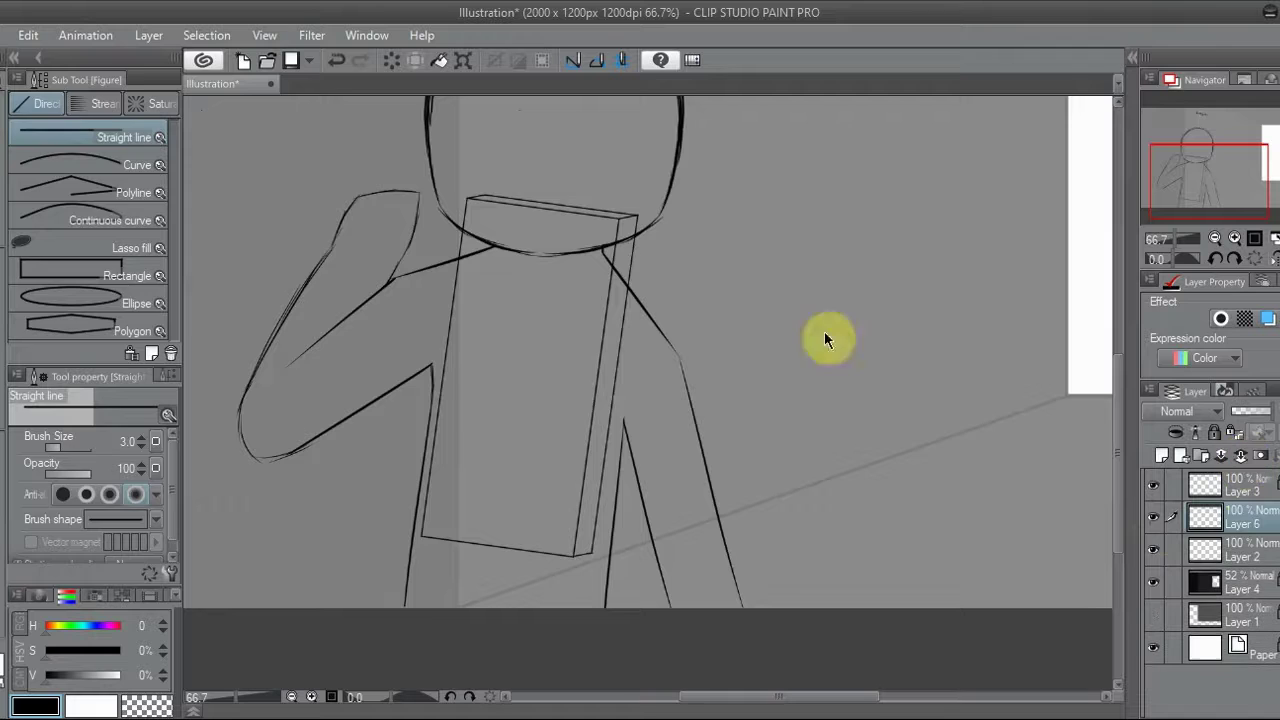
# Move the box against the left armpit, erase the body lines it covers and merge it into Layer 2
pyautogui.press('k')
pyautogui.moveTo(620, 410); pyautogui.dragTo(617, 423)
pyautogui.press('p')
pyautogui.scroll(2, 455, 228)
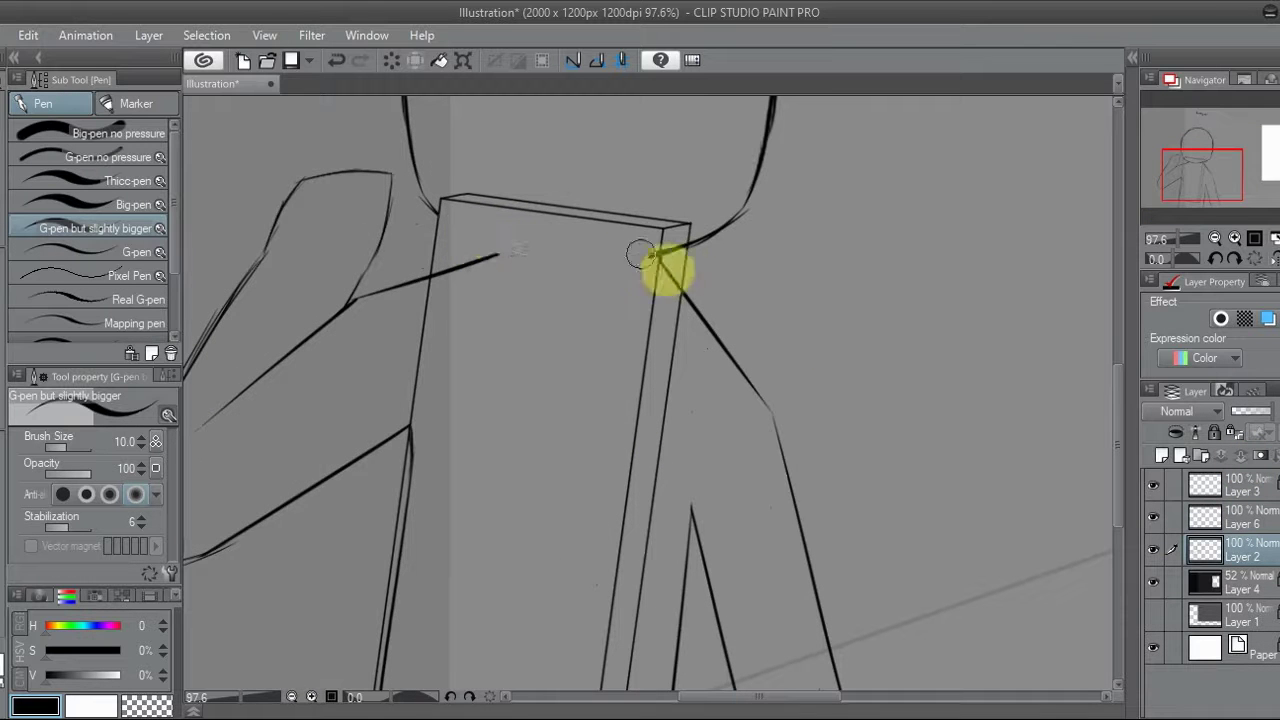
pyautogui.scroll(-3, 444, 271)
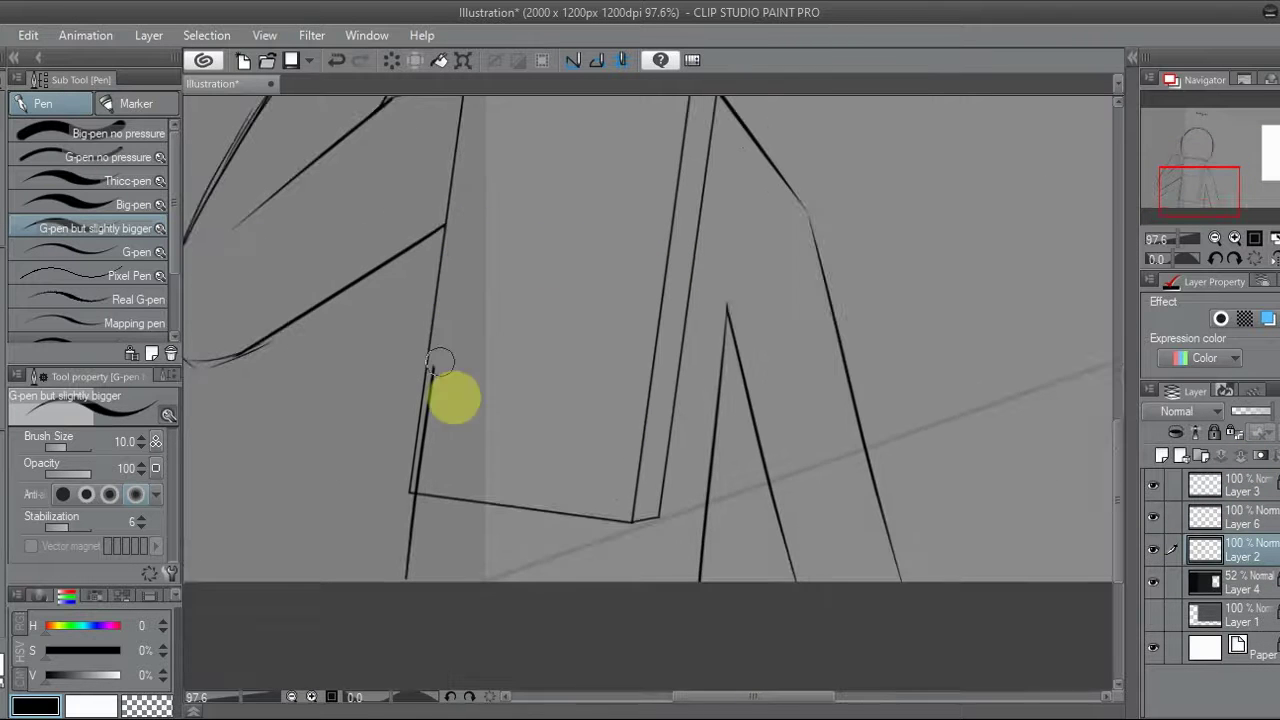
pyautogui.click(1254, 238)
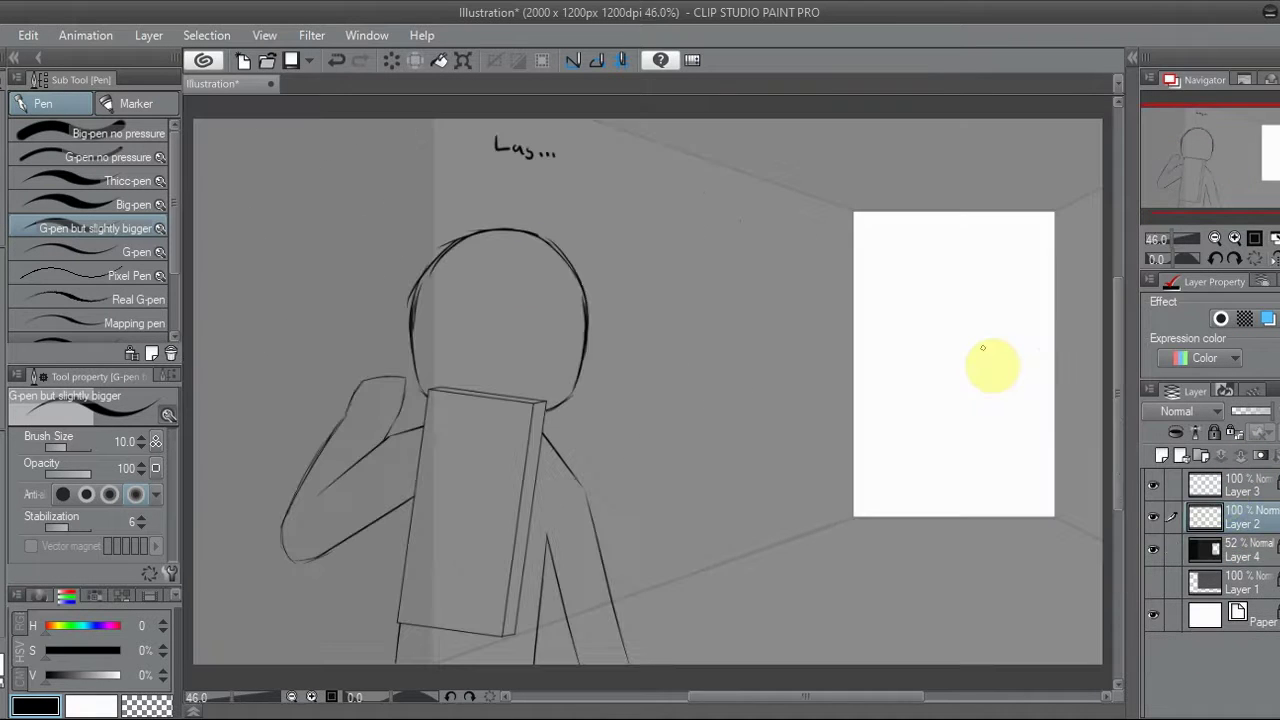
# Add a new layer beneath the line art on Layer 2 and hide the dark background on Layer 4
pyautogui.click(1153, 516)
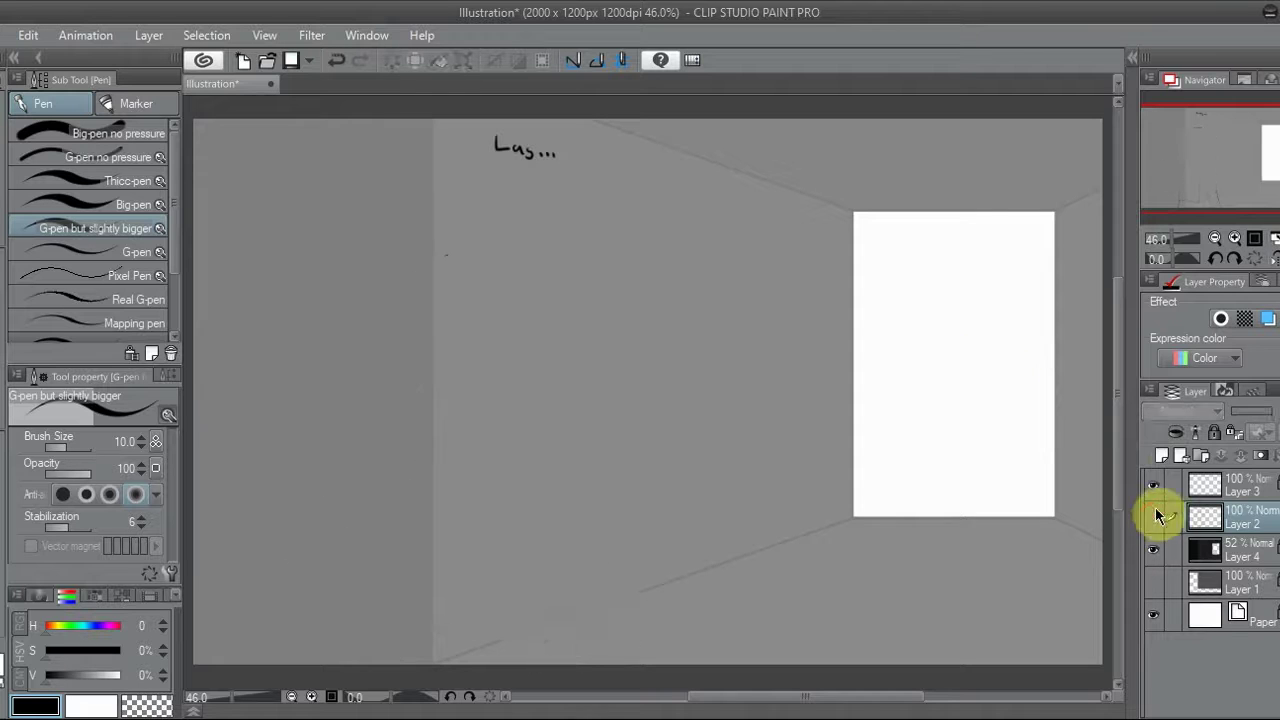
pyautogui.click(1153, 516)
pyautogui.click(1161, 455)
pyautogui.click(1235, 238)
pyautogui.moveTo(1228, 518); pyautogui.dragTo(1249, 565)
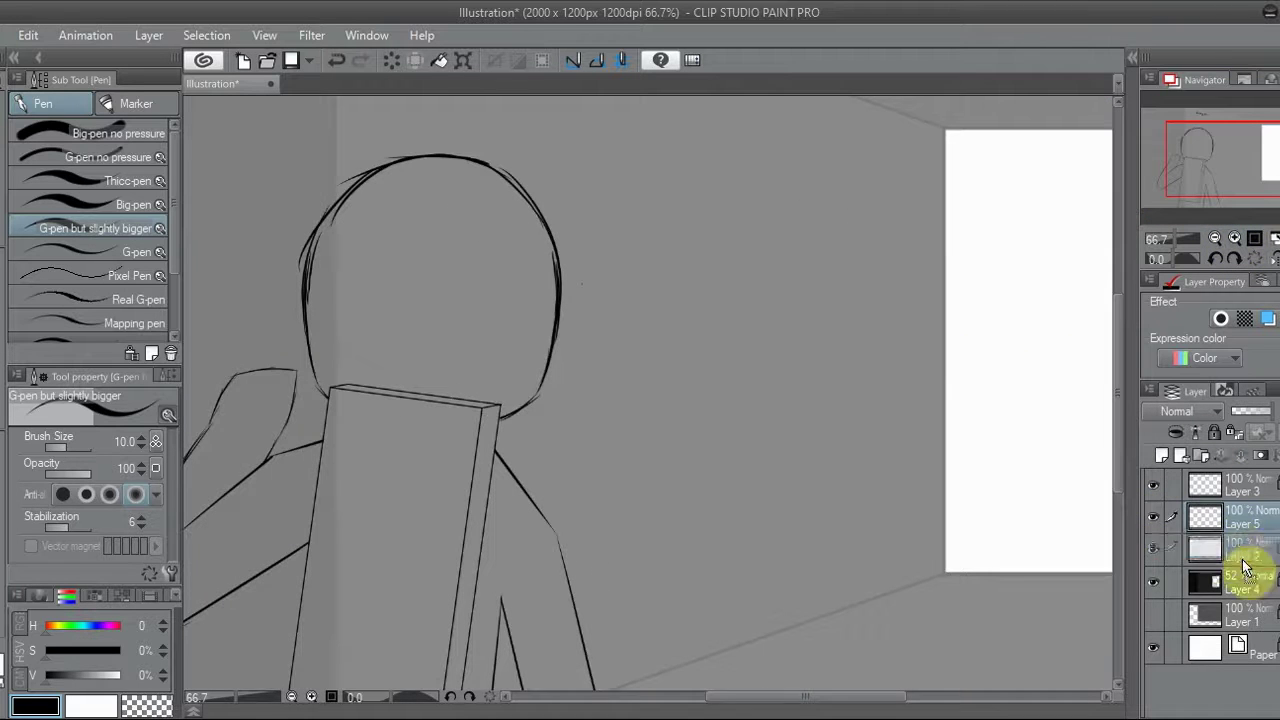
pyautogui.click(1153, 582)
pyautogui.click(1223, 177)
# Fill the box, head and left arm on Layer 5 with dark green (H 112, S 68%, V 26%)
pyautogui.press('g')
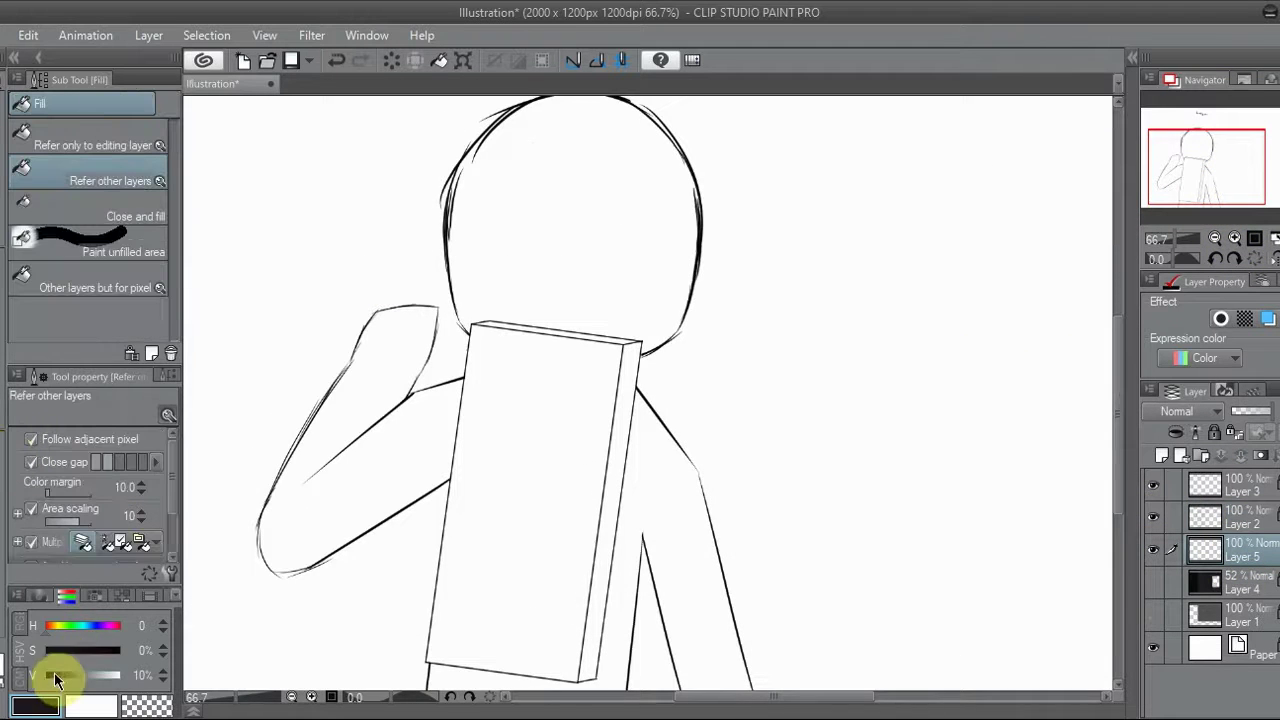
pyautogui.moveTo(68, 680); pyautogui.dragTo(65, 680)
pyautogui.click(651, 503)
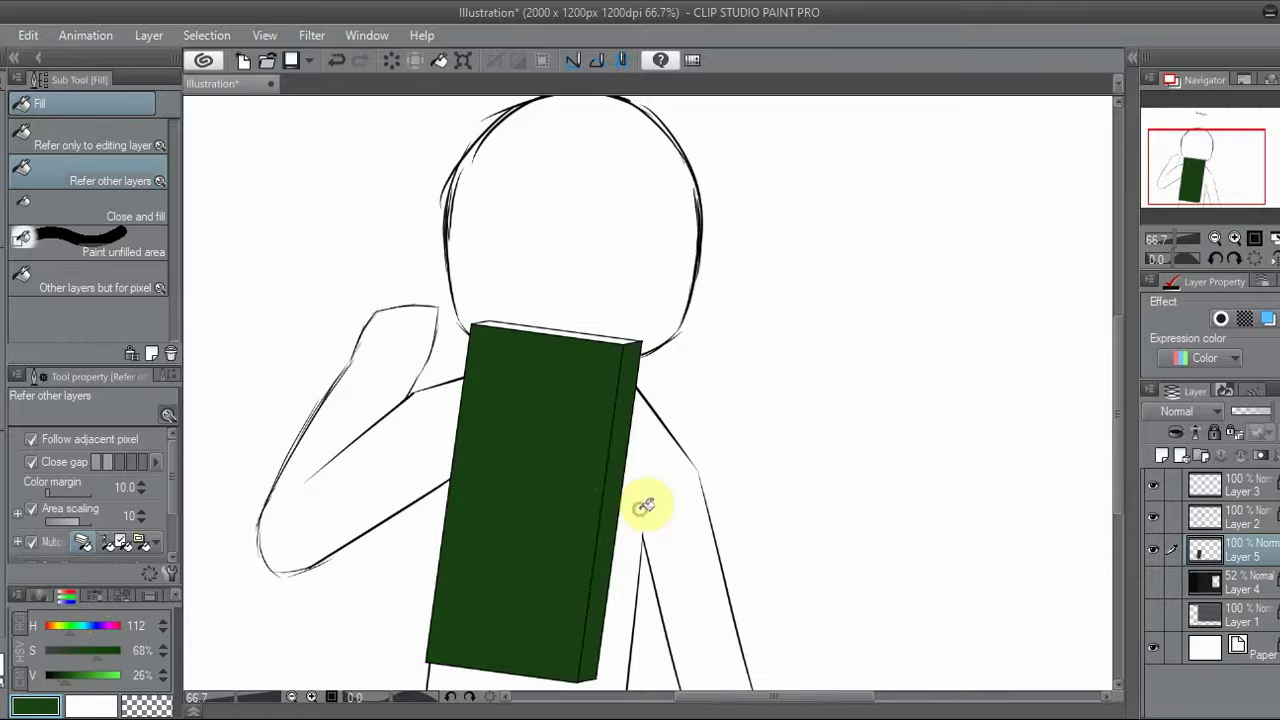
pyautogui.scroll(-3, 740, 450)
pyautogui.click(820, 400)
pyautogui.hotkey('ctrl', 'z')
pyautogui.click(417, 291)
pyautogui.click(640, 130)
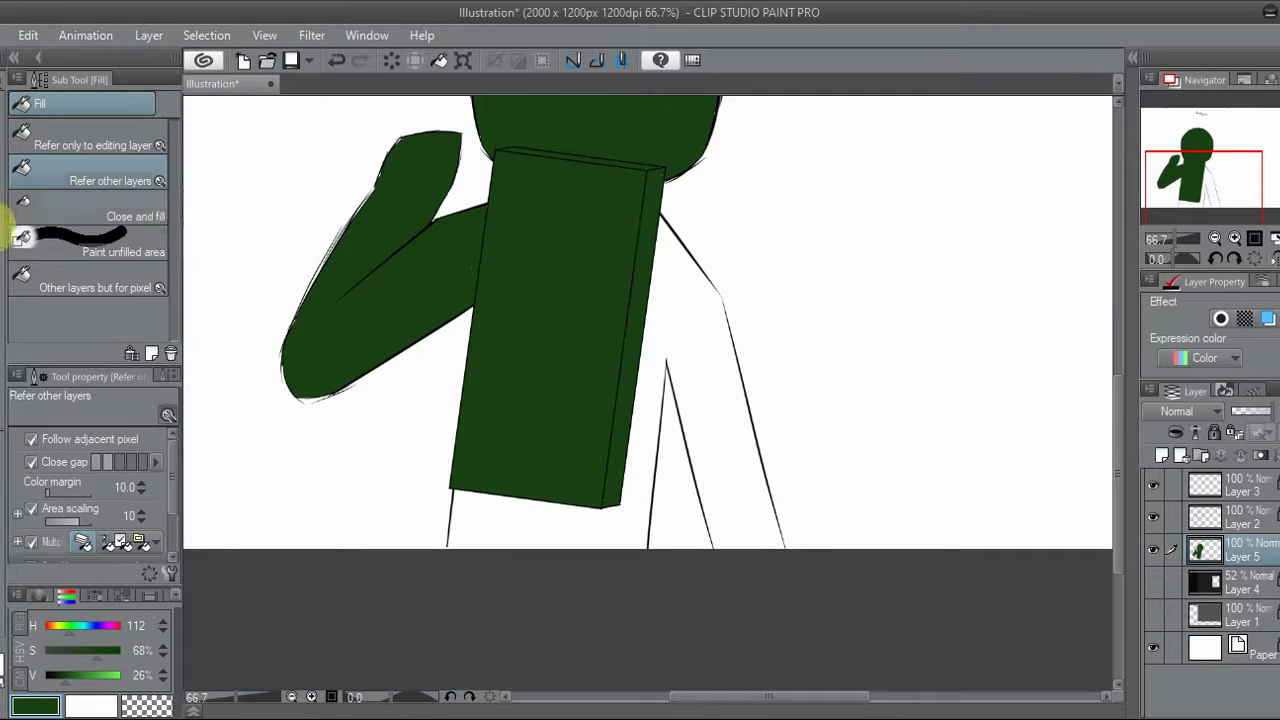
# Close the gaps in the right arm's outline with the pen and fill the arm and lower torso dark green
pyautogui.press('p')
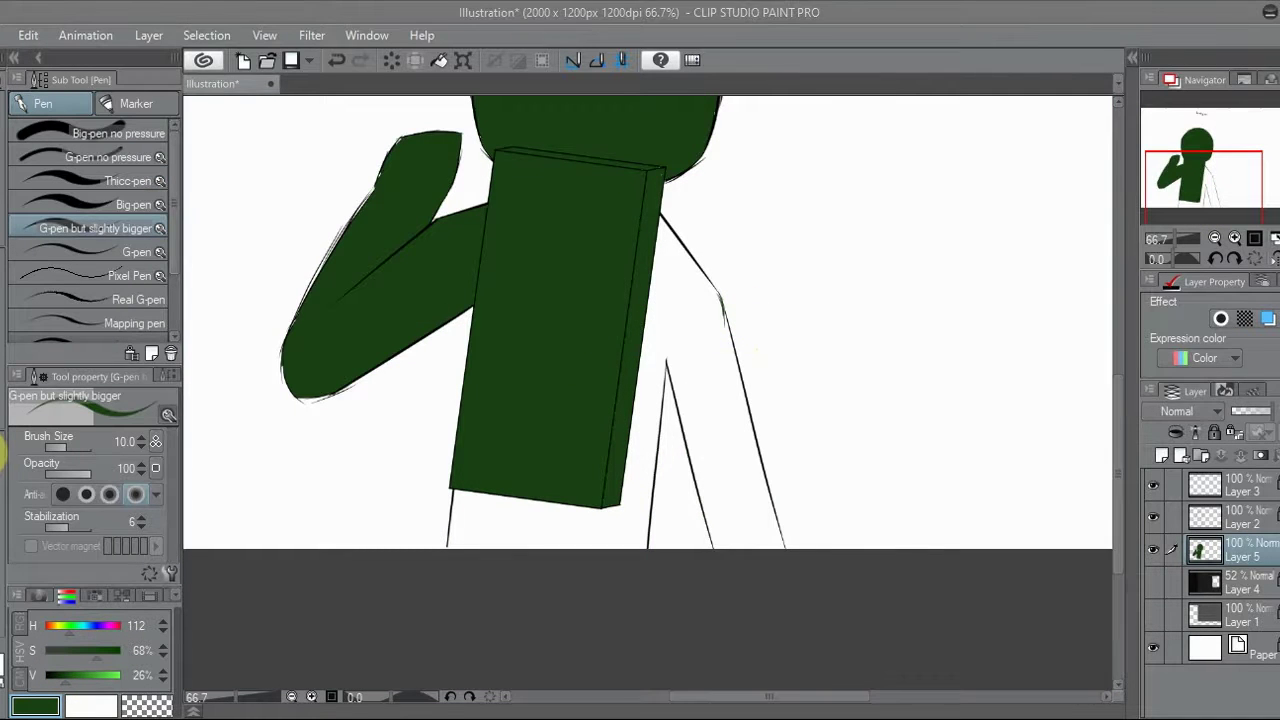
pyautogui.press('g')
pyautogui.click(733, 453)
pyautogui.hotkey('ctrl', 'z')
pyautogui.press('p')
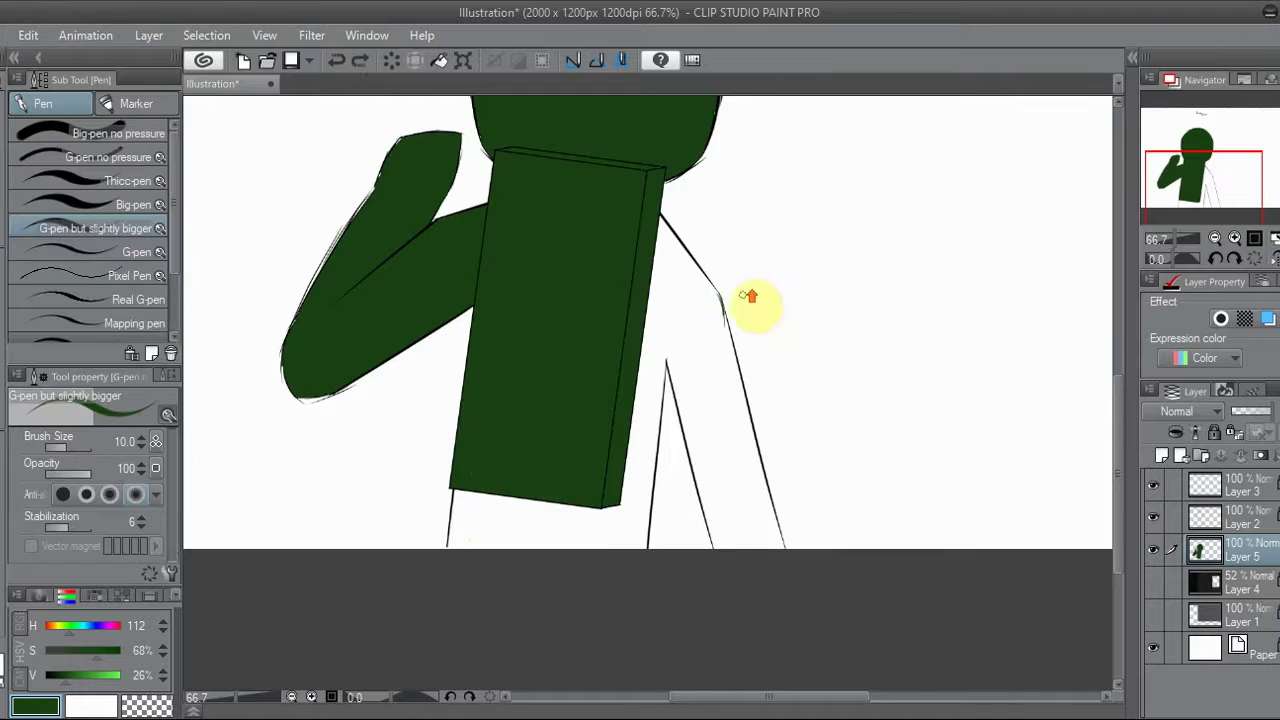
pyautogui.scroll(2, 748, 296)
pyautogui.scroll(1, 257, 503)
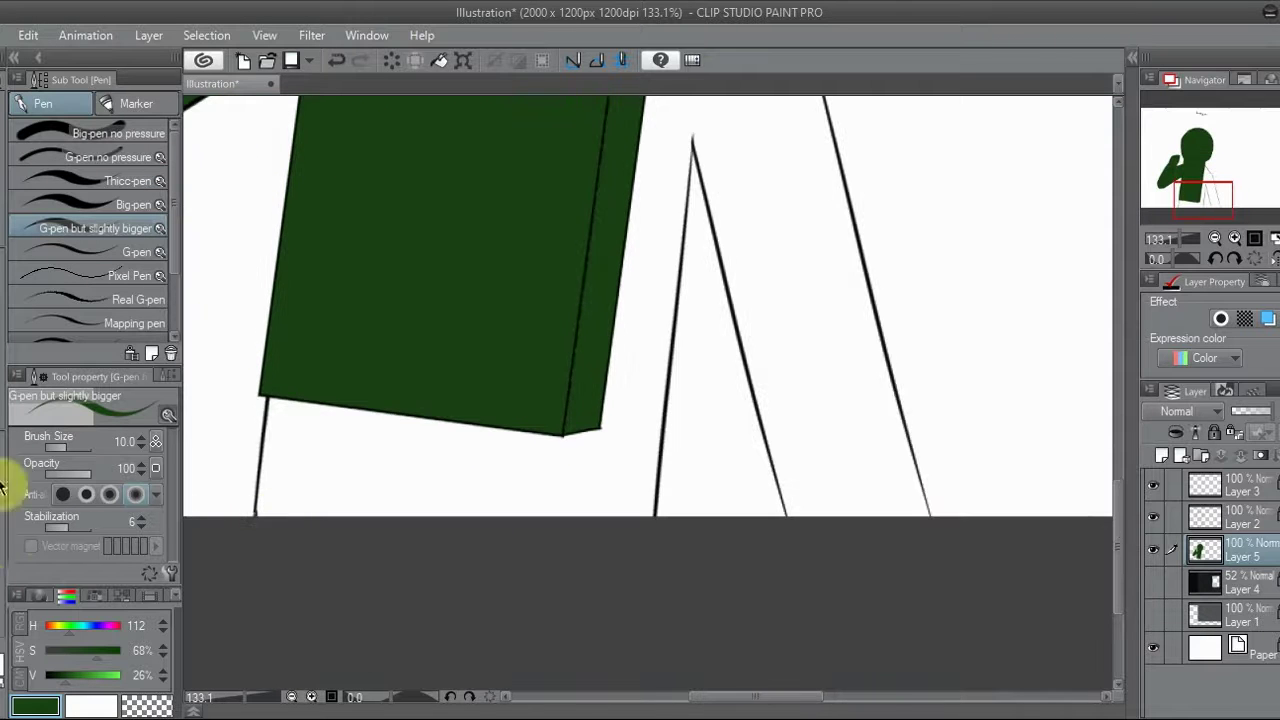
pyautogui.press('g')
pyautogui.click(620, 380)
# Paint the unfilled slivers along the hand, forearm, elbow and head outlines with the dark green pen
pyautogui.scroll(-3, 620, 380)
pyautogui.press('p')
pyautogui.scroll(5, 457, 394)
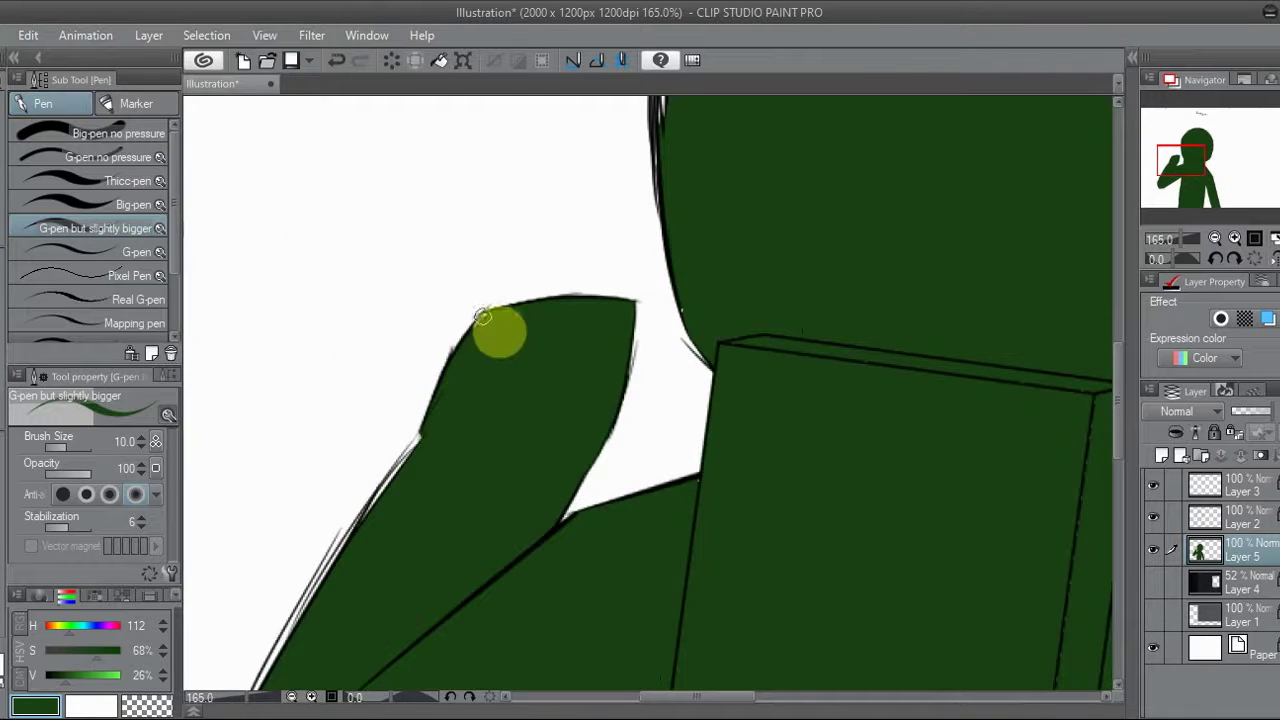
pyautogui.moveTo(745, 498); pyautogui.dragTo(903, 263)
pyautogui.moveTo(361, 580); pyautogui.dragTo(399, 537)
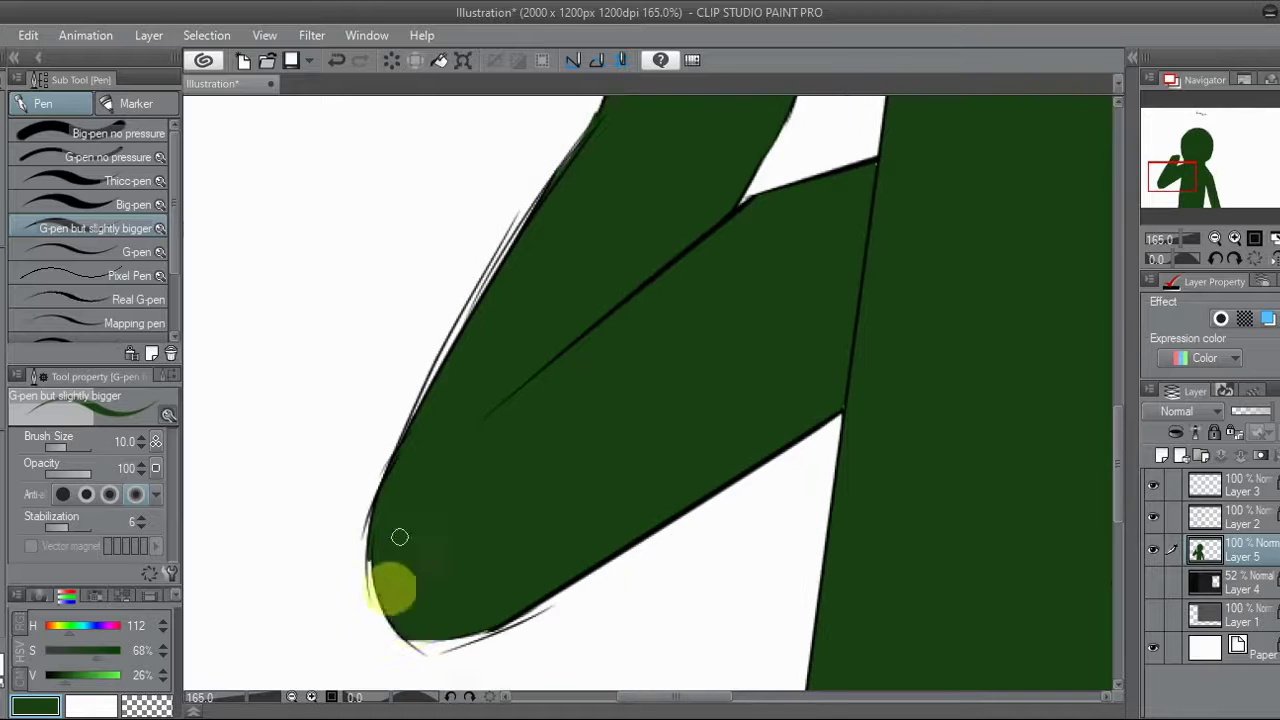
pyautogui.moveTo(1221, 180); pyautogui.dragTo(1203, 136)
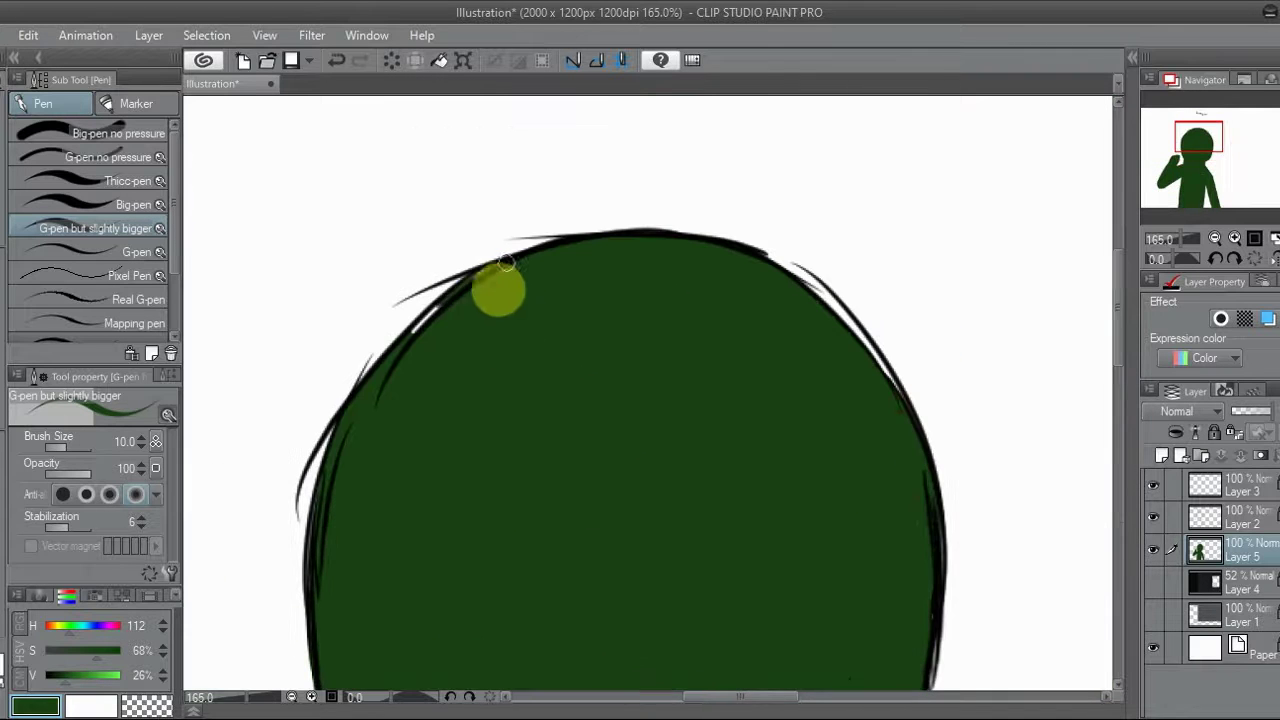
# Show the background on Layer 4 again behind the green character
pyautogui.click(1214, 238)
pyautogui.click(1214, 238)
pyautogui.click(1153, 582)
pyautogui.click(1153, 615)
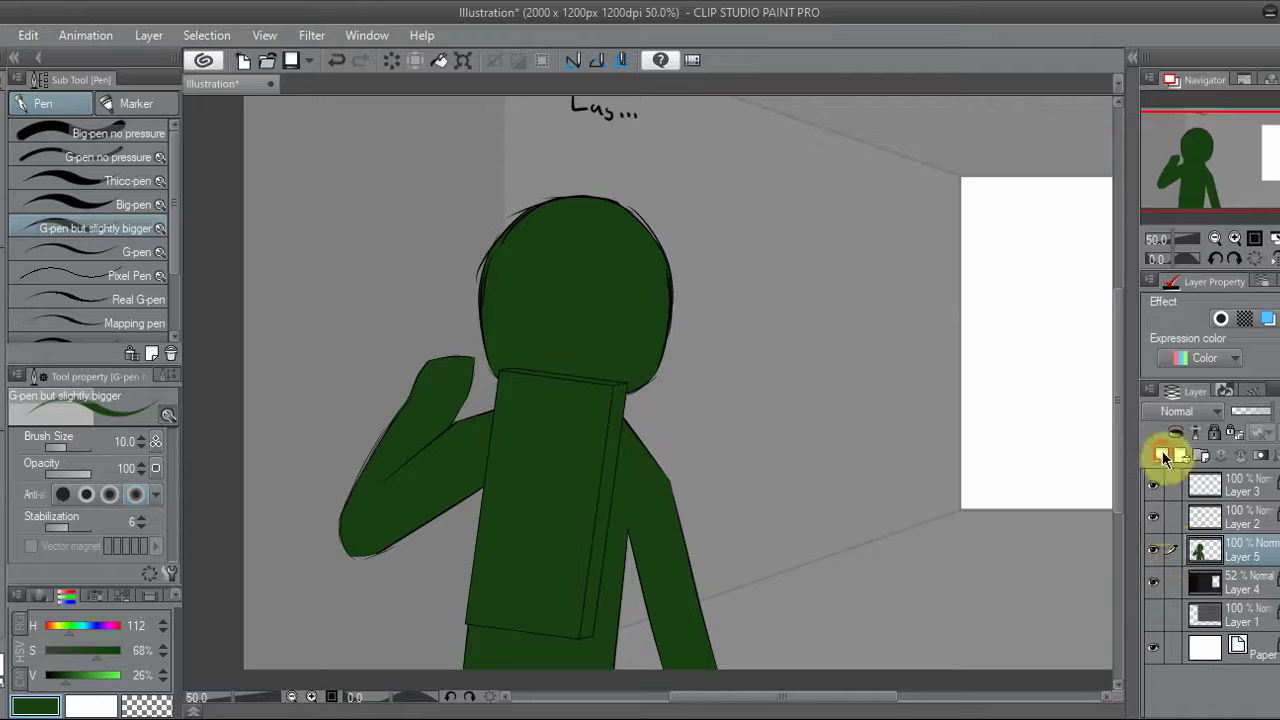
# Add a clipped layer above Layer 5, fill the box's front face black and lower that layer's opacity to 60%
pyautogui.click(1162, 455)
pyautogui.click(1153, 516)
pyautogui.click(1234, 238)
pyautogui.click(1216, 195)
pyautogui.moveTo(75, 657); pyautogui.dragTo(48, 676)
pyautogui.press('g')
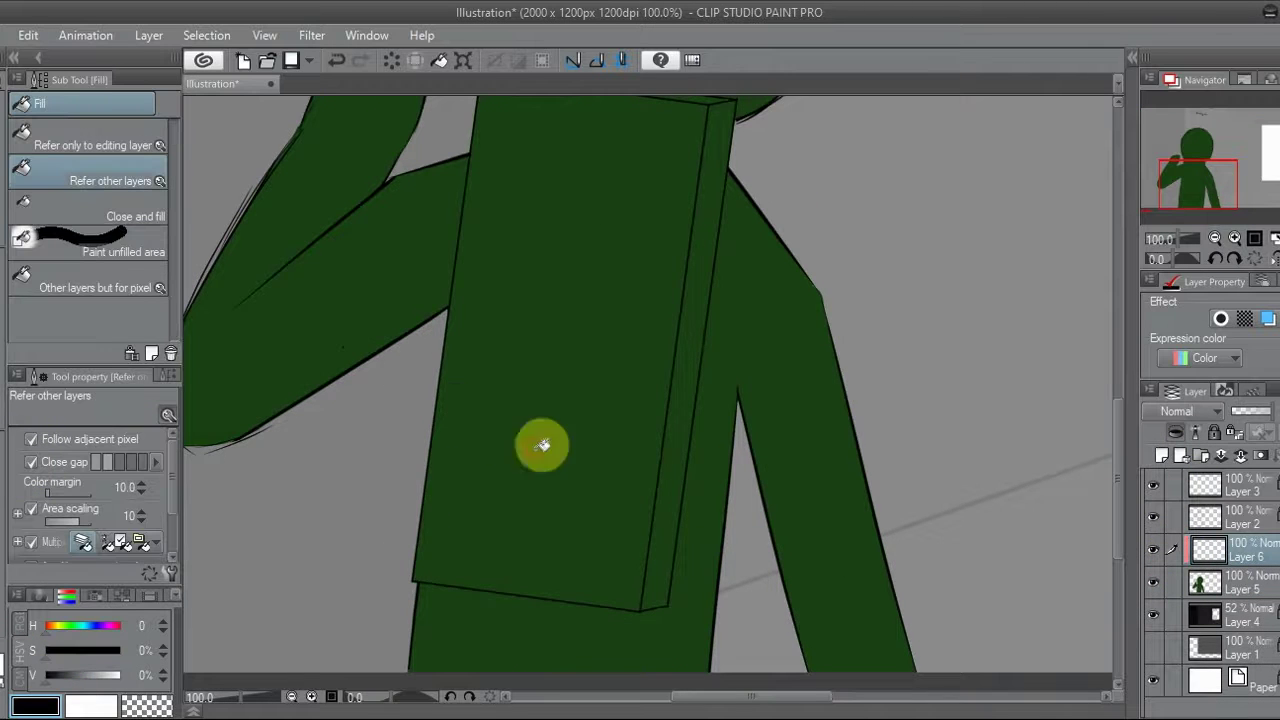
pyautogui.click(543, 443)
pyautogui.scroll(3, 857, 300)
pyautogui.moveTo(1248, 423); pyautogui.dragTo(1236, 423)
# Shade the box's side and top faces black on a second clipped layer at reduced opacity
pyautogui.click(1178, 437)
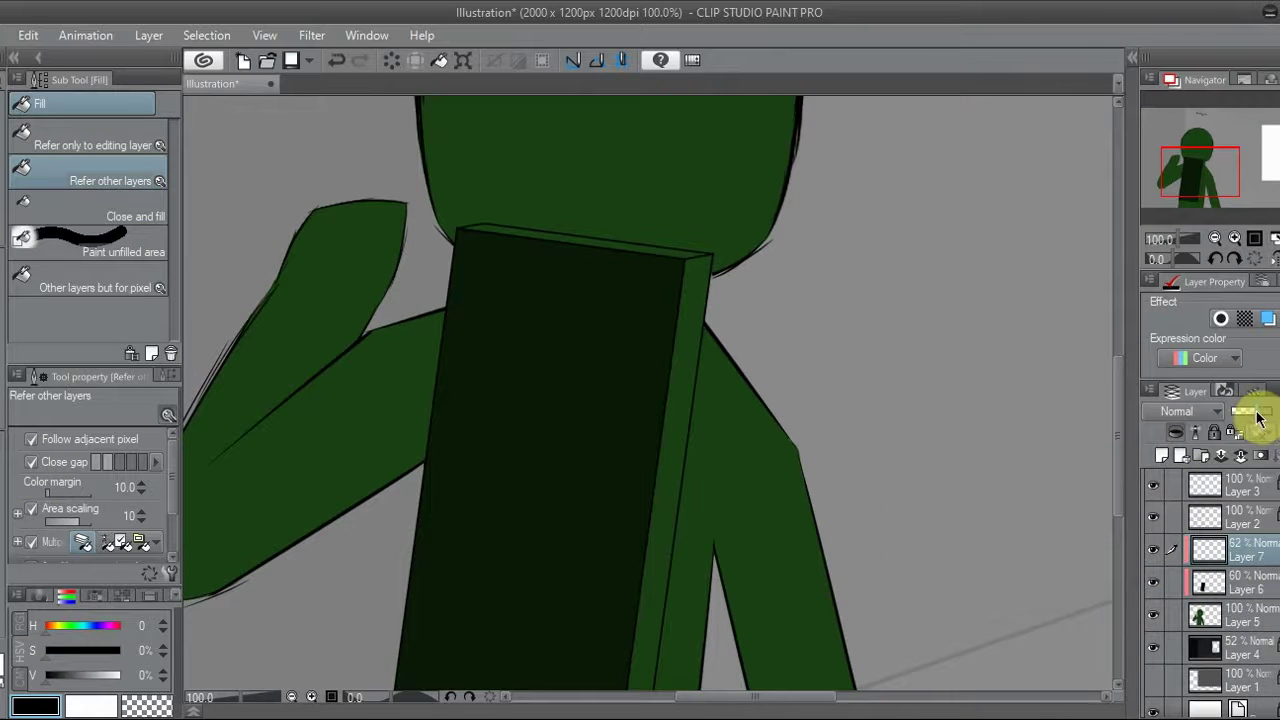
pyautogui.moveTo(1211, 186); pyautogui.dragTo(1218, 197)
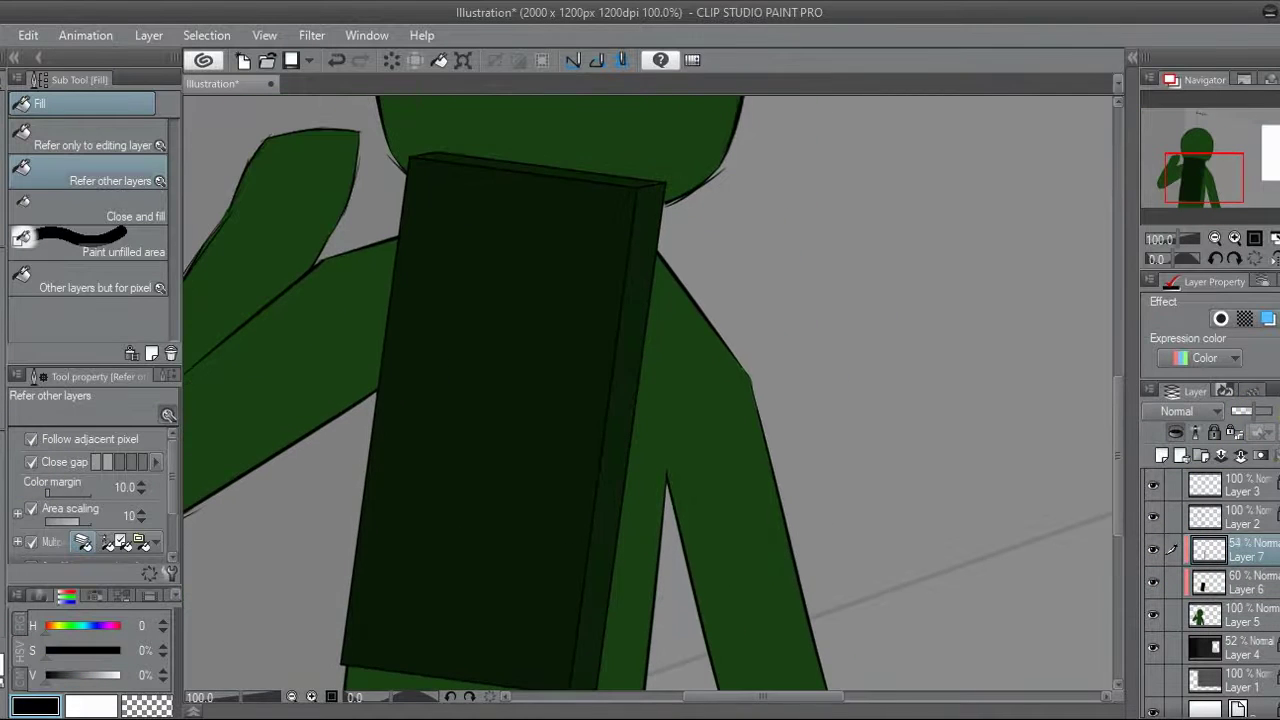
pyautogui.click(130, 707)
pyautogui.click(459, 348)
pyautogui.click(637, 175)
pyautogui.click(805, 312)
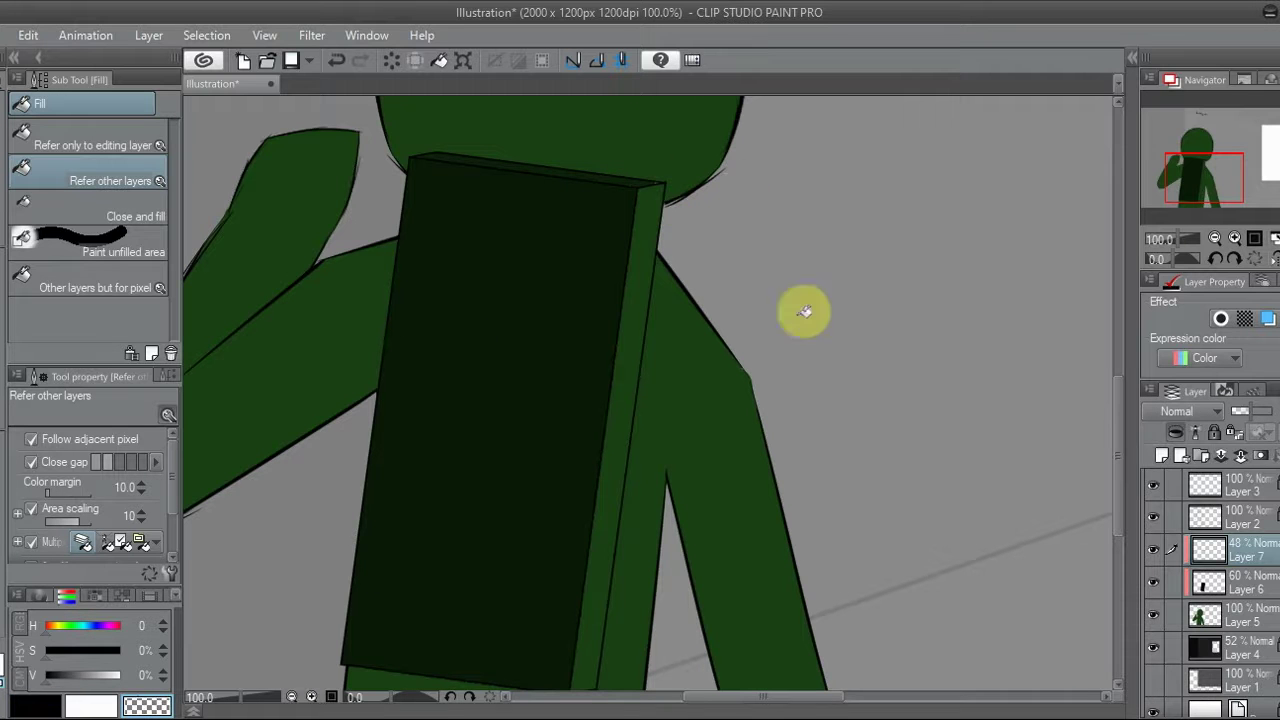
pyautogui.hotkey('ctrl', 'z')
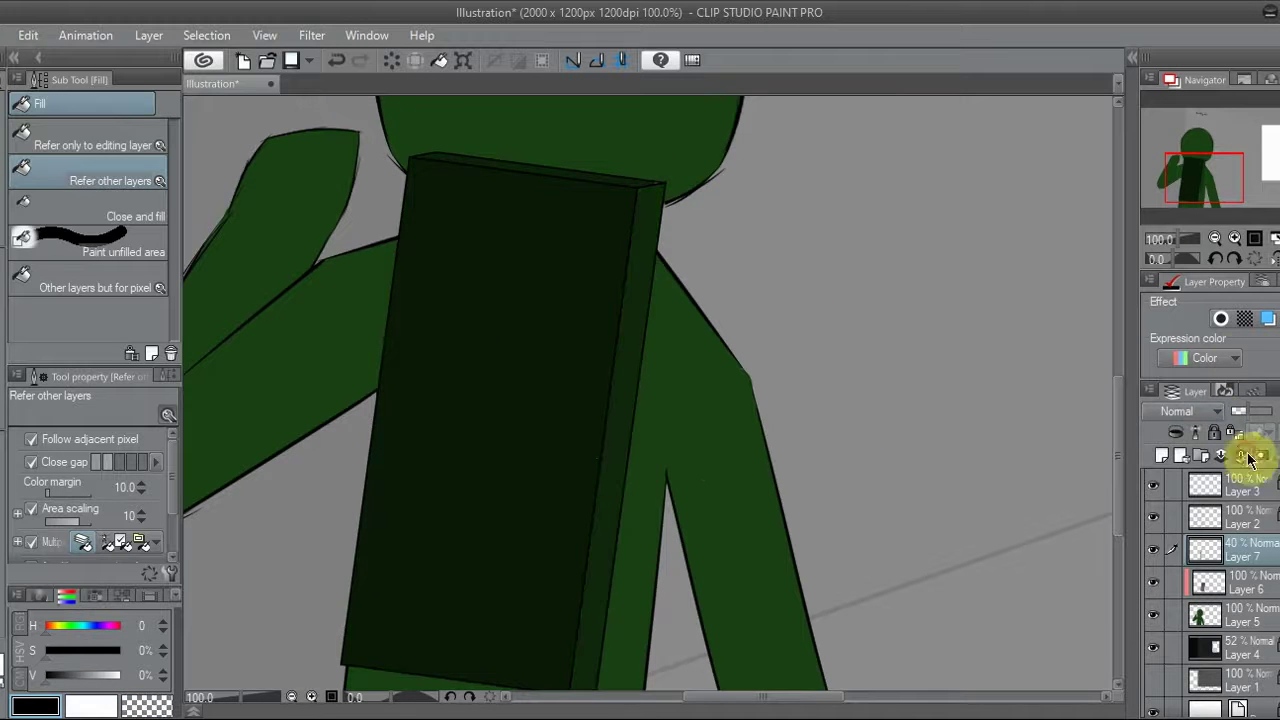
# Draw a black straight line just below the box's bottom edge to outline a shadow strip
pyautogui.click(1214, 238)
pyautogui.press('p')
pyautogui.scroll(2, 1213, 181)
pyautogui.moveTo(1213, 181)
pyautogui.mouseDown()
pyautogui.moveTo(1194, 229)
pyautogui.moveTo(1220, 177)
pyautogui.mouseUp()
pyautogui.scroll(-2, 1220, 177)
pyautogui.click(750, 497)
pyautogui.press('u')
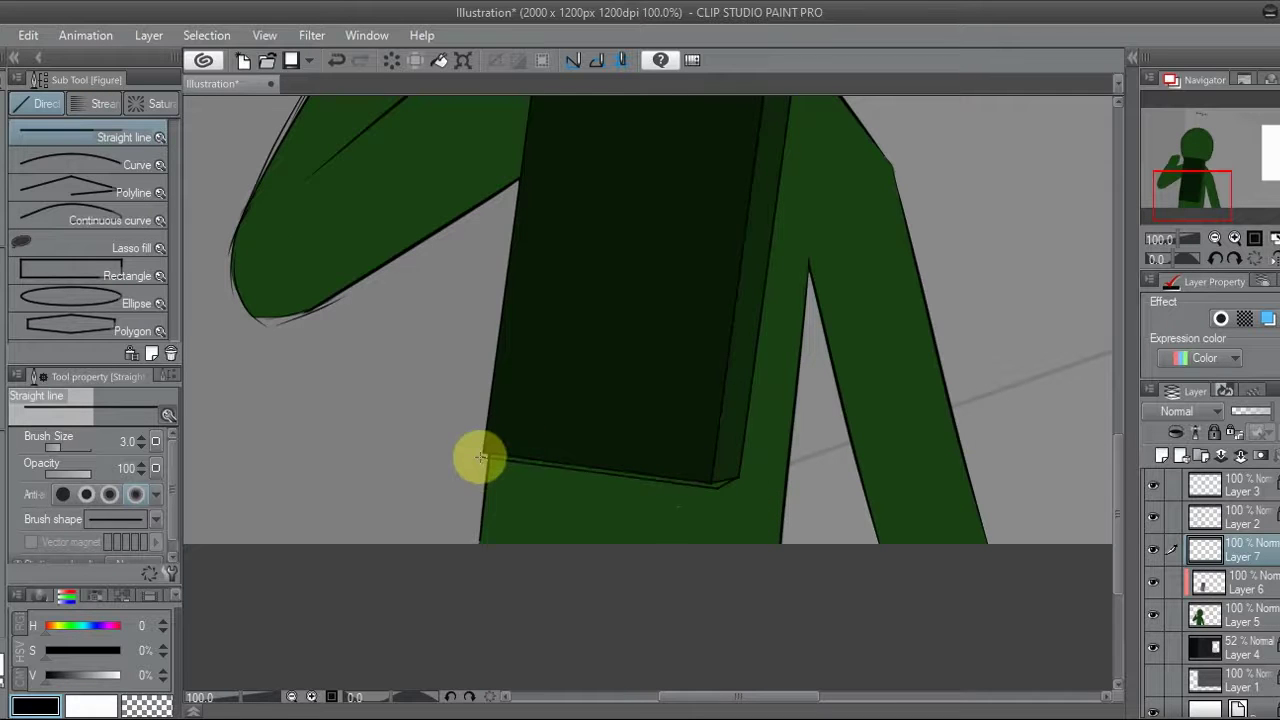
pyautogui.scroll(2, 835, 455)
pyautogui.moveTo(607, 474); pyautogui.dragTo(294, 430)
# Fill the strip under the box black, cover its gaps with the pen and clip Layer 7 to the character
pyautogui.press('g')
pyautogui.click(405, 424)
pyautogui.press('p')
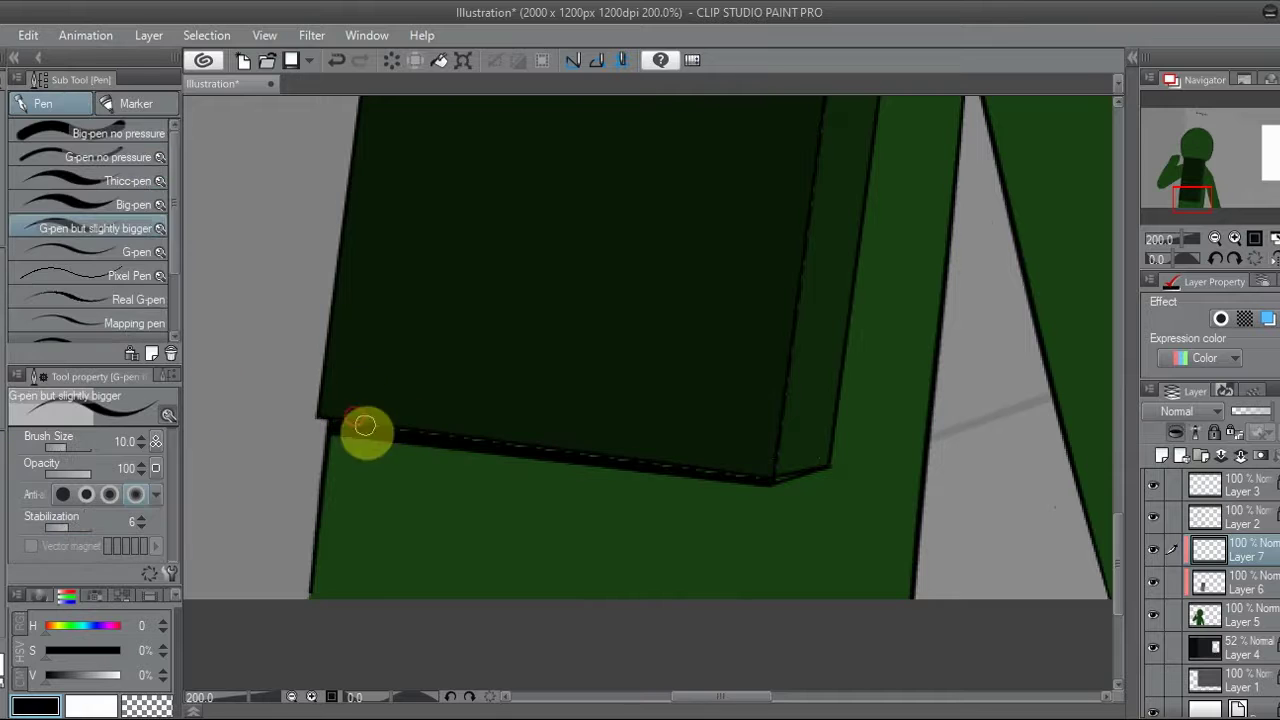
pyautogui.moveTo(793, 476); pyautogui.dragTo(384, 425)
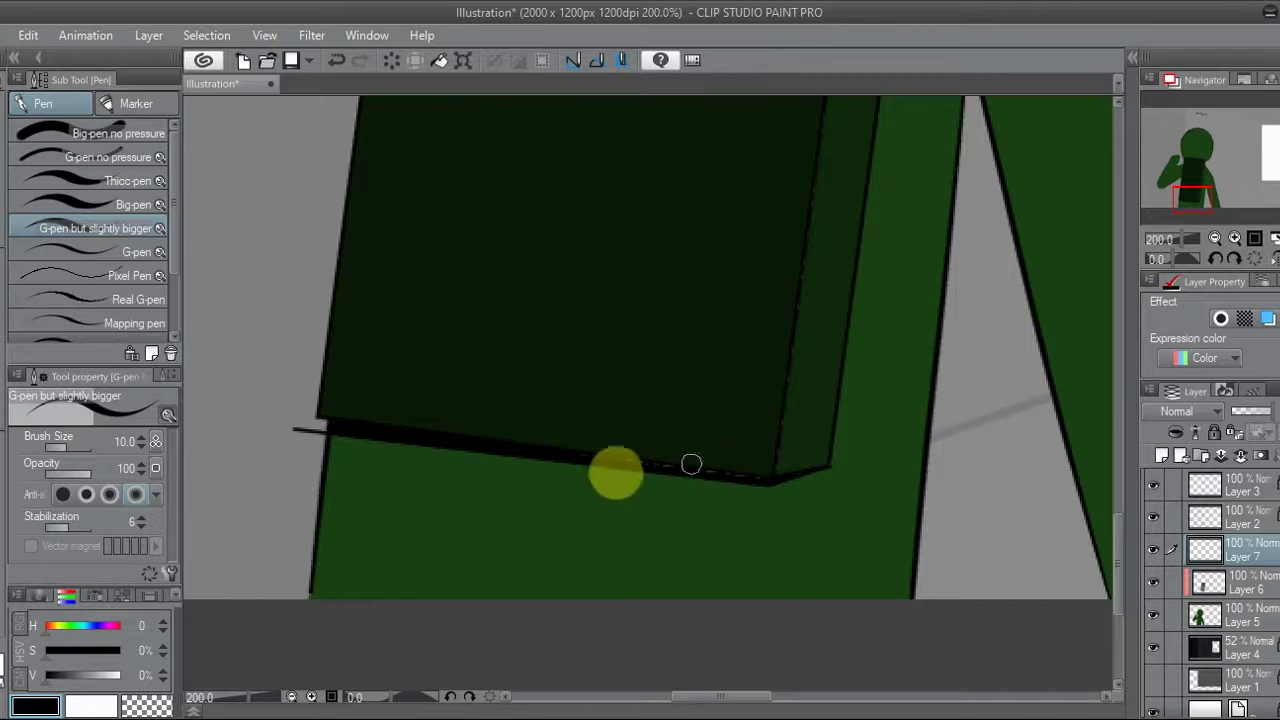
pyautogui.click(1254, 238)
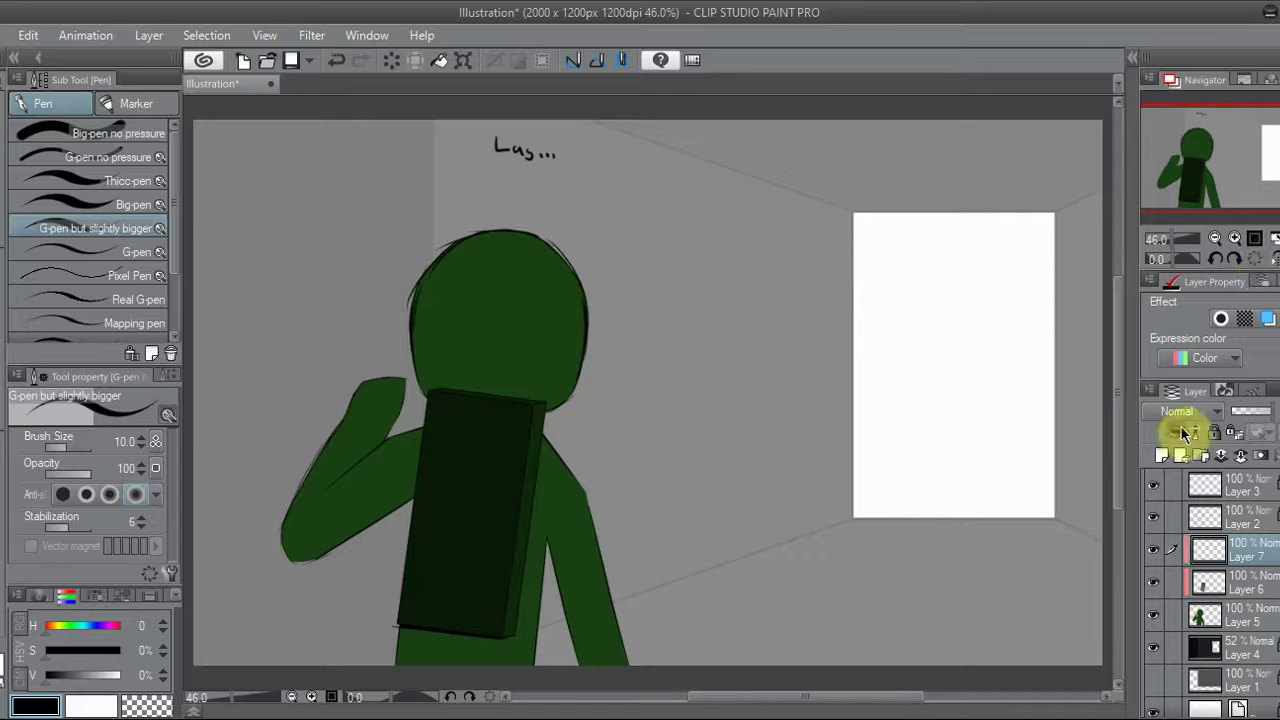
pyautogui.click(1183, 432)
# Mark off a narrow shadow strip on the raised arm beside the box and fill it black at 69% layer opacity
pyautogui.hotkey('ctrl', 'alt', '0')
pyautogui.moveTo(1214, 194); pyautogui.dragTo(1200, 180)
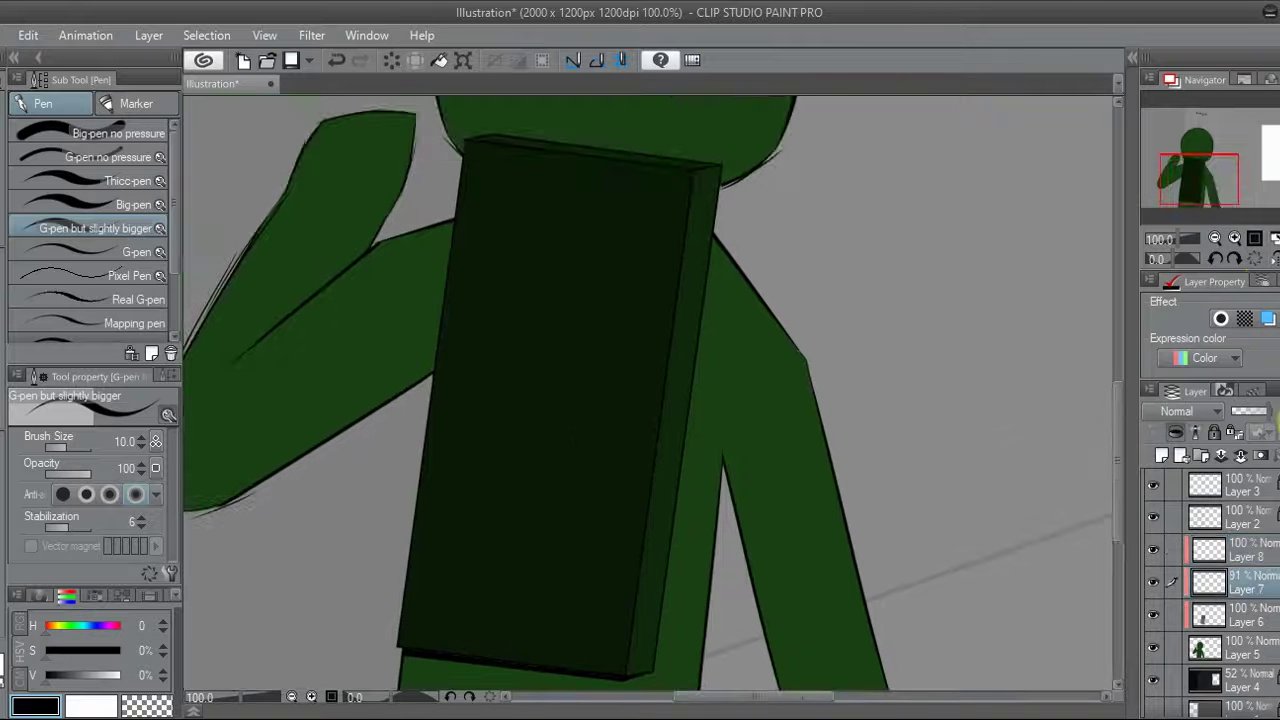
pyautogui.hotkey('ctrl', 'z')
pyautogui.press('u')
pyautogui.moveTo(451, 285); pyautogui.dragTo(415, 460)
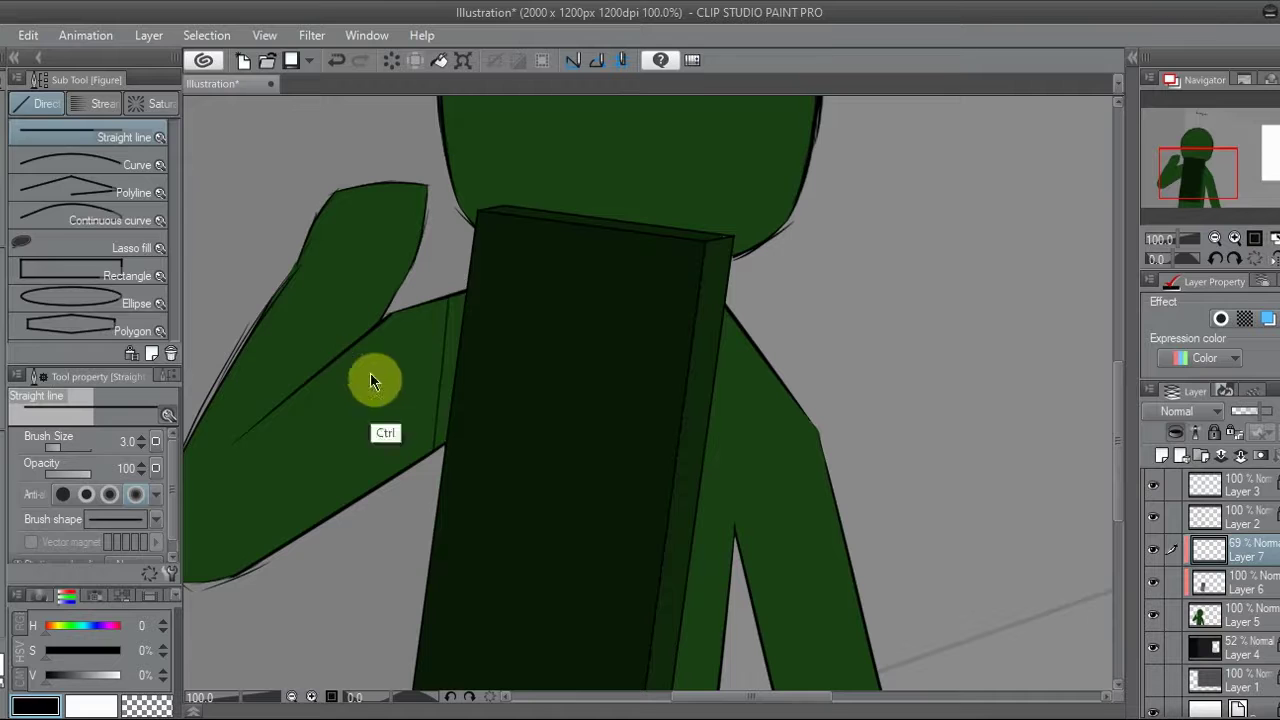
pyautogui.press('p')
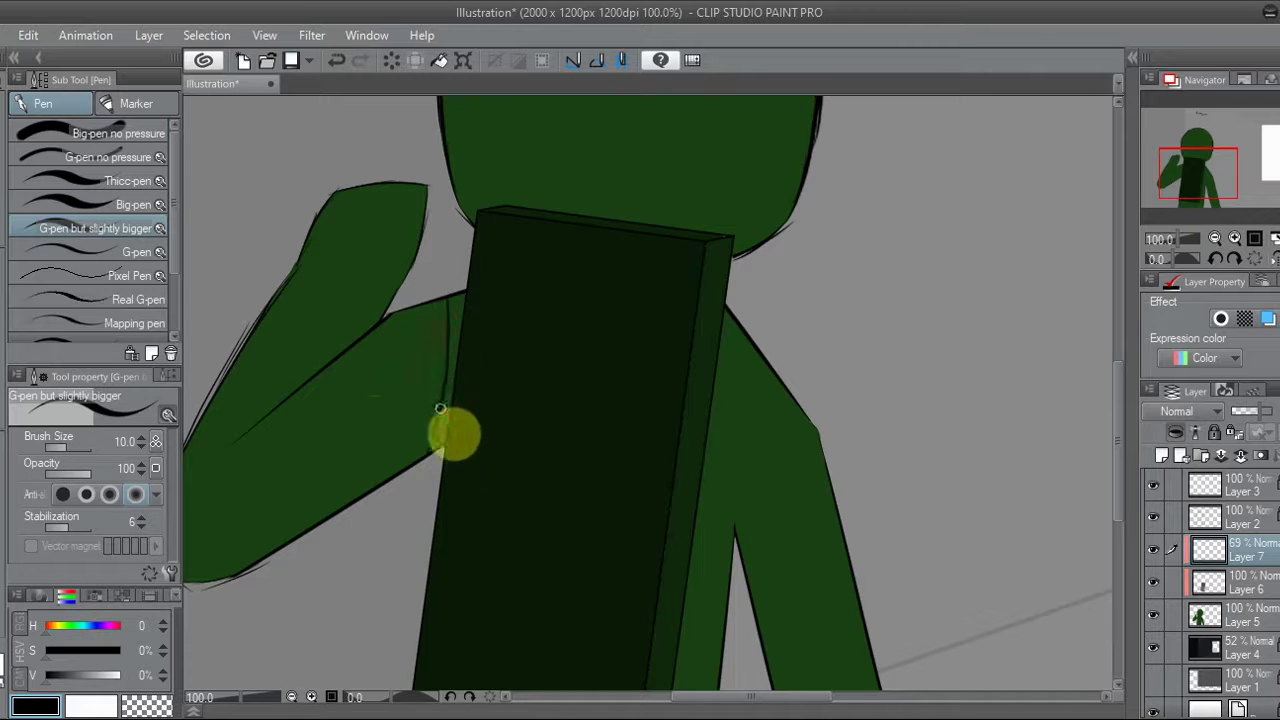
pyautogui.press('g')
pyautogui.press('p')
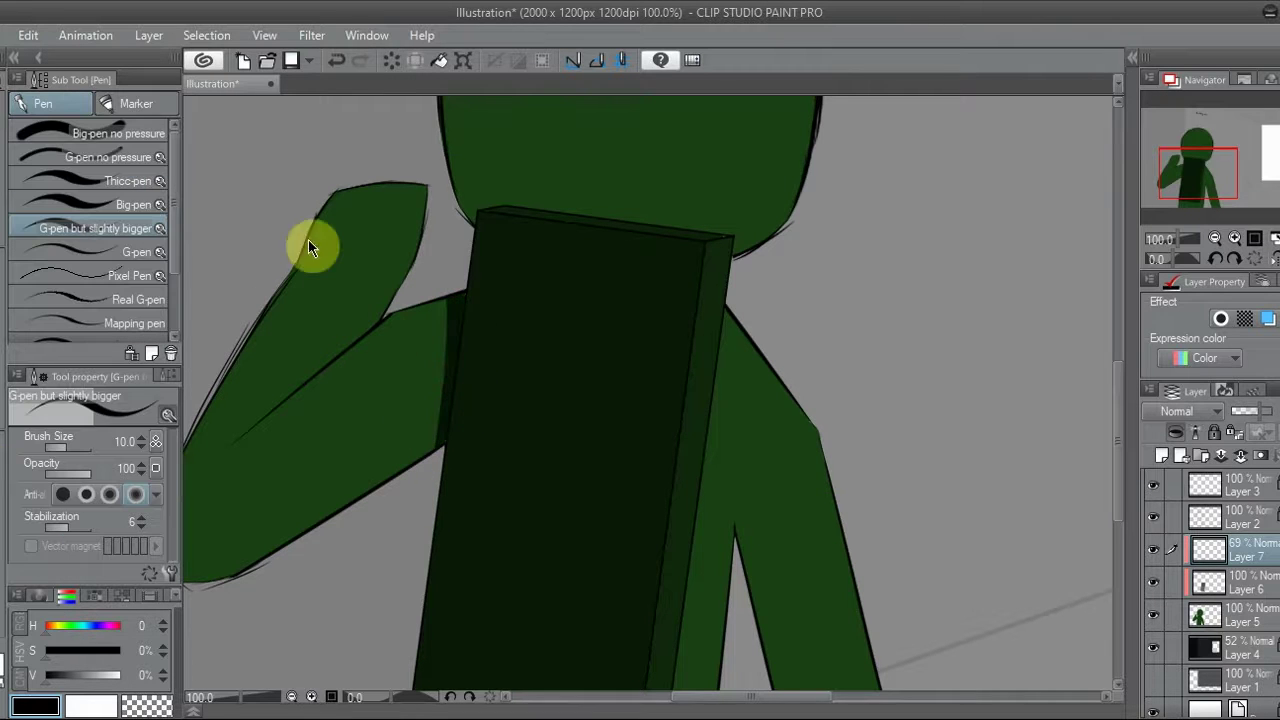
pyautogui.scroll(3, 449, 326)
pyautogui.hotkey('ctrl', '0')
pyautogui.scroll(4, 484, 347)
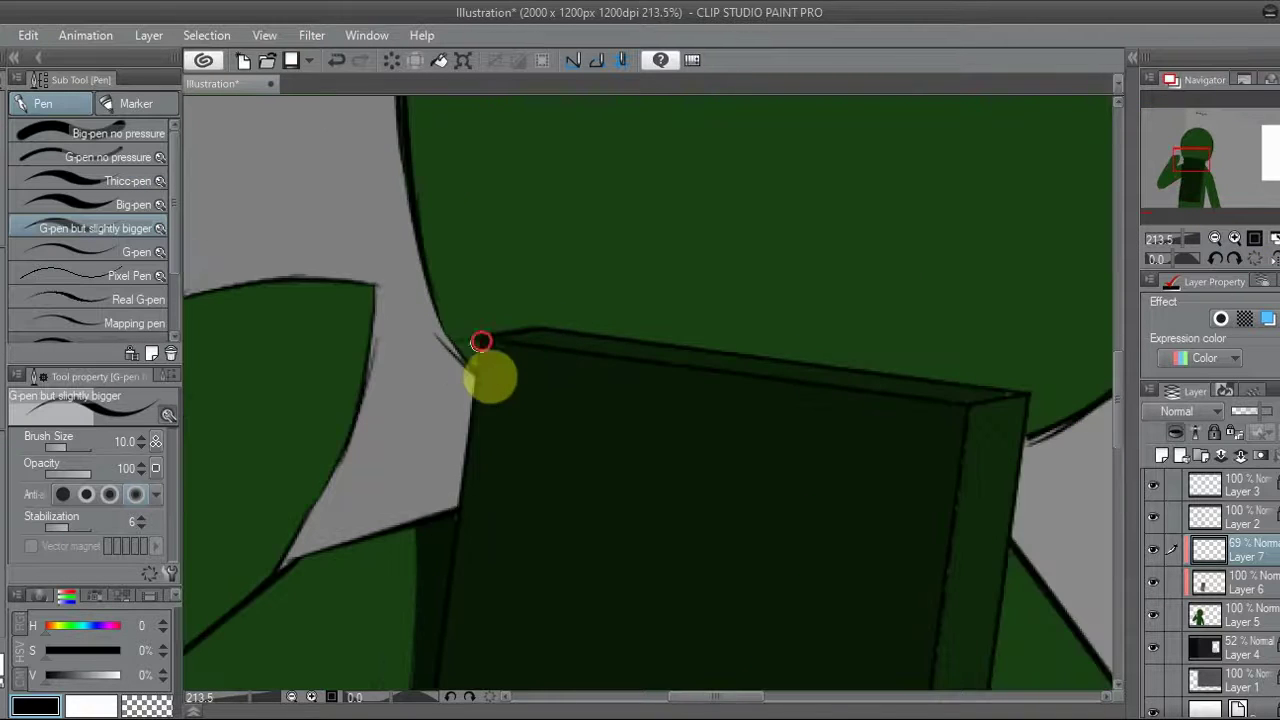
pyautogui.hotkey('ctrl', '0')
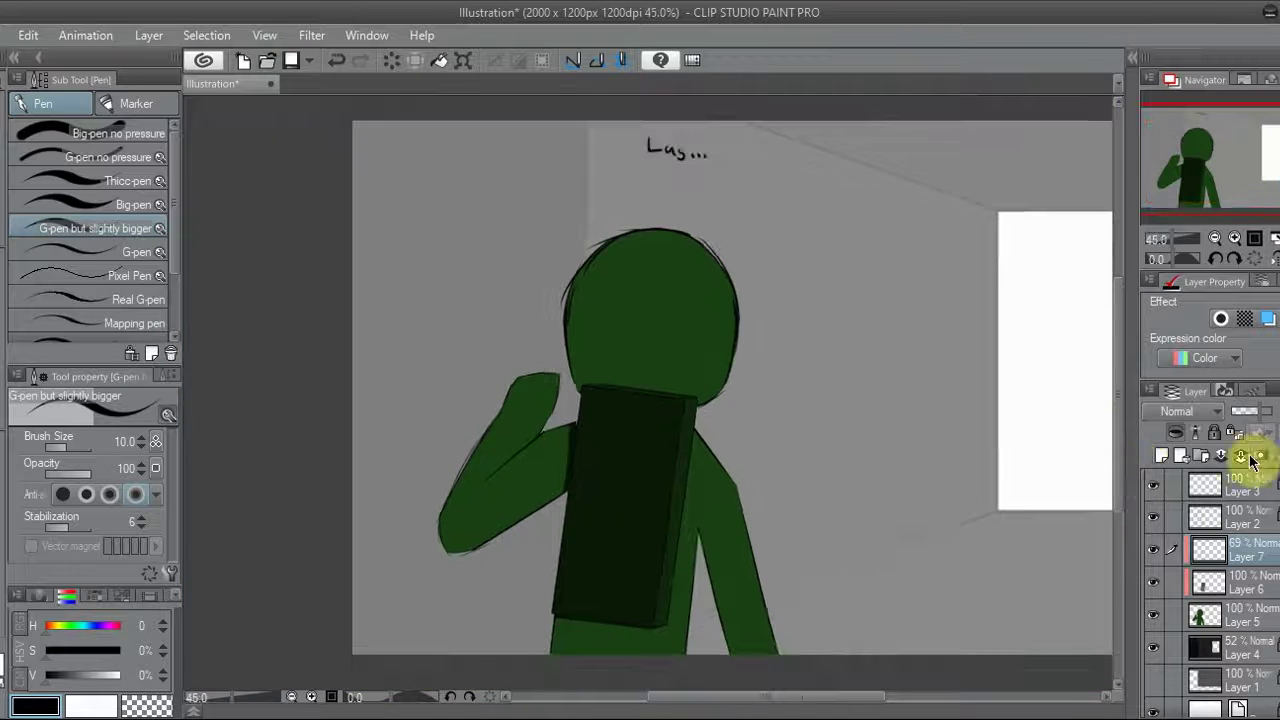
# Paint a black shadow along the raised arm's crease on a clipped layer and lower its opacity to 79%
pyautogui.click(1234, 240)
pyautogui.click(1175, 170)
pyautogui.moveTo(661, 325); pyautogui.dragTo(731, 250)
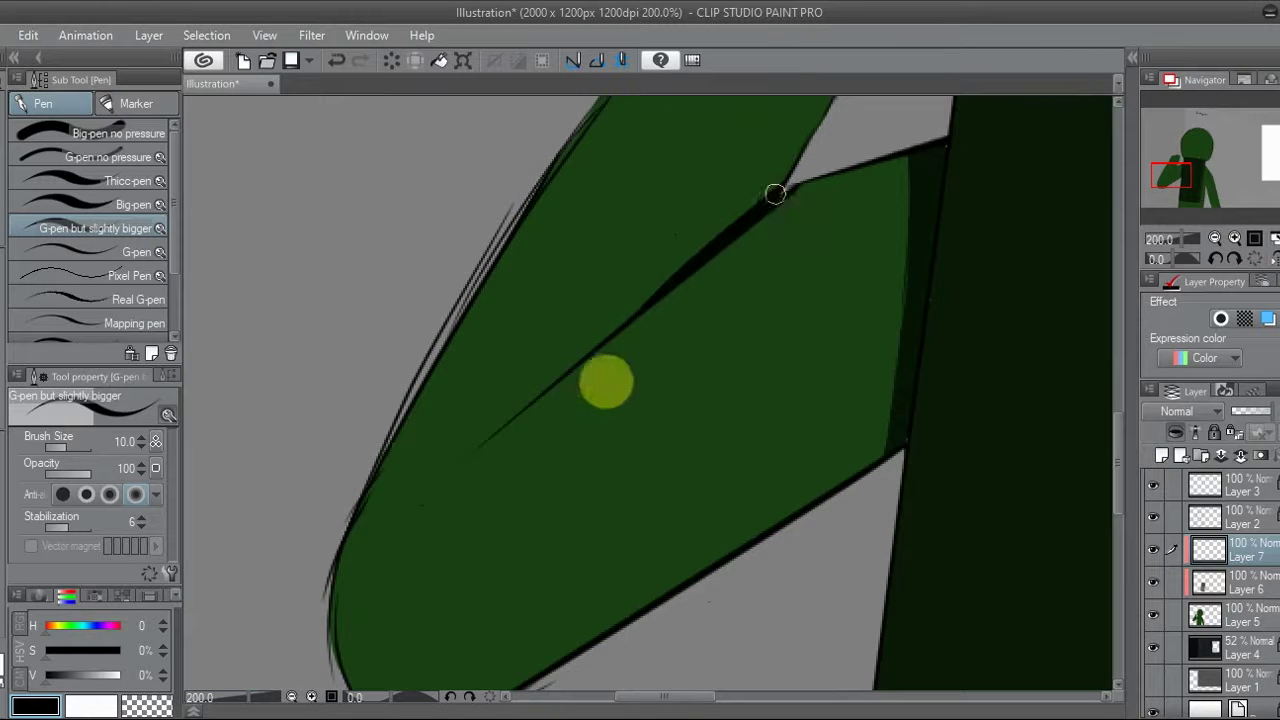
pyautogui.moveTo(1262, 411); pyautogui.dragTo(1236, 411)
pyautogui.moveTo(1180, 175); pyautogui.dragTo(1212, 149)
pyautogui.hotkey('ctrl', '0')
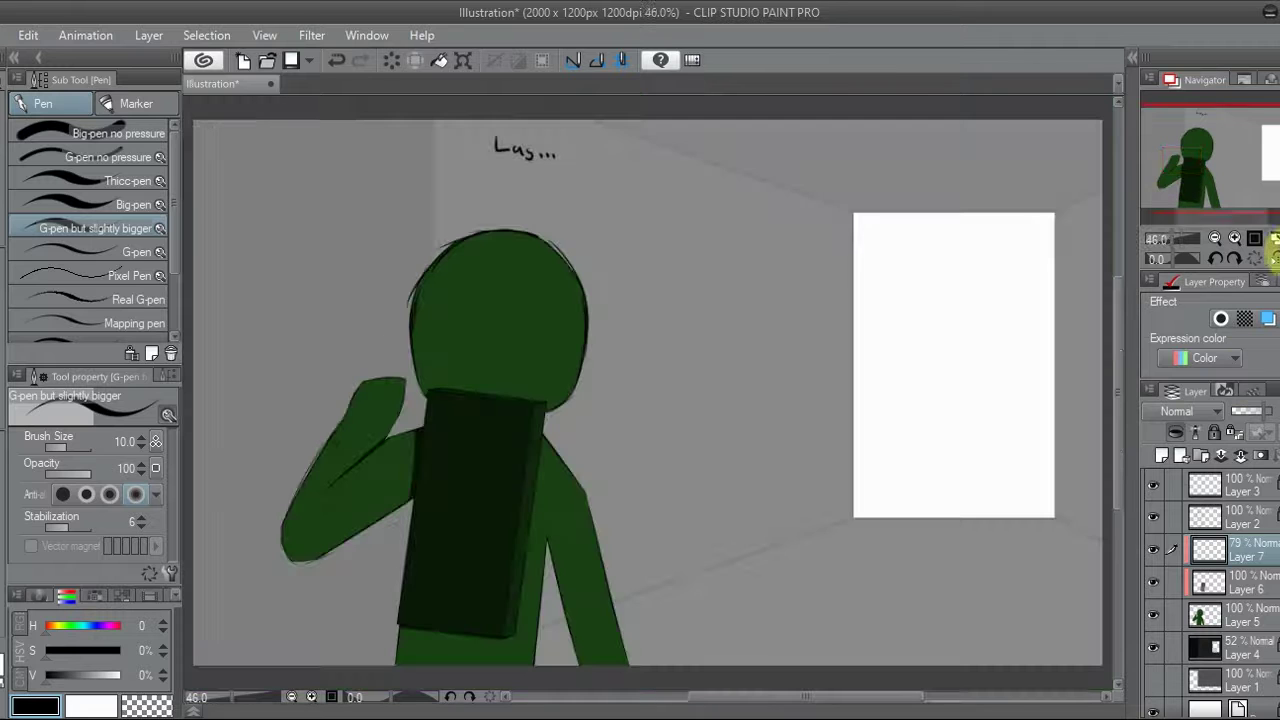
# Duplicate the merged character layer and turn the lower copy solid black with black layer and sub colours
pyautogui.click(1260, 455)
pyautogui.moveTo(1210, 585)
pyautogui.mouseDown()
pyautogui.moveTo(1157, 580)
pyautogui.moveTo(1155, 597)
pyautogui.moveTo(1220, 571)
pyautogui.mouseUp()
pyautogui.click(1267, 319)
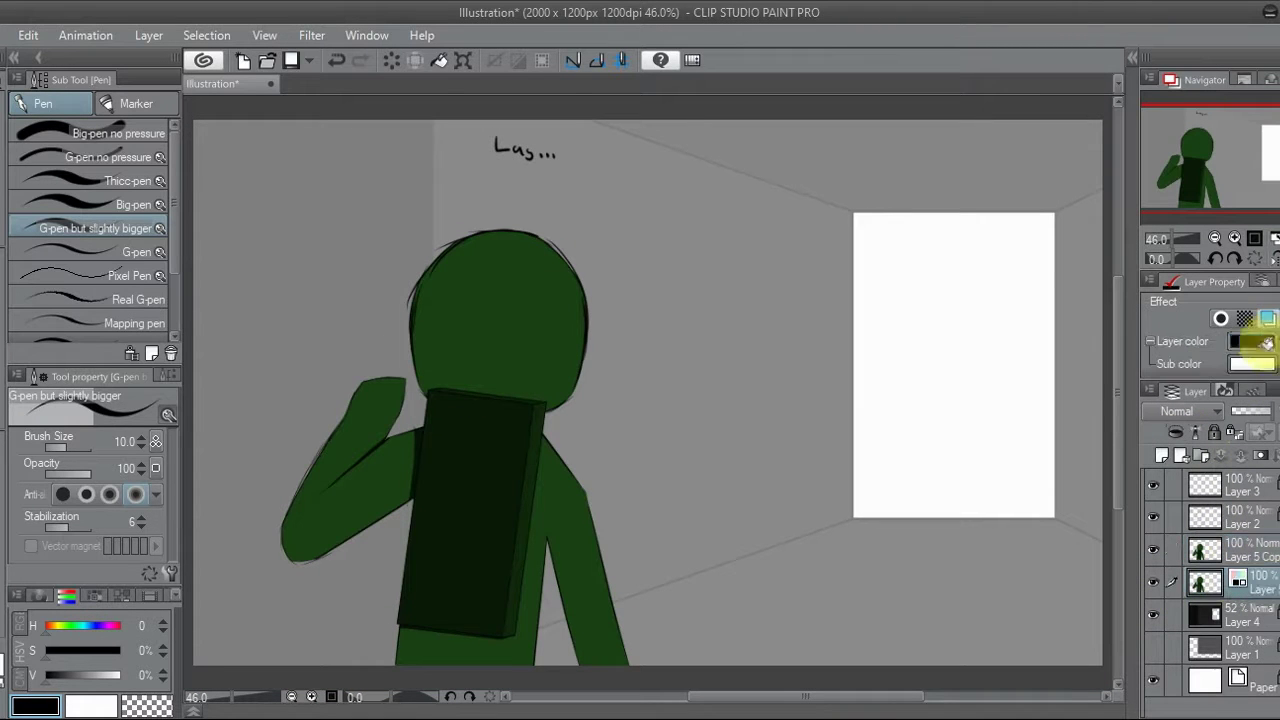
# Transform the black copy so it sticks out as a thick shadow along the left edges of the character and box
pyautogui.press('k')
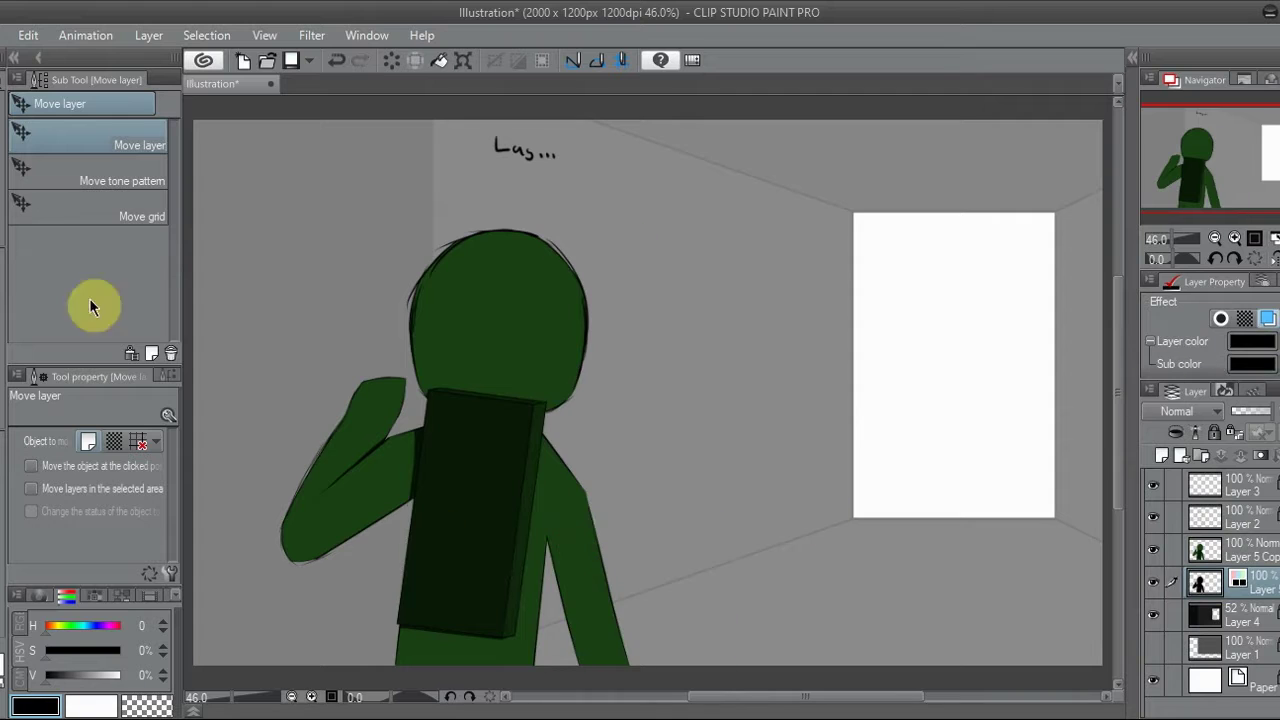
pyautogui.moveTo(529, 553); pyautogui.dragTo(521, 555)
pyautogui.hotkey('ctrl', 't')
pyautogui.moveTo(271, 446); pyautogui.dragTo(277, 449)
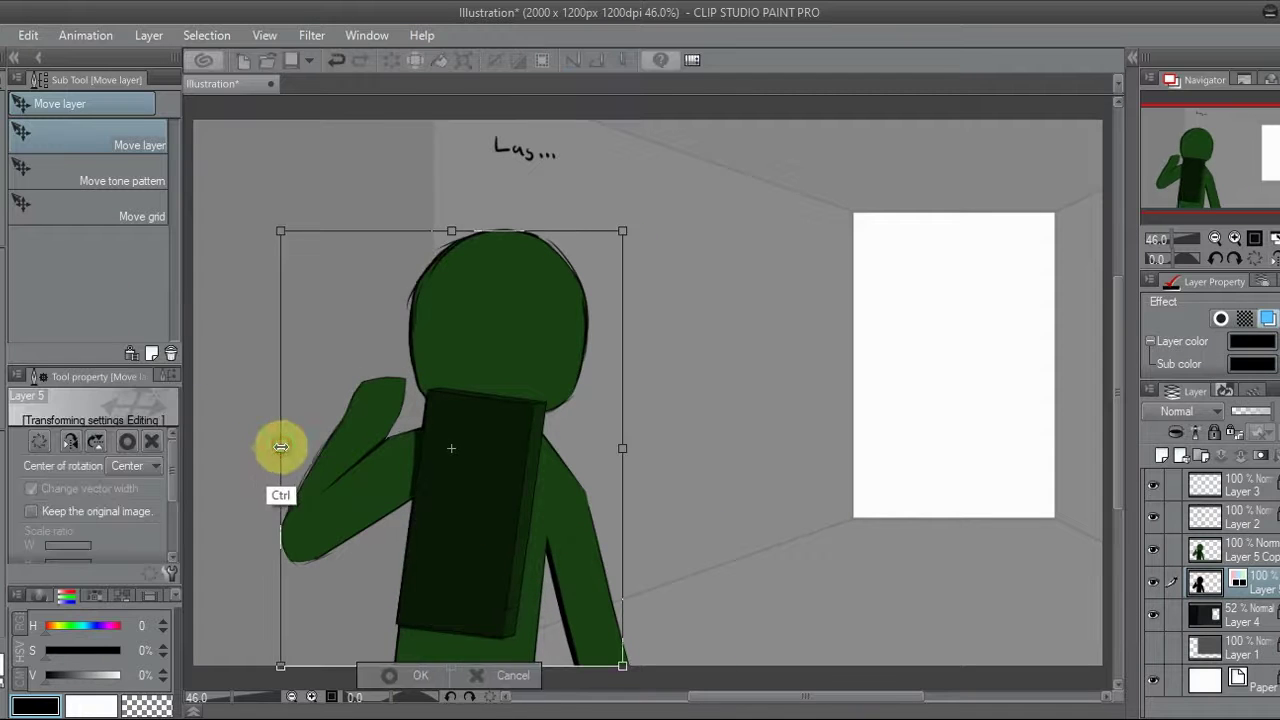
pyautogui.moveTo(623, 449); pyautogui.dragTo(609, 449)
pyautogui.moveTo(280, 665); pyautogui.dragTo(271, 668)
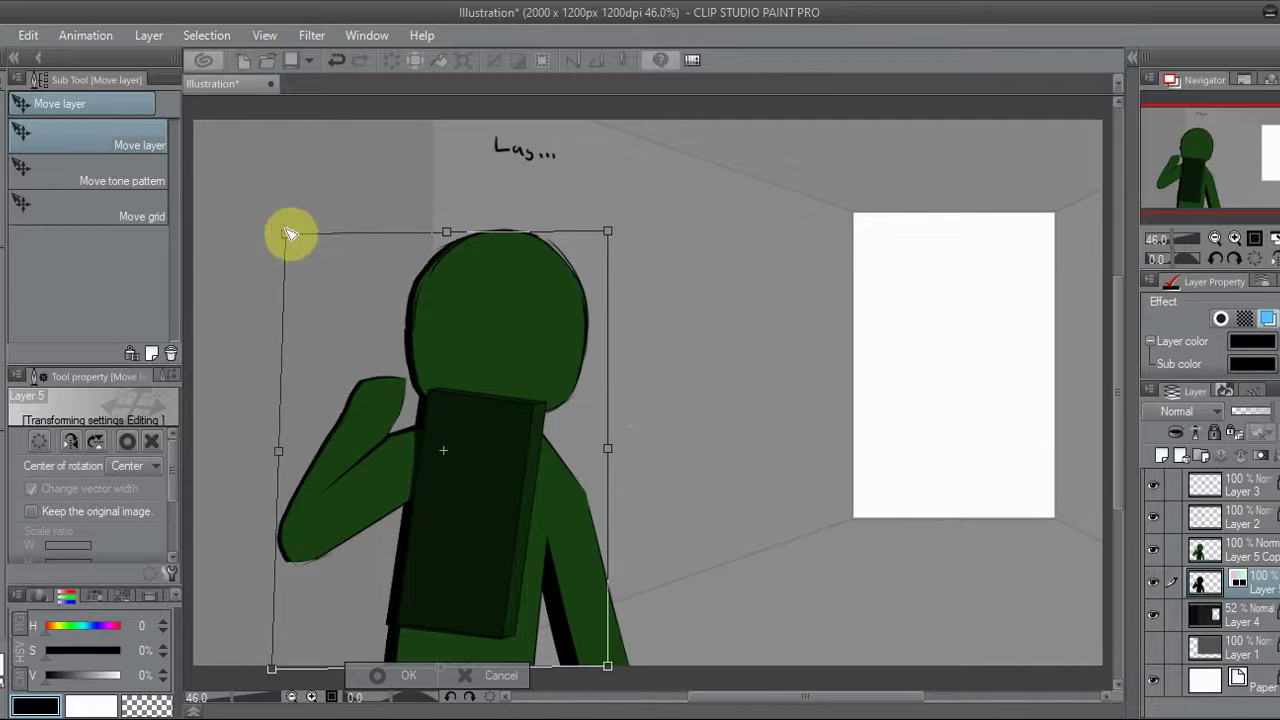
pyautogui.press('Return')
# Touch up the black edge shadow with the pen and set Layer 4's opacity to 100%
pyautogui.hotkey('ctrl', '+')
pyautogui.press('p')
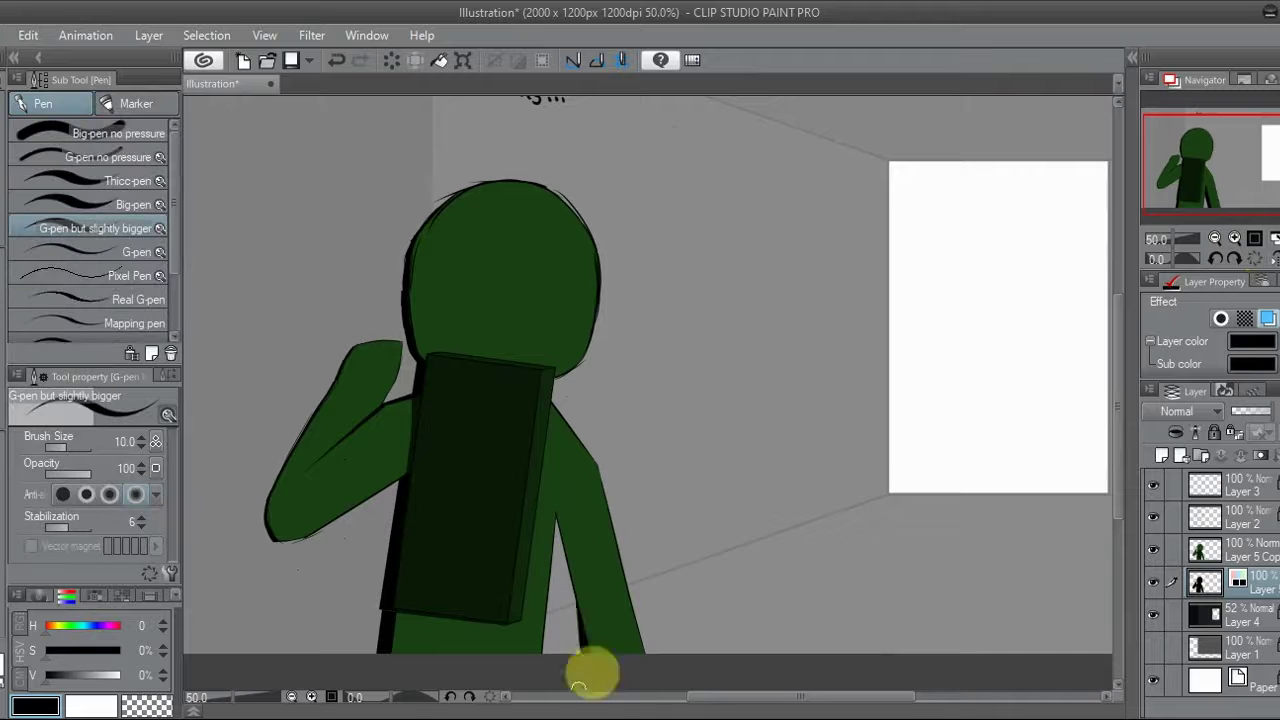
pyautogui.hotkey('ctrl', '0')
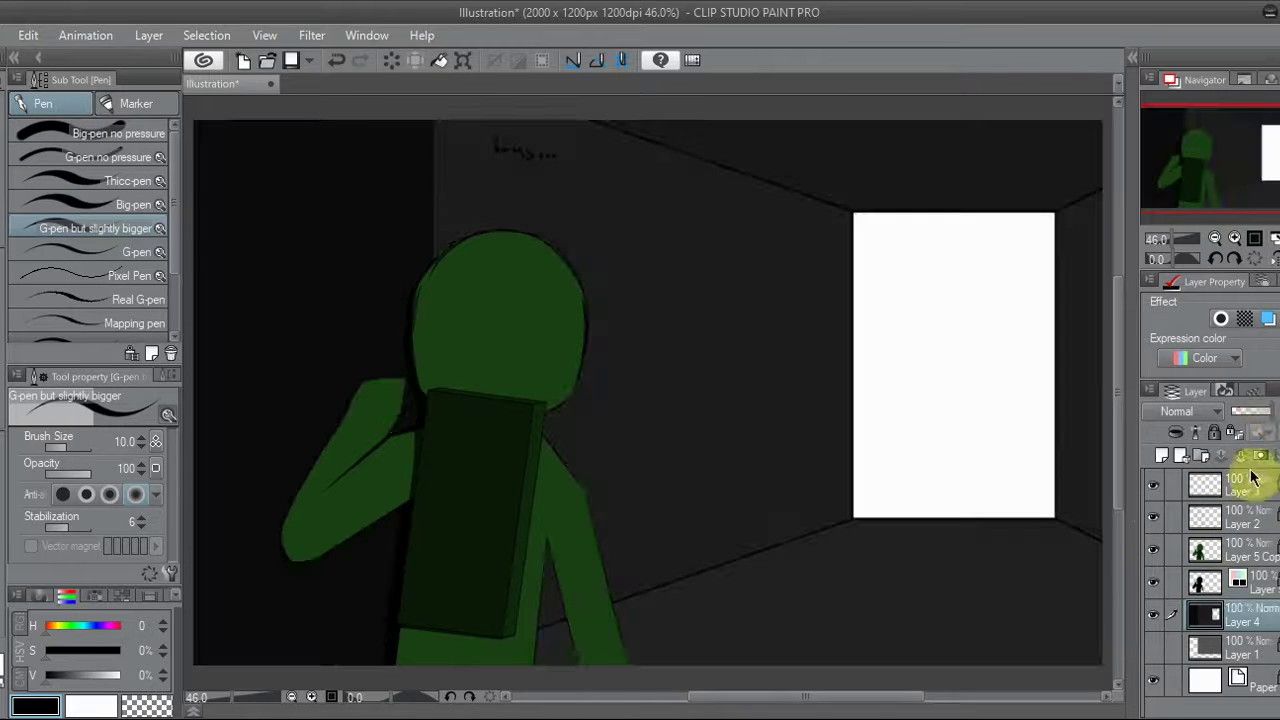
# Add a layer above the character and airbrush black at size 300 over the scene, sparing the area around the doorway
pyautogui.click(1208, 550)
pyautogui.hotkey('ctrl', 'shift', 'n')
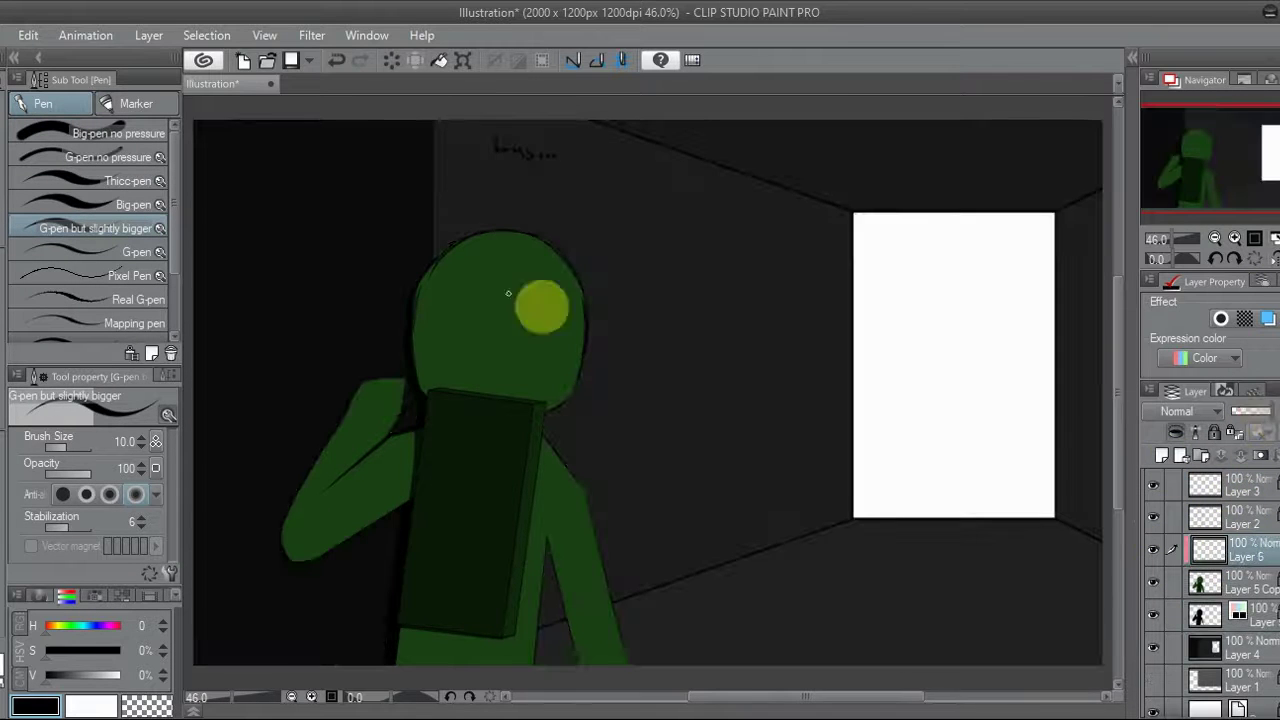
pyautogui.press('b')
pyautogui.hotkey('ctrl', '-')
pyautogui.hotkey('ctrl', 'z')
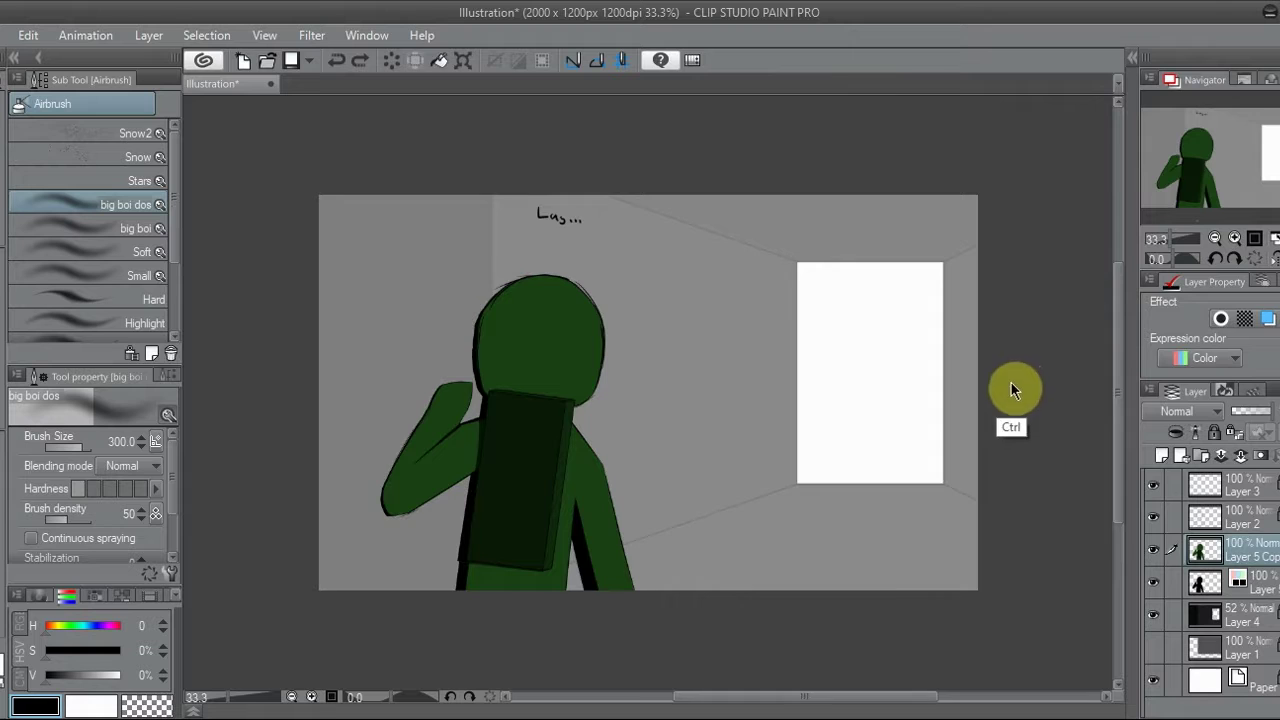
pyautogui.hotkey('ctrl', 'y')
pyautogui.click(1220, 549)
pyautogui.moveTo(470, 400)
pyautogui.mouseDown()
pyautogui.moveTo(420, 489)
pyautogui.moveTo(503, 557)
pyautogui.moveTo(470, 420)
pyautogui.moveTo(286, 349)
pyautogui.moveTo(519, 260)
pyautogui.moveTo(474, 466)
pyautogui.moveTo(711, 177)
pyautogui.moveTo(551, 486)
pyautogui.moveTo(683, 468)
pyautogui.moveTo(634, 500)
pyautogui.moveTo(909, 171)
pyautogui.moveTo(738, 205)
pyautogui.mouseUp()
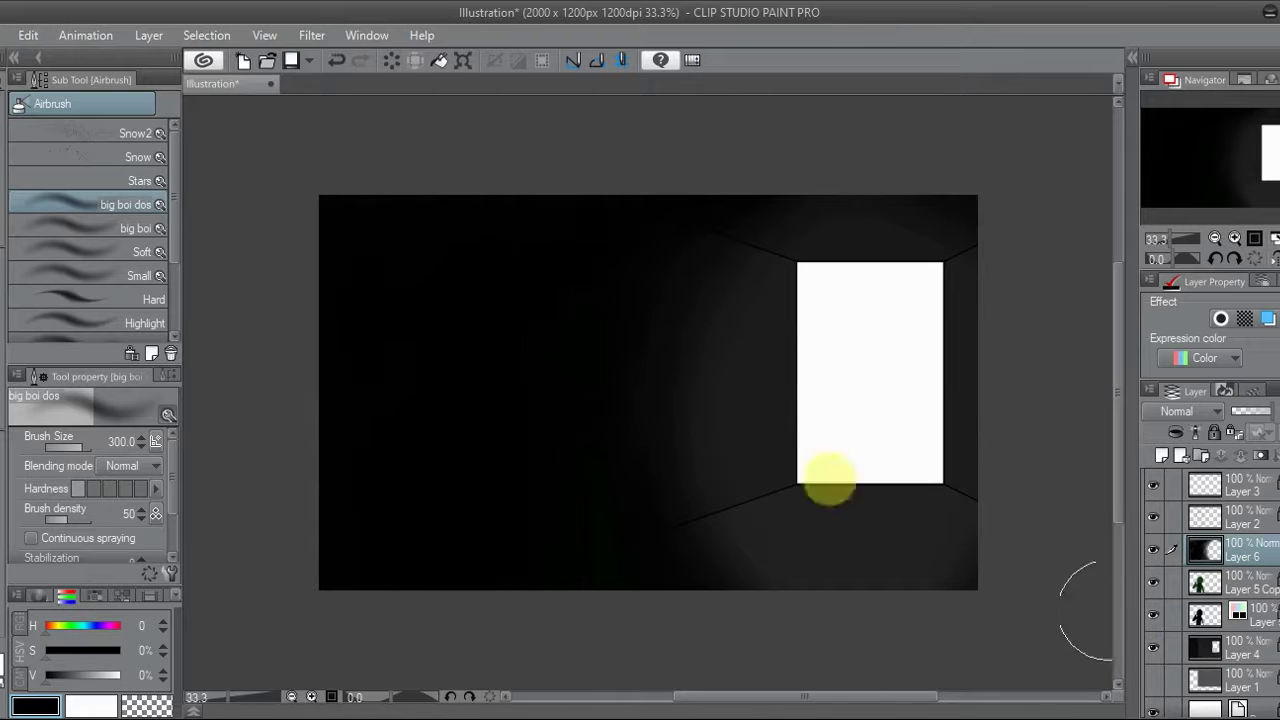
# Apply a Gaussian blur with a blur area of 200 to the darkness on Layer 6
pyautogui.click(312, 36)
pyautogui.moveTo(351, 57)
pyautogui.click(537, 112)
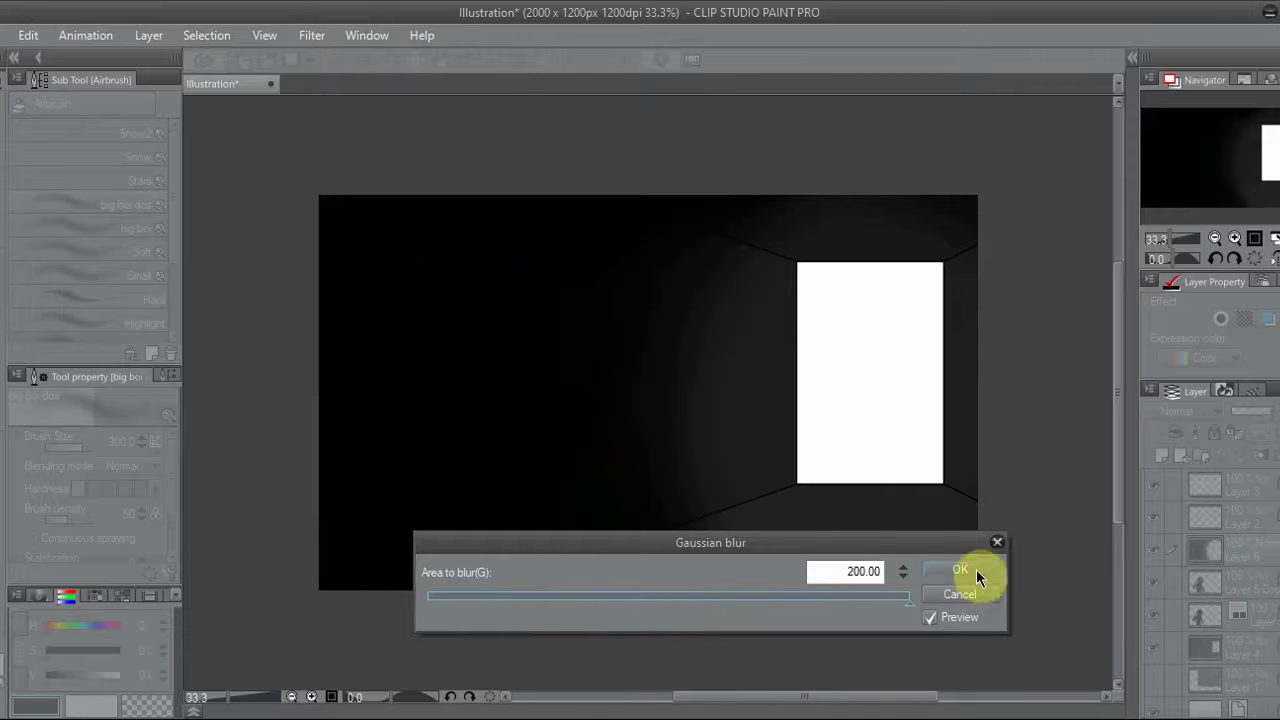
pyautogui.click(976, 569)
# Try smoothing the darkness on Layer 6 with the Blur tool at size 1000, keeping a hidden duplicate of the layer
pyautogui.click(1215, 238)
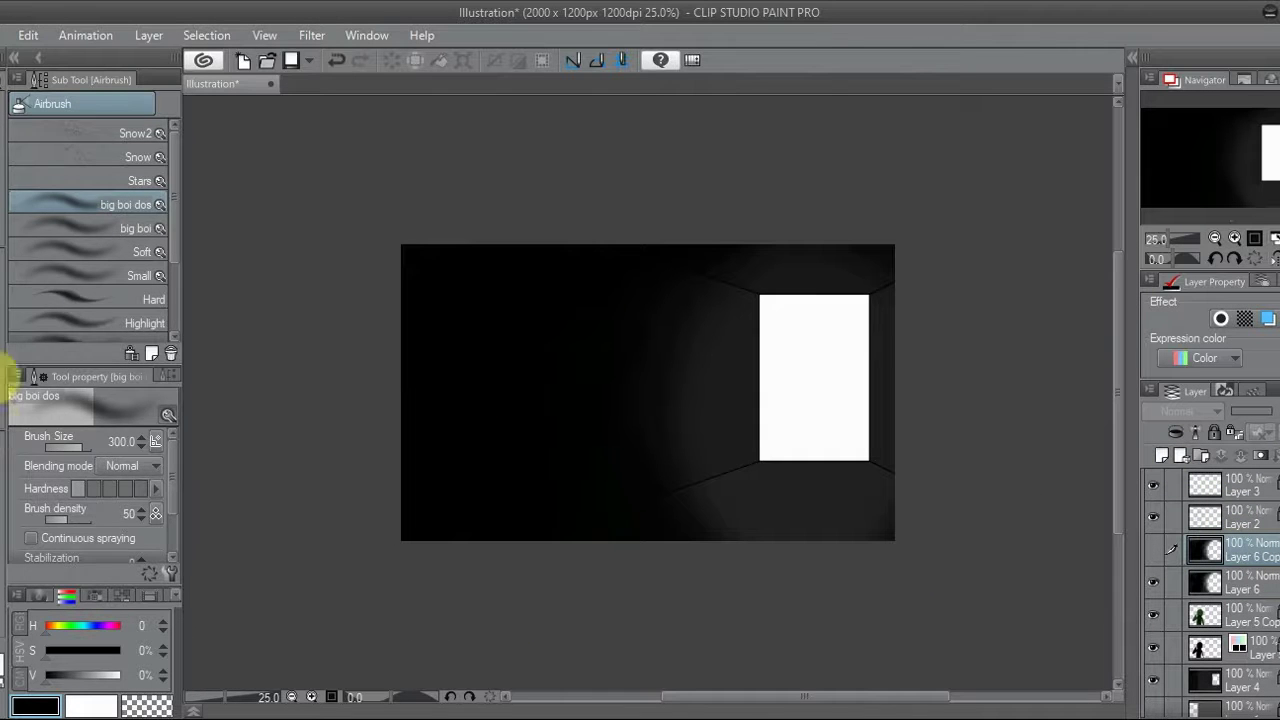
pyautogui.click(10, 370)
pyautogui.click(1255, 578)
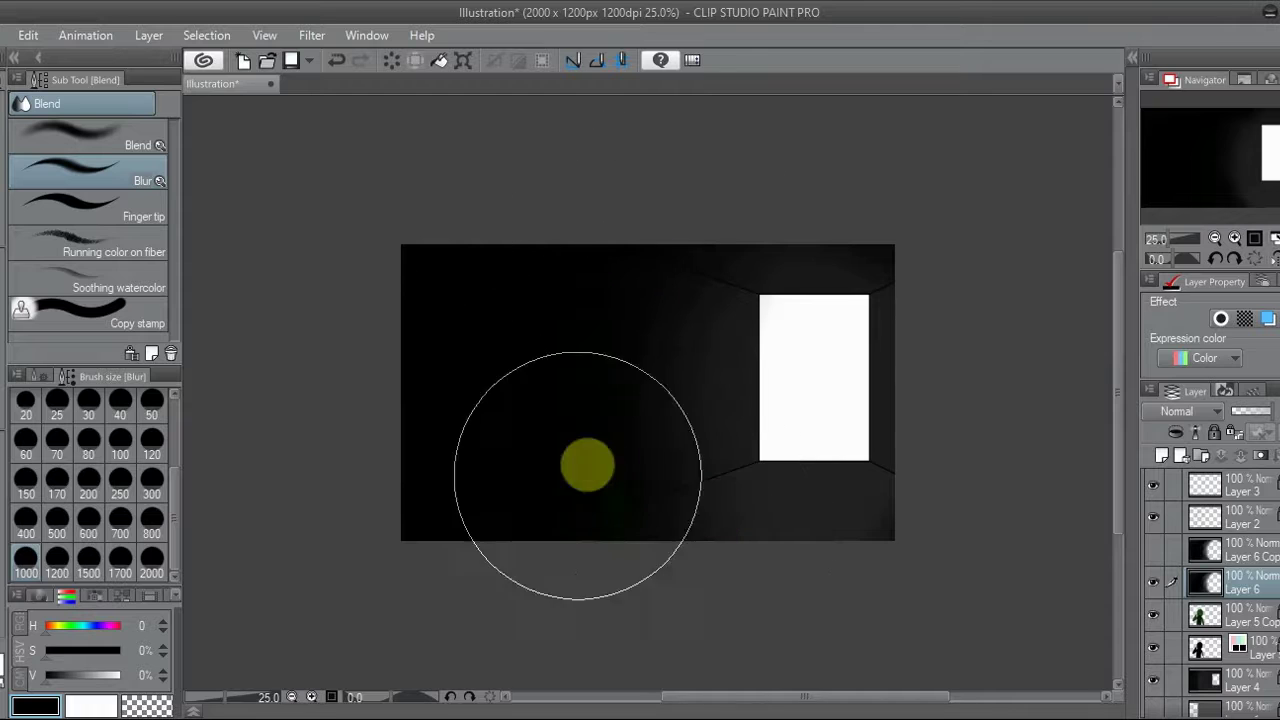
pyautogui.click(14, 57)
pyautogui.hotkey('ctrl', '0')
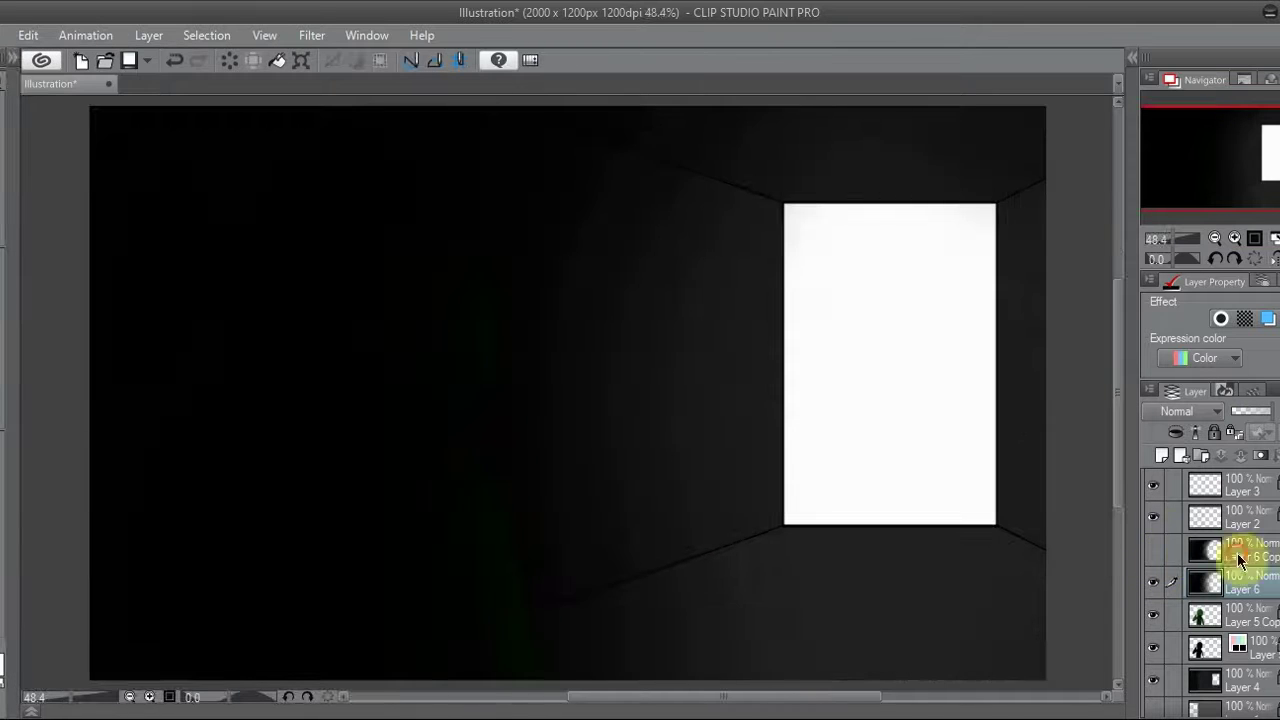
pyautogui.hotkey('ctrl', 'z')
# Lower the darkness layer's opacity to 69% and keep its blending mode at Normal
pyautogui.moveTo(1249, 434); pyautogui.dragTo(1223, 437)
pyautogui.click(1188, 411)
pyautogui.click(1170, 126)
pyautogui.click(1188, 411)
pyautogui.click(1170, 34)
# Show Layer 1, add a layer beneath Layer 4 and sketch a rough head circle on it inside the doorway
pyautogui.click(1160, 660)
pyautogui.hotkey('ctrl', 'shift', 'n')
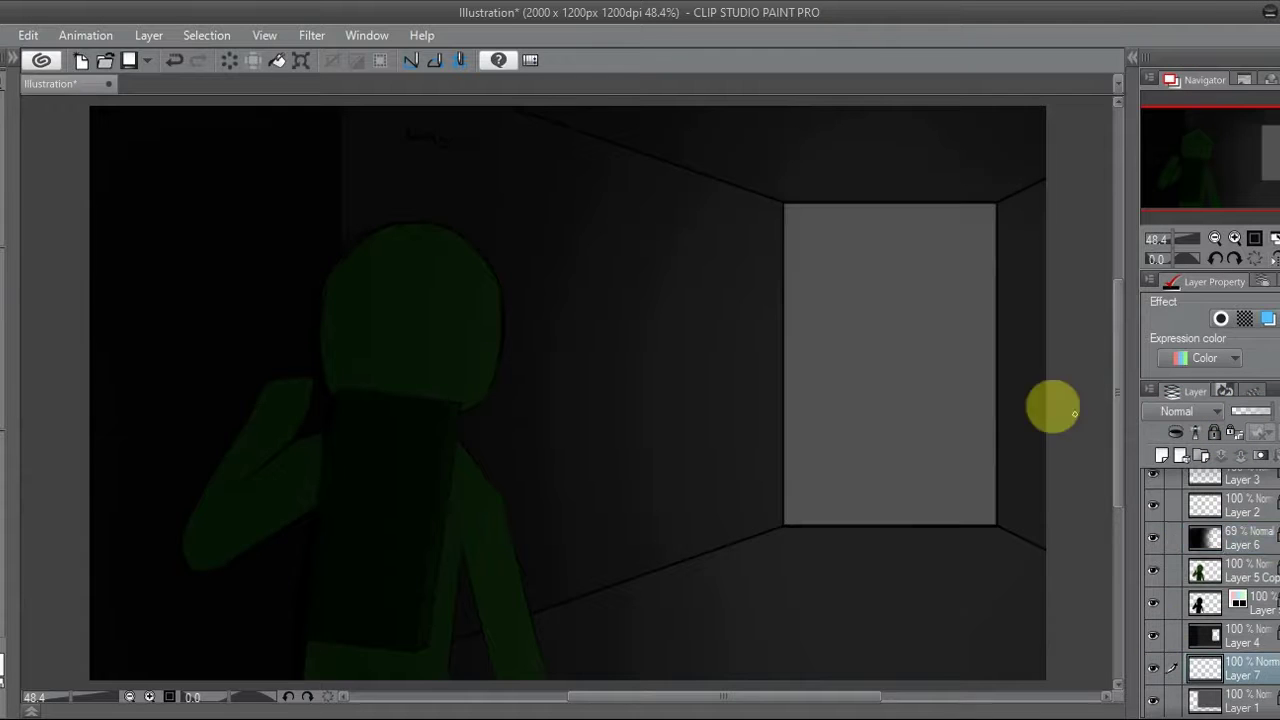
pyautogui.scroll(3, 900, 297)
pyautogui.click(1257, 143)
pyautogui.scroll(-1, 695, 267)
pyautogui.scroll(-1, 683, 260)
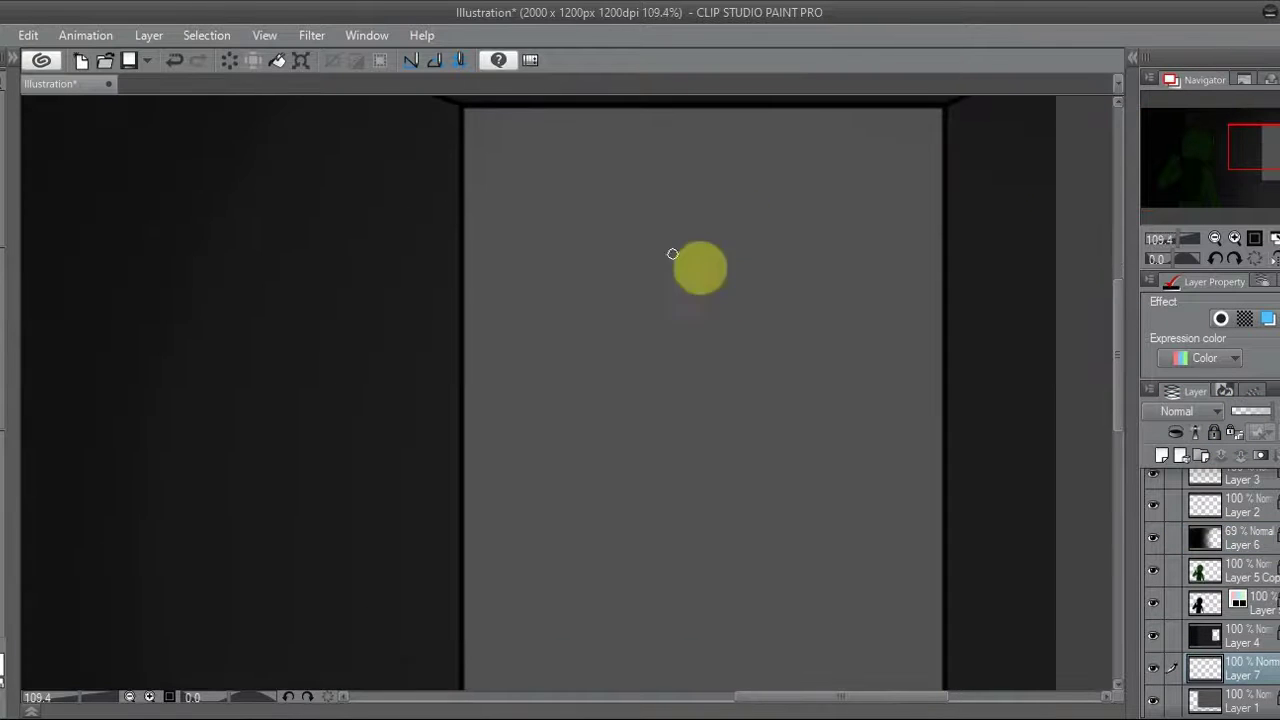
pyautogui.click(1213, 259)
pyautogui.moveTo(425, 203); pyautogui.dragTo(456, 392)
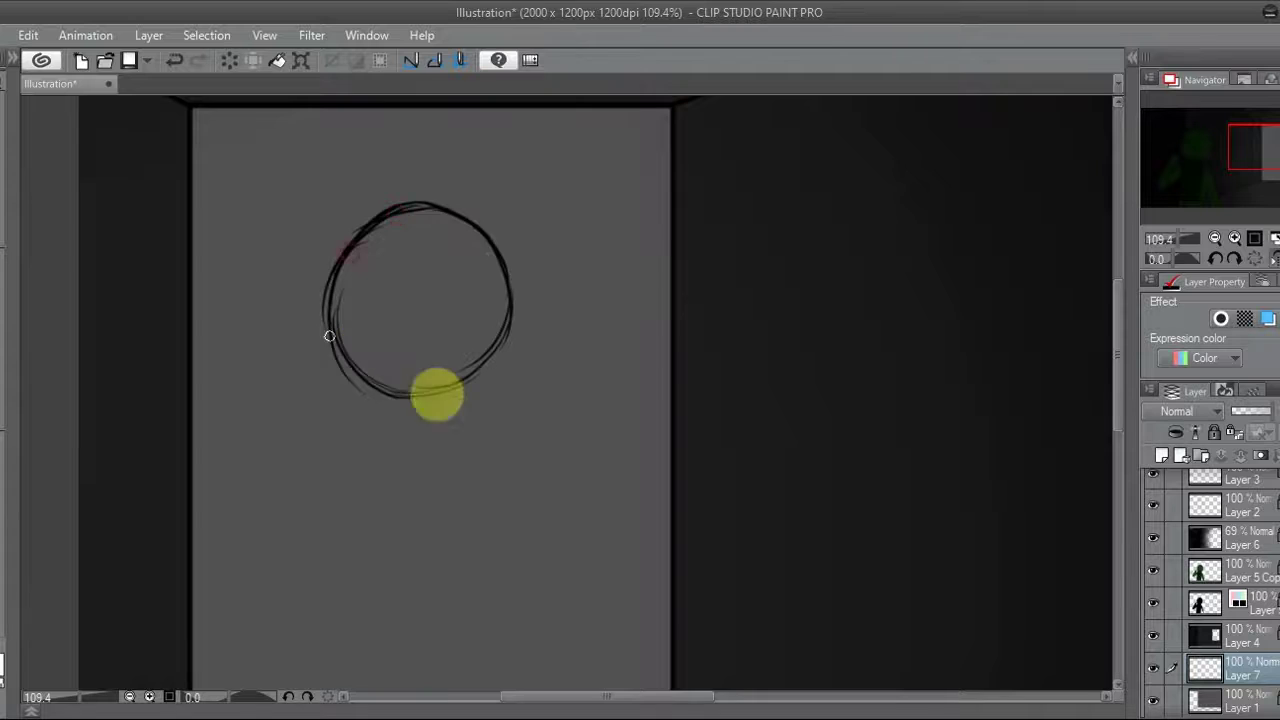
# Adjust the head circle's placement in the doorway with a transform and add another layer above it
pyautogui.hotkey('ctrl', 'shift', 'h')
pyautogui.hotkey('ctrl', 't')
pyautogui.press('Escape')
pyautogui.hotkey('ctrl', 't')
pyautogui.scroll(-1, 682, 192)
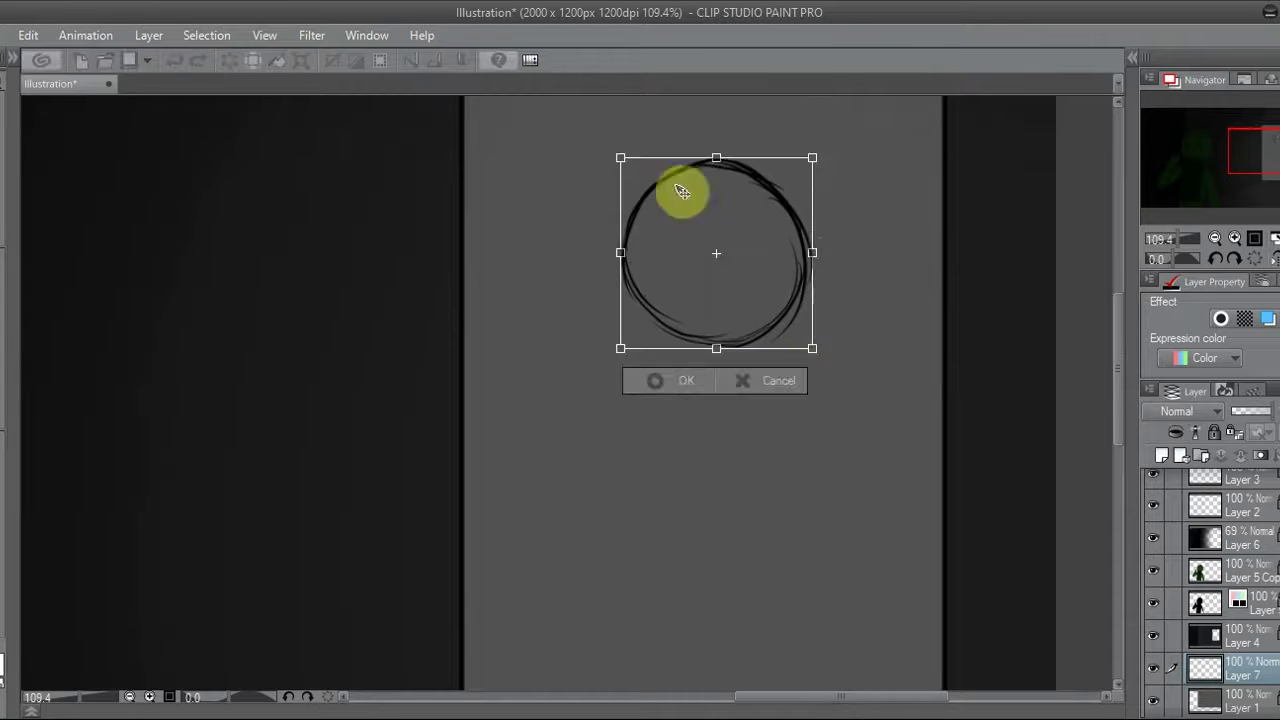
pyautogui.press('Return')
pyautogui.click(1203, 457)
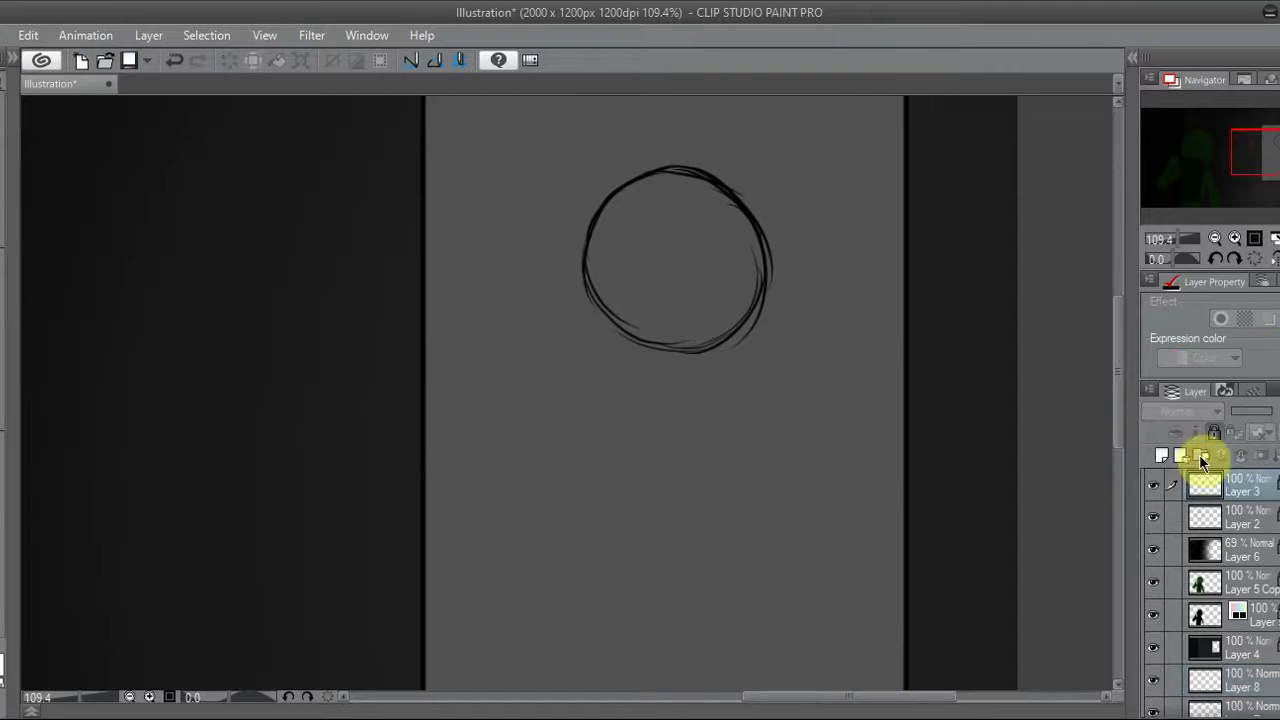
# Group the green character's layers into a folder, place Layer 6 above it and make Layer 8 active
pyautogui.moveTo(1240, 524); pyautogui.dragTo(1268, 512)
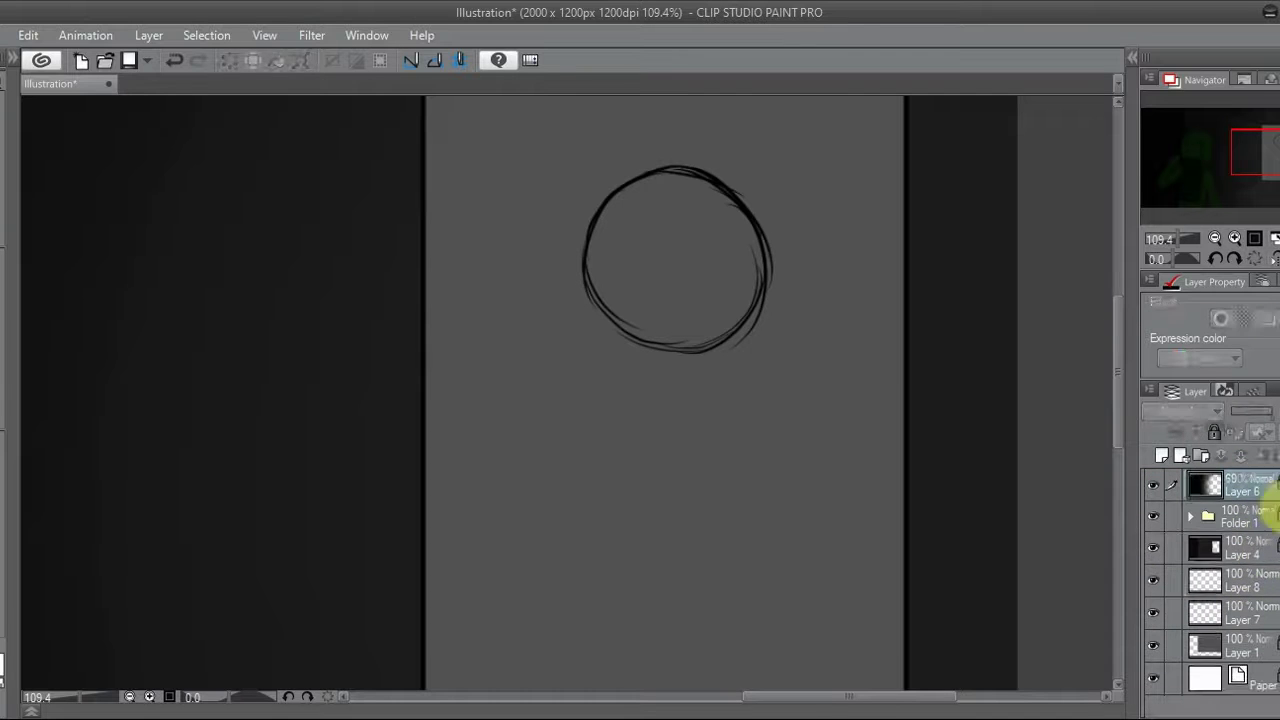
pyautogui.click(1215, 580)
pyautogui.moveTo(1264, 152); pyautogui.dragTo(1270, 160)
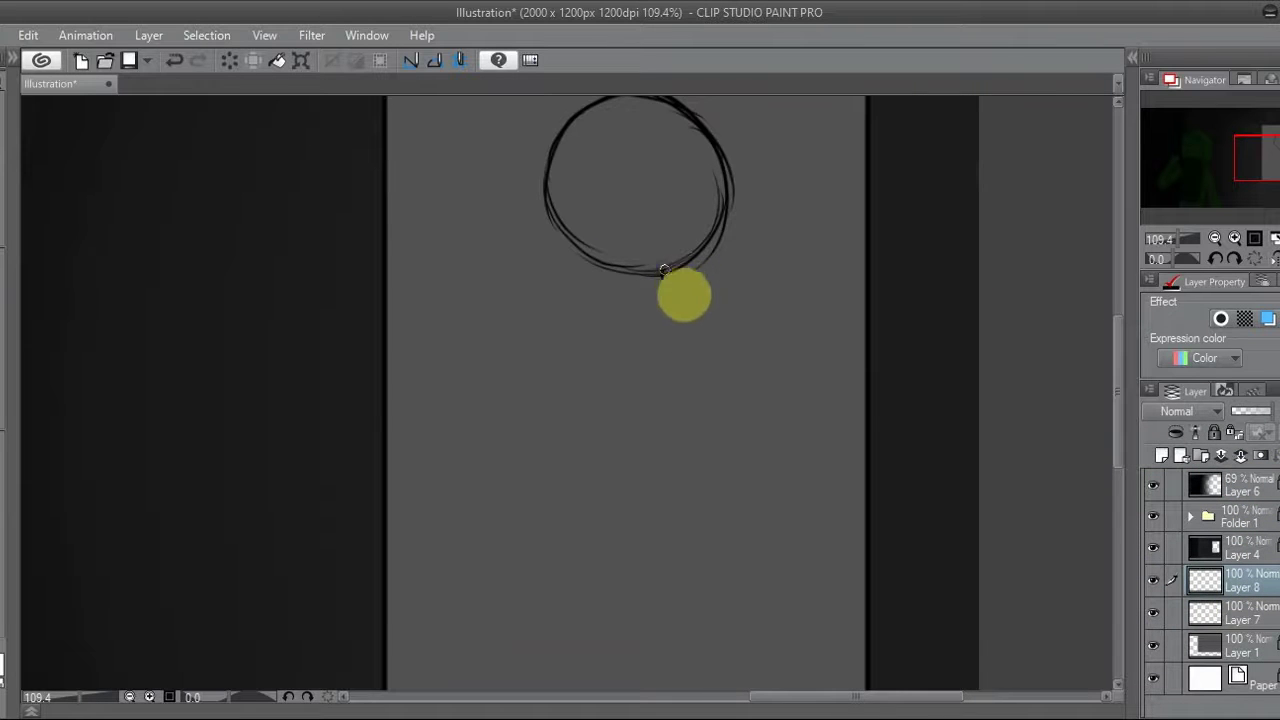
# Refine the head circle into a helmet outline and sketch the upper curve of a visor inside it on another layer
pyautogui.click(1246, 240)
pyautogui.press('h')
pyautogui.moveTo(592, 389)
pyautogui.mouseDown()
pyautogui.moveTo(485, 307)
pyautogui.moveTo(630, 355)
pyautogui.moveTo(700, 275)
pyautogui.mouseUp()
pyautogui.click(1234, 580)
pyautogui.moveTo(700, 230); pyautogui.dragTo(486, 343)
pyautogui.press('h')
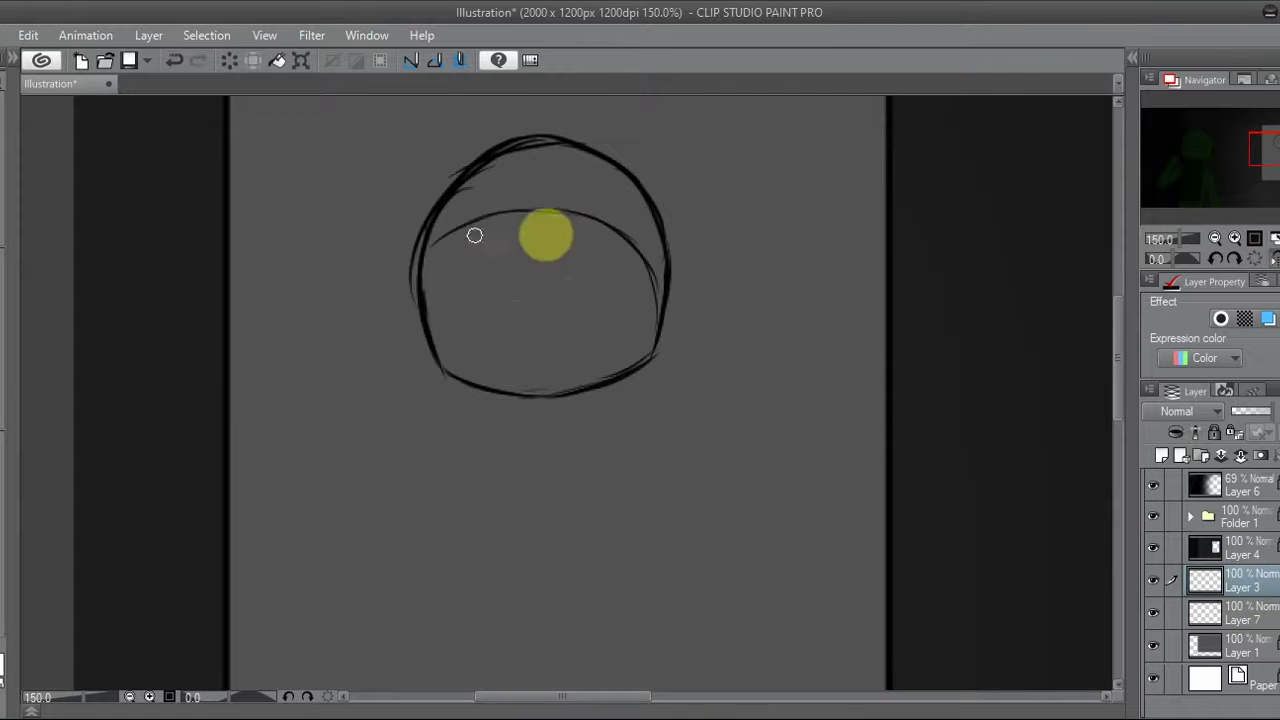
# Fit the visor curve inside the helmet with a transform, draw its lower edge on a new layer and merge the two
pyautogui.hotkey('ctrl', 't')
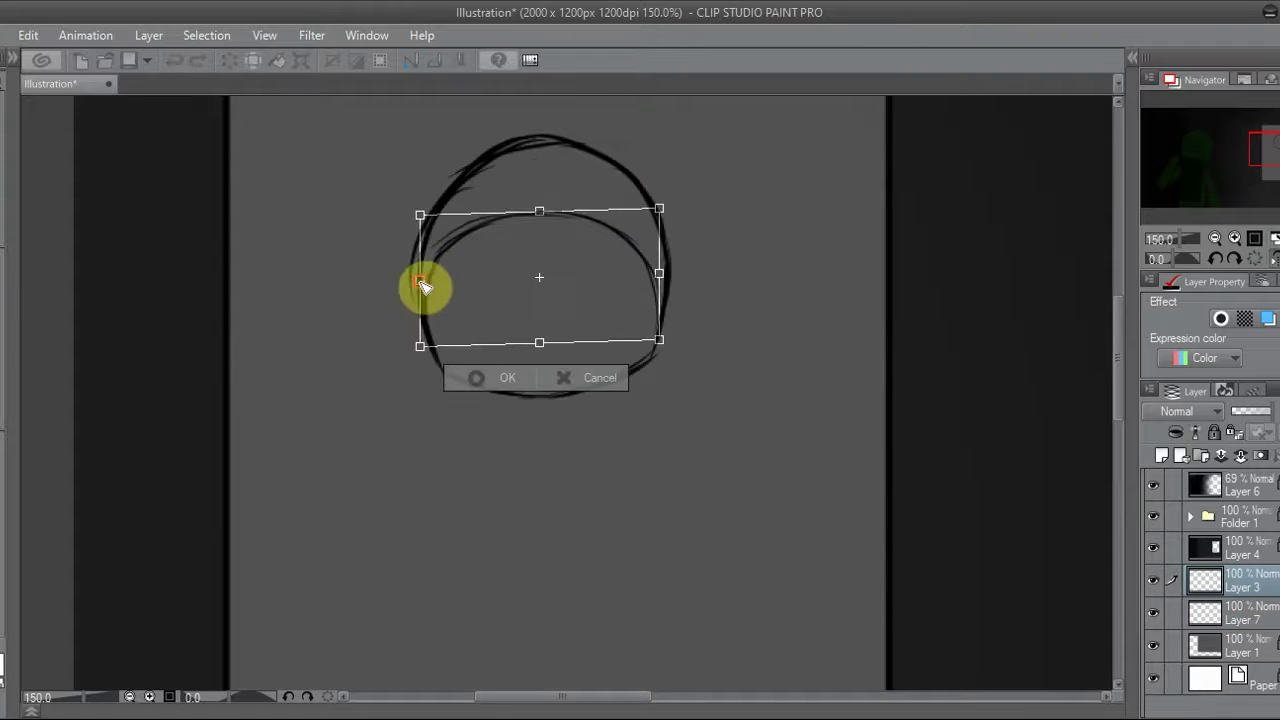
pyautogui.press('Return')
pyautogui.press('h')
pyautogui.click(1161, 455)
pyautogui.moveTo(485, 330)
pyautogui.mouseDown()
pyautogui.moveTo(669, 358)
pyautogui.moveTo(696, 372)
pyautogui.mouseUp()
pyautogui.click(1205, 487)
pyautogui.hotkey('ctrl', 'e')
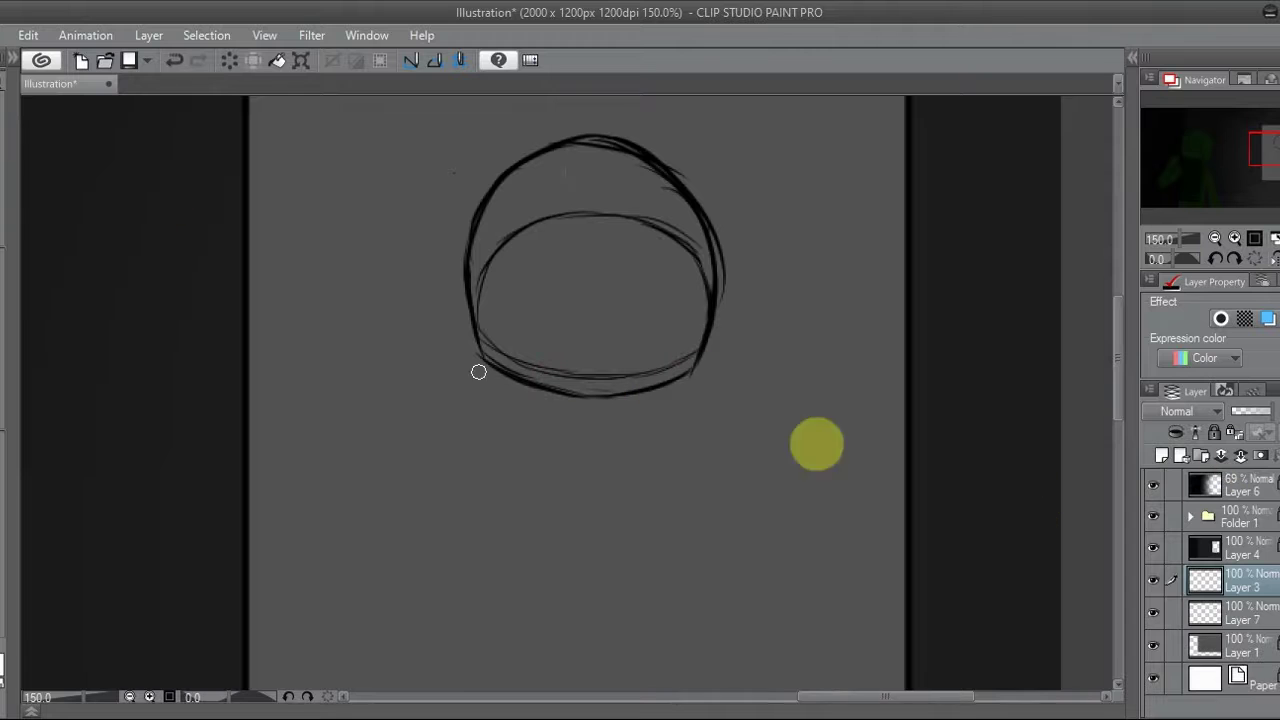
# Sketch the neck, one sloping shoulder and that side's outer arm line below the helmet on new layers
pyautogui.hotkey('ctrl', 't')
pyautogui.press('Return')
pyautogui.moveTo(1262, 150)
pyautogui.mouseDown()
pyautogui.moveTo(1250, 172)
pyautogui.moveTo(1278, 145)
pyautogui.moveTo(1257, 171)
pyautogui.mouseUp()
pyautogui.click(1161, 455)
pyautogui.scroll(-2, 594, 331)
pyautogui.moveTo(655, 345); pyautogui.dragTo(585, 262)
pyautogui.hotkey('ctrl', '+')
pyautogui.hotkey('ctrl', 't')
pyautogui.moveTo(794, 314)
pyautogui.mouseDown()
pyautogui.moveTo(706, 303)
pyautogui.moveTo(760, 590)
pyautogui.mouseUp()
pyautogui.press('Return')
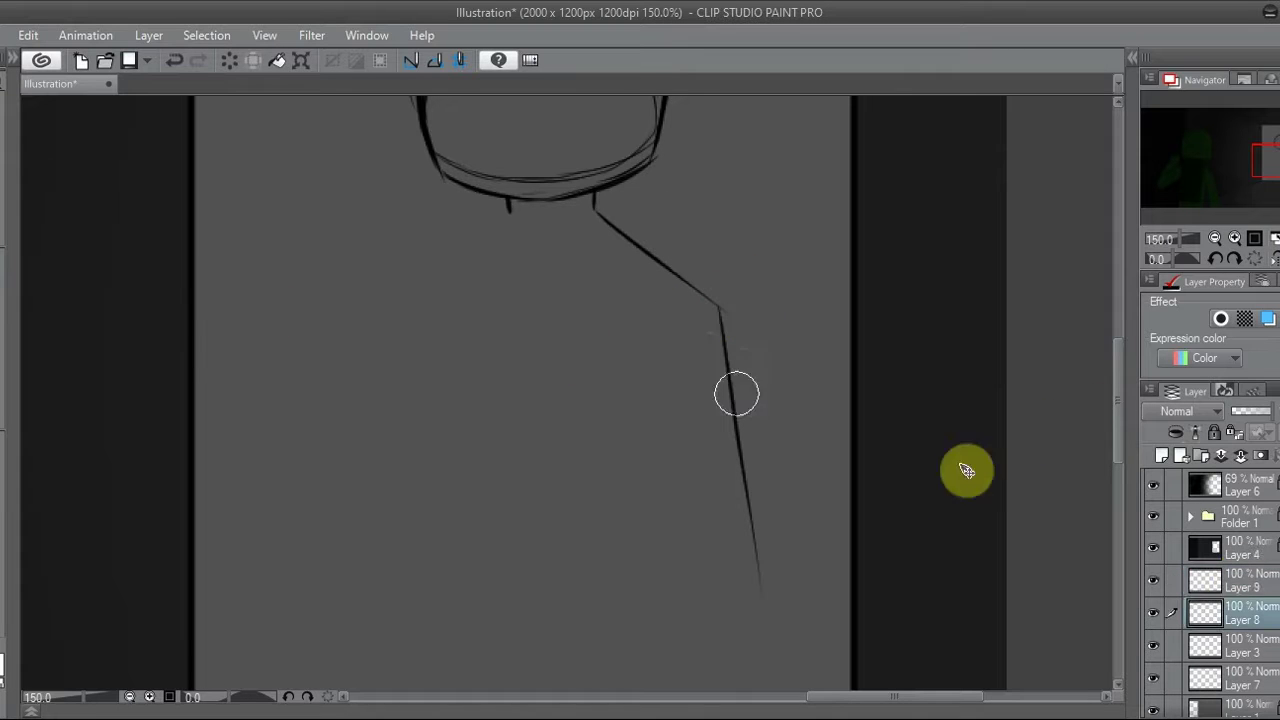
# Duplicate the outer arm line and position the copy beside it as the inner arm line
pyautogui.moveTo(974, 503); pyautogui.dragTo(1011, 411)
pyautogui.hotkey('ctrl', 'c')
pyautogui.hotkey('ctrl', 'v')
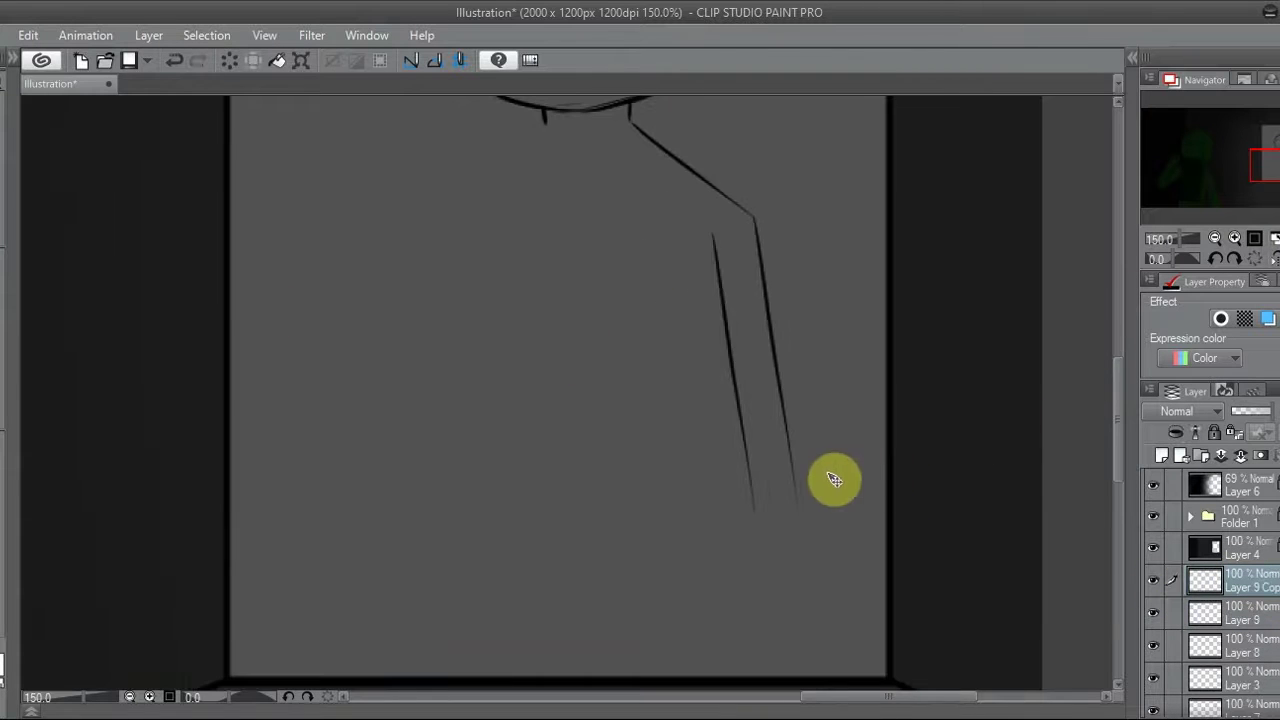
pyautogui.hotkey('ctrl', 't')
pyautogui.click(1195, 580)
pyautogui.click(737, 286)
pyautogui.moveTo(800, 330); pyautogui.dragTo(789, 316)
pyautogui.moveTo(1183, 204); pyautogui.dragTo(1178, 197)
pyautogui.click(1250, 580)
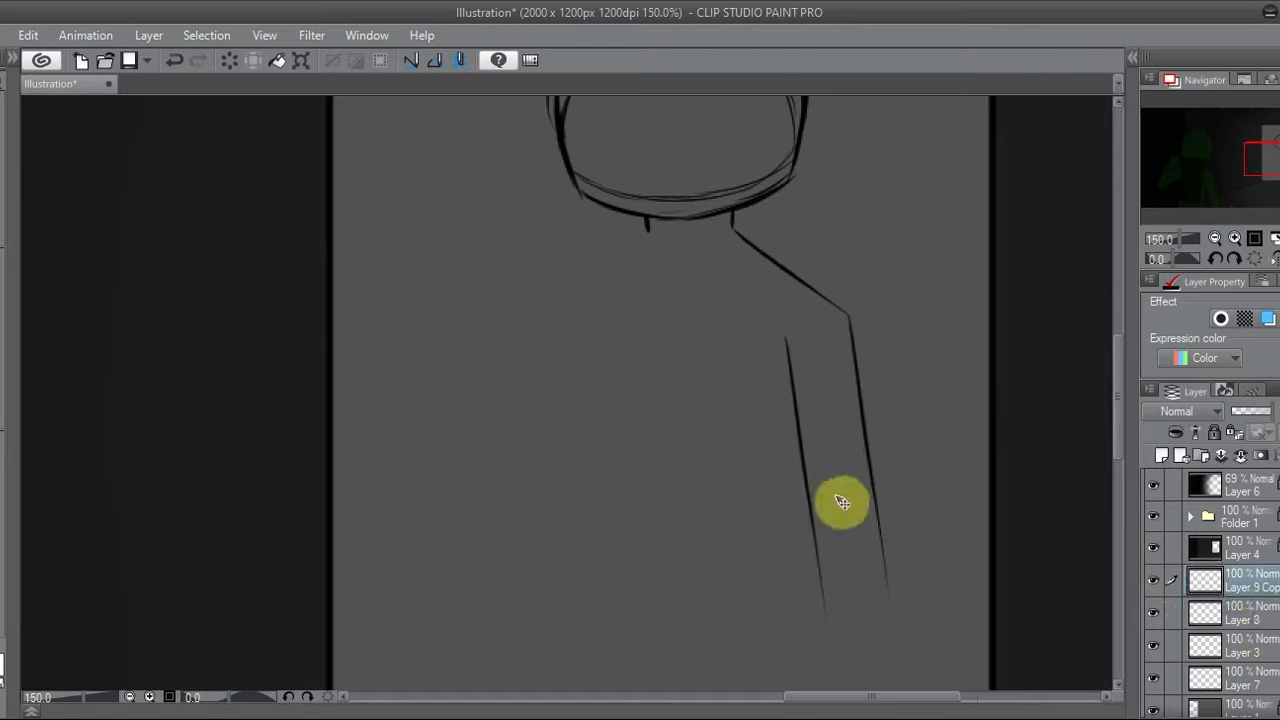
# Copy the shoulder and arm and mirror the copy onto the opposite side of the neck
pyautogui.hotkey('ctrl', 'c')
pyautogui.hotkey('ctrl', 'v')
pyautogui.moveTo(857, 449)
pyautogui.mouseDown()
pyautogui.moveTo(623, 420)
pyautogui.moveTo(686, 414)
pyautogui.mouseUp()
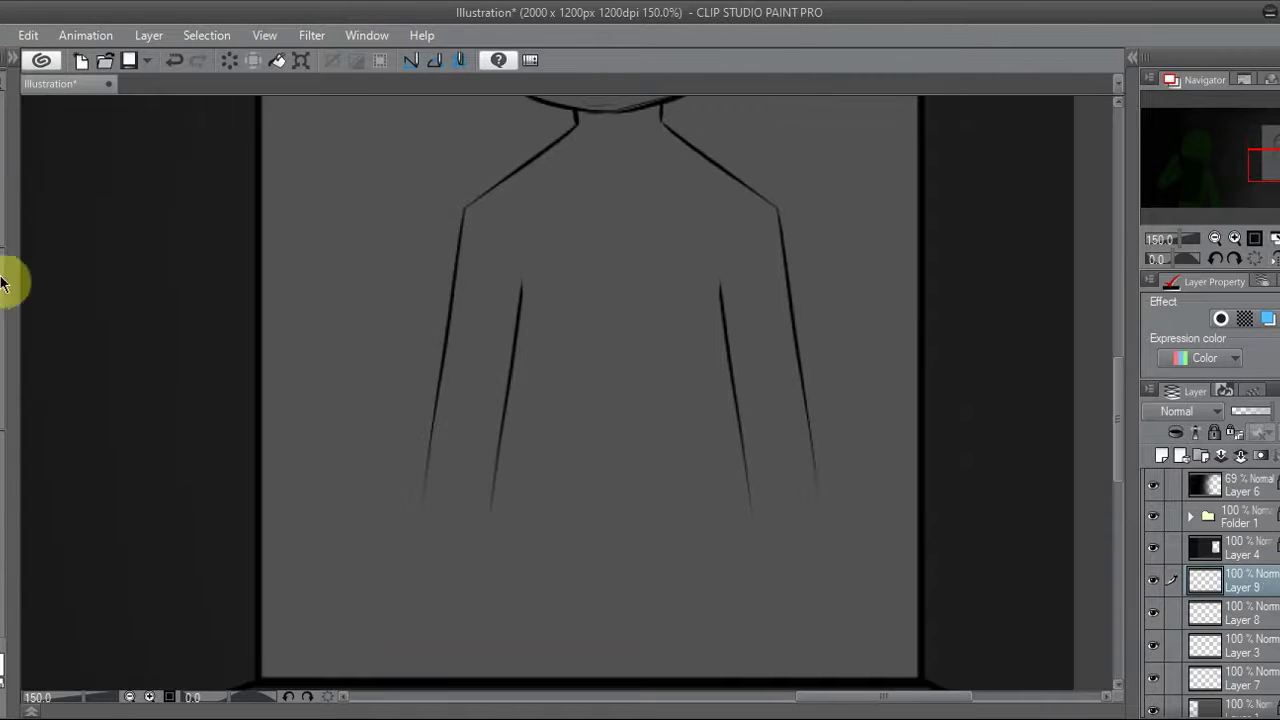
# Draw a curved torso side line starting at one armpit and mirror a copy under the other arm
pyautogui.moveTo(688, 285); pyautogui.dragTo(670, 545)
pyautogui.hotkey('ctrl', 'c')
pyautogui.hotkey('ctrl', 'v')
pyautogui.moveTo(737, 432); pyautogui.dragTo(560, 430)
# Move the arms and torso sides inward symmetrically to narrow the figure's upper body
pyautogui.click(1210, 645)
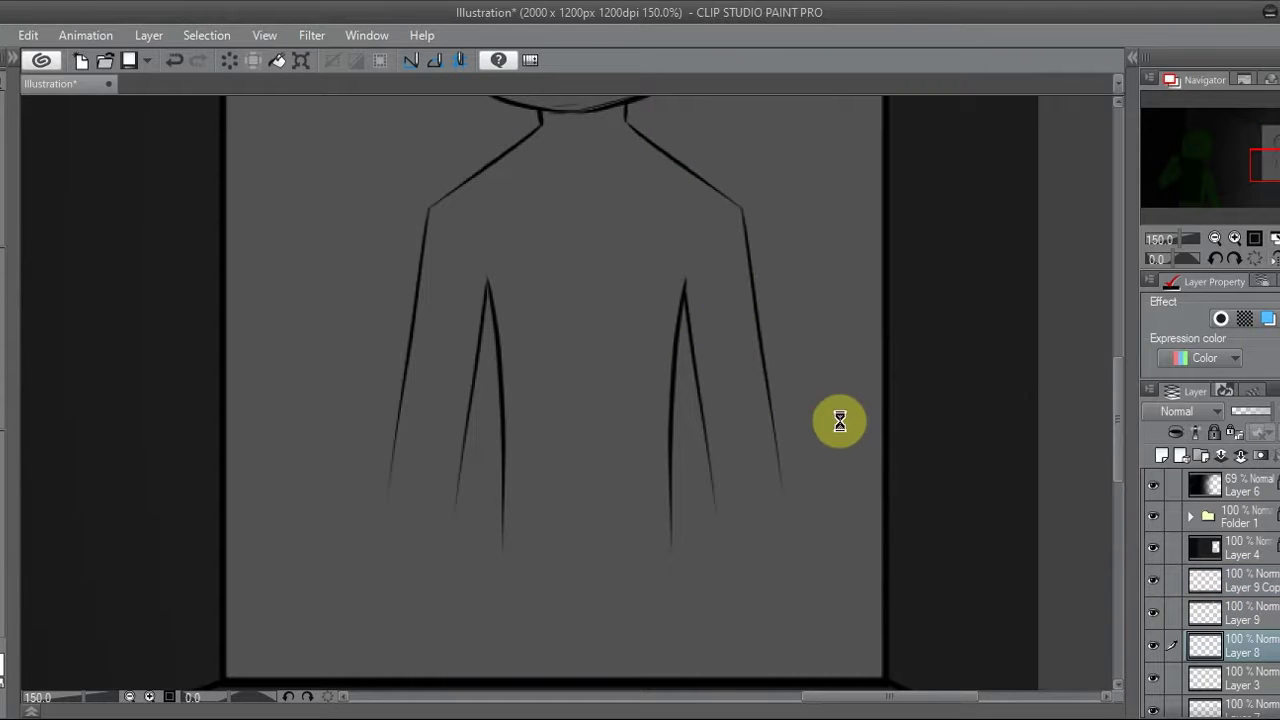
pyautogui.moveTo(786, 329); pyautogui.dragTo(754, 329)
pyautogui.moveTo(577, 437); pyautogui.dragTo(591, 469)
pyautogui.click(578, 566)
pyautogui.hotkey('ctrl', 'z')
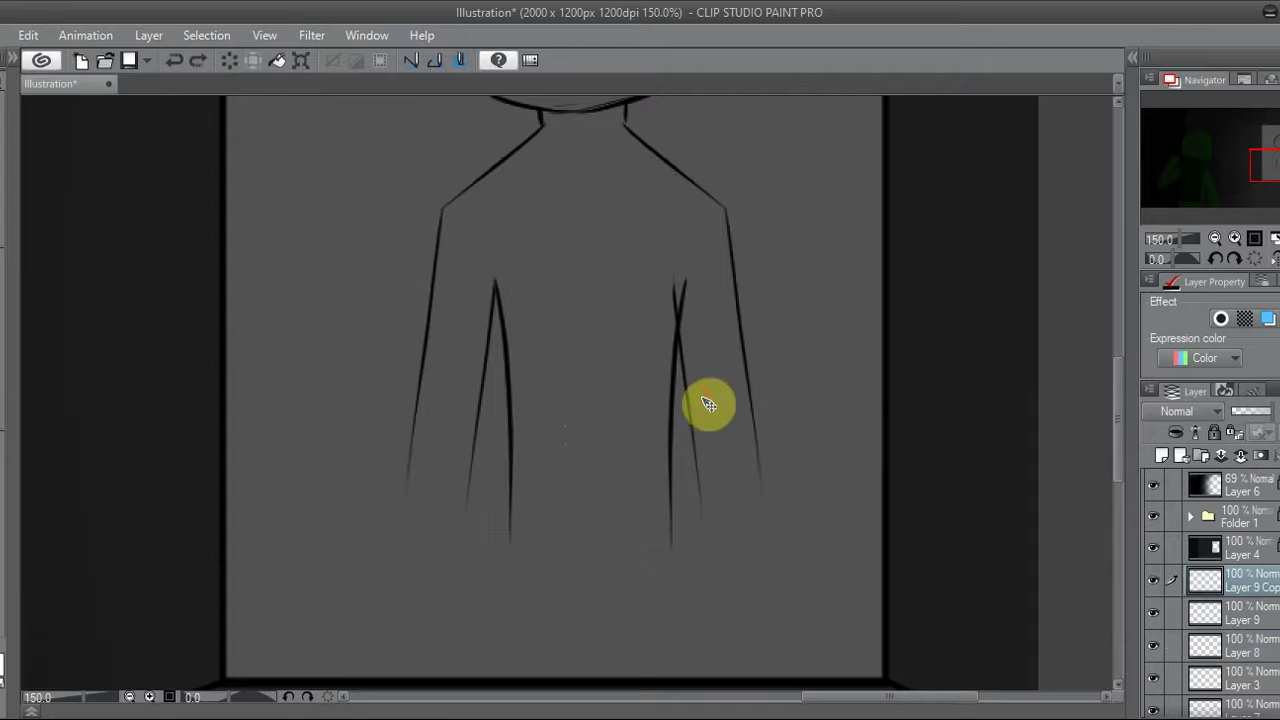
pyautogui.hotkey('ctrl', 'y')
pyautogui.scroll(-2, 743, 549)
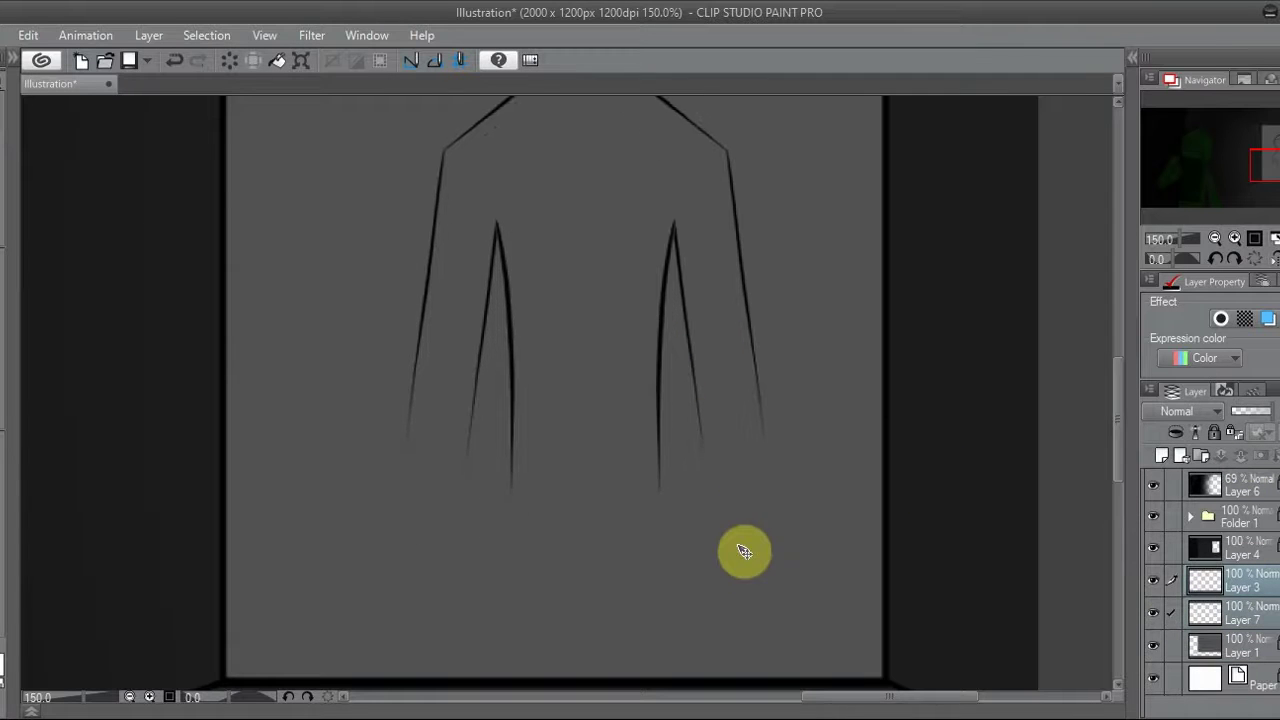
# Extend both torso sides down into straight outer leg lines reaching the doorway's lower edge
pyautogui.scroll(-2, 531, 379)
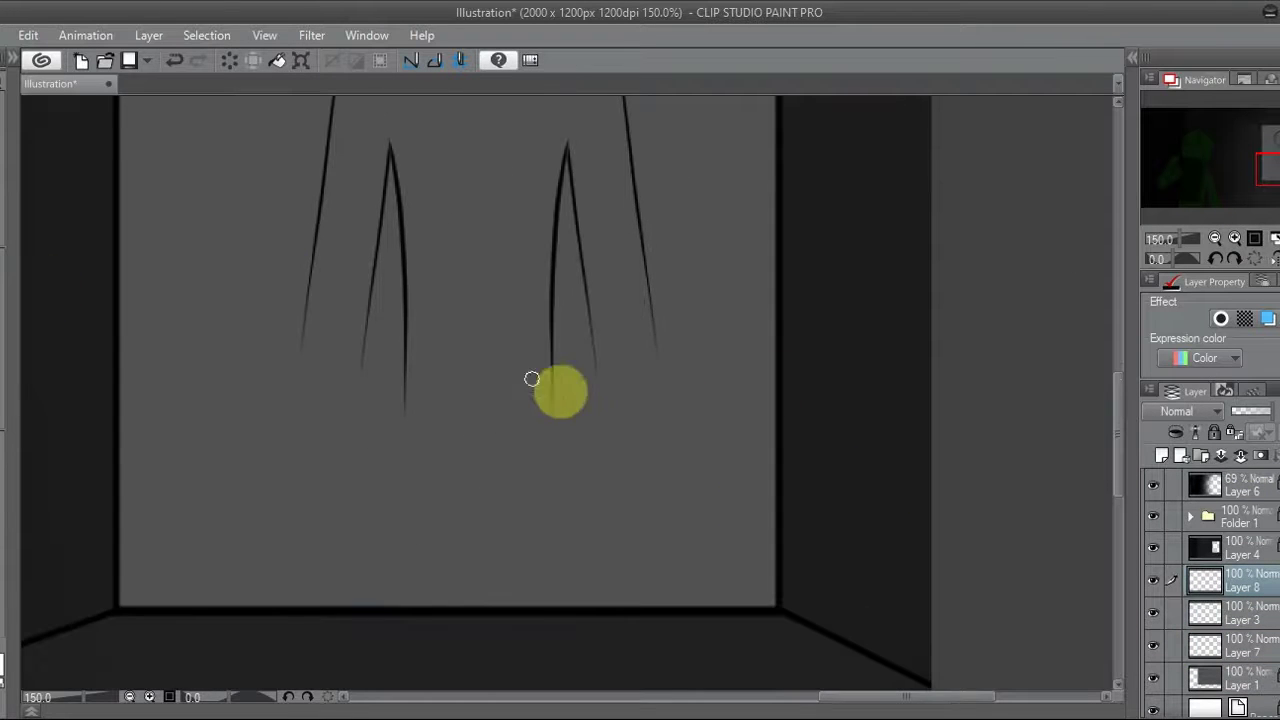
pyautogui.scroll(-2, 470, 390)
pyautogui.hotkey('ctrl', 'z')
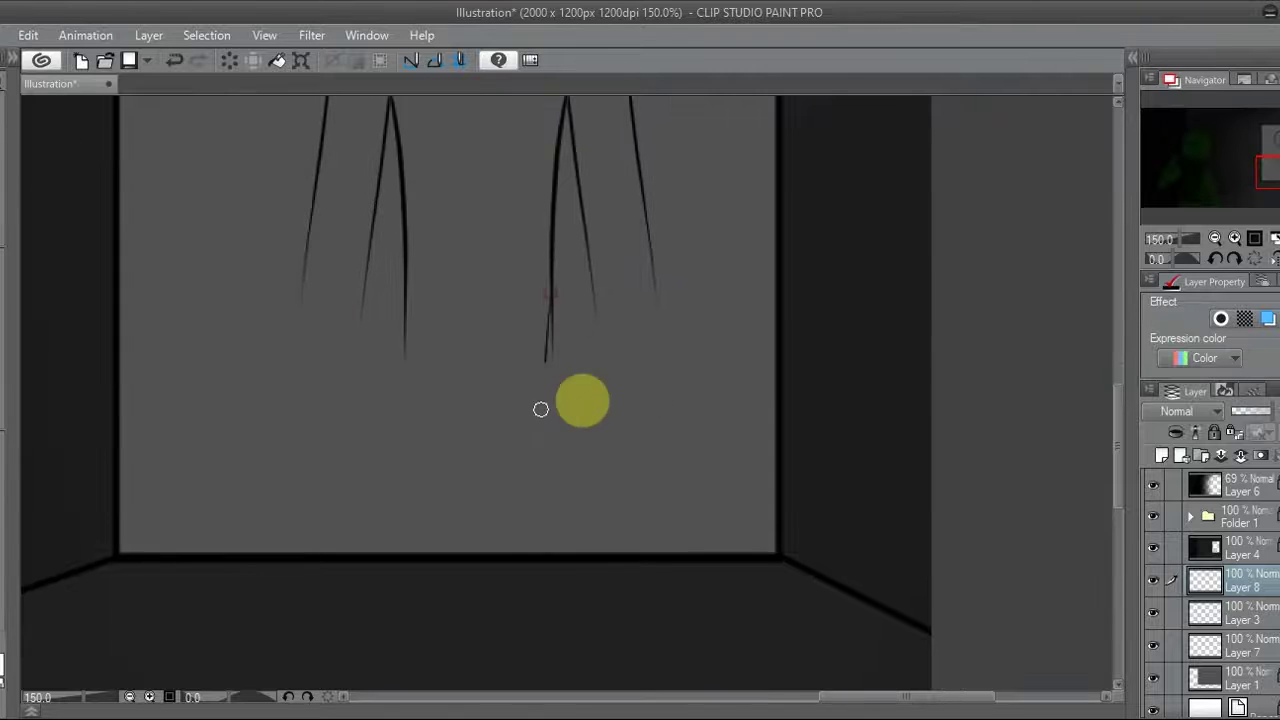
pyautogui.hotkey('ctrl', 't')
pyautogui.press('Return')
pyautogui.hotkey('ctrl', 't')
pyautogui.click(543, 591)
pyautogui.hotkey('ctrl', 'z')
# Draw a slightly curved foot line on a new layer, mirror a copy for the other foot and merge them
pyautogui.click(1161, 455)
pyautogui.moveTo(1268, 186); pyautogui.dragTo(1265, 189)
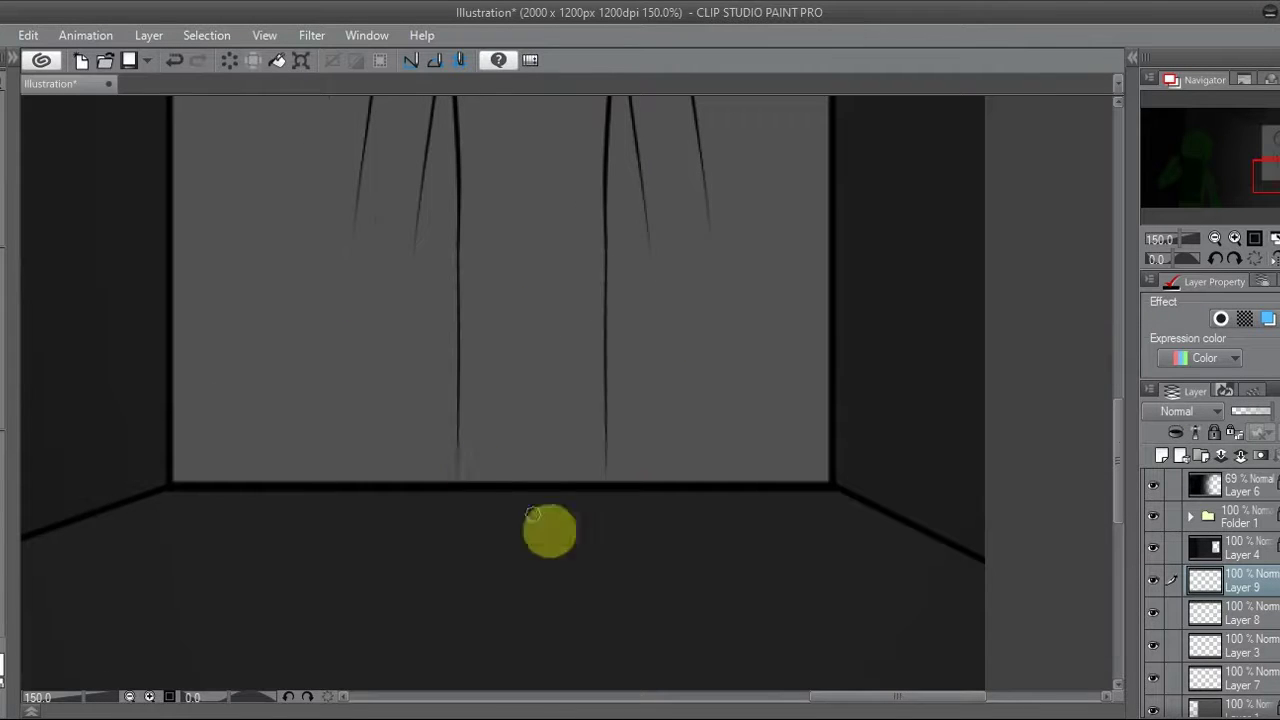
pyautogui.hotkey('ctrl', 't')
pyautogui.press('Return')
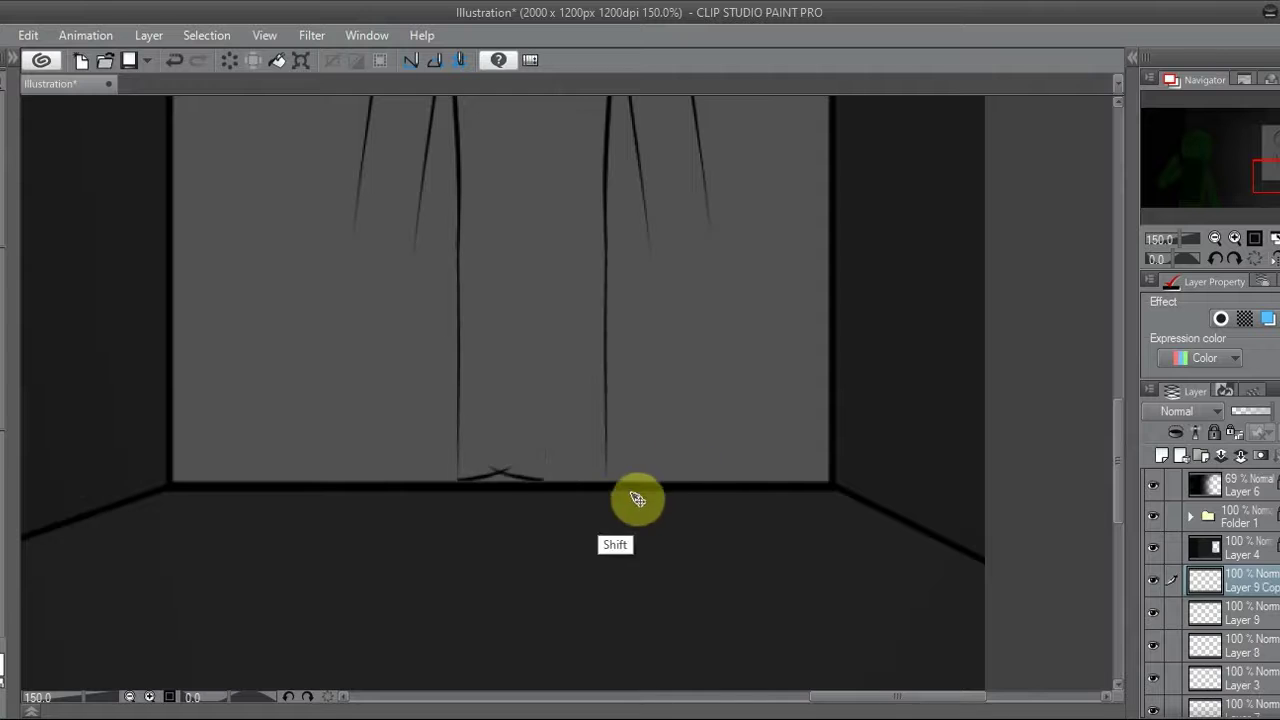
pyautogui.hotkey('ctrl', 't')
pyautogui.moveTo(543, 466); pyautogui.dragTo(529, 467)
pyautogui.click(1229, 608)
pyautogui.hotkey('ctrl', 't')
pyautogui.press('Return')
pyautogui.click(1238, 583)
pyautogui.hotkey('ctrl', 'e')
# Draw an inner leg line on a new layer, mirror a copy to form the gap between the legs and merge them
pyautogui.hotkey('ctrl', 'shift', 'n')
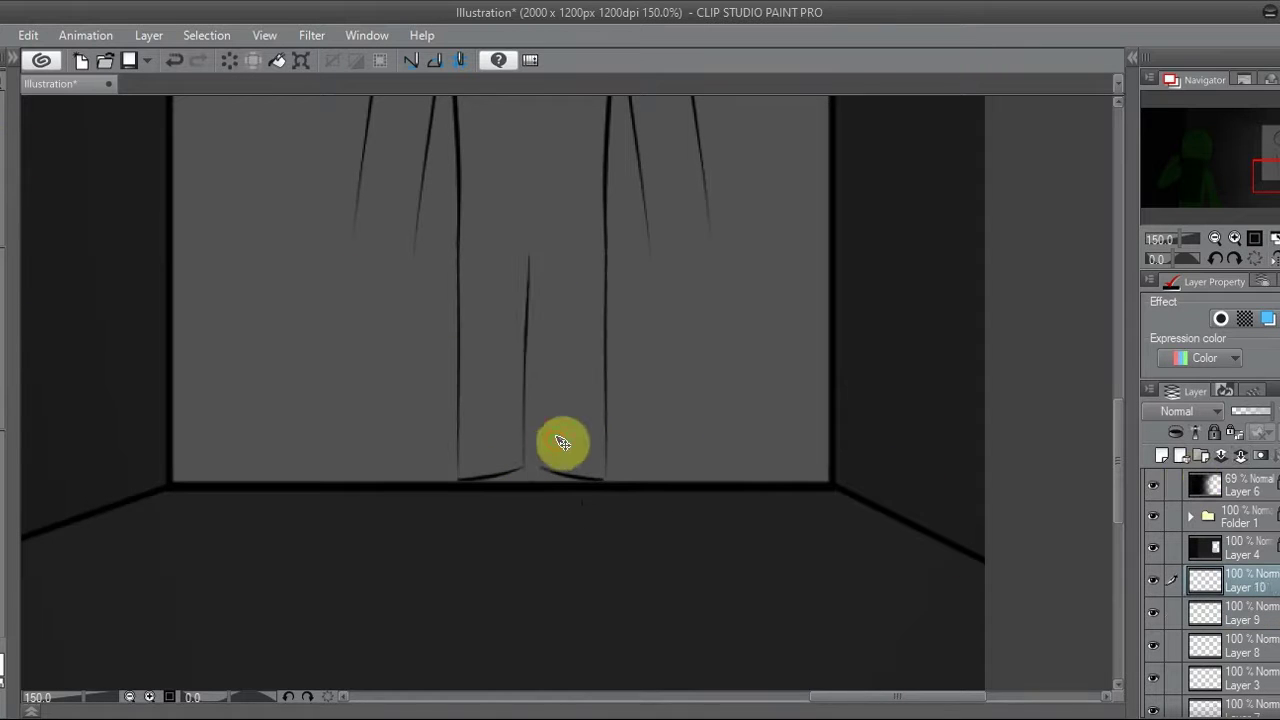
pyautogui.click(1268, 170)
pyautogui.scroll(-5, 571, 523)
pyautogui.hotkey('ctrl', 't')
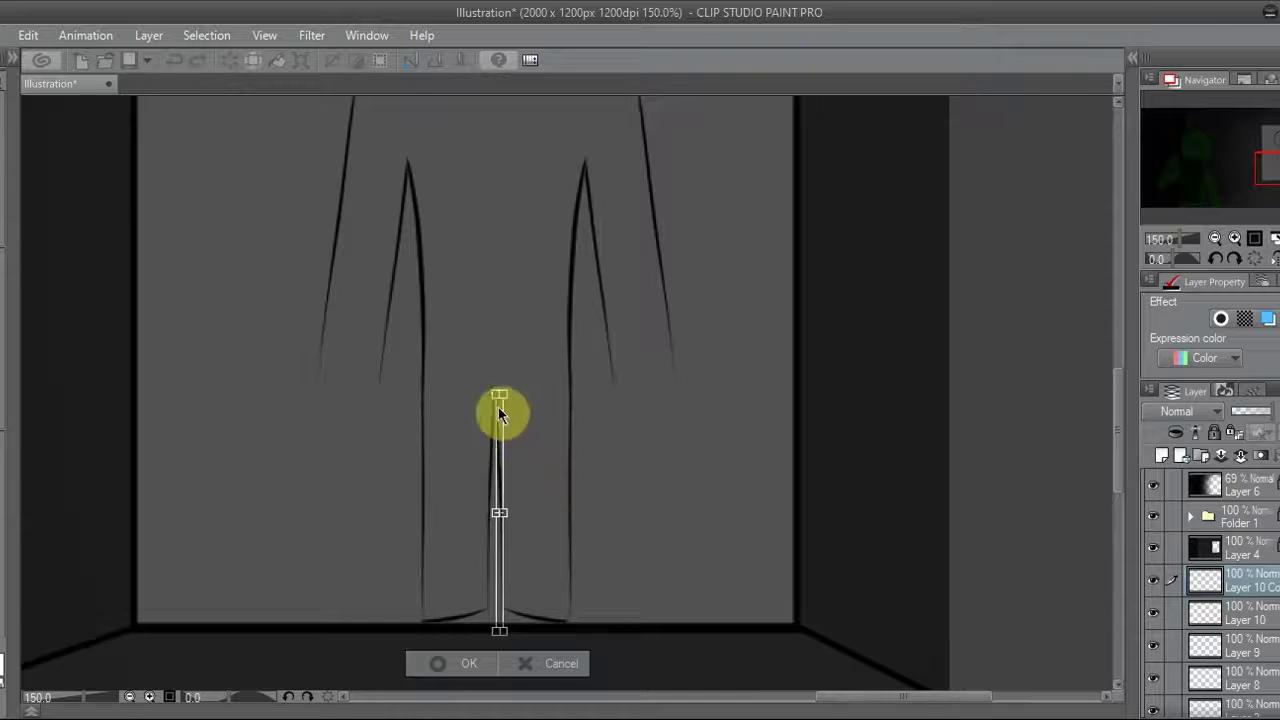
pyautogui.scroll(5, 500, 414)
pyautogui.click(477, 677)
pyautogui.scroll(-5, 620, 530)
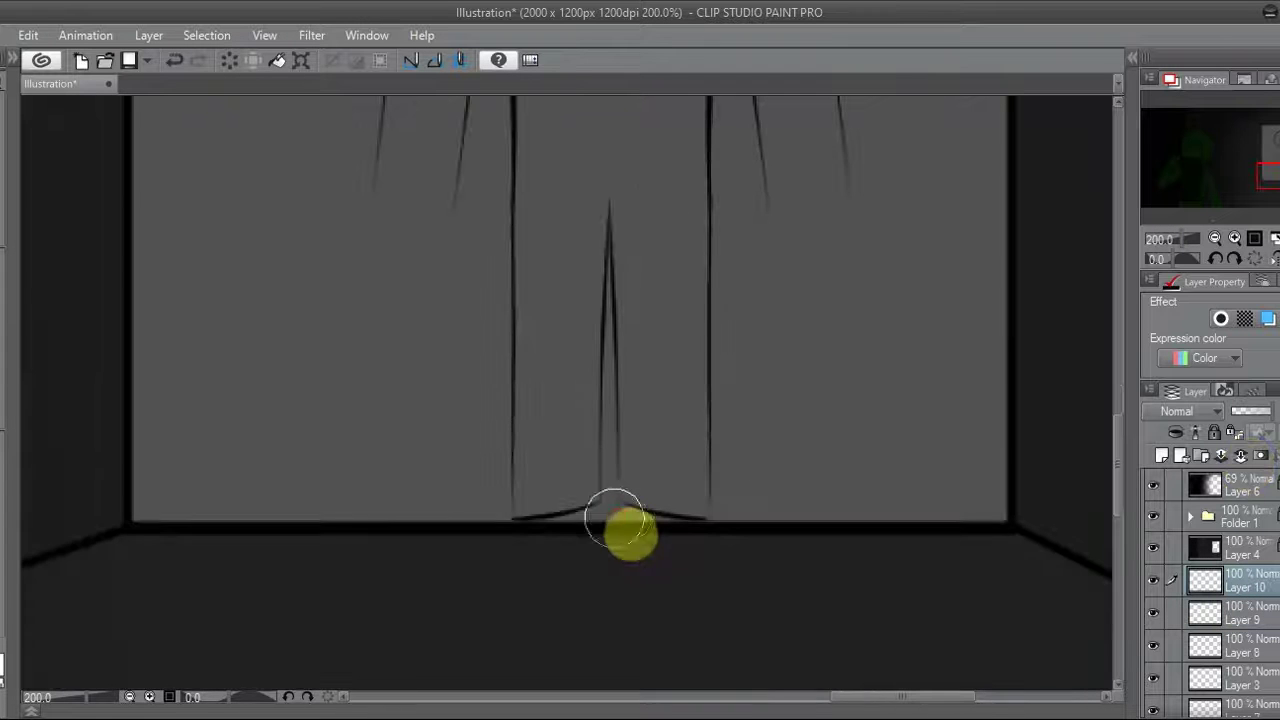
pyautogui.hotkey('ctrl', 'e')
# Stretch the legs downward past the doorway's lower edge and move Layer 4 beneath the figure's layers
pyautogui.scroll(-2, 689, 403)
pyautogui.hotkey('ctrl', 't')
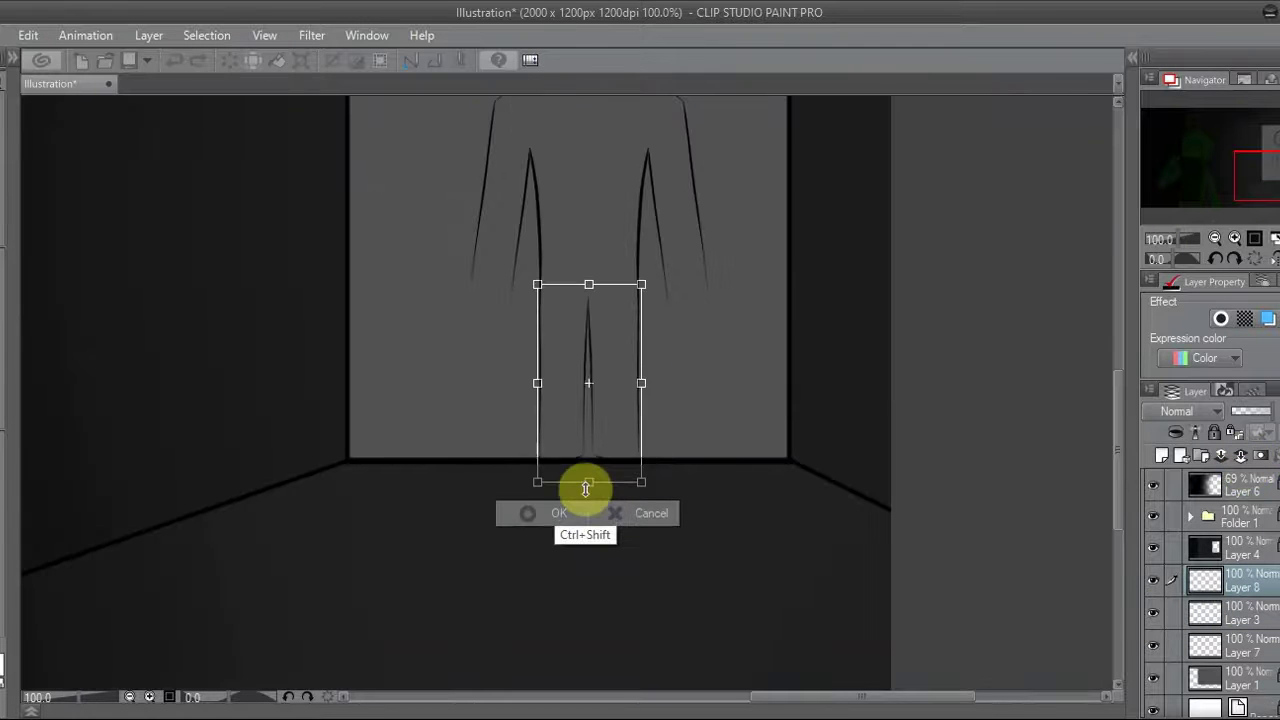
pyautogui.press('Return')
pyautogui.click(1260, 548)
pyautogui.moveTo(1262, 550); pyautogui.dragTo(1255, 660)
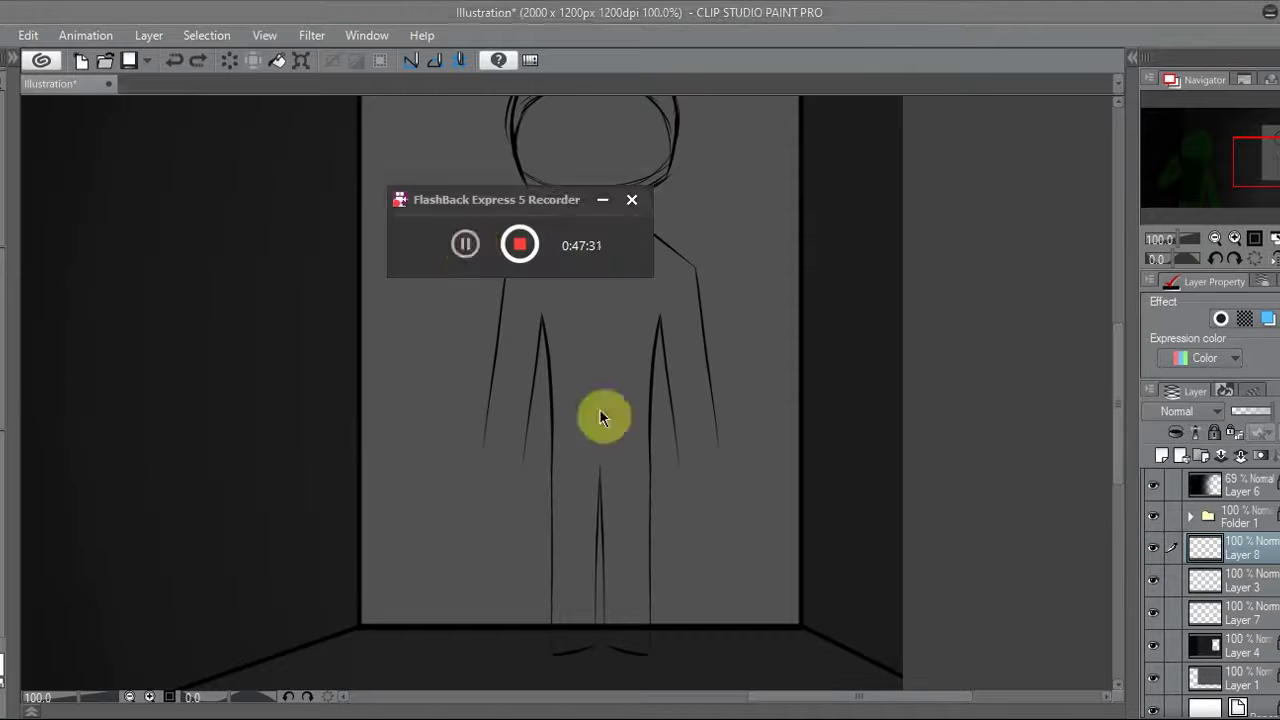
# Close one arm with a rounded hand, mirror a copy onto the other arm and merge it into Layer 8
pyautogui.scroll(2, 1268, 190)
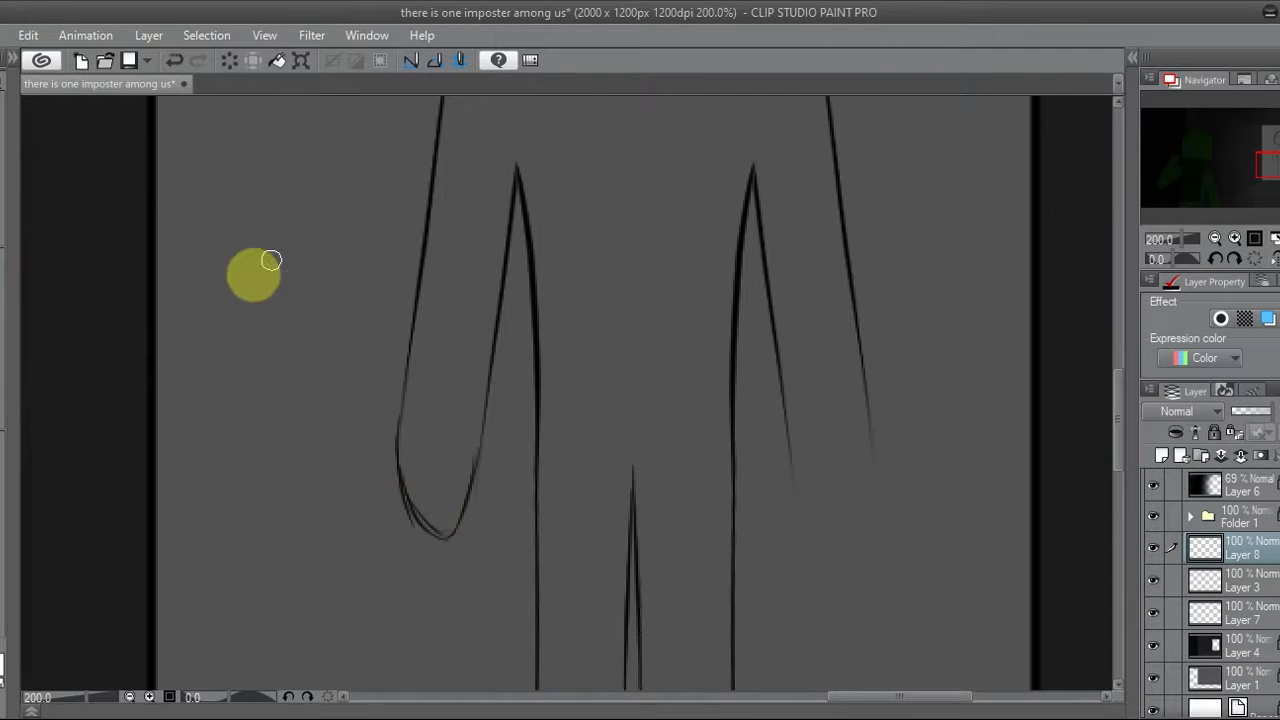
pyautogui.hotkey('ctrl', 'c')
pyautogui.hotkey('ctrl', 'v')
pyautogui.hotkey('ctrl', 't')
pyautogui.moveTo(586, 448); pyautogui.dragTo(829, 451)
pyautogui.press('Return')
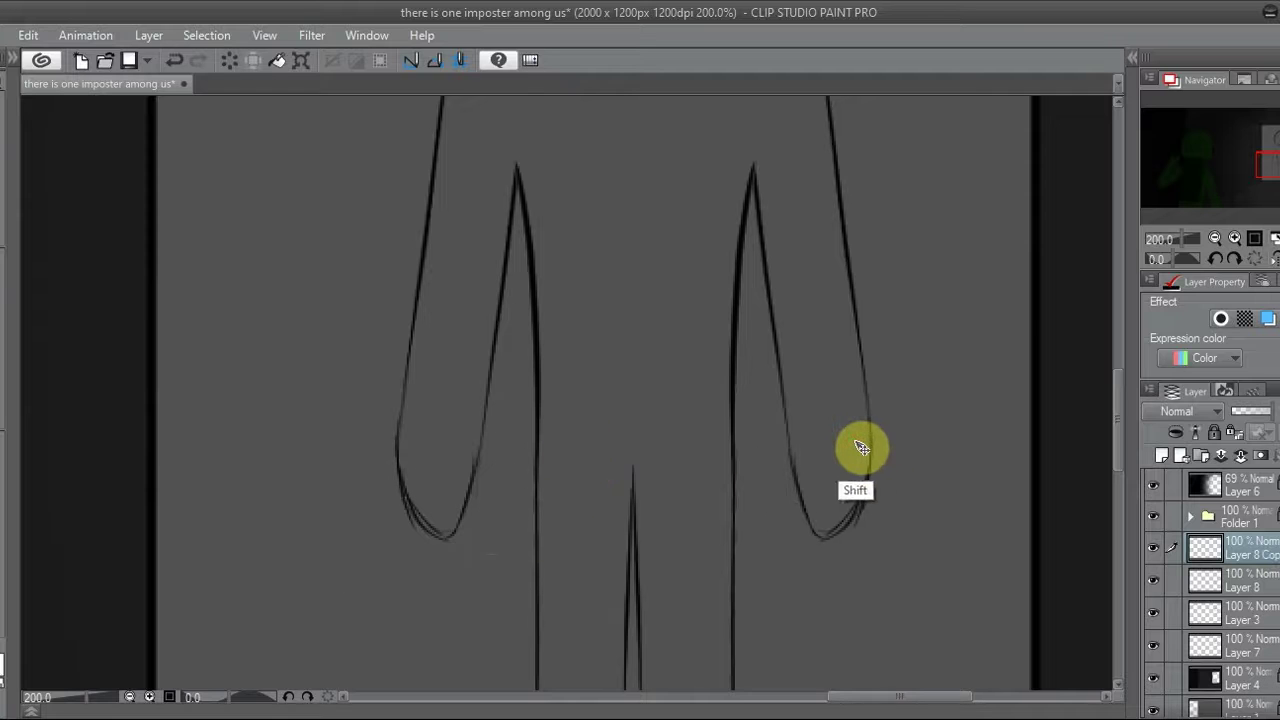
pyautogui.scroll(-2, 1230, 260)
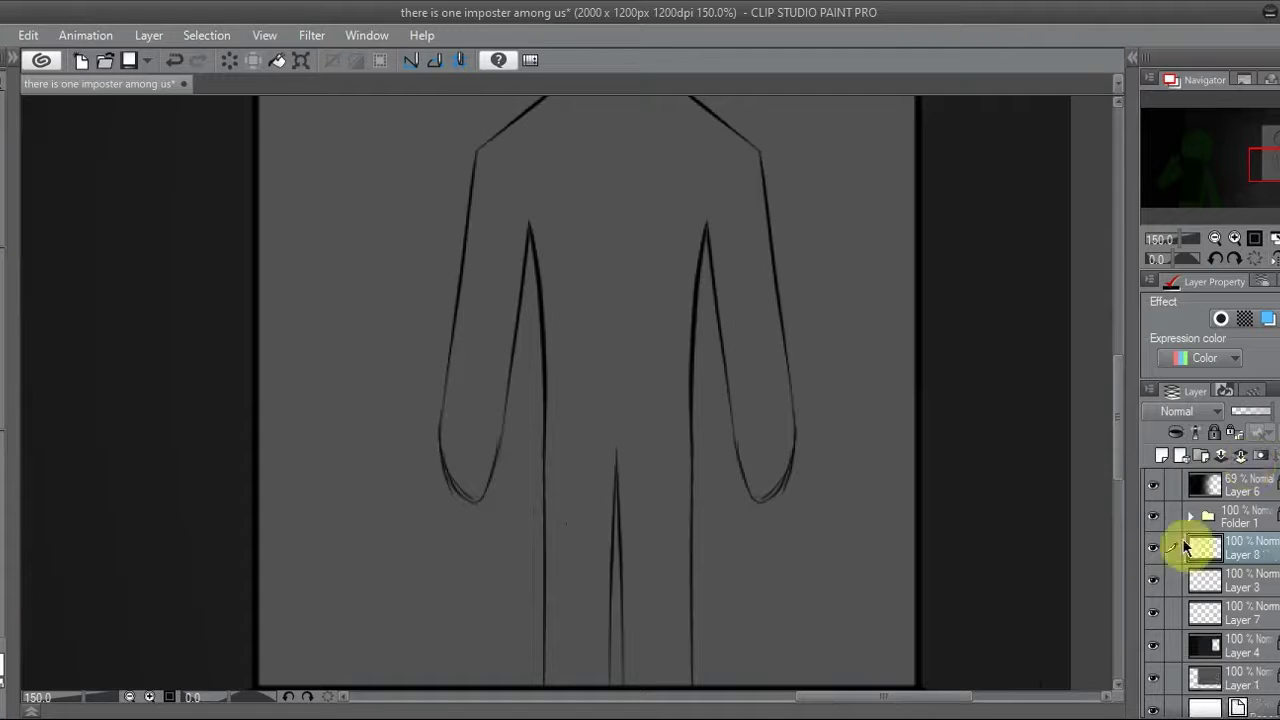
# Check the figure's proportions and merge all its outline layers into Layer 7
pyautogui.scroll(2, 1249, 237)
pyautogui.moveTo(1267, 174); pyautogui.dragTo(1275, 168)
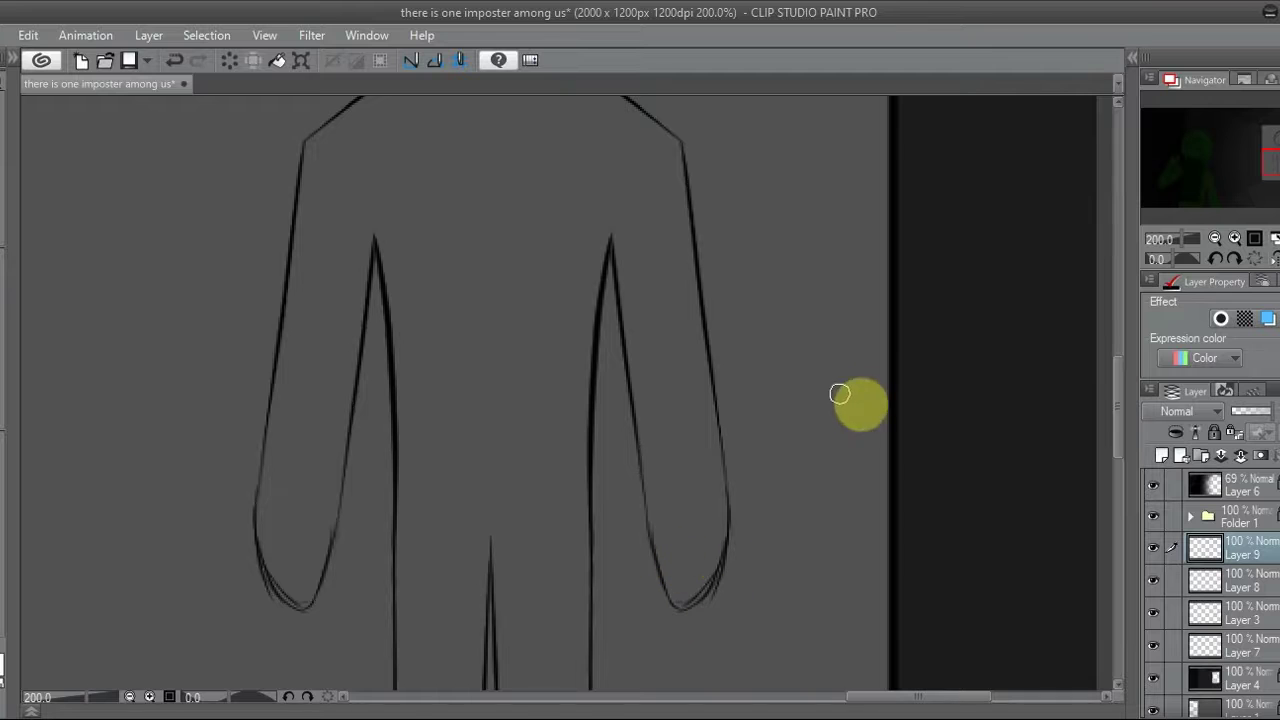
pyautogui.scroll(-2, 1229, 243)
pyautogui.scroll(1, 1257, 163)
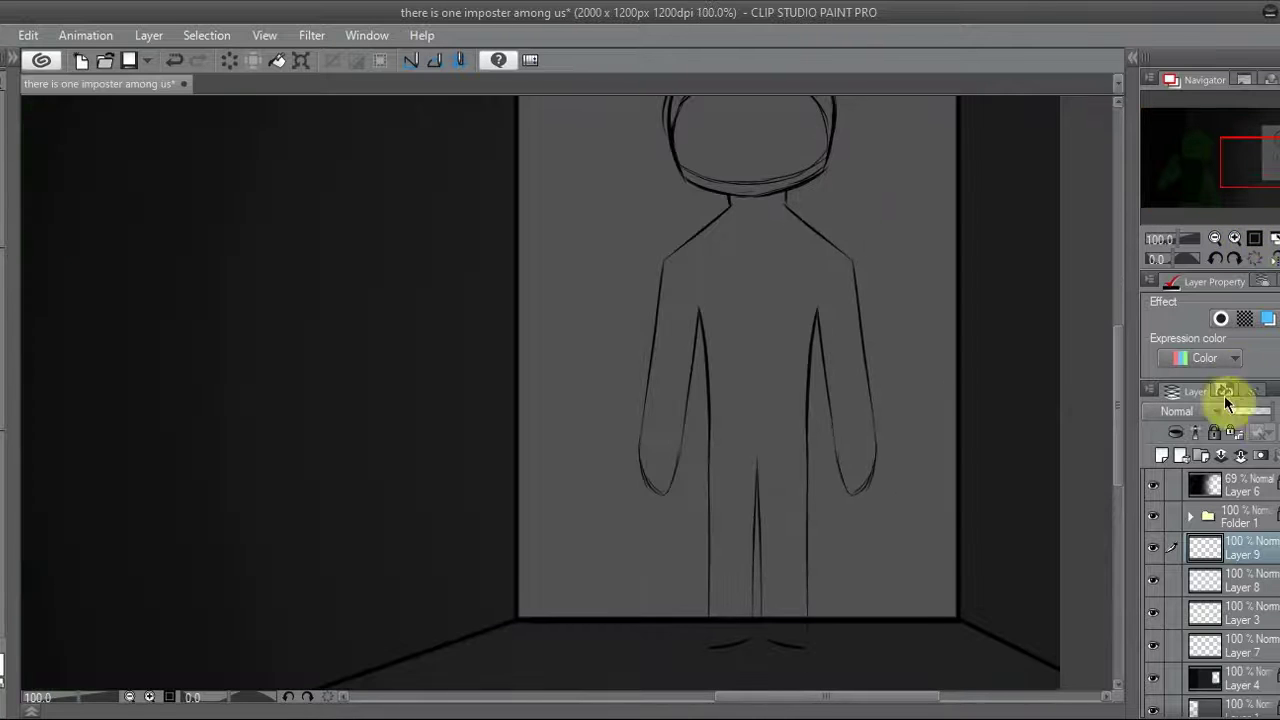
pyautogui.moveTo(1243, 180); pyautogui.dragTo(1263, 148)
pyautogui.click(1243, 458)
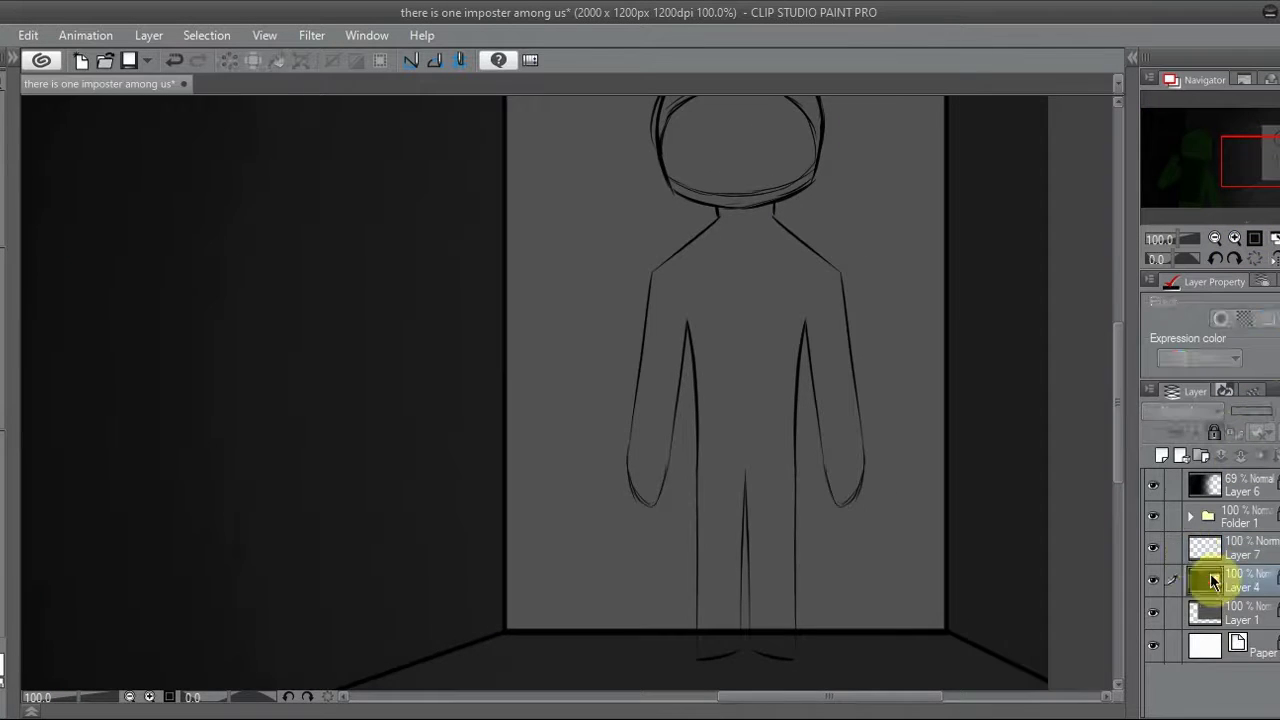
# Hide Layers 1, 4 and 6 and fill the visor with dark blue-grey (H 229, S 17, V 14) on a new layer below the outline
pyautogui.click(1153, 612)
pyautogui.click(1153, 485)
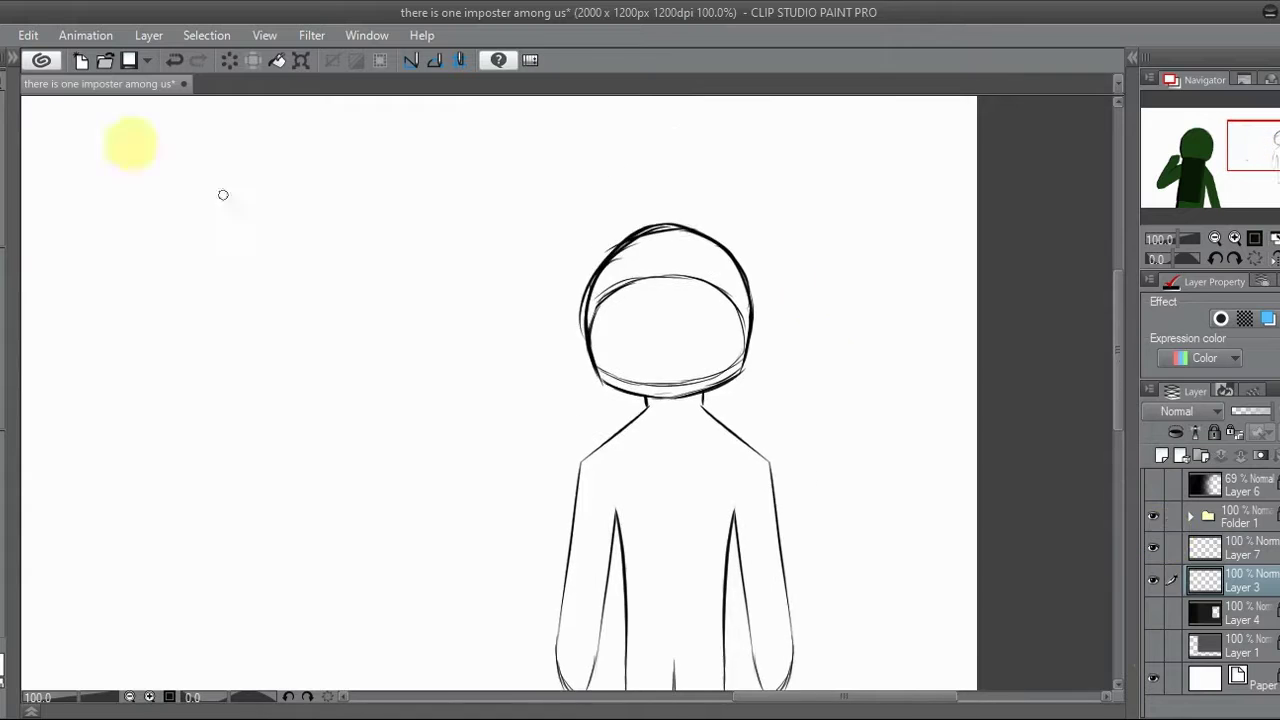
pyautogui.click(10, 360)
pyautogui.click(62, 676)
pyautogui.press('g')
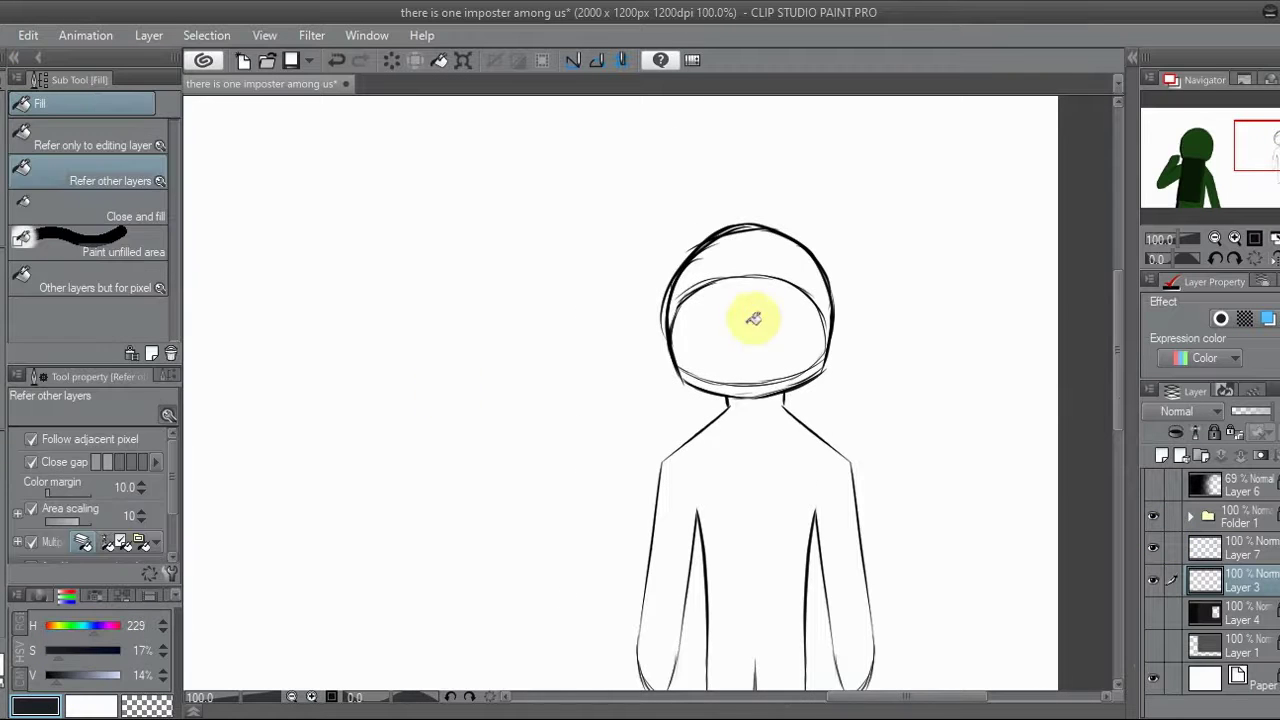
pyautogui.click(751, 320)
pyautogui.press('p')
pyautogui.scroll(2, 734, 354)
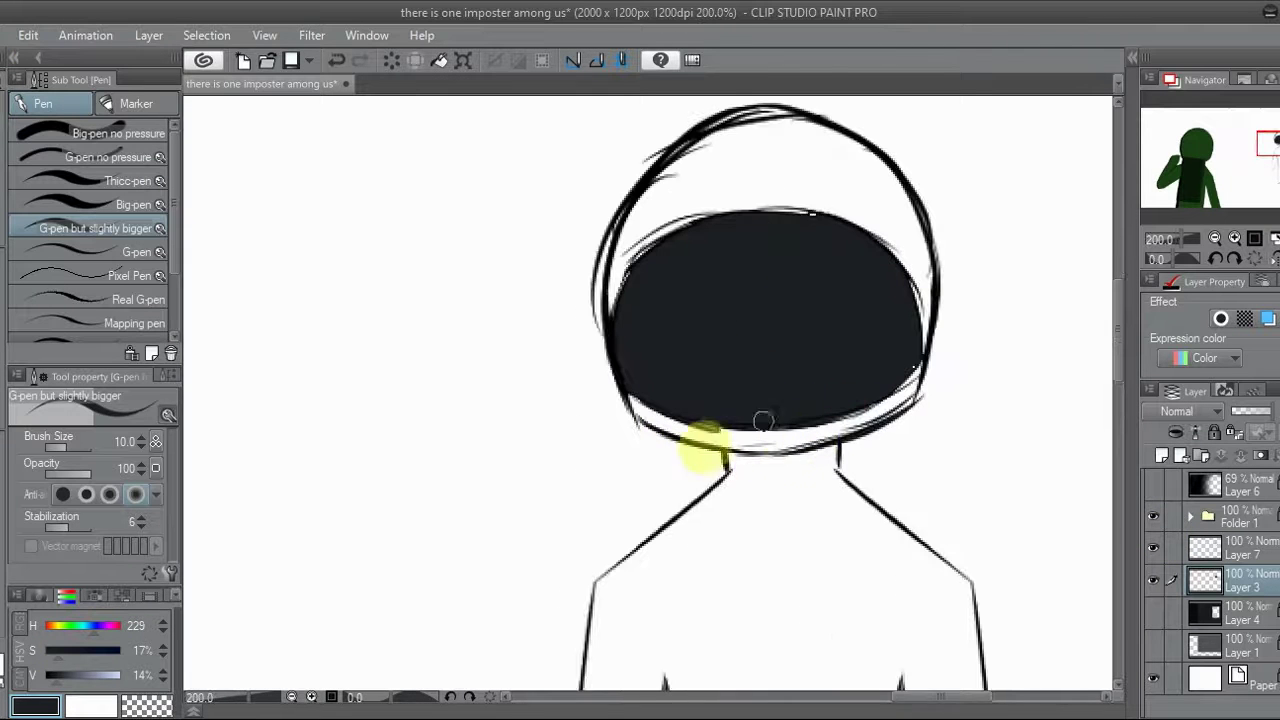
# Fill the figure's body, neck and helmet with purple (H 313, S 42, V 60) on a new layer below the visor layer
pyautogui.click(1225, 605)
pyautogui.click(1161, 455)
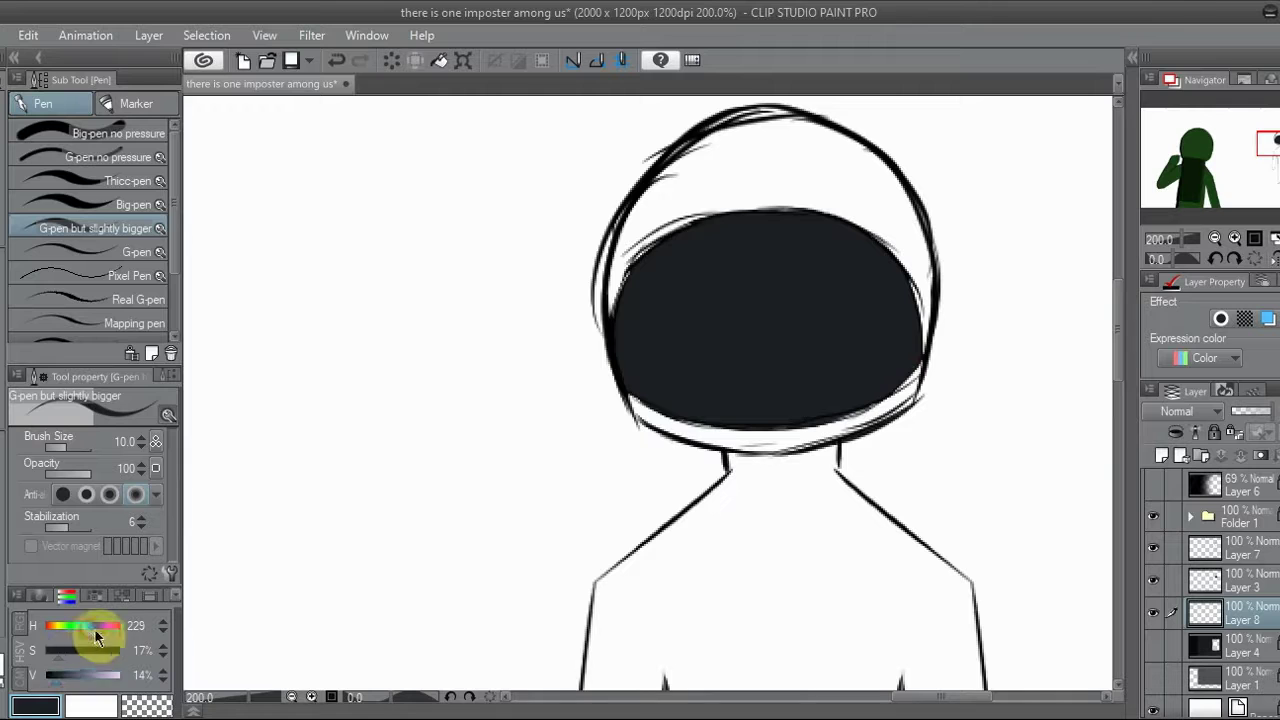
pyautogui.press('g')
pyautogui.click(84, 676)
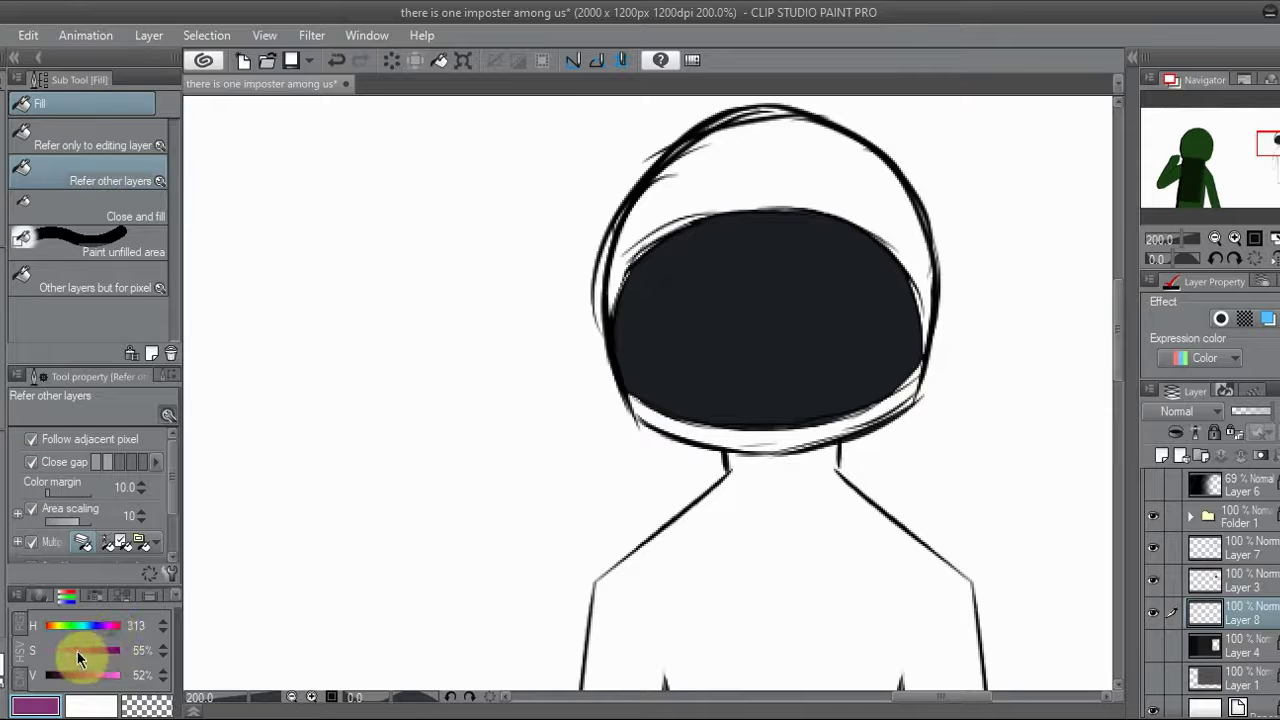
pyautogui.click(80, 651)
pyautogui.click(90, 675)
pyautogui.click(798, 573)
pyautogui.click(878, 198)
pyautogui.click(803, 434)
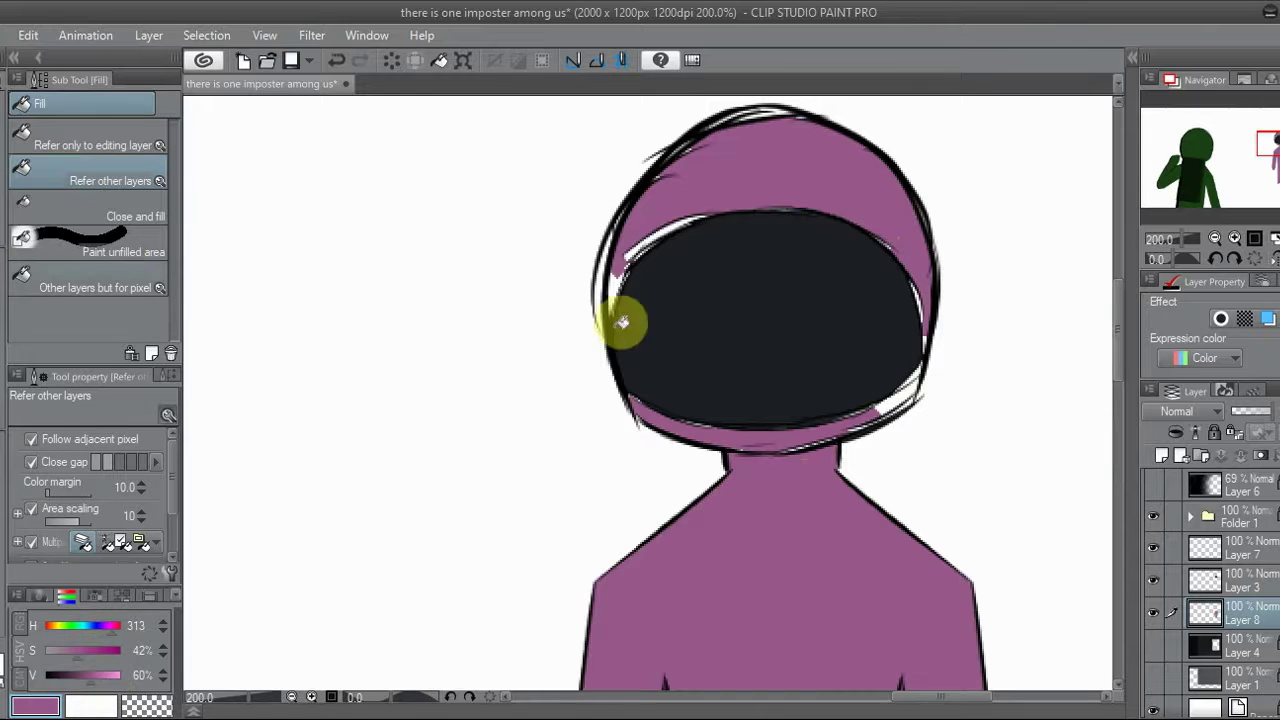
# Paint the unfilled purple gaps along the helmet rim, feet and hands with the slightly bigger G-pen at size 10
pyautogui.press('p')
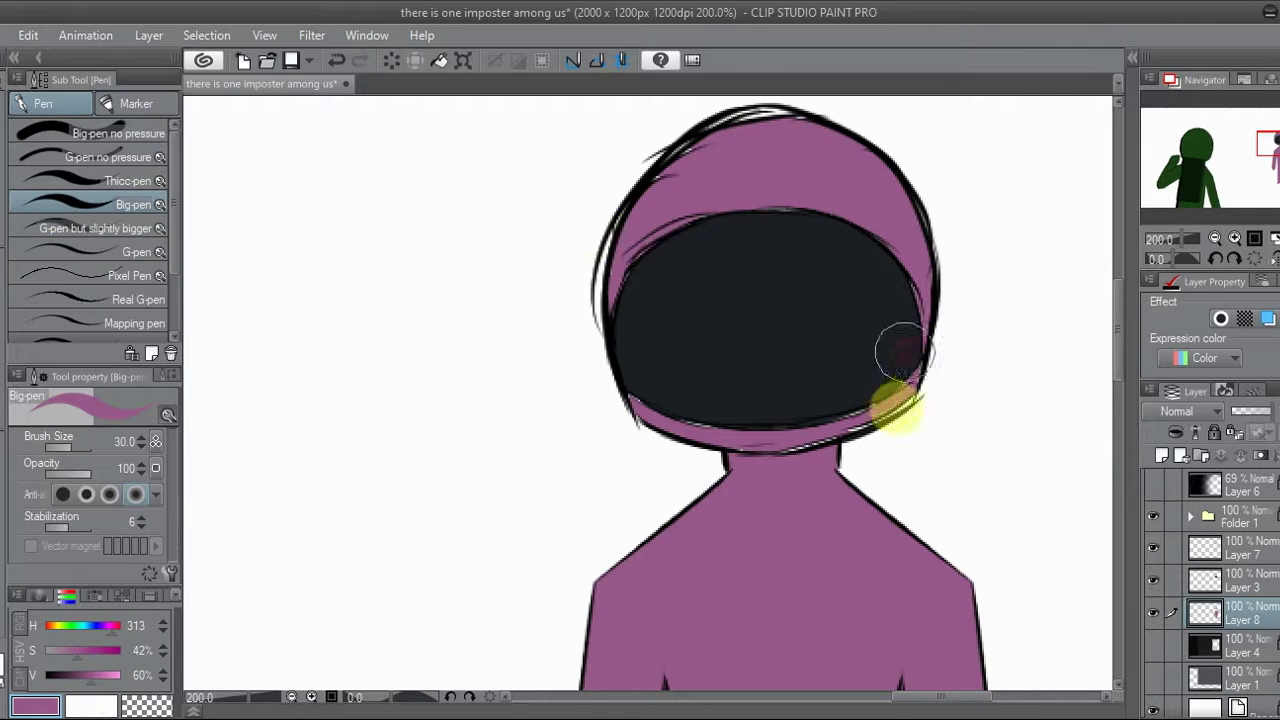
pyautogui.click(95, 228)
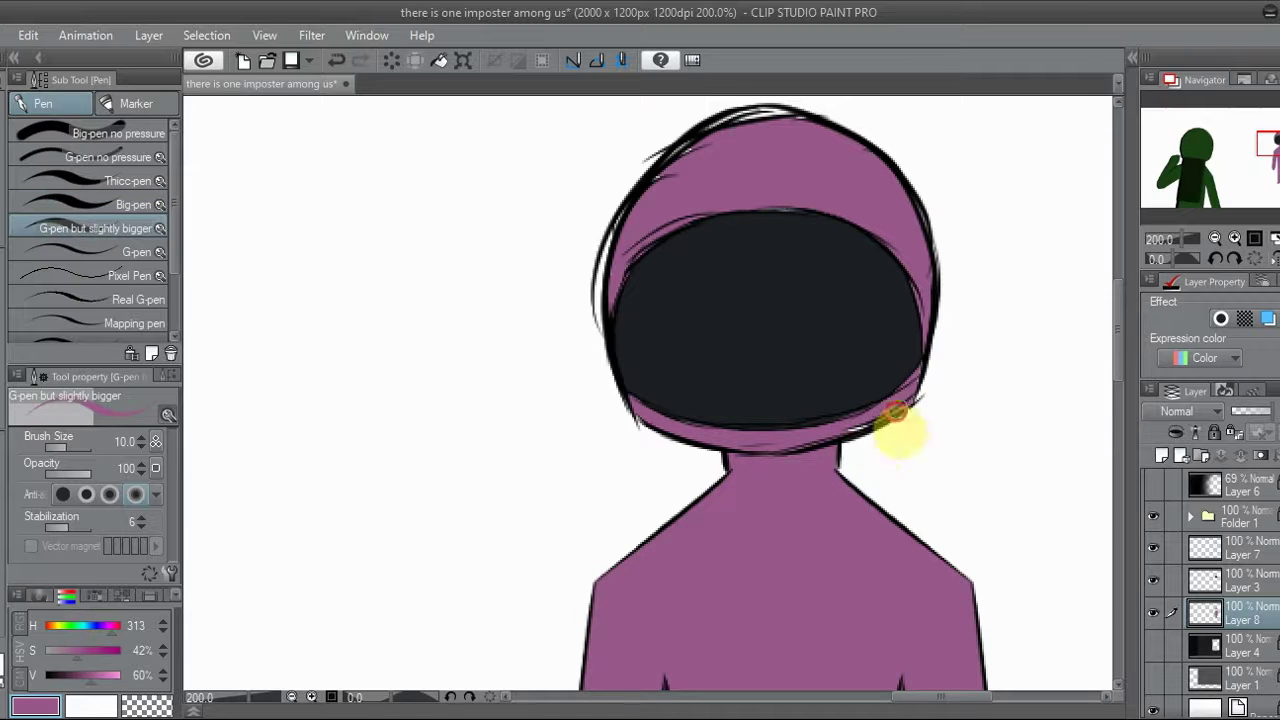
pyautogui.scroll(-5, 640, 450)
pyautogui.scroll(2, 638, 603)
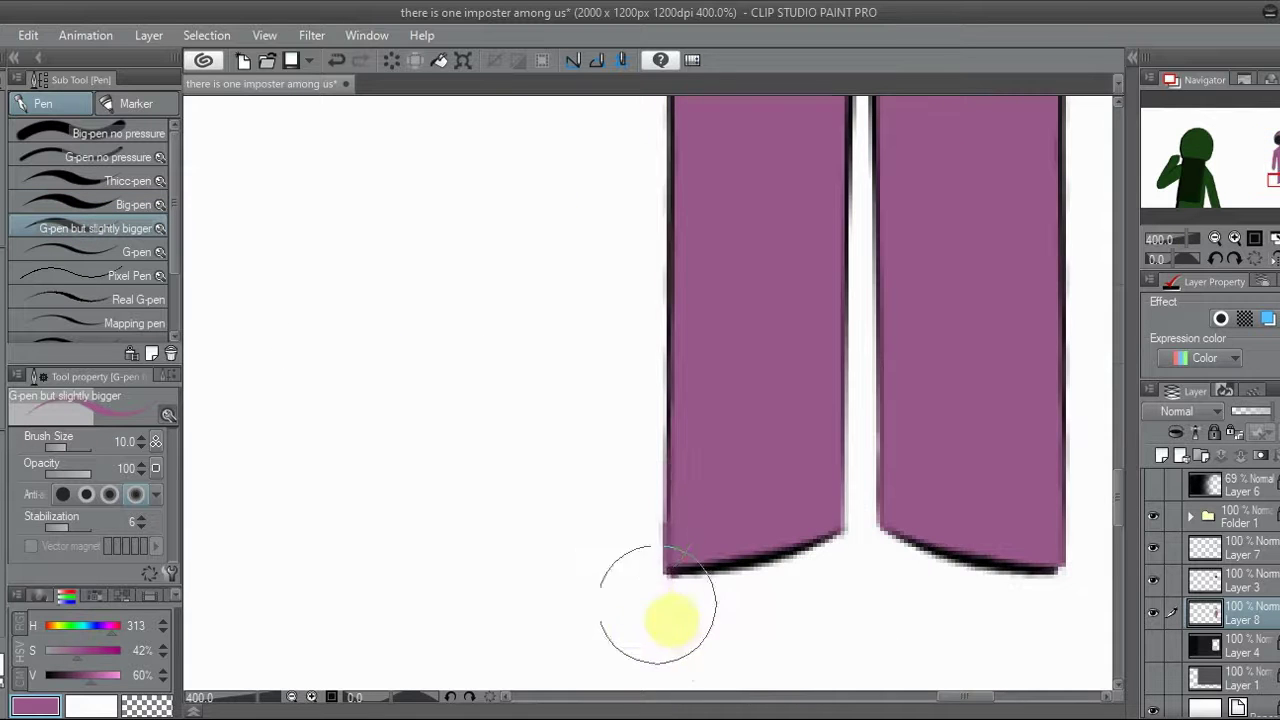
pyautogui.scroll(-6, 686, 509)
pyautogui.scroll(3, 528, 452)
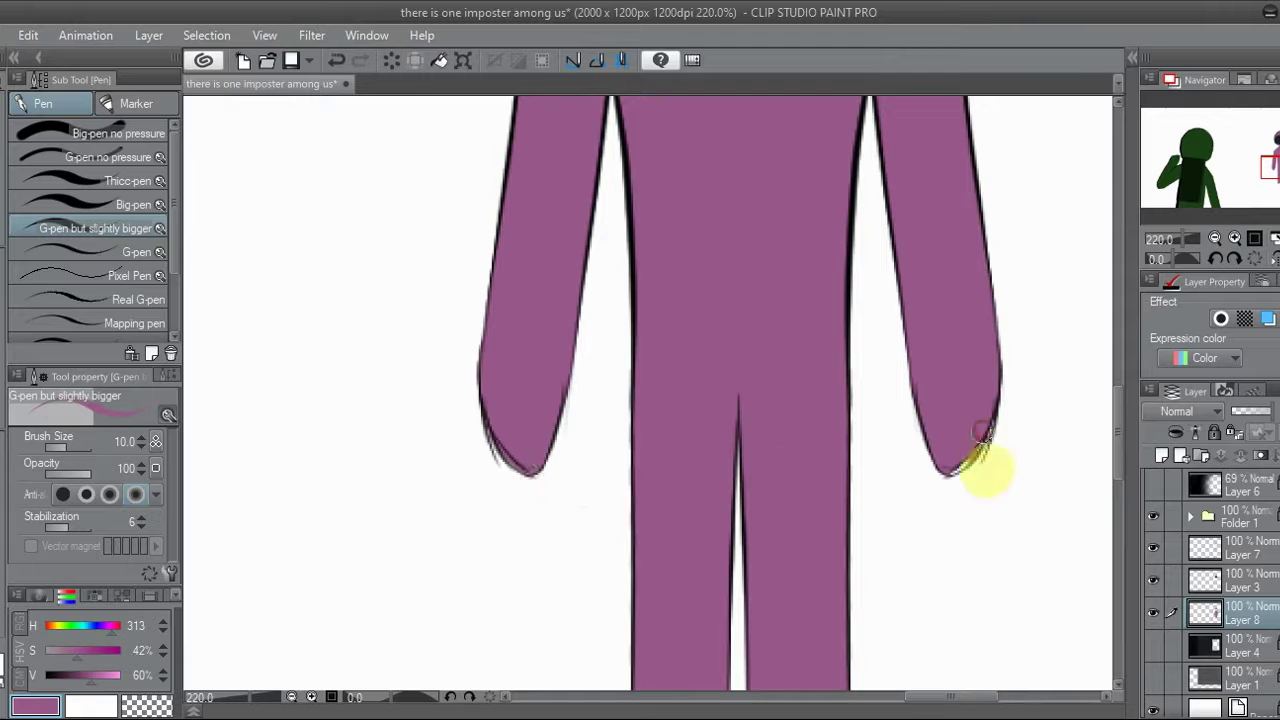
pyautogui.scroll(-5, 983, 437)
# Shade the whole figure with a black clipped copy of its colour layer at 52% opacity
pyautogui.click(1165, 582)
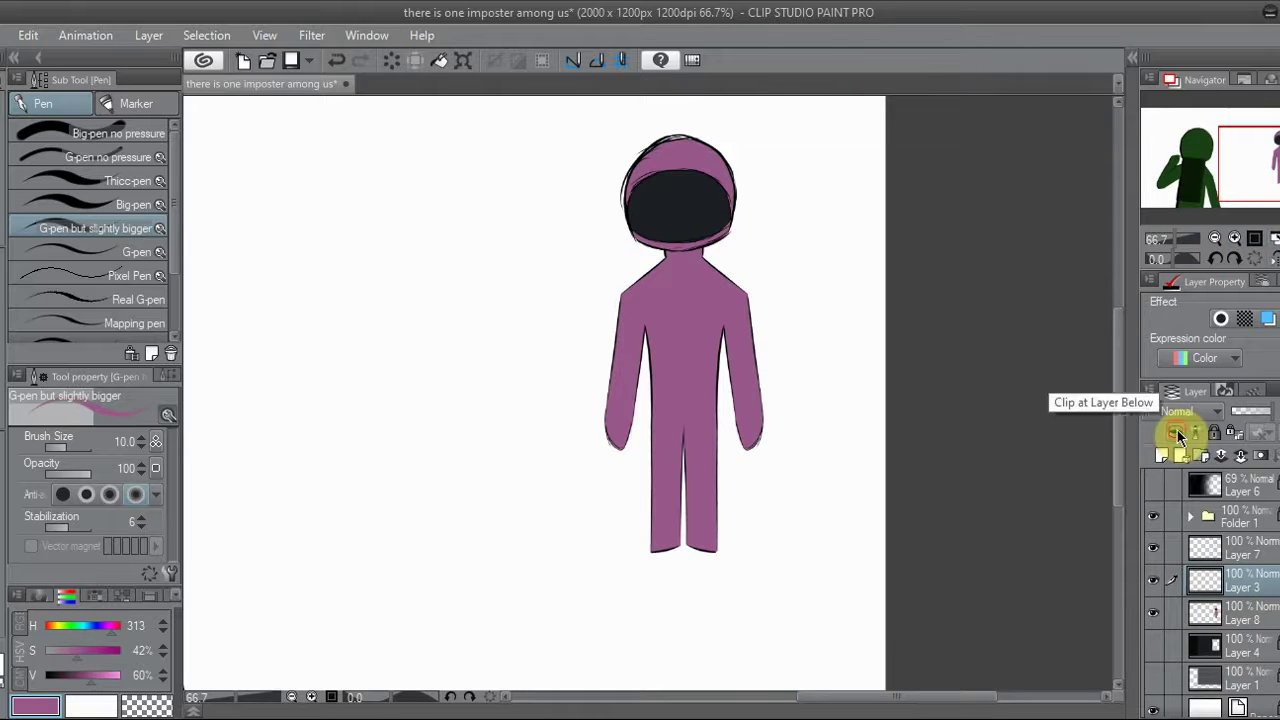
pyautogui.click(51, 678)
pyautogui.scroll(5, 893, 265)
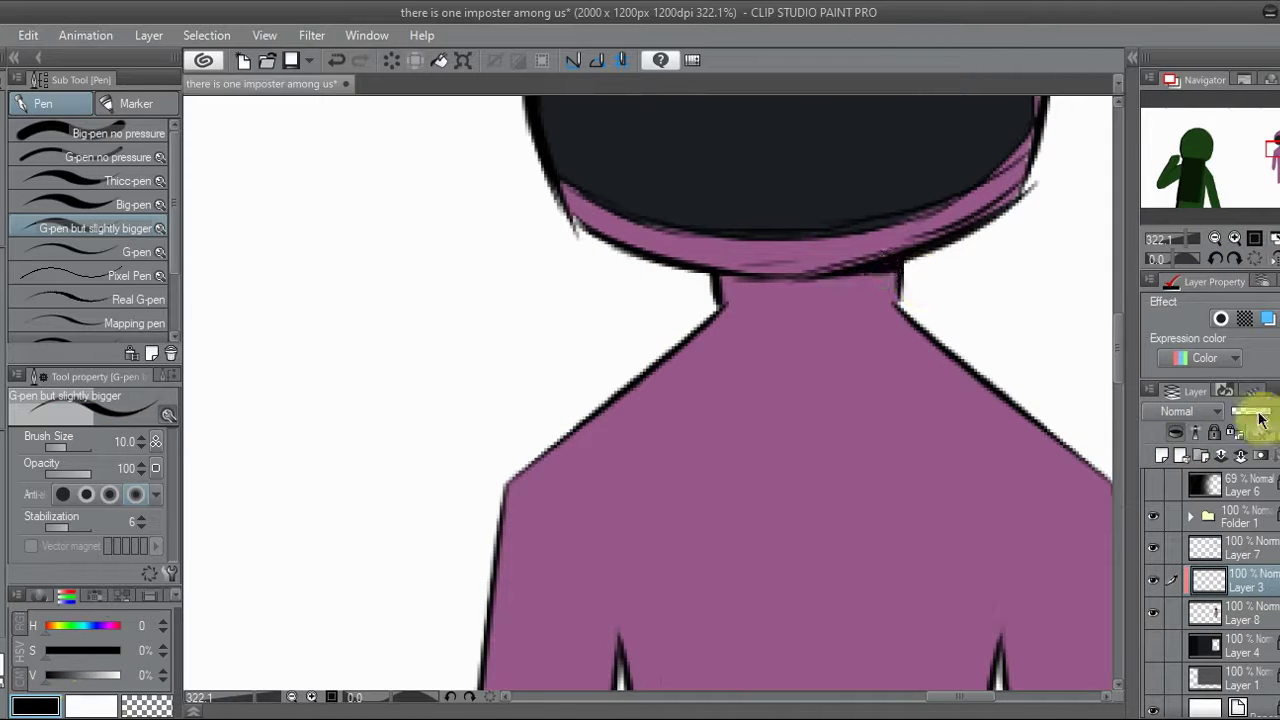
pyautogui.scroll(-8, 762, 298)
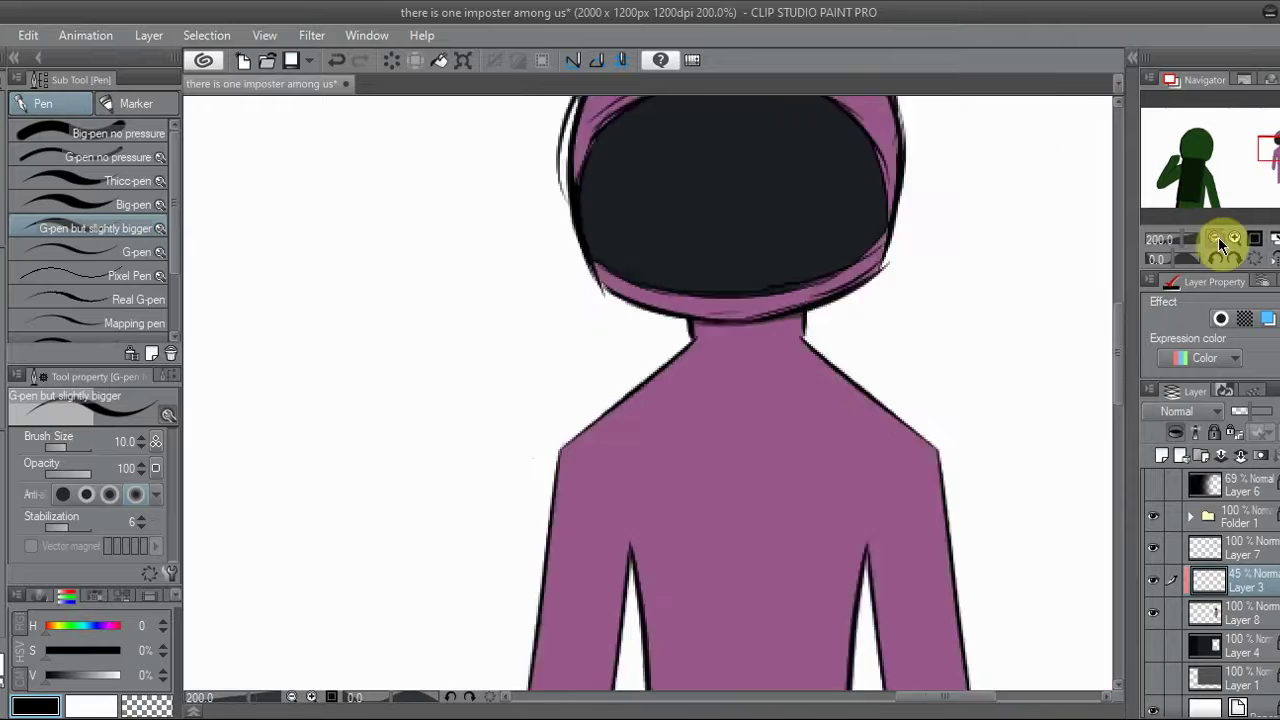
pyautogui.hotkey('ctrl', 'e')
pyautogui.hotkey('ctrl', 'z')
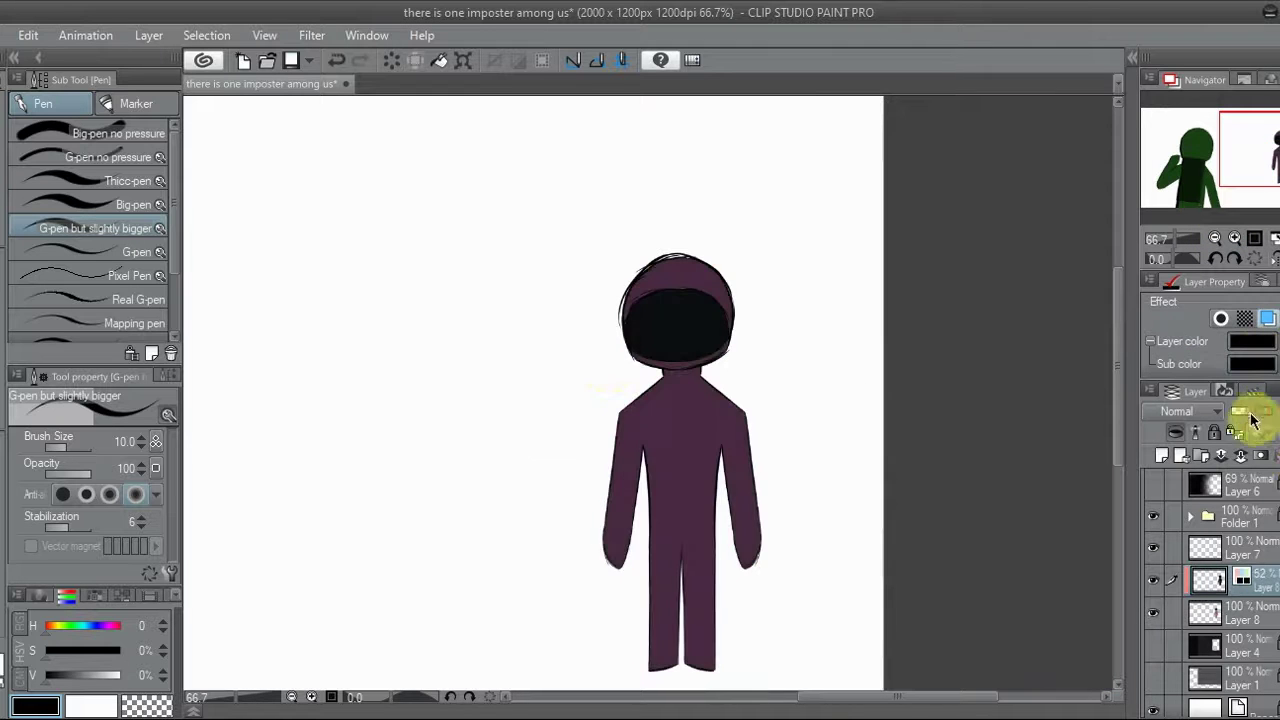
pyautogui.scroll(4, 1230, 160)
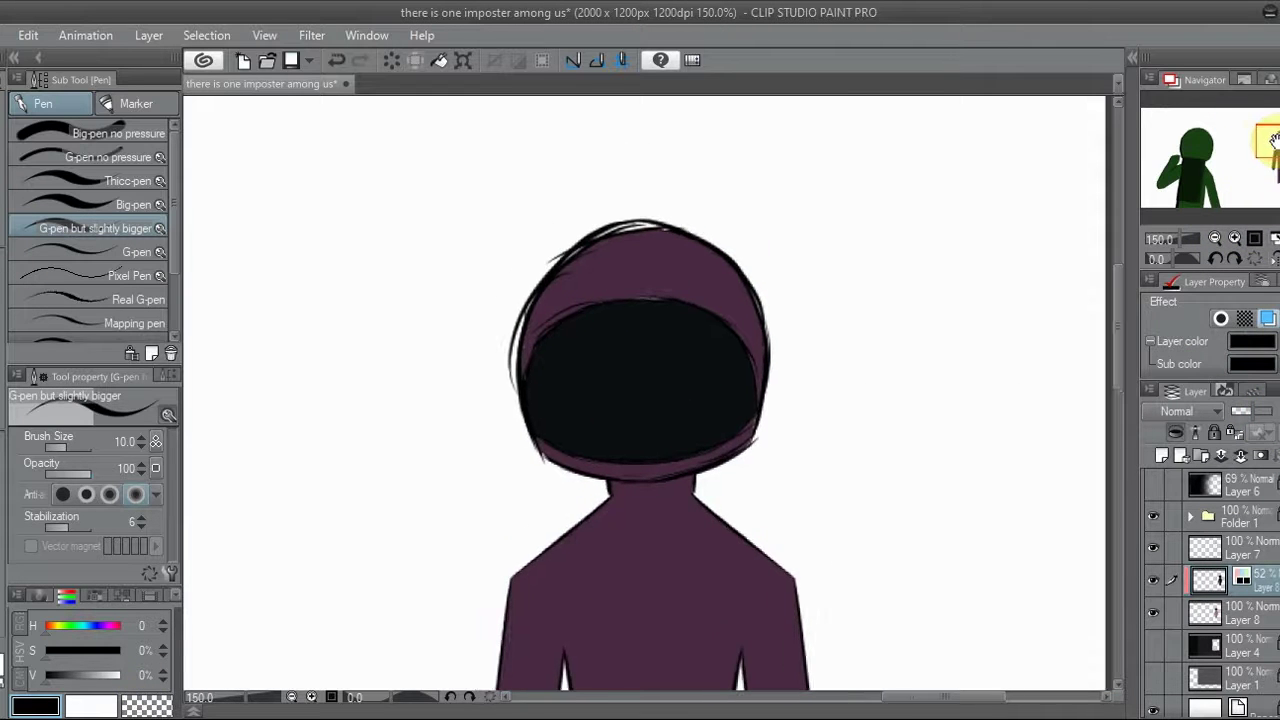
# Show Layer 4 and erase thin strips of the shading along the arms' edges with the size 5 G-pen as rim highlights
pyautogui.scroll(-3, 757, 480)
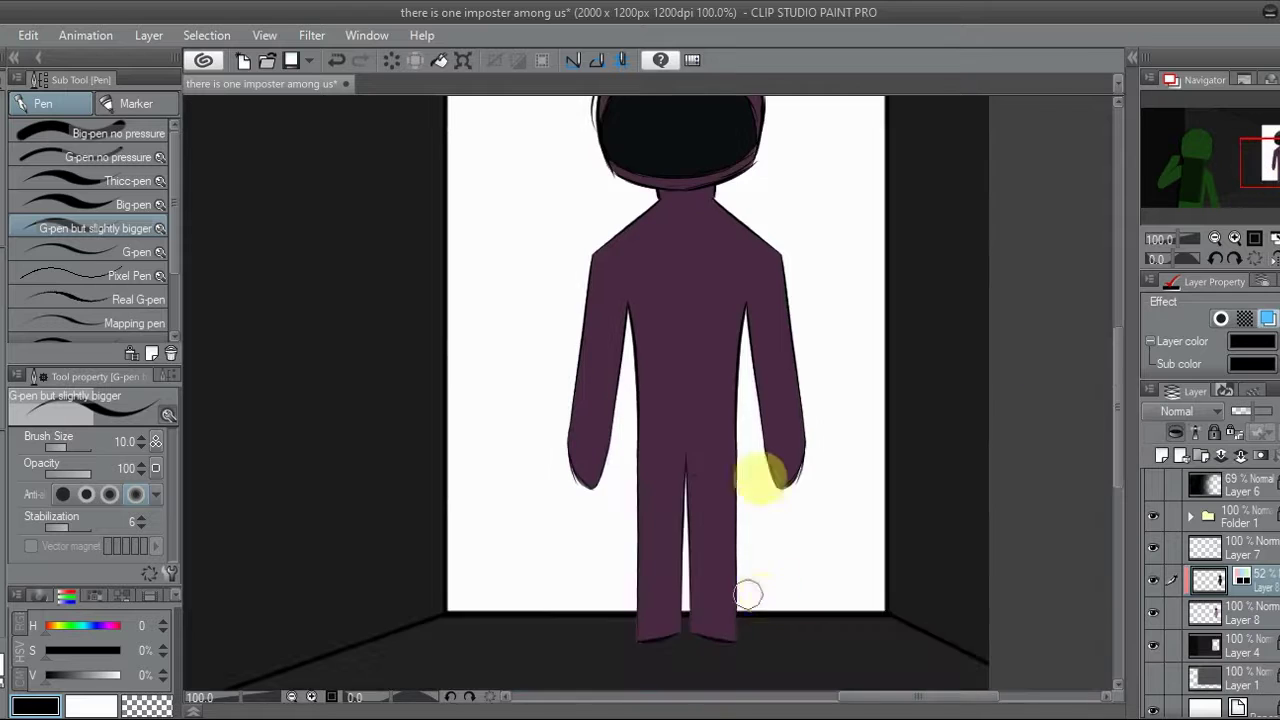
pyautogui.scroll(2, 810, 215)
pyautogui.moveTo(806, 187); pyautogui.dragTo(852, 532)
pyautogui.press('.')
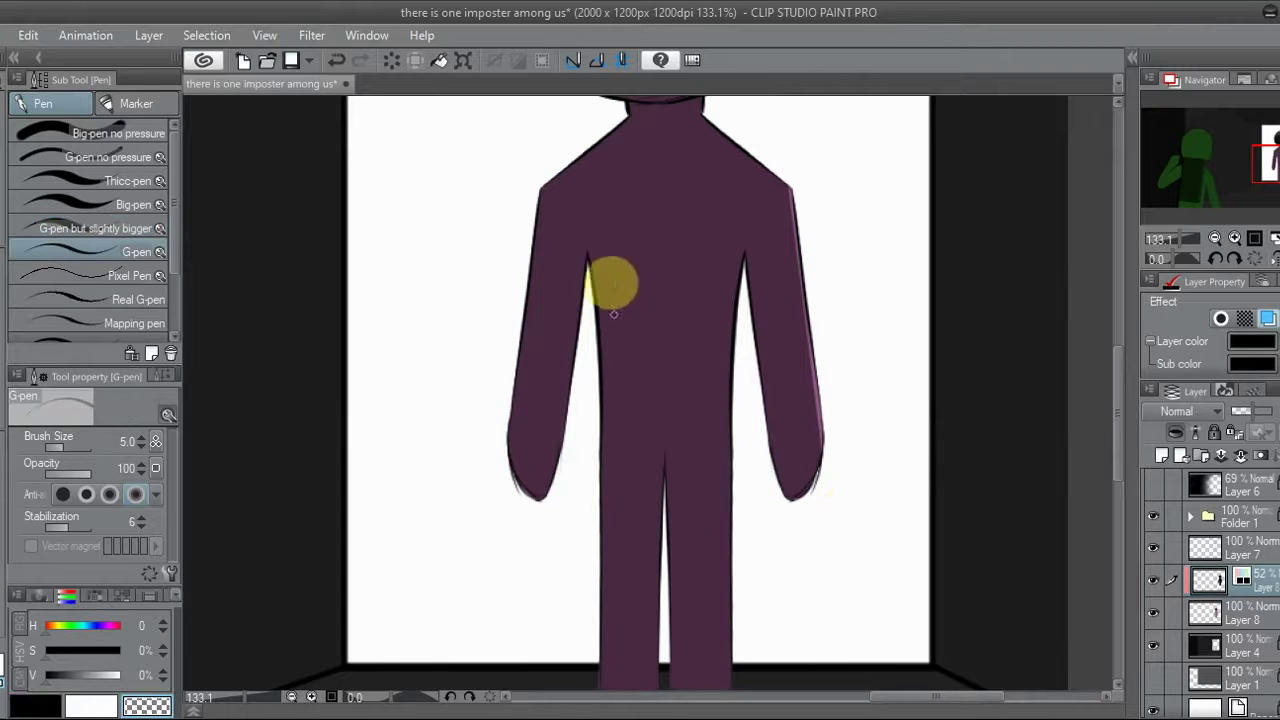
pyautogui.moveTo(586, 263); pyautogui.dragTo(561, 449)
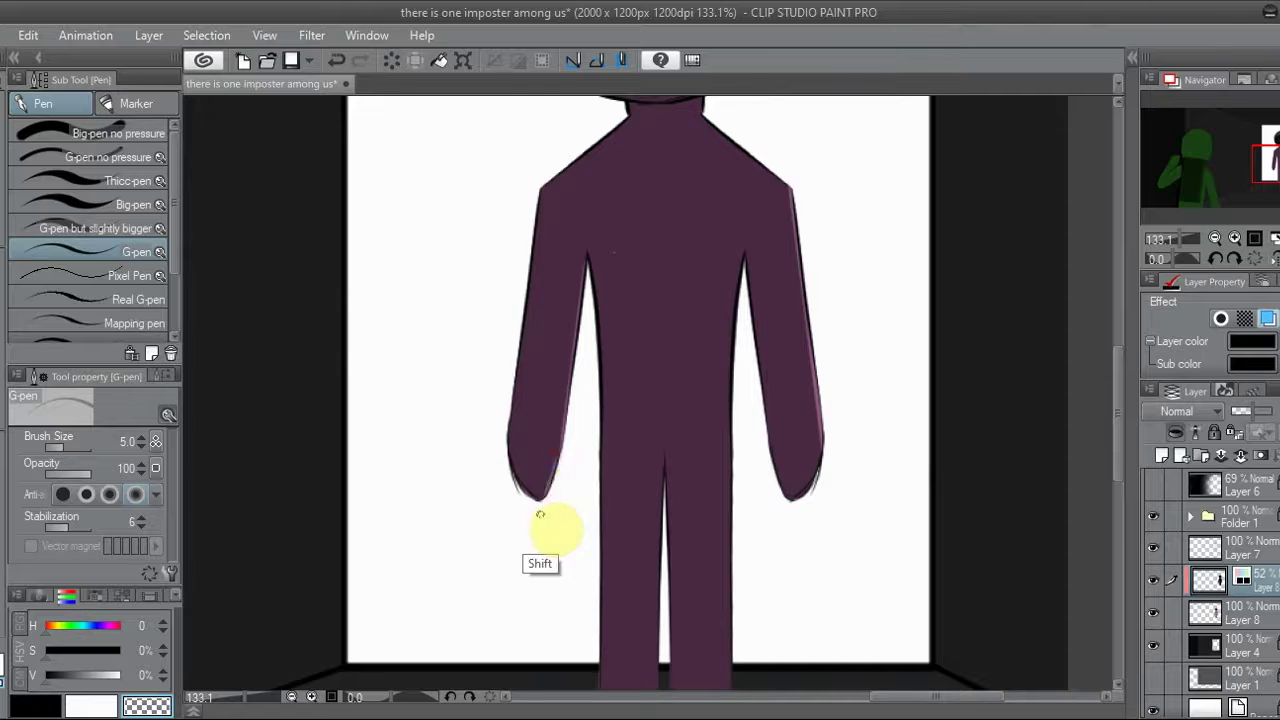
pyautogui.scroll(2, 915, 430)
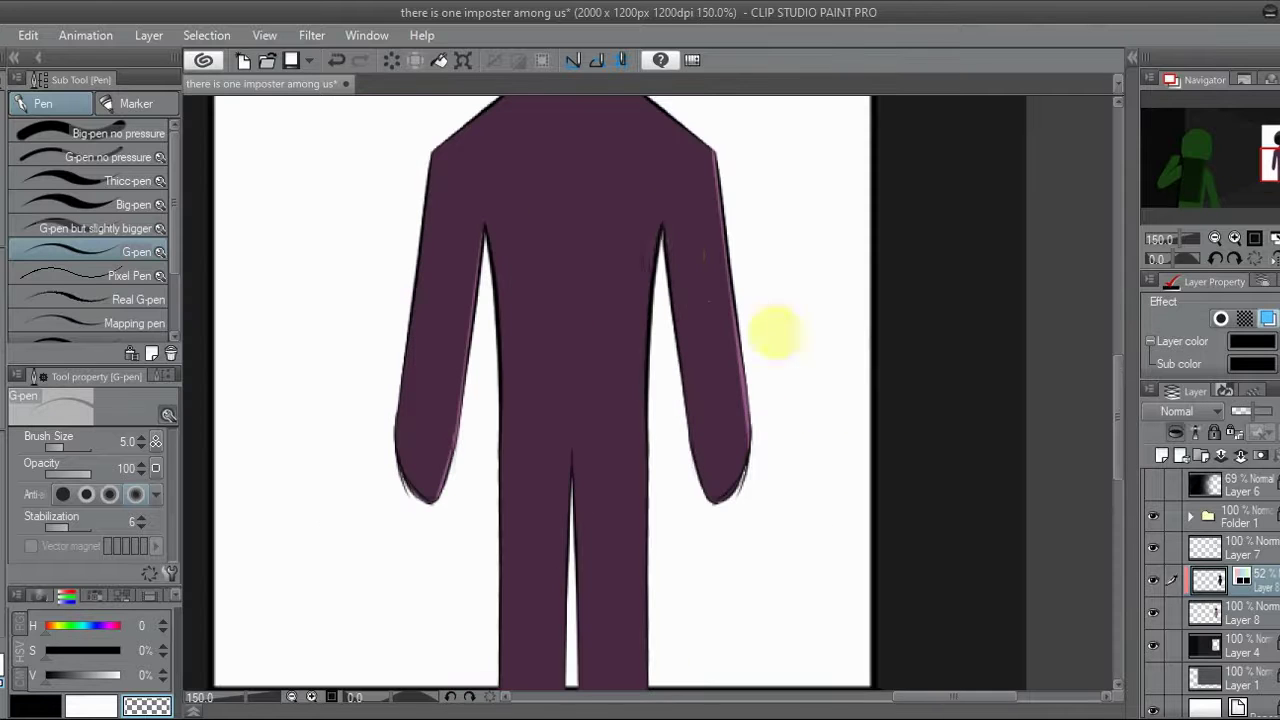
# Erase a thin strip of shading down one side of the torso and leg as a rim highlight
pyautogui.moveTo(648, 340); pyautogui.dragTo(647, 562)
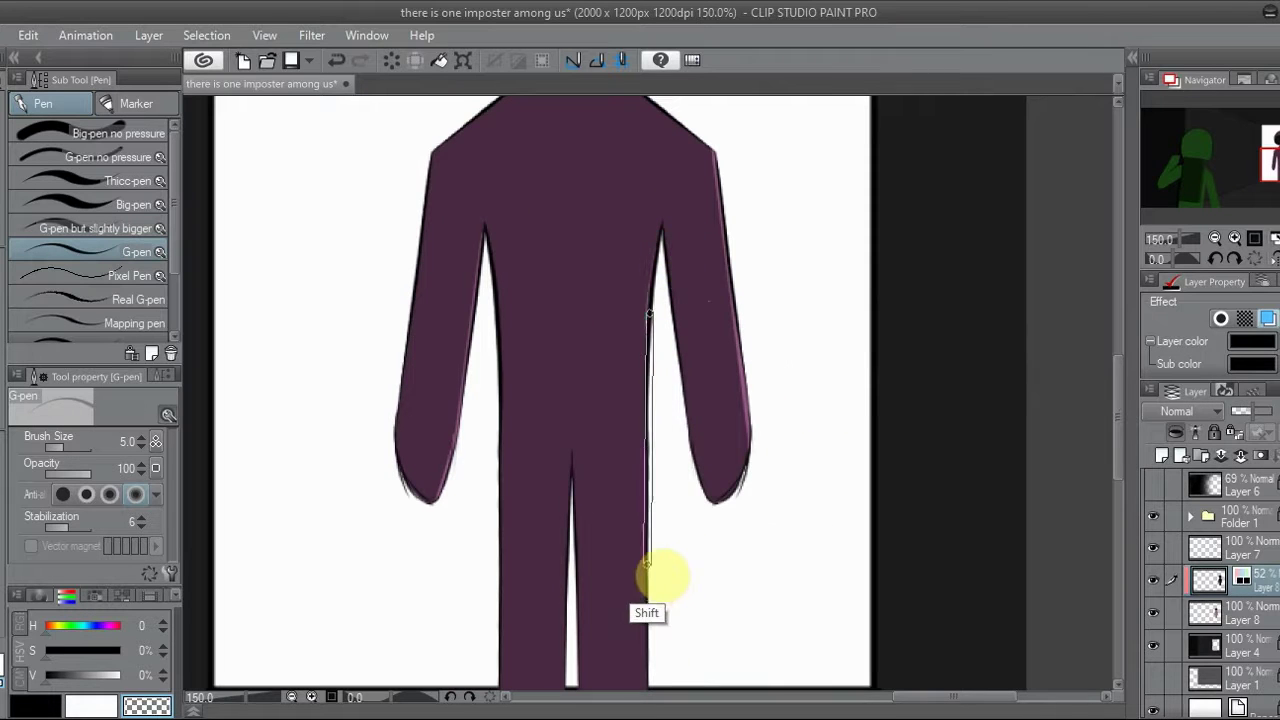
pyautogui.moveTo(654, 480); pyautogui.dragTo(750, 378)
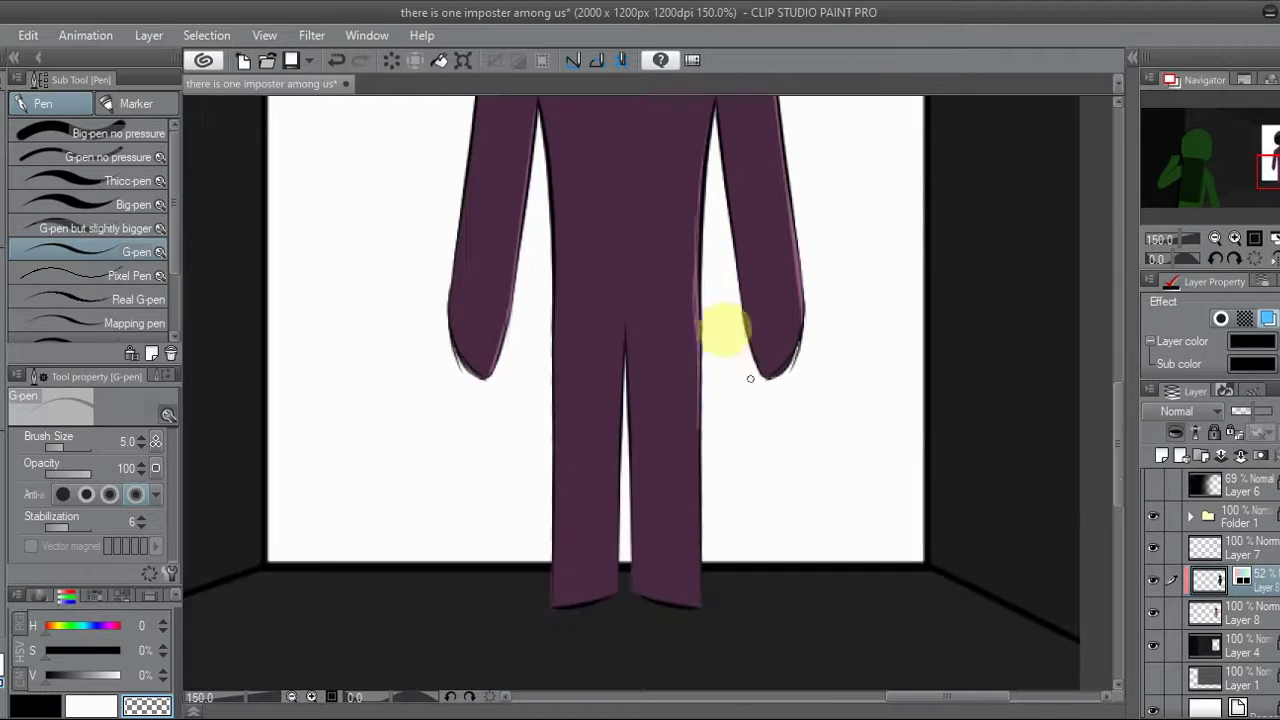
pyautogui.moveTo(700, 216); pyautogui.dragTo(703, 336)
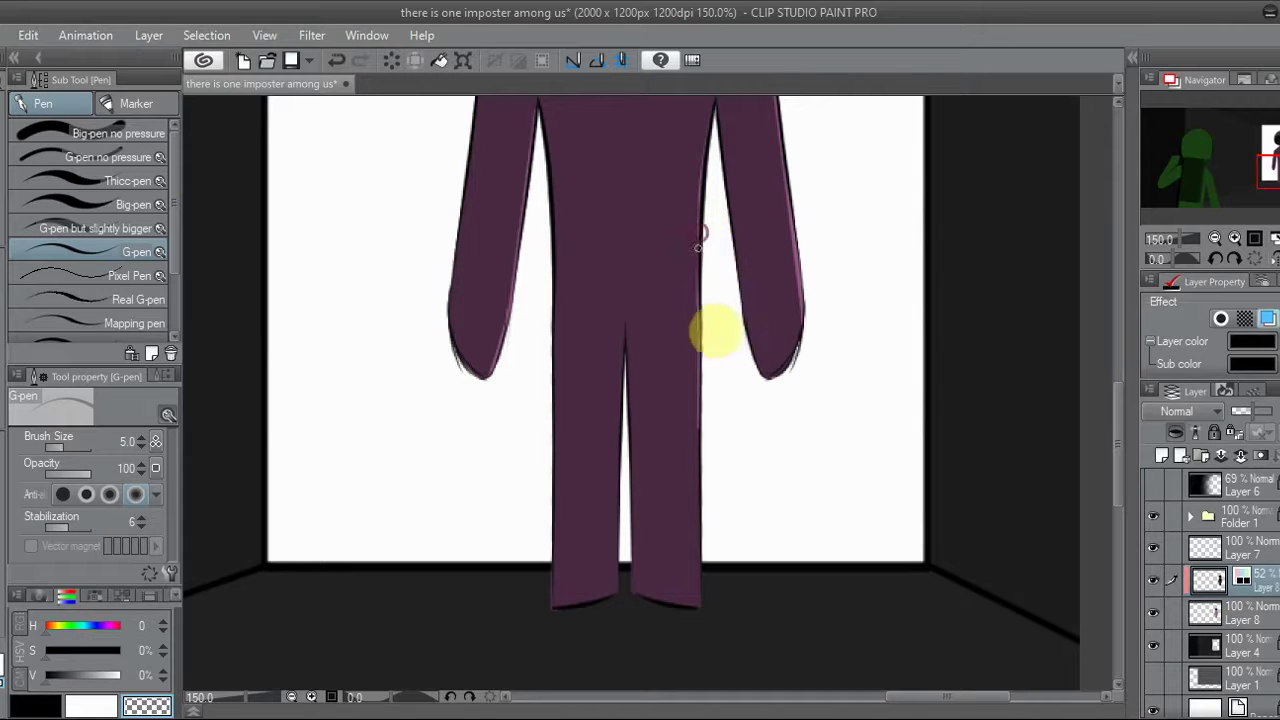
pyautogui.moveTo(700, 572); pyautogui.dragTo(702, 572)
pyautogui.scroll(5, 690, 560)
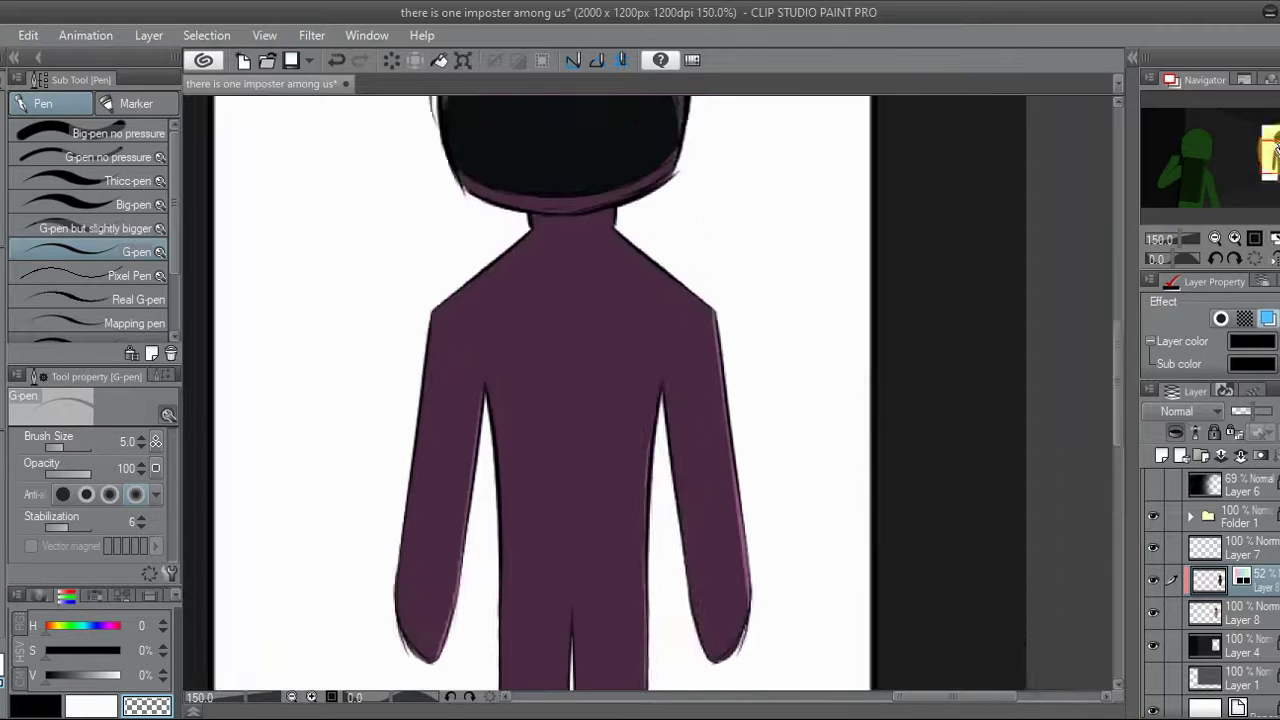
# Erase shading along the neck, shoulder and helmet edge with the size 10 G-pen, mirroring the canvas view for the helmet
pyautogui.scroll(2, 652, 522)
pyautogui.click(125, 230)
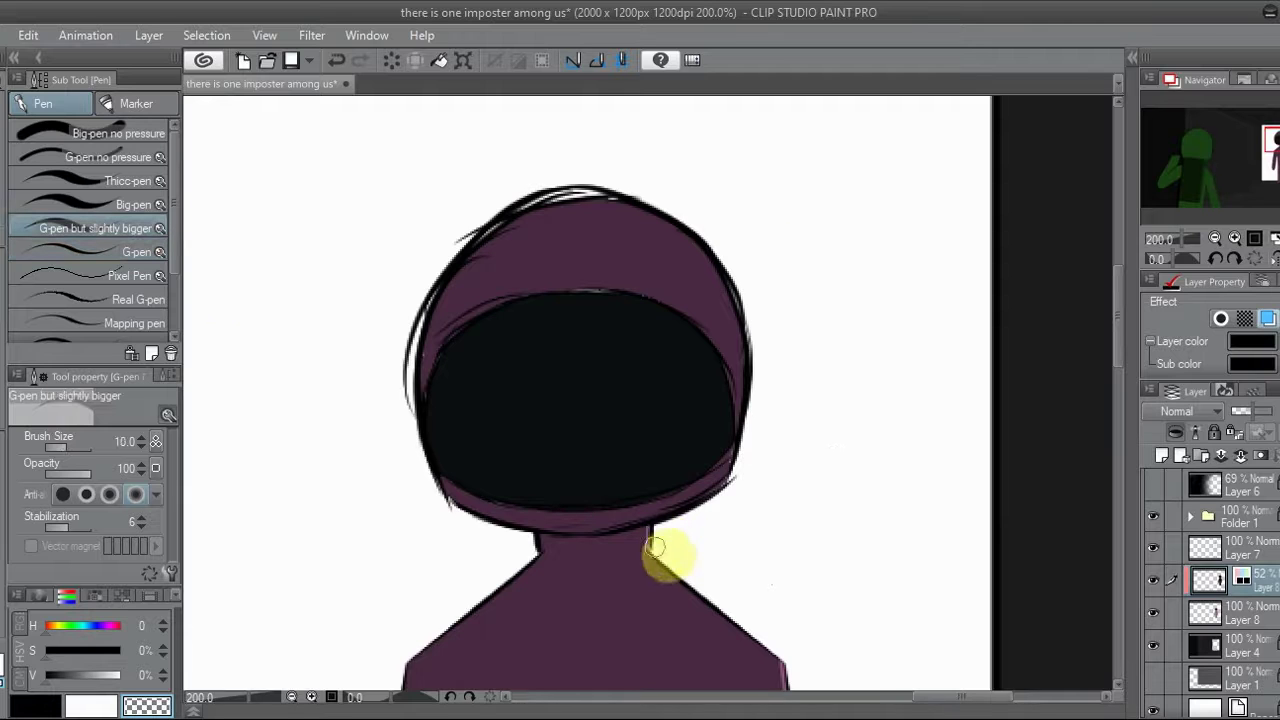
pyautogui.scroll(-3, 803, 657)
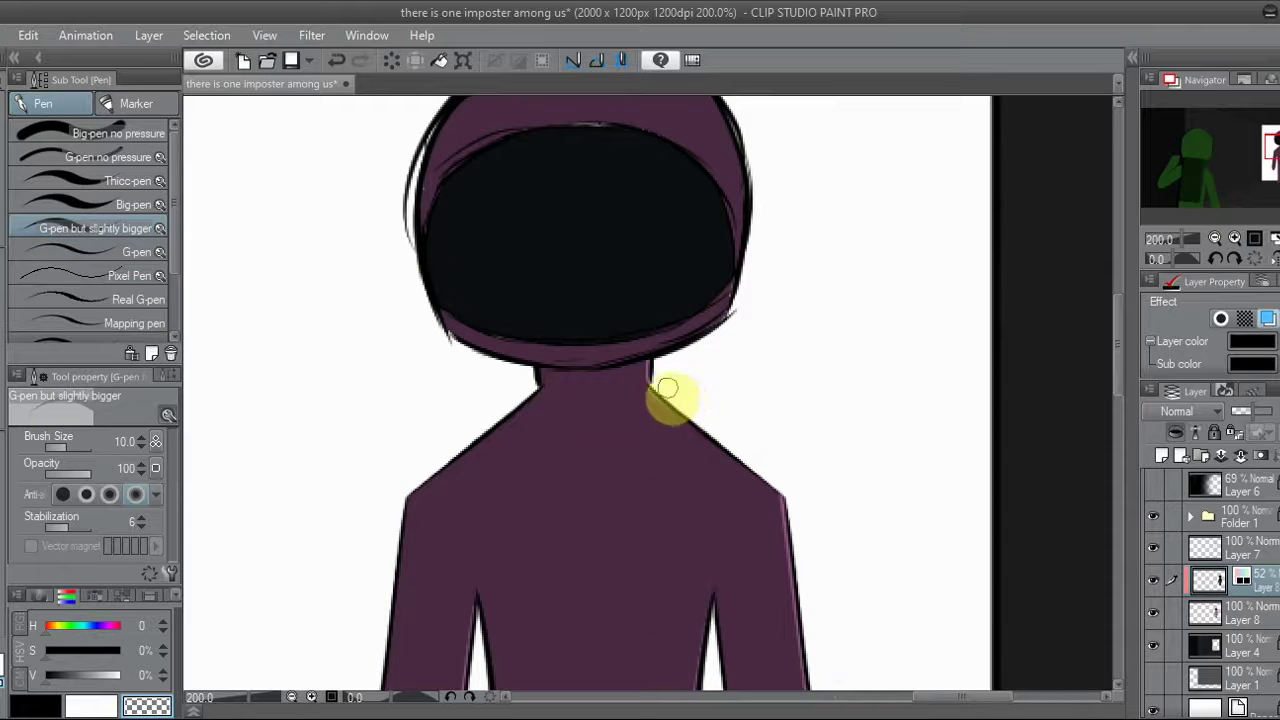
pyautogui.keyDown('shift'); pyautogui.click(786, 490); pyautogui.keyUp('shift')
pyautogui.scroll(3, 817, 506)
pyautogui.press('h')
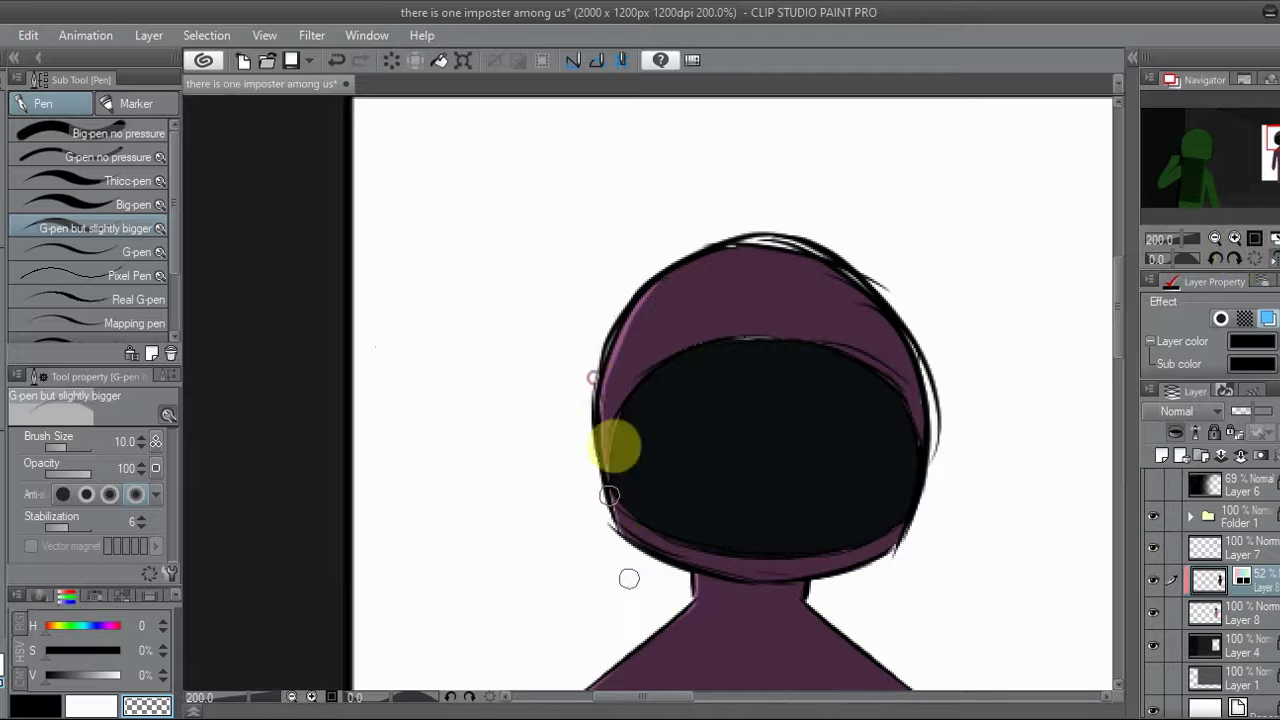
# Airbrush a soft reflection into the visor with the Small airbrush and merge the figure's layers into Layer 8
pyautogui.click(1235, 242)
pyautogui.press('b')
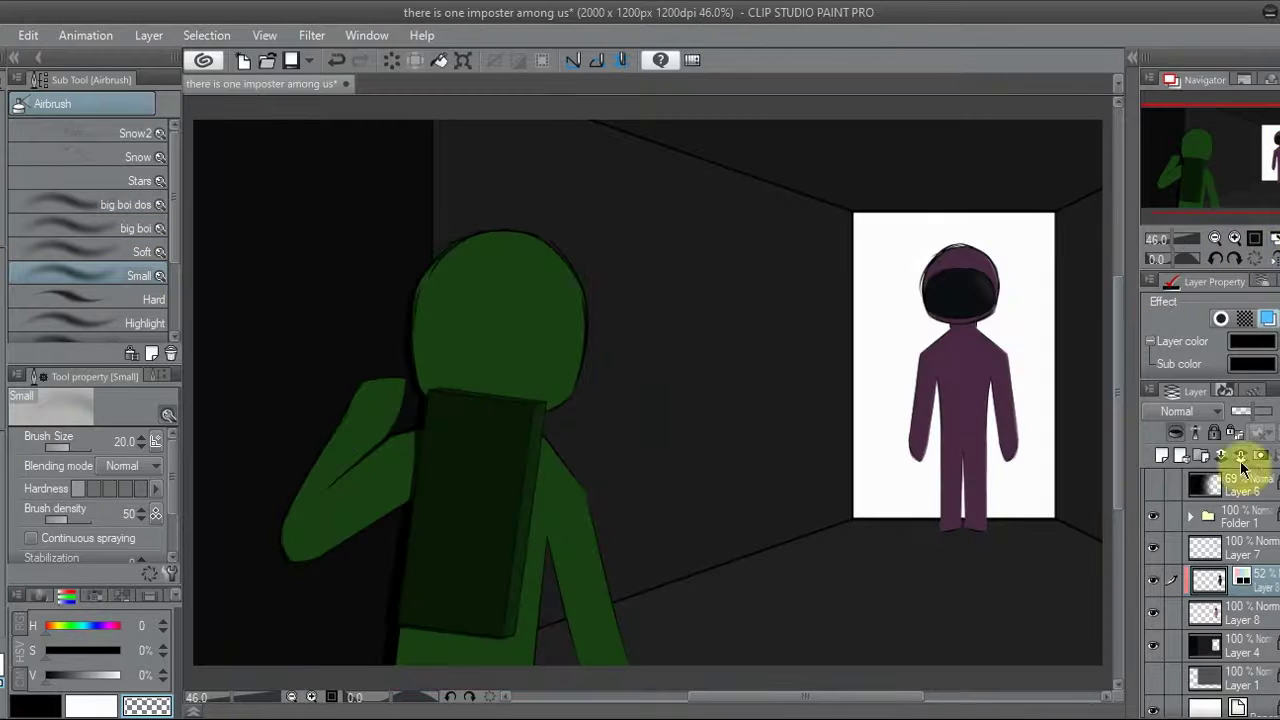
pyautogui.click(1250, 468)
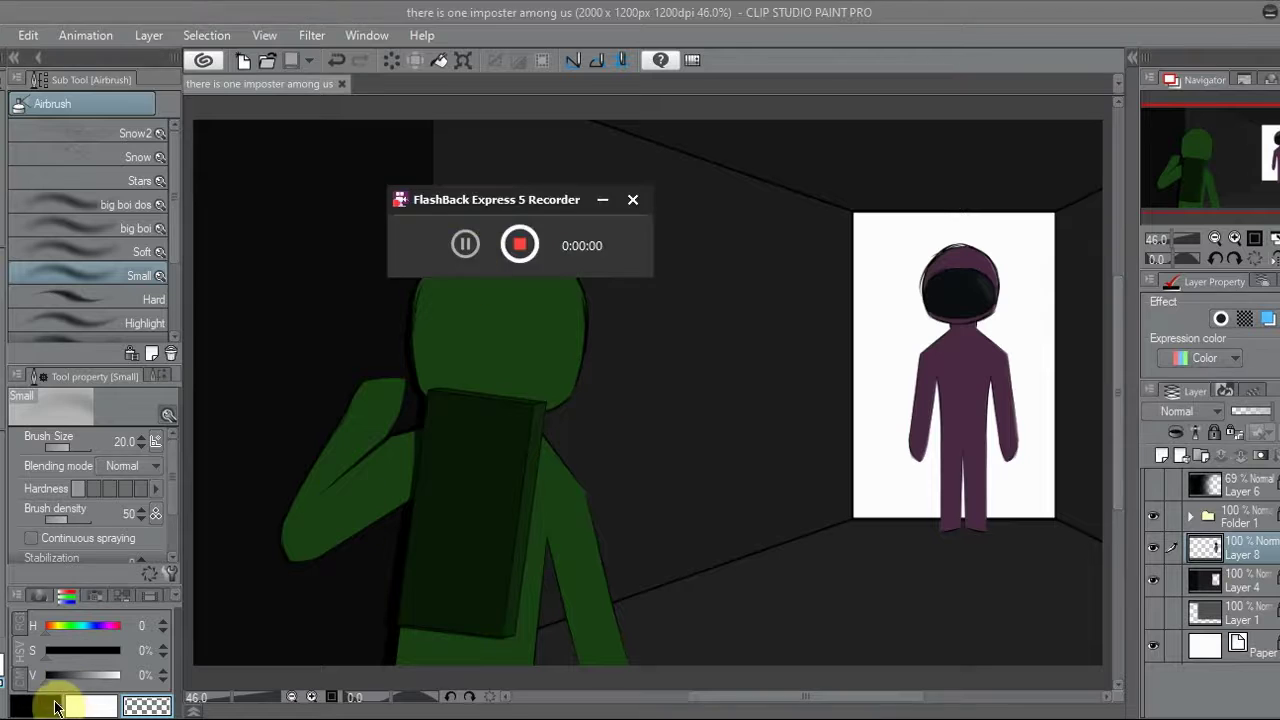
# Add a new layer above the figure for pen outlines and show Layer 1
pyautogui.press('p')
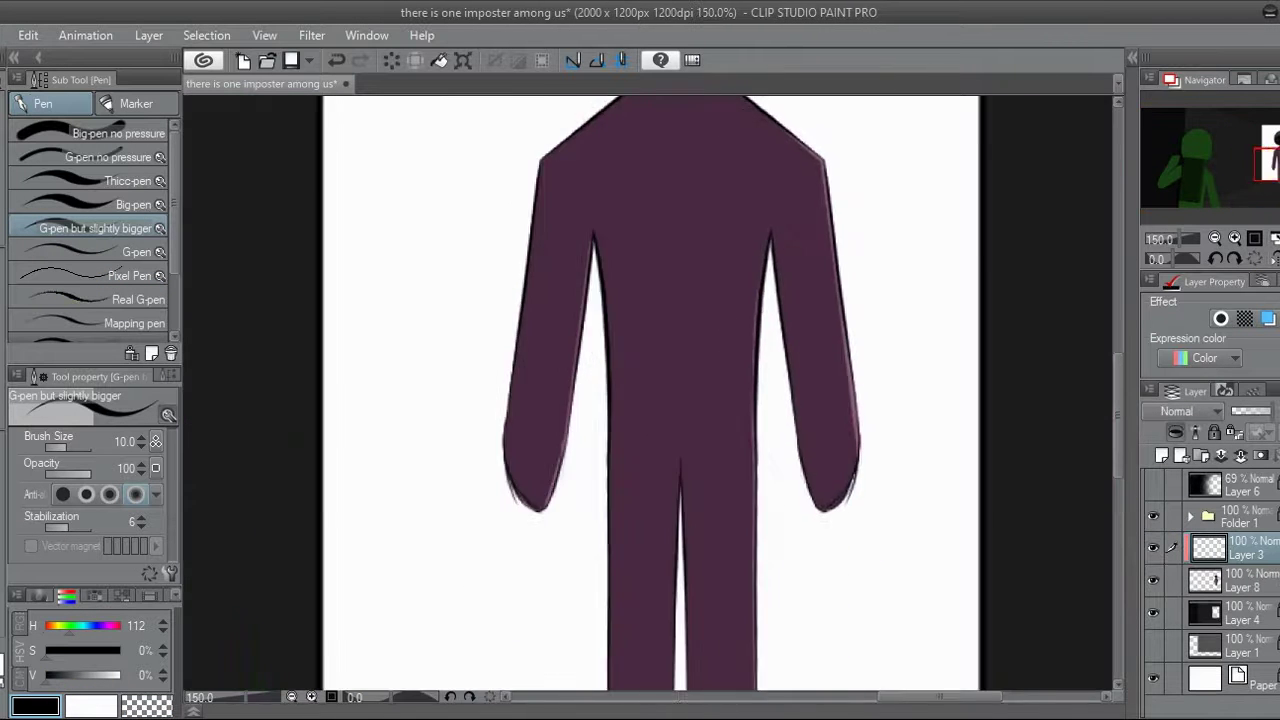
pyautogui.click(1161, 455)
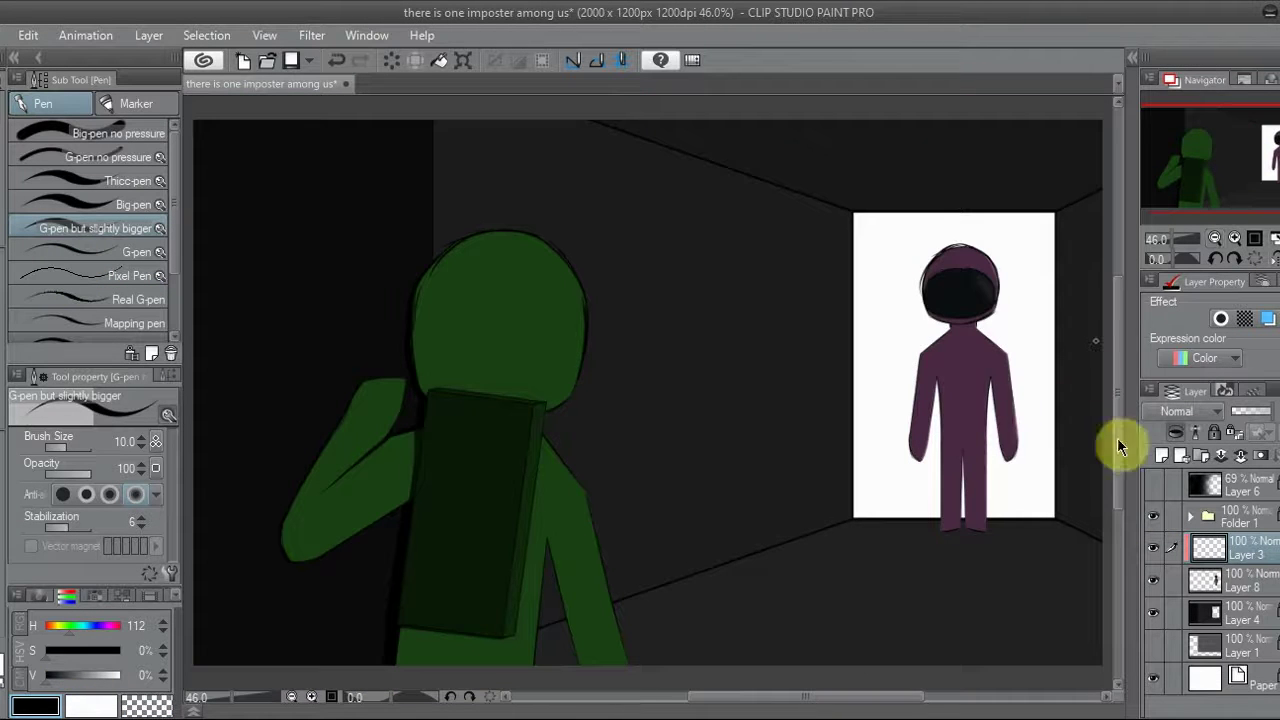
pyautogui.click(1240, 243)
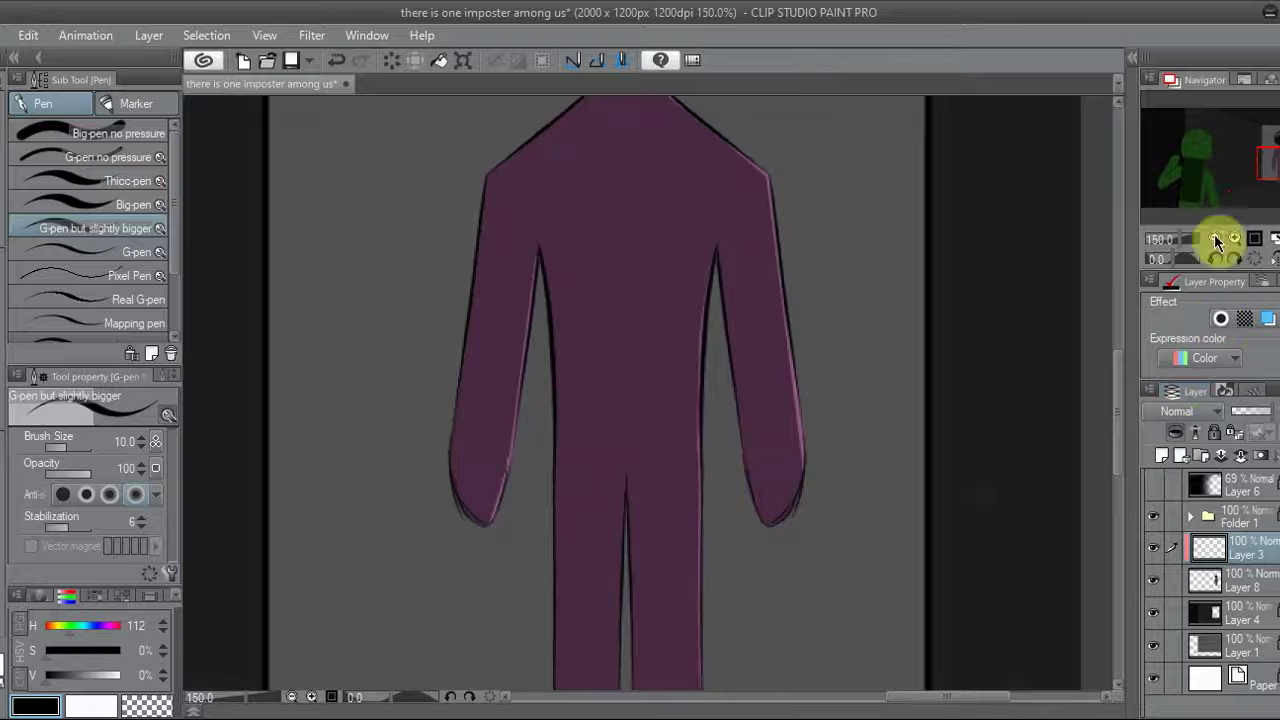
pyautogui.click(1217, 243)
# Trace the figure's helmet and visor outline in black on Layer 3, mirroring the canvas view along the way
pyautogui.click(1275, 170)
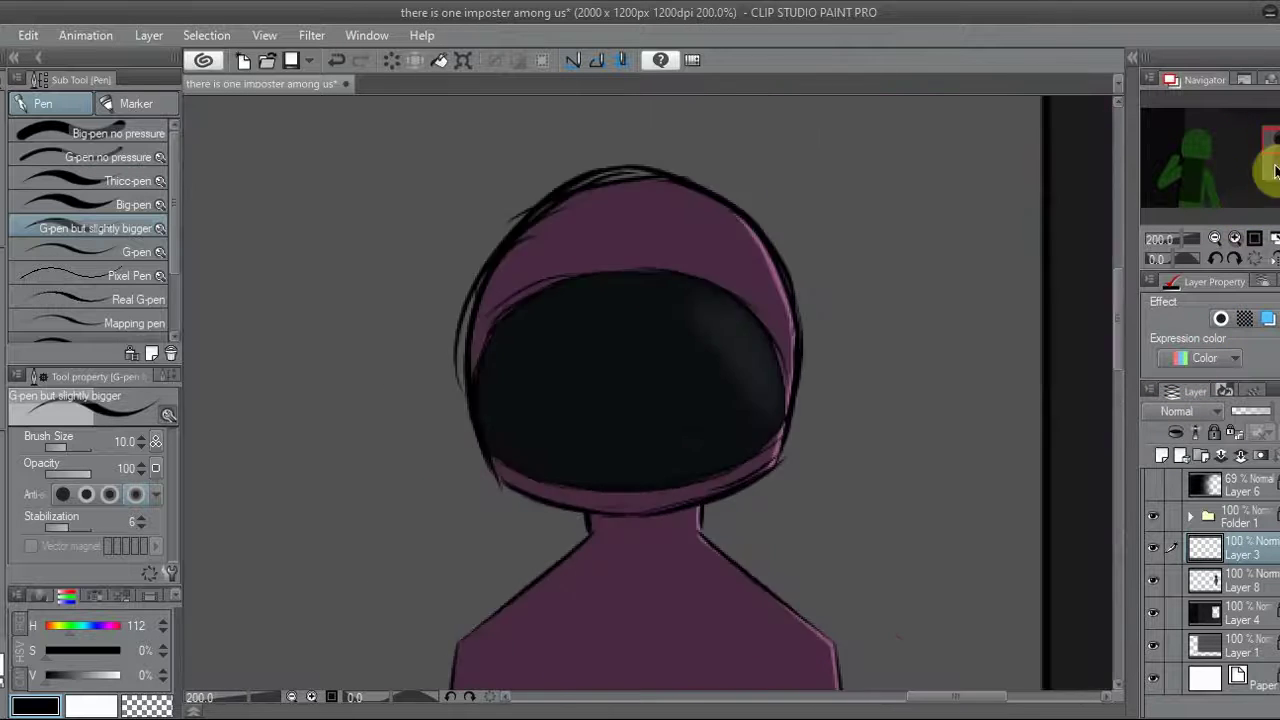
pyautogui.moveTo(1275, 170); pyautogui.dragTo(1272, 170)
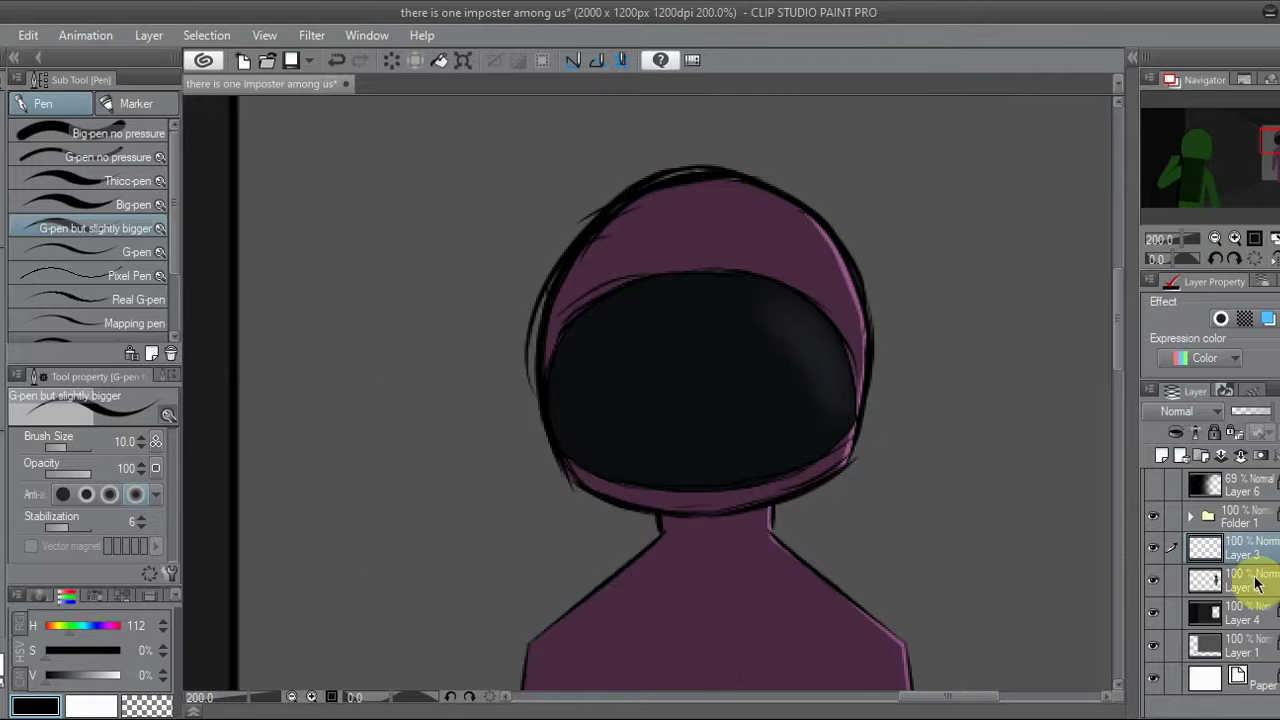
pyautogui.moveTo(561, 248); pyautogui.dragTo(456, 248)
pyautogui.moveTo(566, 334); pyautogui.dragTo(456, 341)
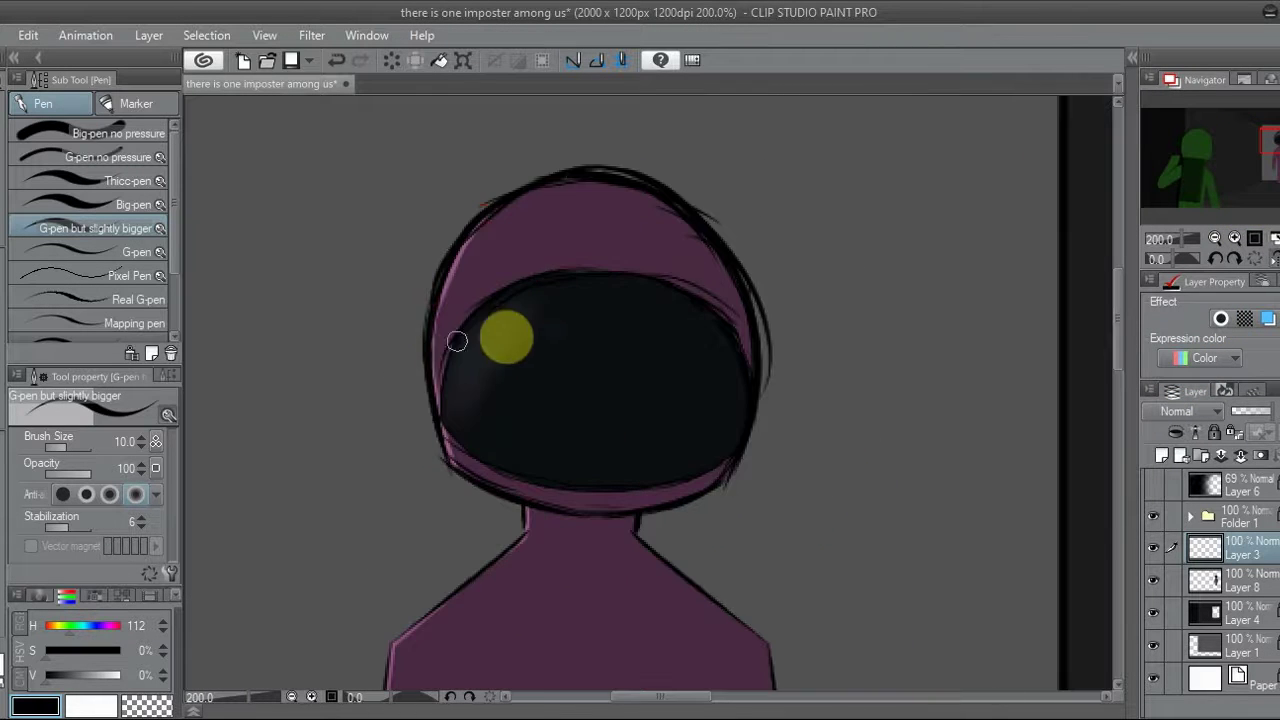
pyautogui.moveTo(580, 503); pyautogui.dragTo(580, 466)
# Move the traced helmet outline onto the floor beside the figure's feet and rotate it into a tilted position
pyautogui.press('k')
pyautogui.click(1249, 171)
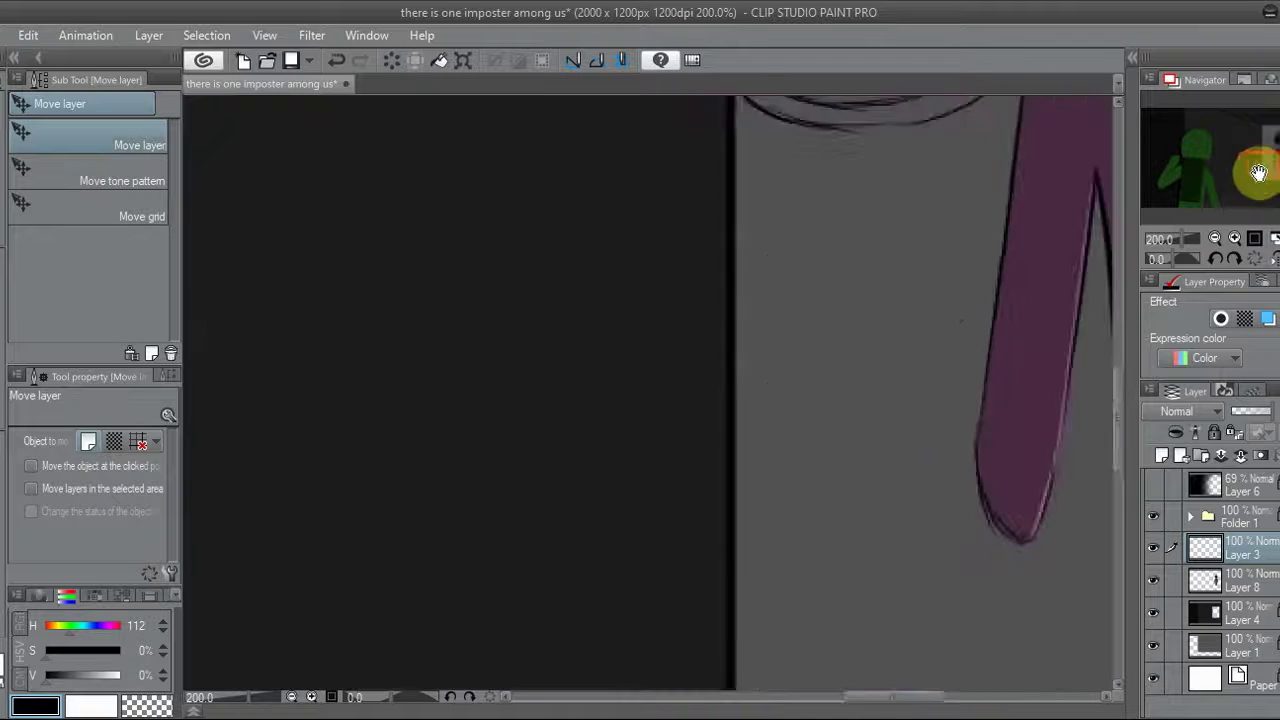
pyautogui.hotkey('ctrl', 'alt', '0')
pyautogui.hotkey('ctrl', 't')
pyautogui.press('Escape')
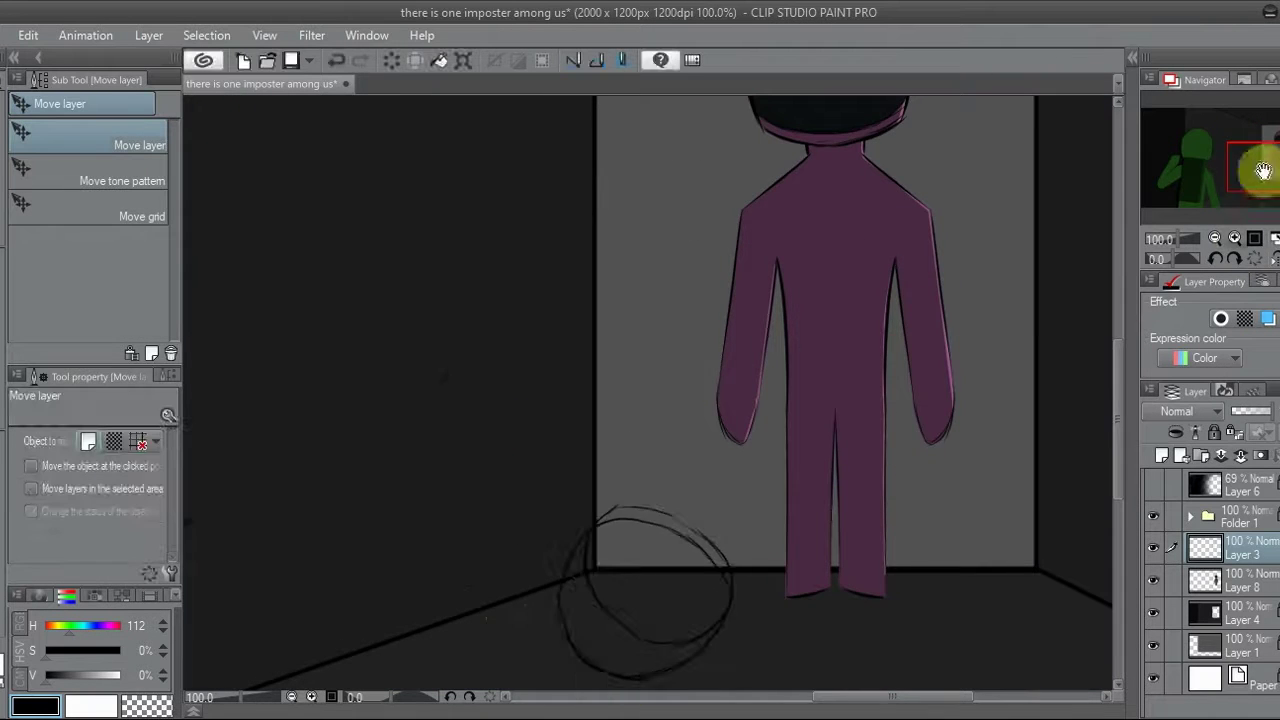
pyautogui.scroll(2, 413, 600)
pyautogui.hotkey('ctrl', 't')
pyautogui.press('Return')
# Hide Layers 1 and 4 and fill the fallen helmet's visor with near-black (H 220, S 18, V 7) on a new layer below its outline
pyautogui.click(1158, 611)
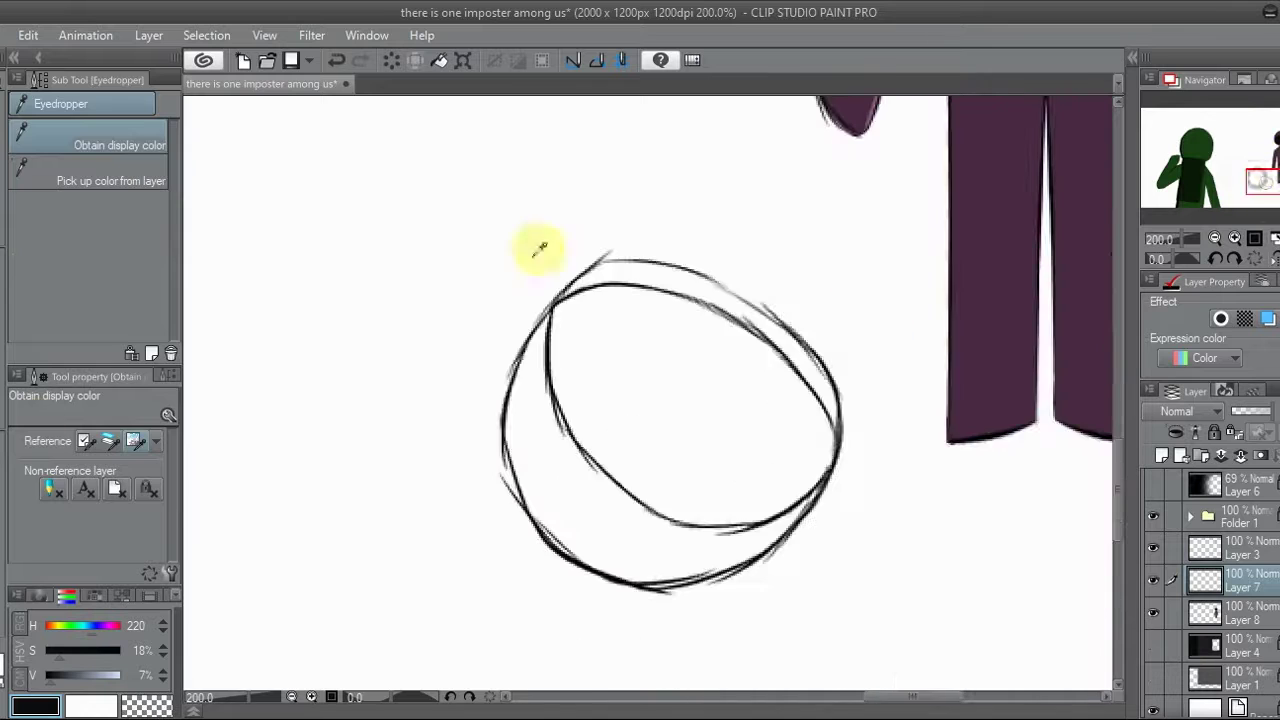
pyautogui.press('g')
pyautogui.click(660, 400)
pyautogui.press('p')
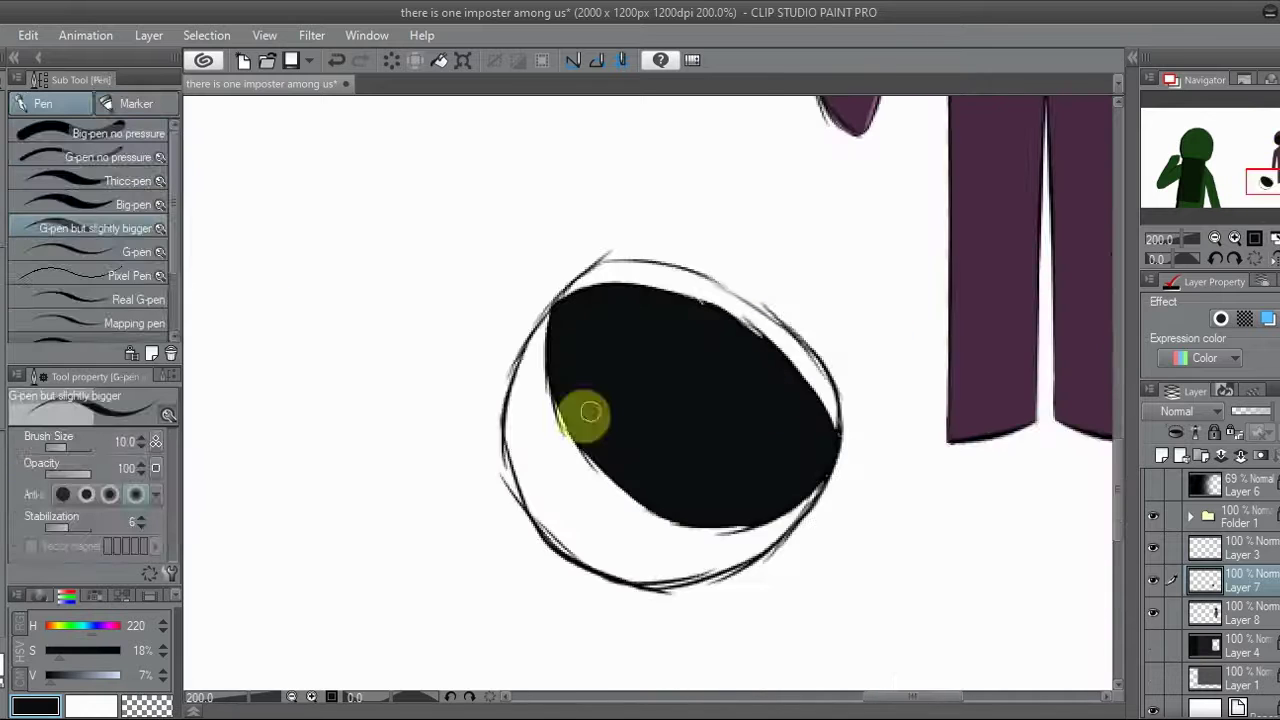
# Fill the fallen helmet's shell with olive brown (H 51, S 39, V 32) on a new layer and touch up the gaps with Big-pen
pyautogui.moveTo(92, 658); pyautogui.dragTo(86, 663)
pyautogui.press('g')
pyautogui.click(530, 470)
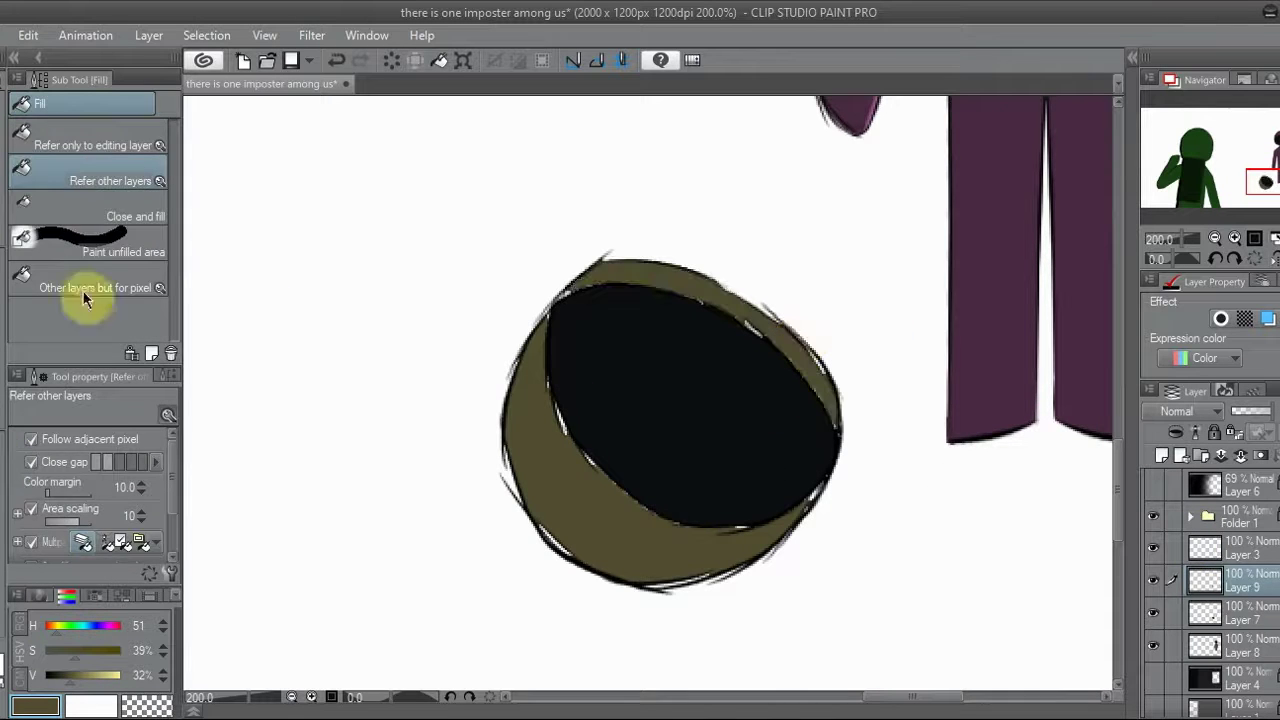
pyautogui.press('p')
pyautogui.click(120, 204)
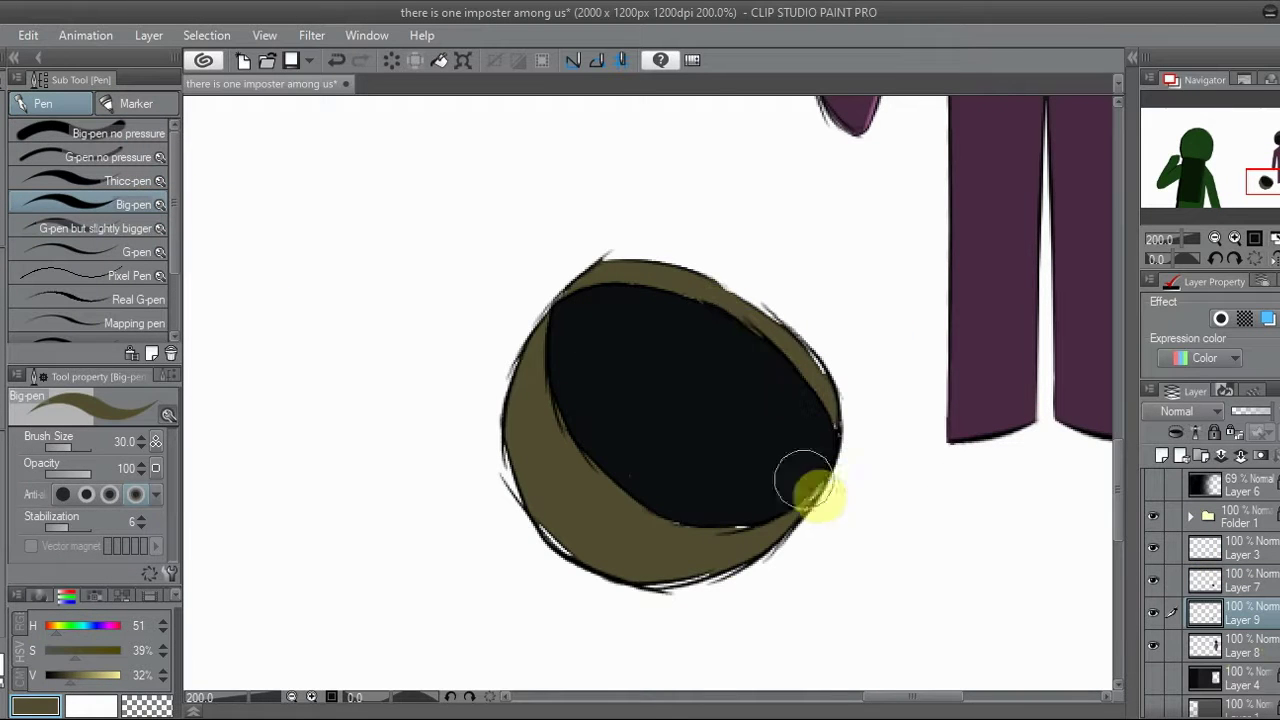
# Add white highlights to the fallen helmet's visor and shell edge on clipped Layer 7 and set the layer opacity to 26%
pyautogui.press('.')
pyautogui.click(1237, 590)
pyautogui.click(91, 706)
pyautogui.moveTo(827, 350); pyautogui.dragTo(686, 400)
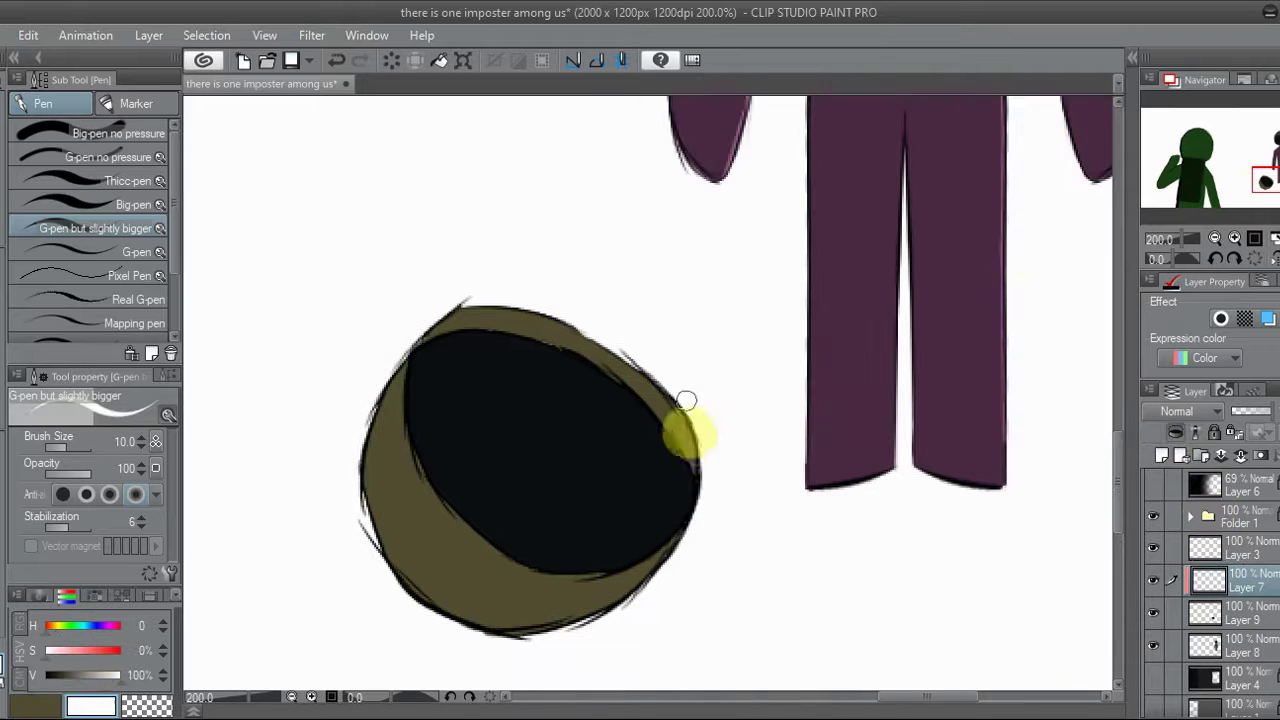
pyautogui.press('b')
pyautogui.moveTo(650, 500); pyautogui.dragTo(666, 451)
pyautogui.moveTo(1258, 411); pyautogui.dragTo(1220, 420)
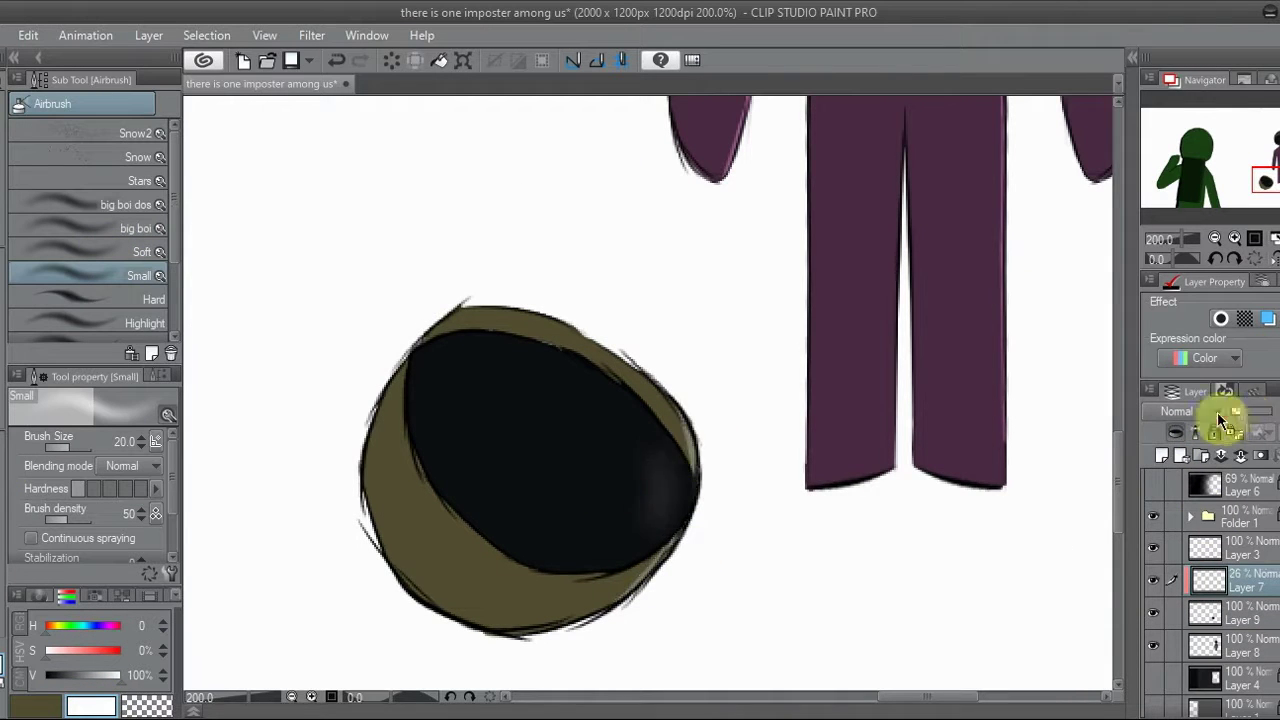
# Merge the fallen helmet's outline, fill and highlight layers into one
pyautogui.click(35, 706)
pyautogui.moveTo(71, 668); pyautogui.dragTo(45, 675)
pyautogui.press('p')
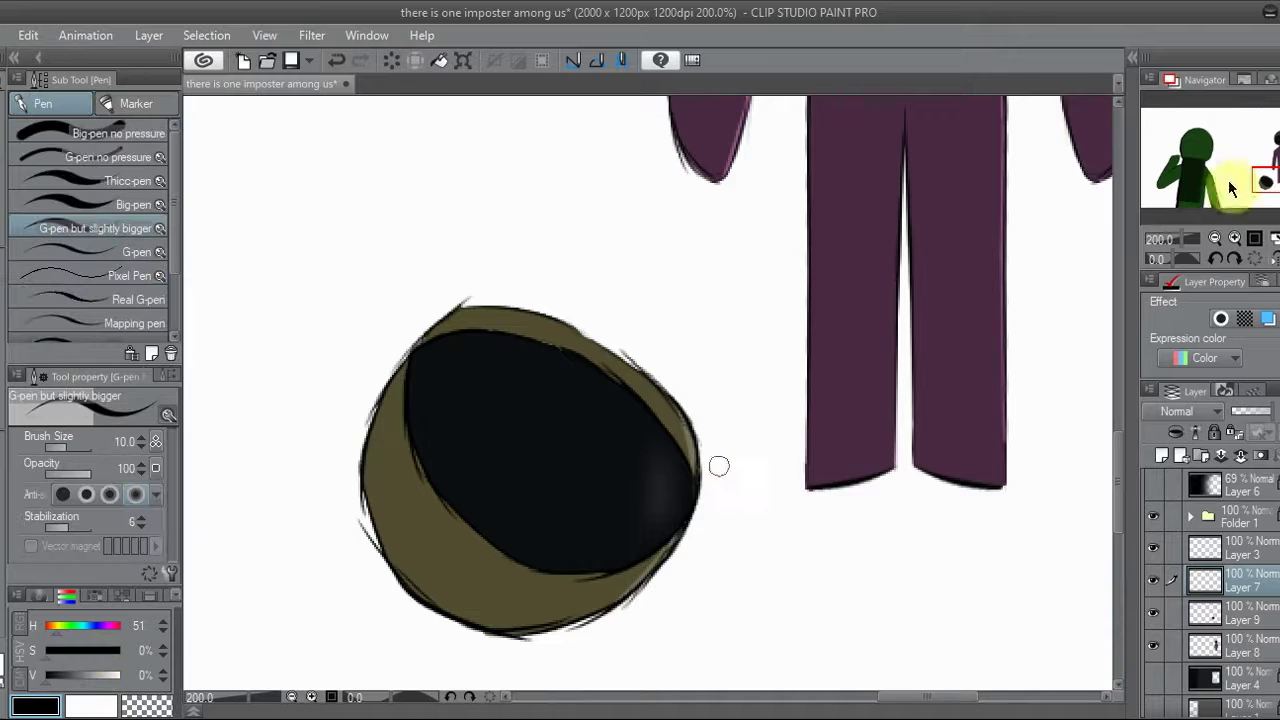
pyautogui.click(1214, 238)
pyautogui.hotkey('ctrl', 'e')
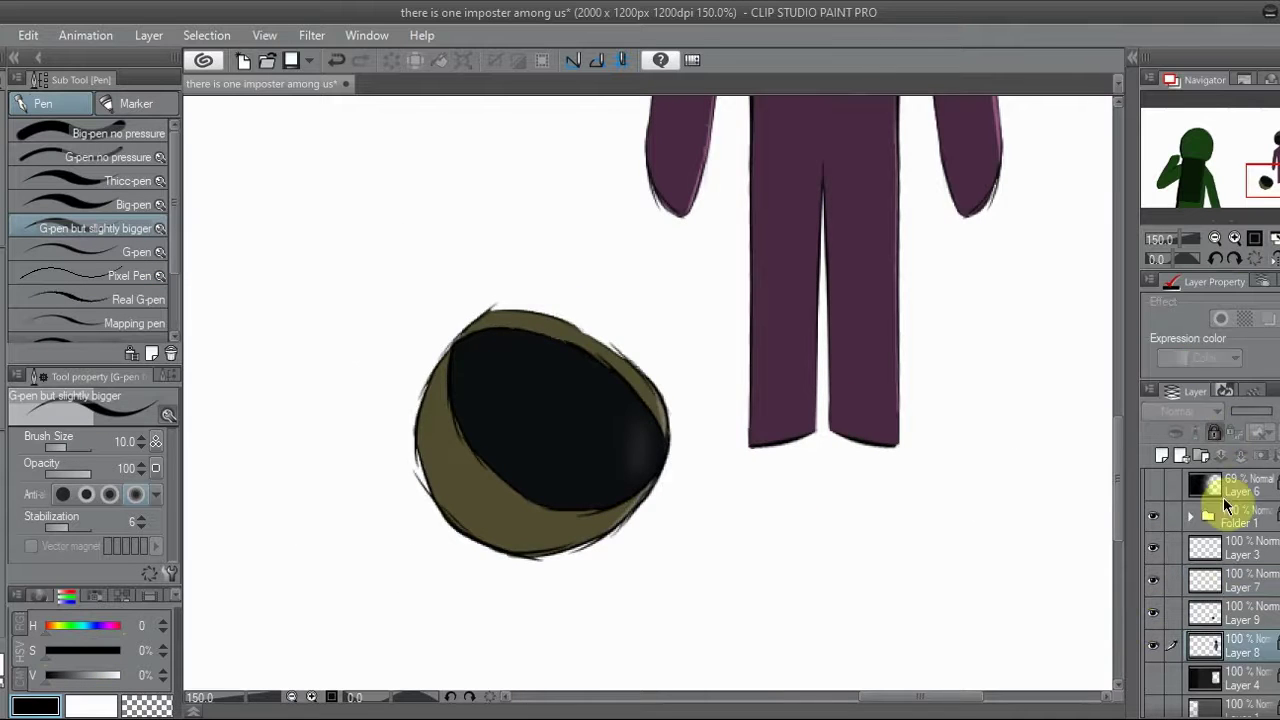
pyautogui.click(1214, 238)
pyautogui.hotkey('ctrl', 'z')
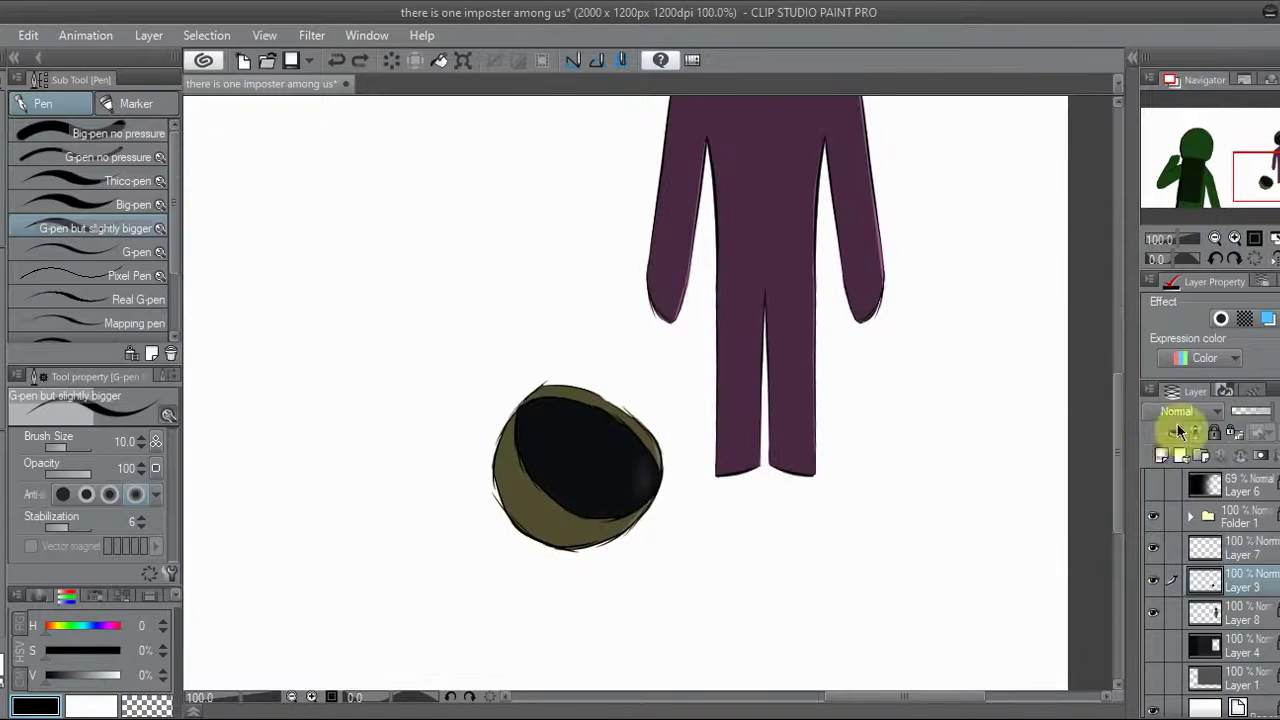
# Paint dark red stains (H 0, S 83, V 23) on the fallen helmet's rim and visor with Big-pen on a clipped layer
pyautogui.hotkey('ctrl', '+')
pyautogui.hotkey('ctrl', '+')
pyautogui.moveTo(61, 652); pyautogui.dragTo(108, 666)
pyautogui.click(133, 204)
pyautogui.moveTo(704, 398)
pyautogui.mouseDown()
pyautogui.moveTo(622, 331)
pyautogui.moveTo(668, 377)
pyautogui.moveTo(656, 315)
pyautogui.moveTo(615, 318)
pyautogui.mouseUp()
pyautogui.click(1258, 238)
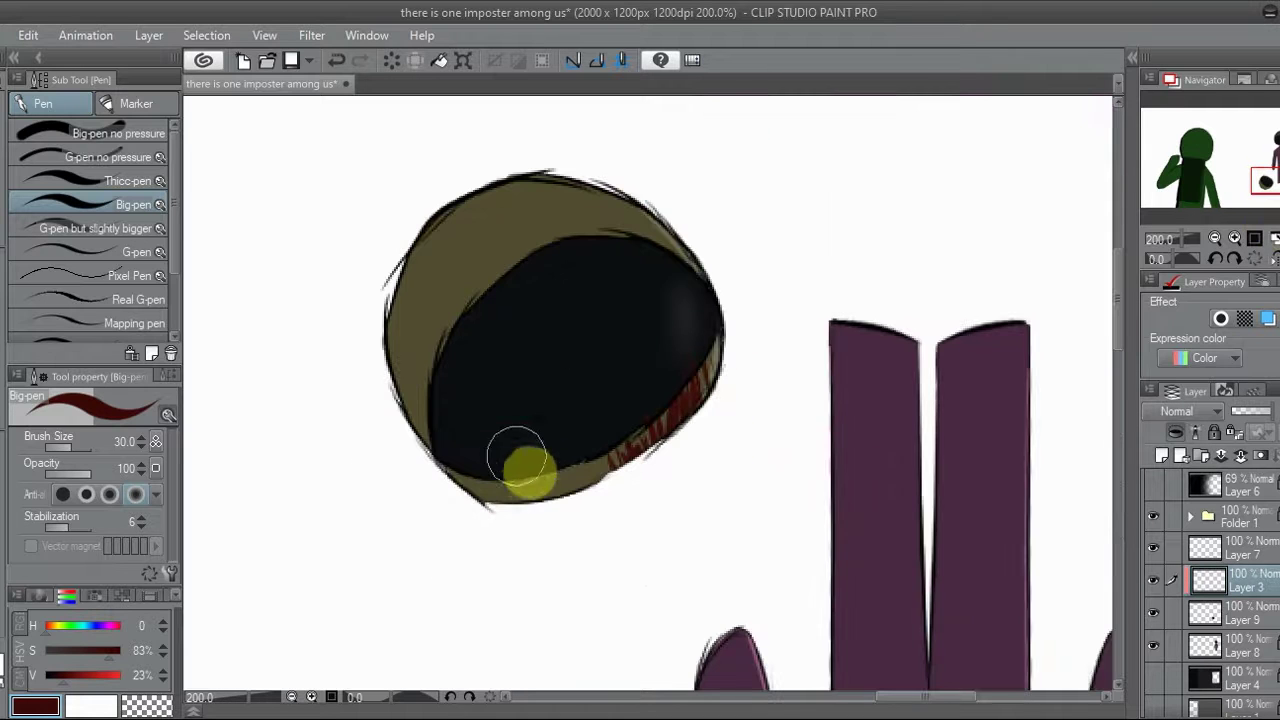
pyautogui.click(1258, 238)
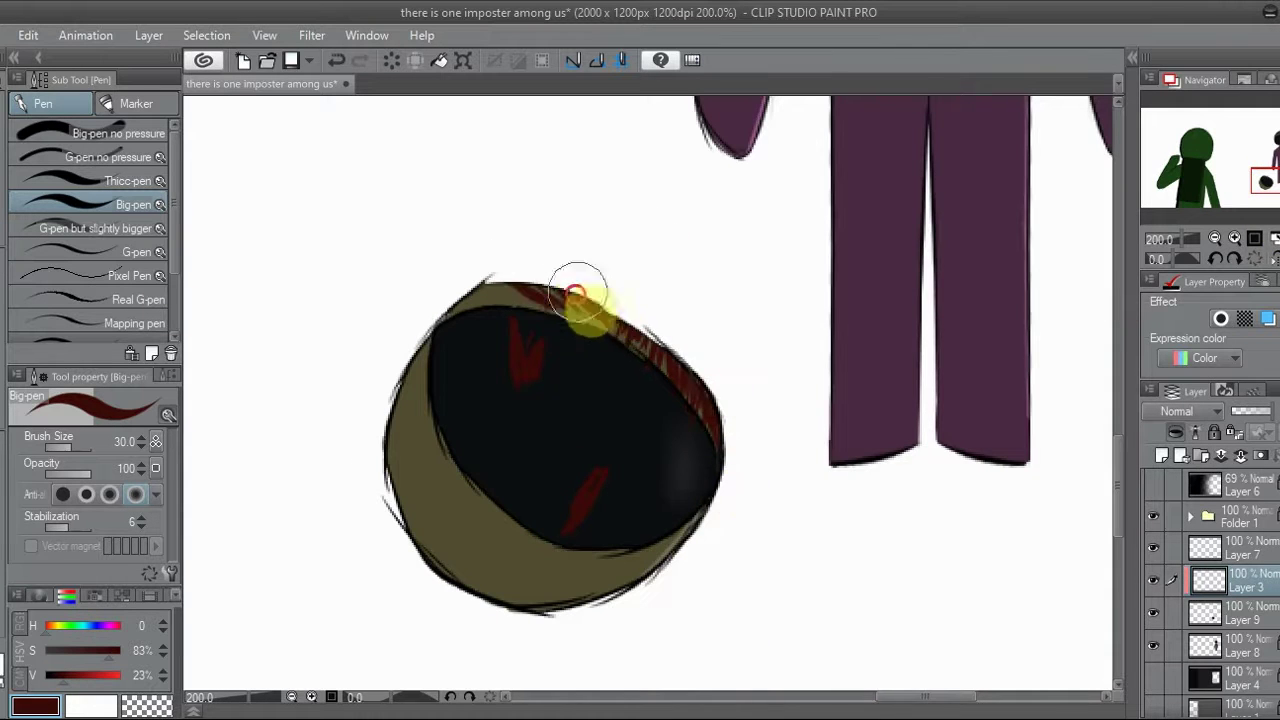
# Show Layer 4, merge the stains into the fallen helmet and place a clipped layer above the purple figure's Layer 8
pyautogui.click(1234, 238)
pyautogui.click(1155, 680)
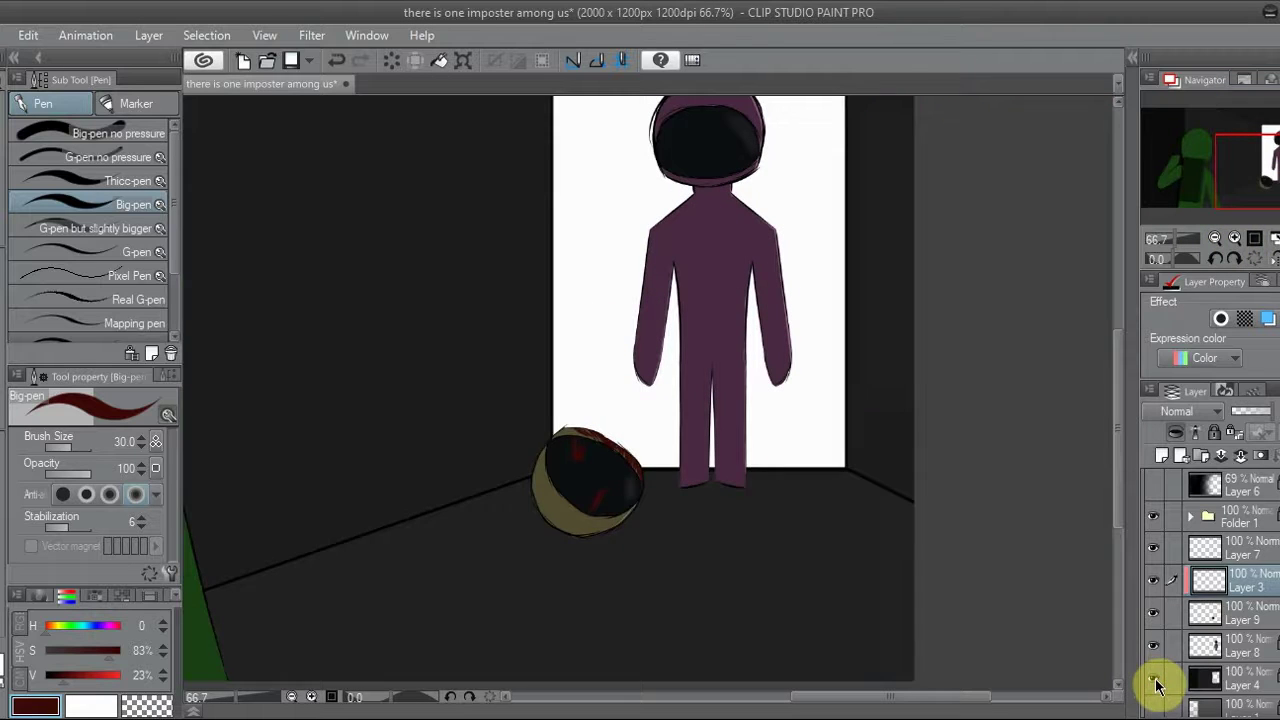
pyautogui.moveTo(1229, 537); pyautogui.dragTo(1237, 600)
# Paint dark red stains on the purple figure's hands, torso, legs and feet with Big-pen on the clipped Layer 3
pyautogui.scroll(4, 660, 280)
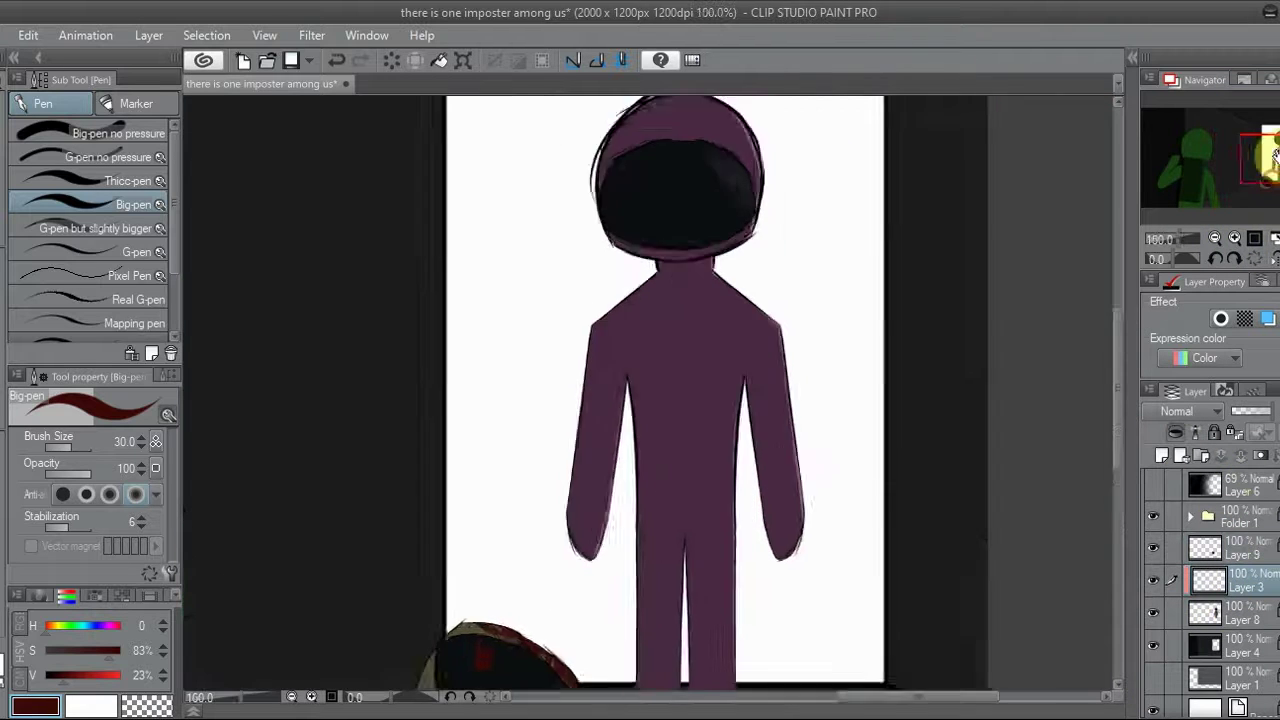
pyautogui.moveTo(930, 463); pyautogui.dragTo(916, 517)
pyautogui.scroll(1, 1021, 512)
pyautogui.moveTo(655, 350)
pyautogui.mouseDown()
pyautogui.moveTo(640, 420)
pyautogui.moveTo(620, 400)
pyautogui.mouseUp()
pyautogui.scroll(-2, 790, 520)
pyautogui.moveTo(790, 510); pyautogui.dragTo(770, 590)
pyautogui.click(1222, 240)
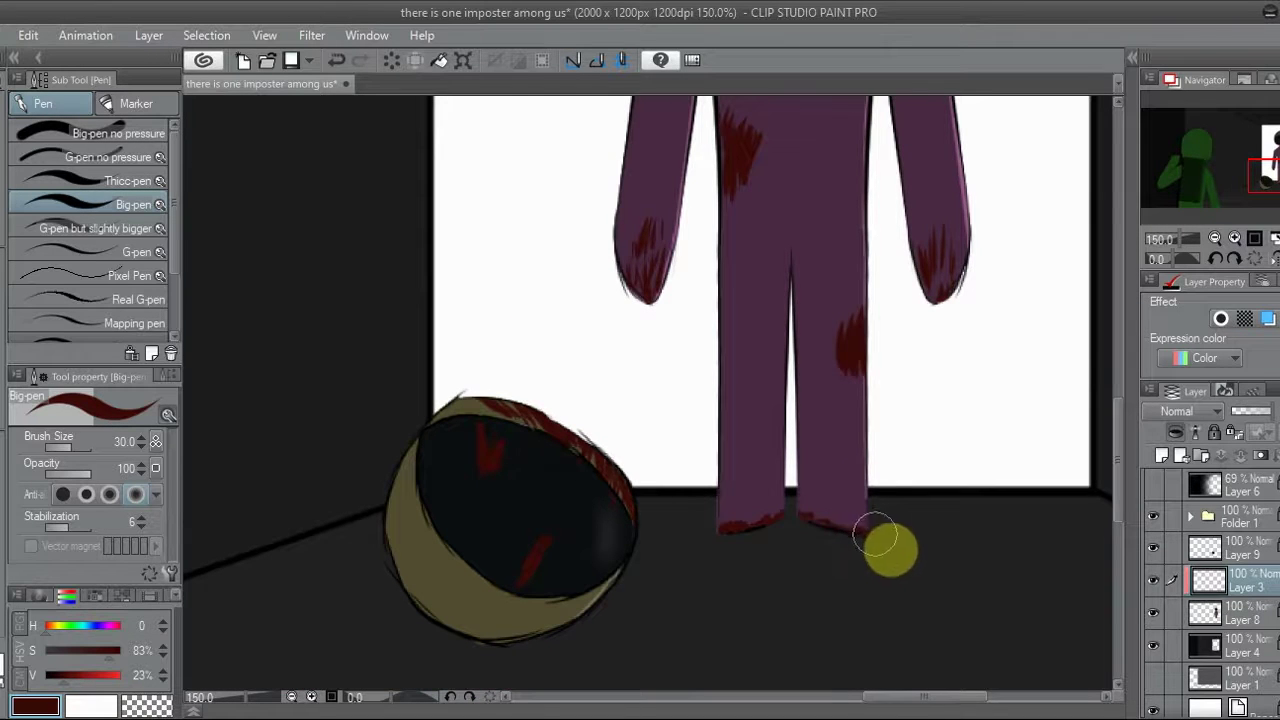
pyautogui.scroll(1, 794, 520)
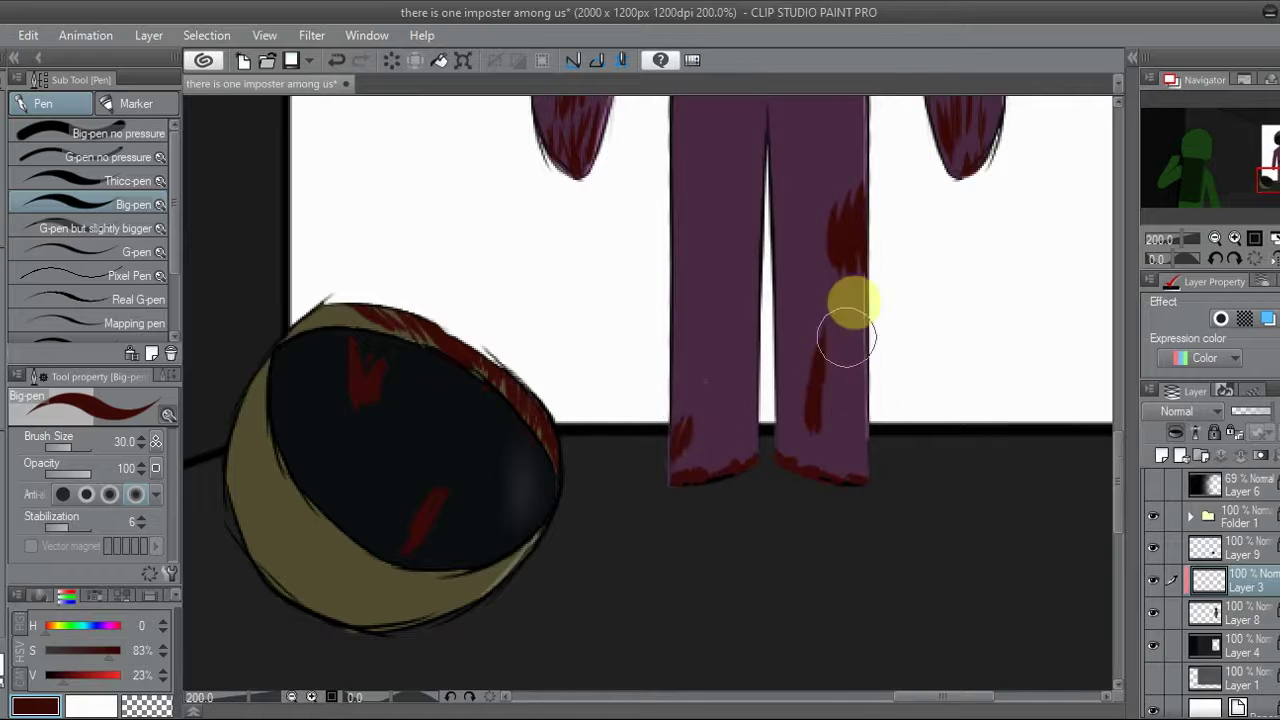
pyautogui.scroll(-3, 846, 340)
pyautogui.scroll(2, 846, 340)
pyautogui.click(1270, 178)
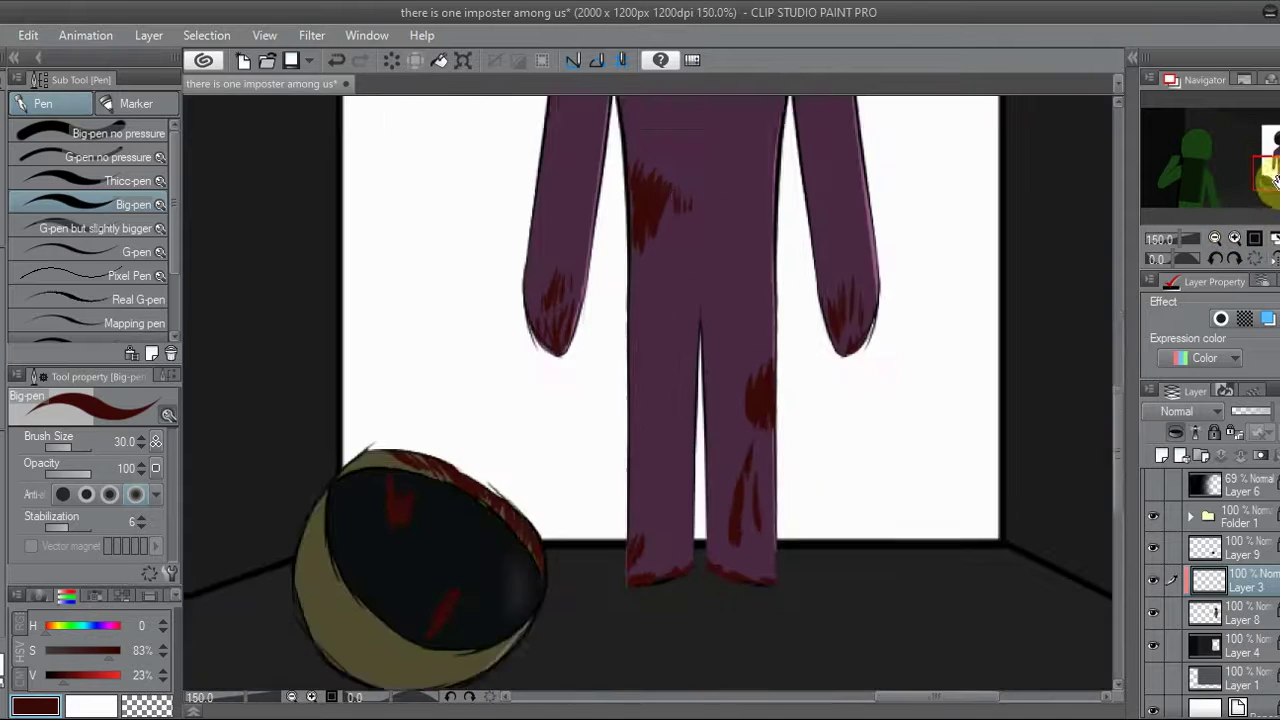
pyautogui.scroll(-3, 1223, 243)
# Show Layer 1 and outline a small slanted shape in black in the doorway's lower-right corner on Layer 3 above the helmet
pyautogui.moveTo(1223, 577); pyautogui.dragTo(1230, 545)
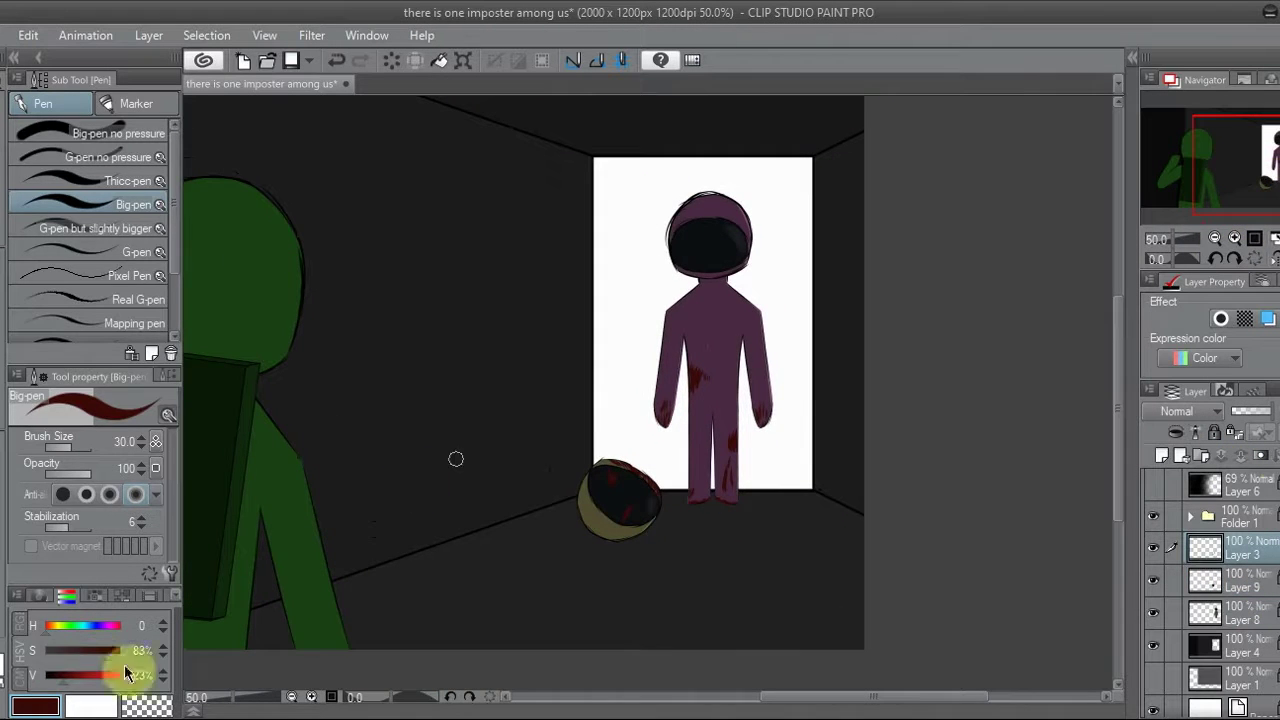
pyautogui.click(40, 228)
pyautogui.scroll(3, 1229, 243)
pyautogui.click(1268, 175)
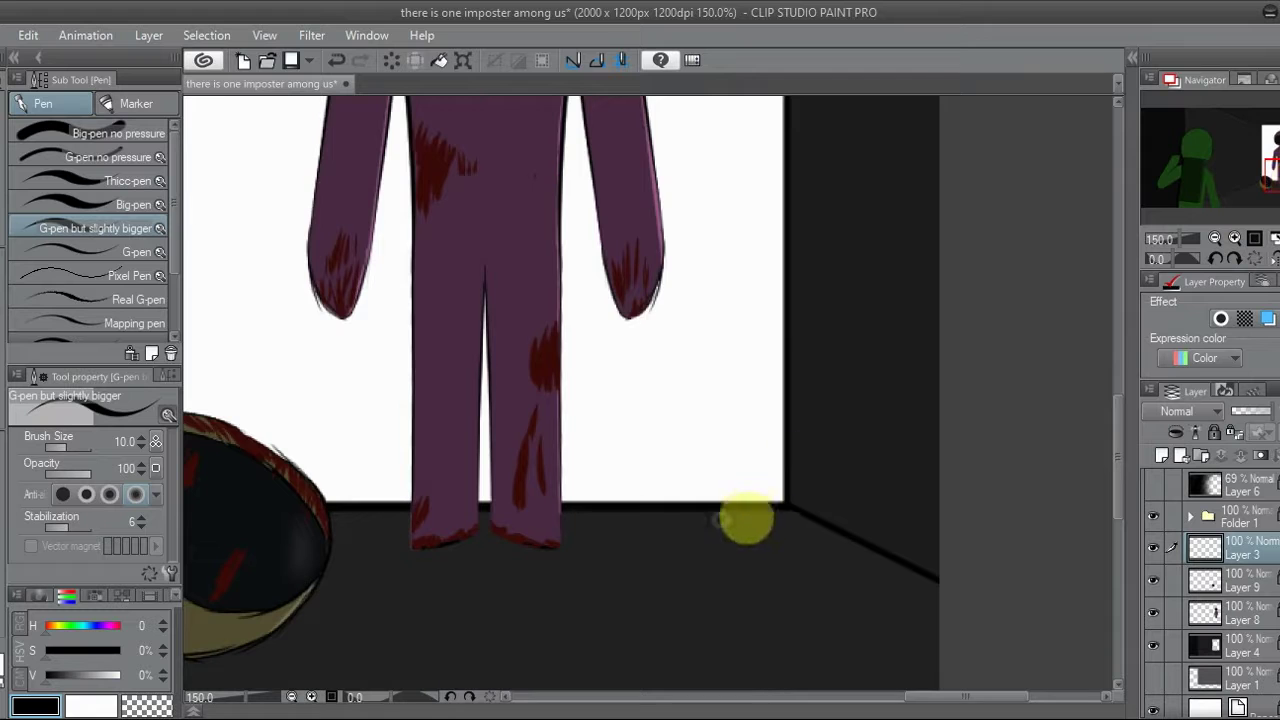
pyautogui.click(1155, 680)
pyautogui.click(689, 475)
# Fill the small corner shape with grey (H 0, S 0, V 52) on a new layer below its outline
pyautogui.hotkey('ctrl', 'shift', 'n')
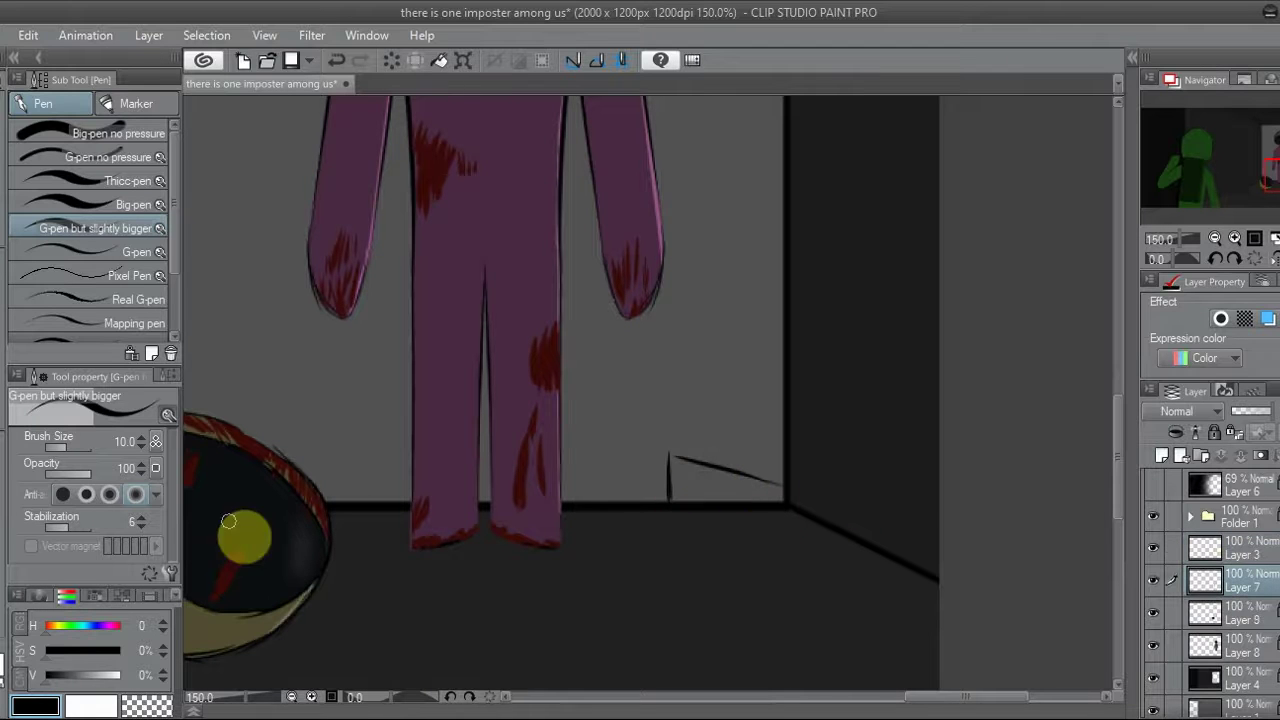
pyautogui.press('g')
pyautogui.press('p')
pyautogui.press('g')
pyautogui.click(700, 477)
pyautogui.press('p')
pyautogui.scroll(3, 745, 525)
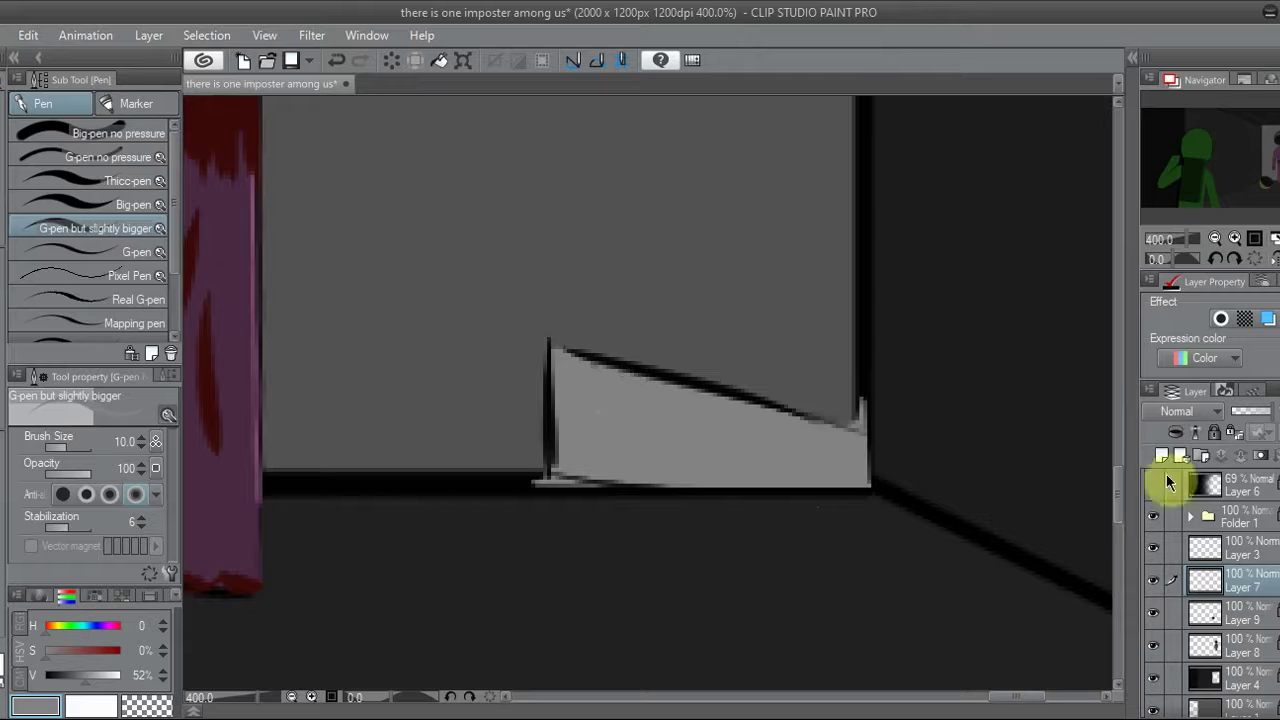
# Paint a dark red stain on the grey corner shape, merge its layers and place the result below Layer 4
pyautogui.hotkey('ctrl', 'shift', 'n')
pyautogui.keyDown('alt'); pyautogui.click(220, 114); pyautogui.keyUp('alt')
pyautogui.click(73, 233)
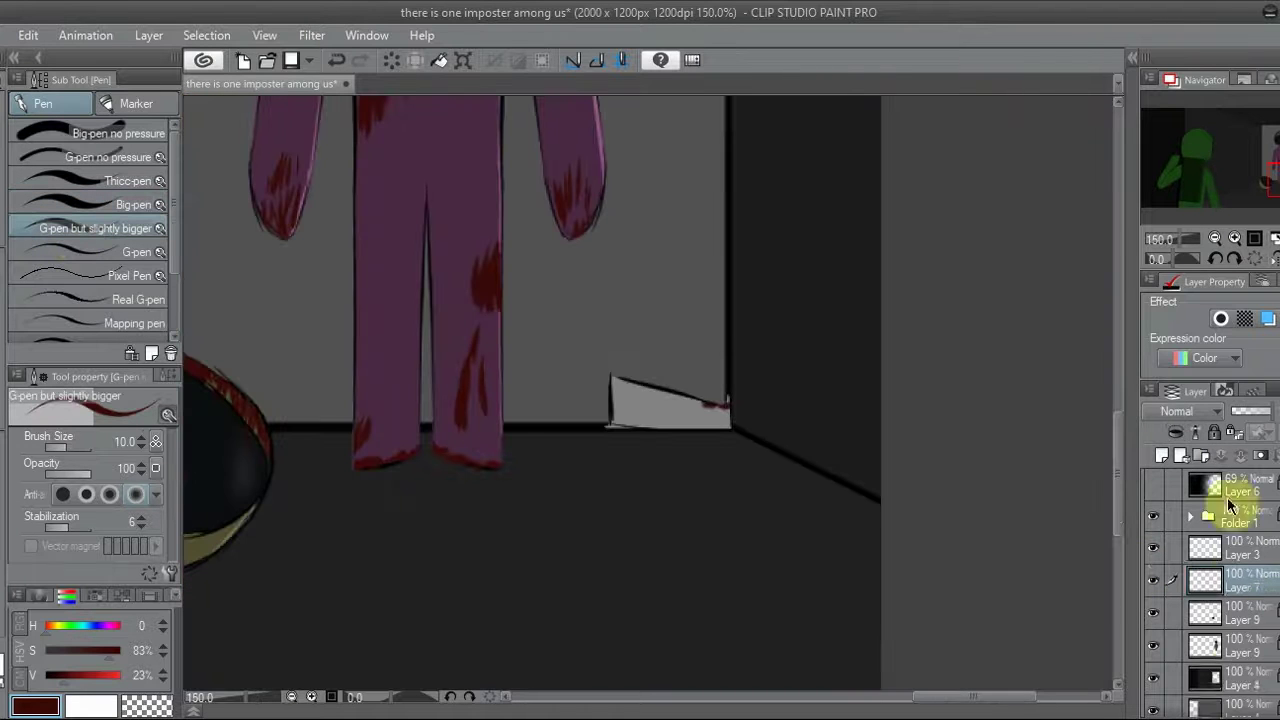
pyautogui.moveTo(1229, 508); pyautogui.dragTo(1229, 663)
pyautogui.hotkey('ctrl', '0')
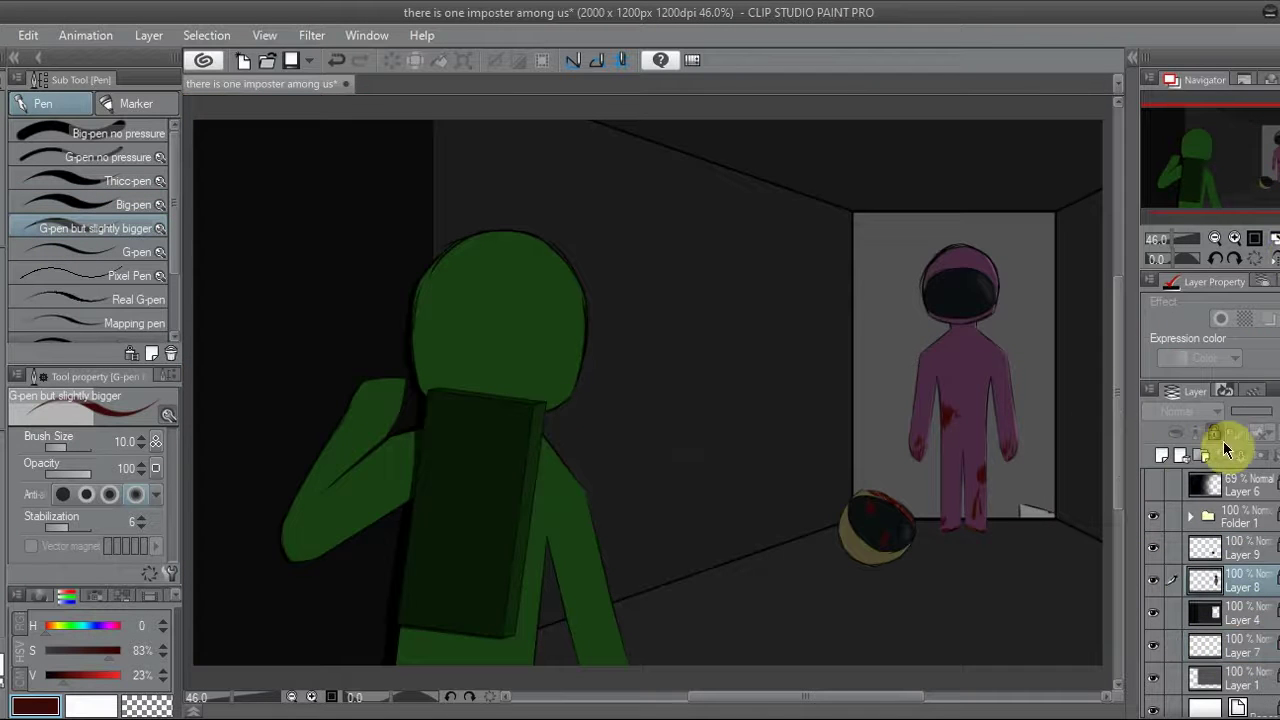
# Select the purple figure's helmet with a polyline selection on a duplicate of Layer 8 and separate it onto its own layer
pyautogui.press('m')
pyautogui.scroll(5, 991, 443)
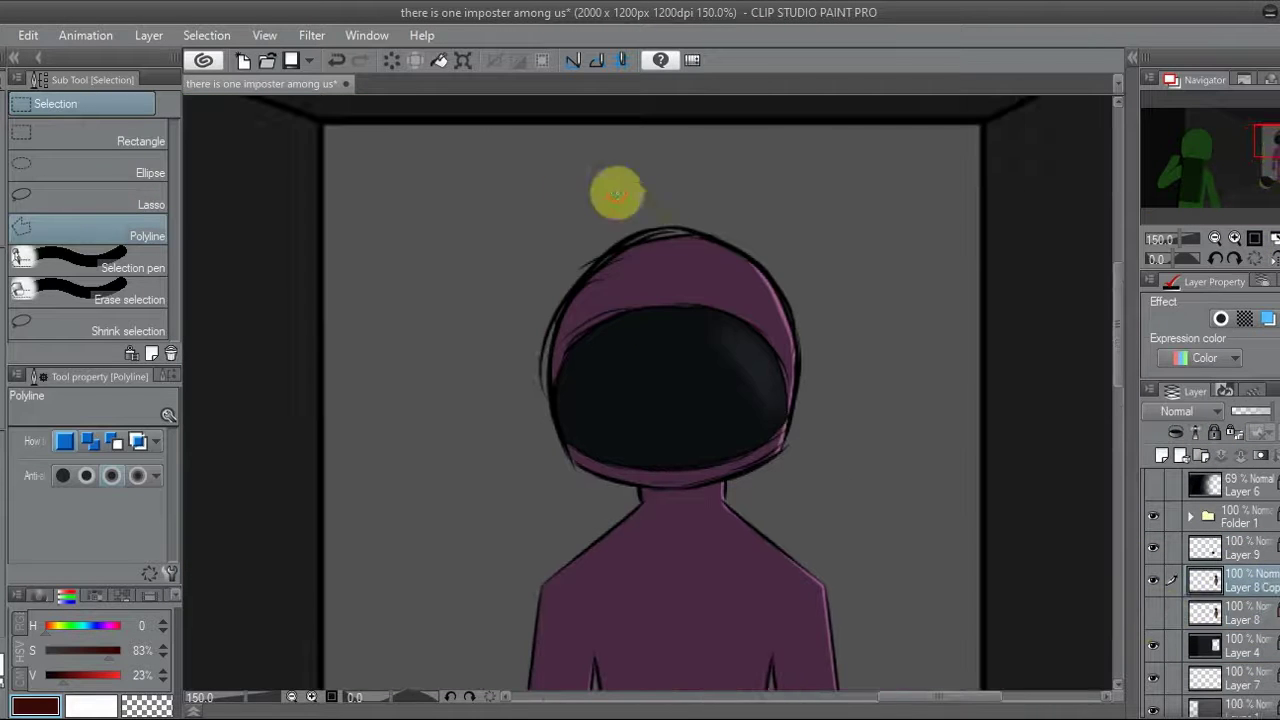
pyautogui.click(914, 340)
pyautogui.click(914, 177)
pyautogui.click(575, 200)
pyautogui.hotkey('ctrl', 'c')
pyautogui.hotkey('ctrl', 'v')
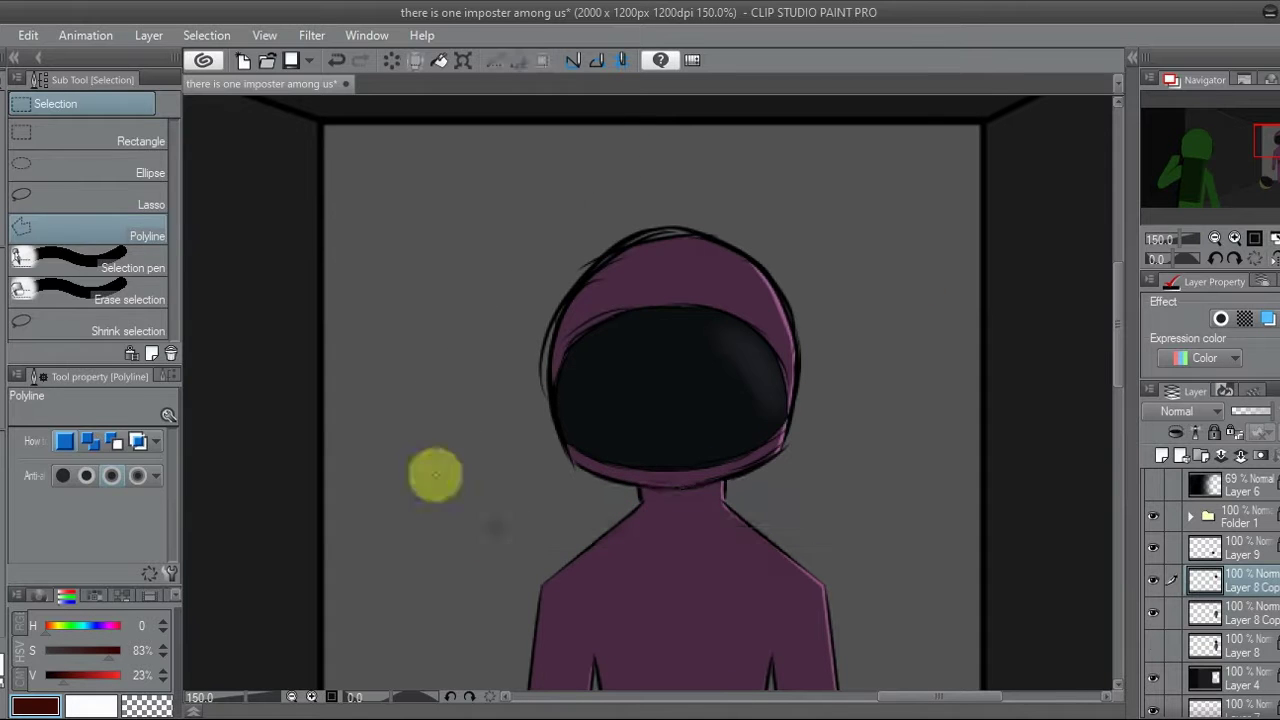
# Shift the purple figure's helmet slightly to the right and down over its neck
pyautogui.hotkey('ctrl', 't')
pyautogui.moveTo(900, 514); pyautogui.dragTo(947, 471)
pyautogui.press('Escape')
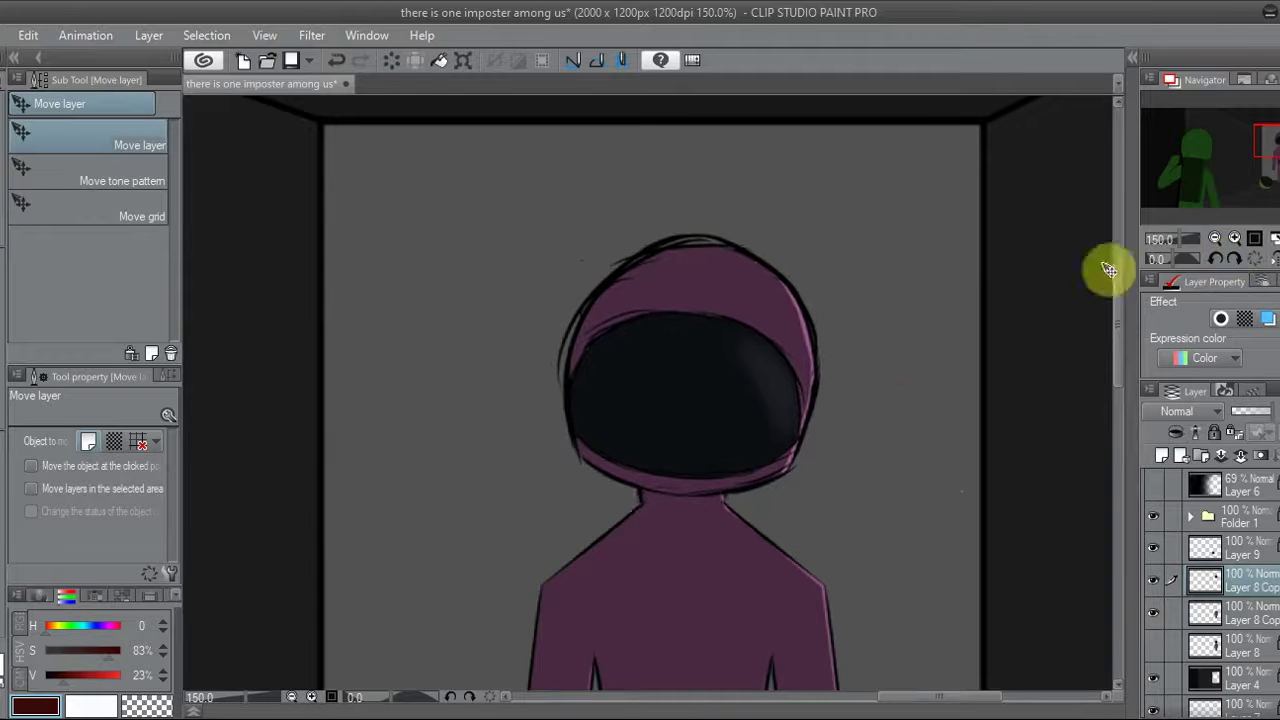
pyautogui.scroll(-3, 1106, 266)
pyautogui.click(1153, 580)
pyautogui.scroll(5, 920, 340)
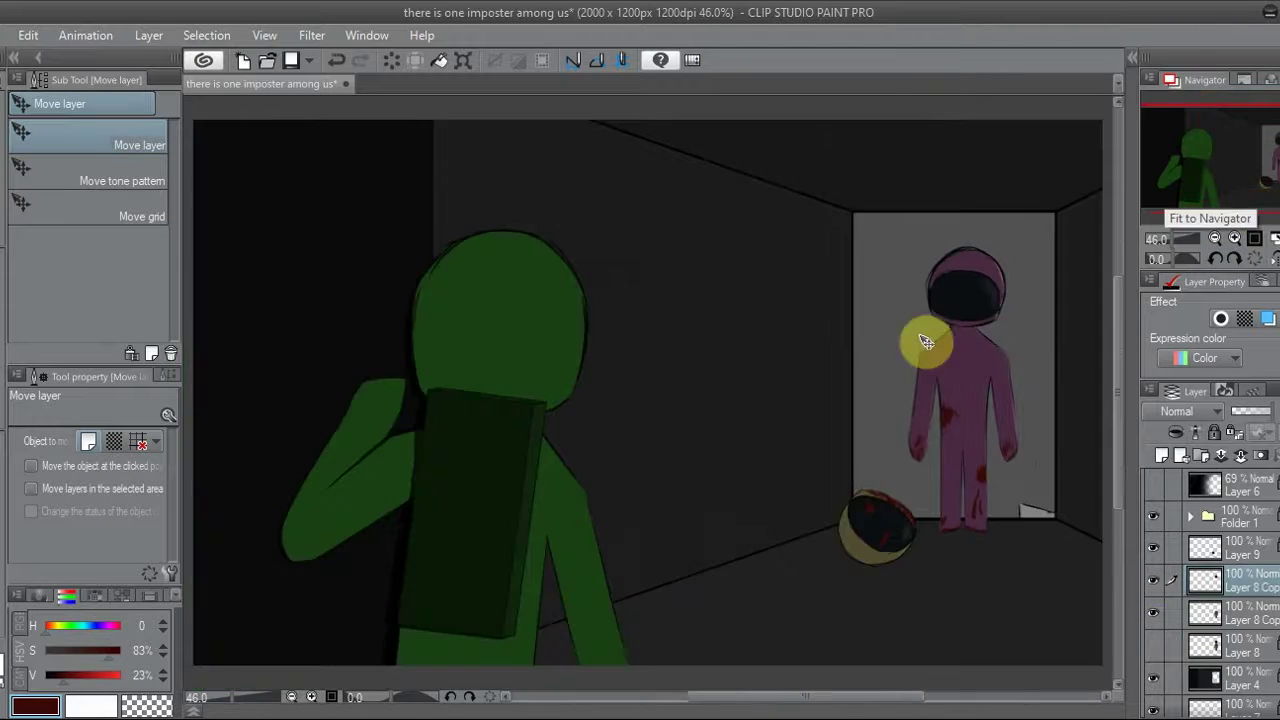
pyautogui.hotkey('ctrl', 't')
pyautogui.press('Escape')
# Merge the figure's helmet and body copies into one layer and remove the original Layer 8
pyautogui.hotkey('ctrl', '0')
pyautogui.click(1151, 583)
pyautogui.click(1259, 455)
pyautogui.click(1272, 455)
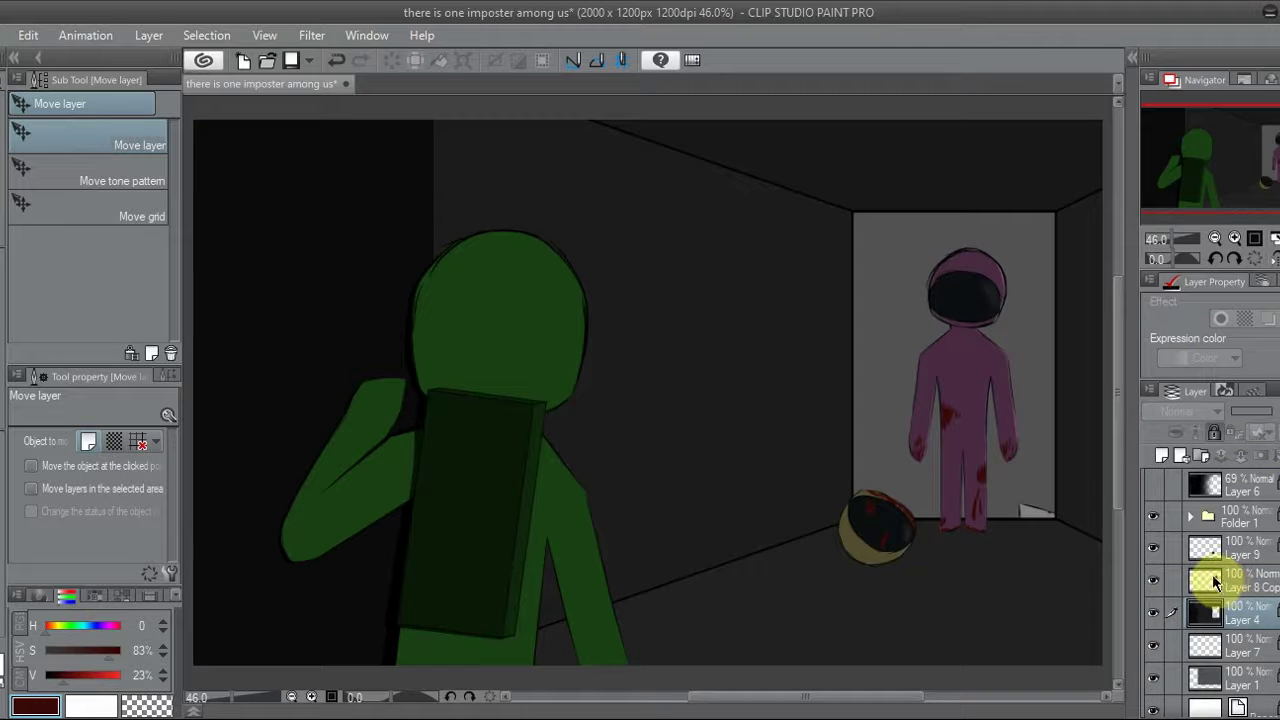
# Airbrush soft white light along the doorway's right side with big boi dos on a new layer above Layer 1 and show Layer 6
pyautogui.click(1162, 455)
pyautogui.click(115, 650)
pyautogui.moveTo(86, 675)
pyautogui.mouseDown()
pyautogui.moveTo(118, 675)
pyautogui.moveTo(78, 673)
pyautogui.mouseUp()
pyautogui.press('p')
pyautogui.click(1214, 238)
pyautogui.moveTo(1230, 580); pyautogui.dragTo(1266, 166)
pyautogui.press('b')
pyautogui.click(125, 204)
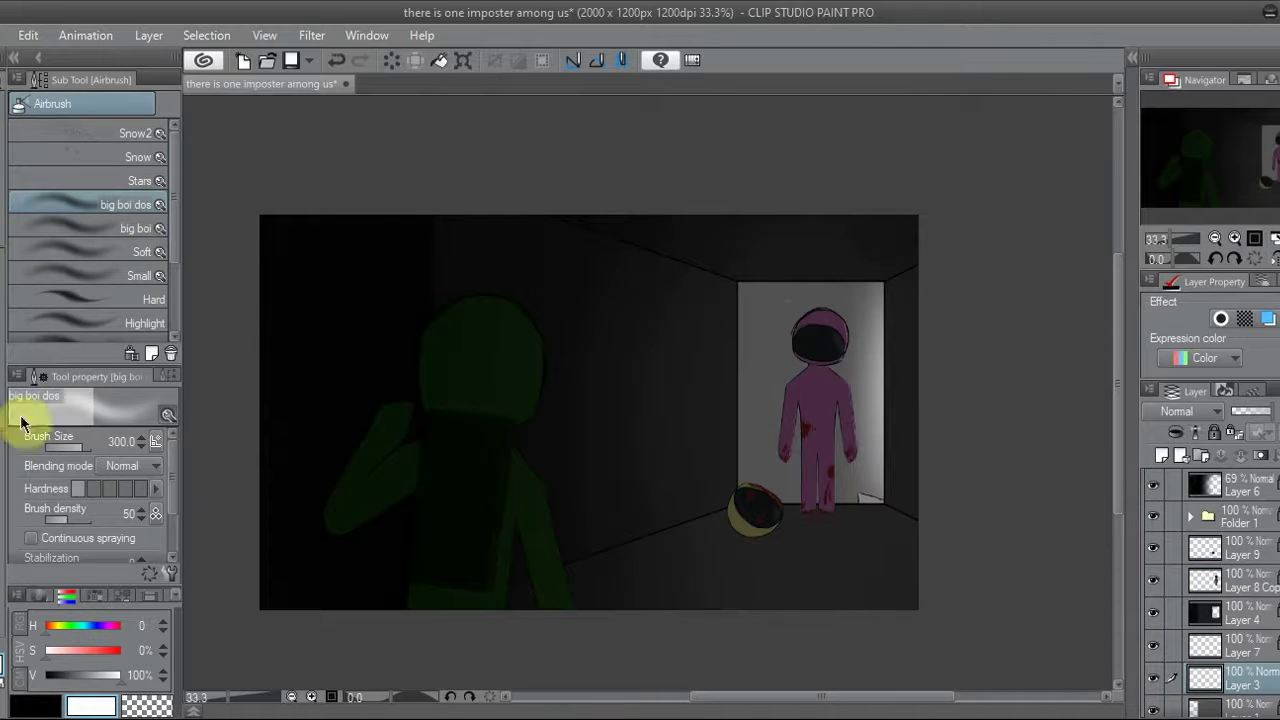
pyautogui.press('j')
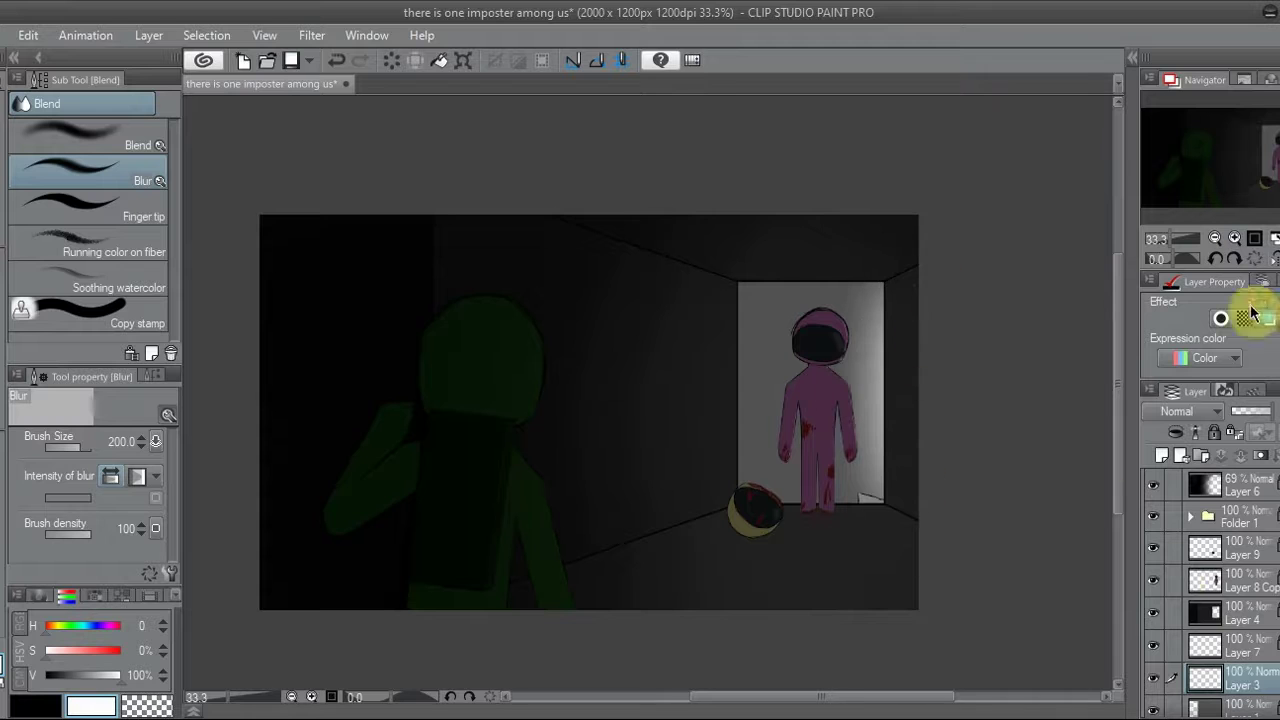
pyautogui.hotkey('ctrl', '0')
pyautogui.scroll(-1, 1260, 560)
pyautogui.scroll(1, 1260, 560)
# Hide Layer 6 and paint a dark red streak down the corridor's left wall with Big-pen on a new layer above Layer 4
pyautogui.press('p')
pyautogui.click(1220, 615)
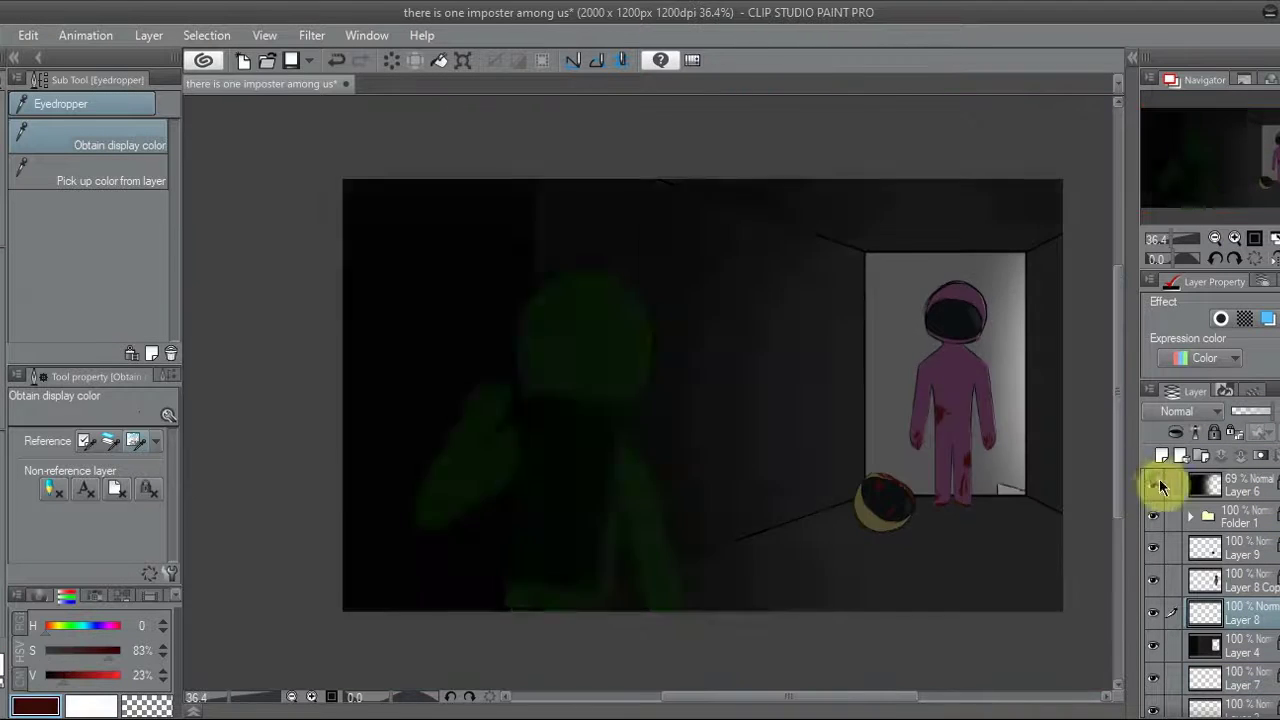
pyautogui.click(1153, 484)
pyautogui.press('p')
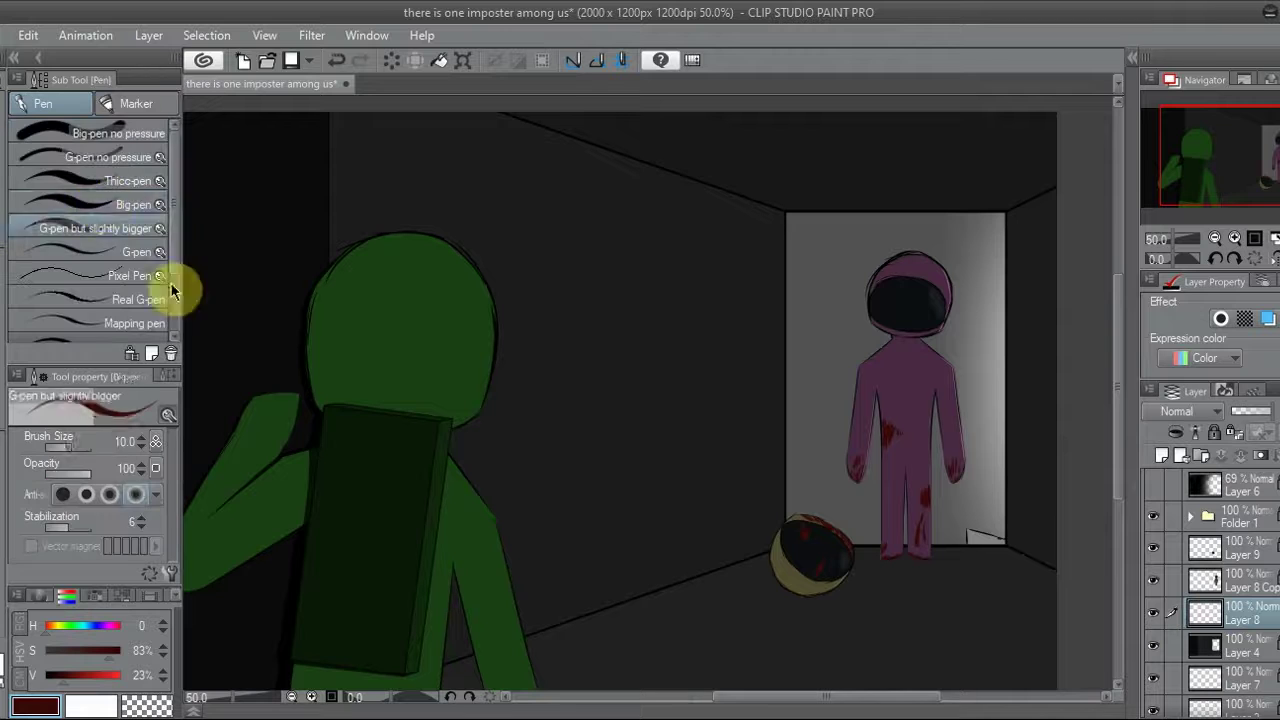
pyautogui.press(',')
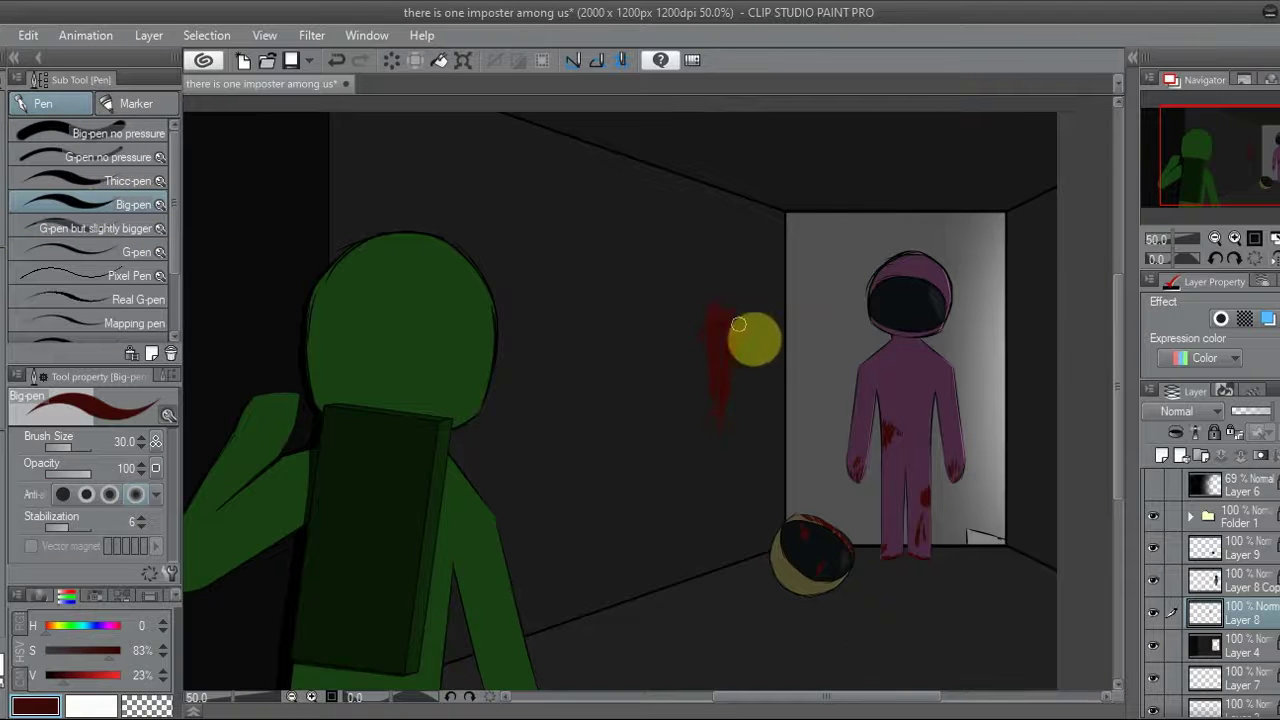
pyautogui.scroll(1, 628, 470)
# Paint dark red splatters behind the fallen helmet and in the doorway's lower-right corner on a new Layer 10, and show Layer 6
pyautogui.click(1162, 455)
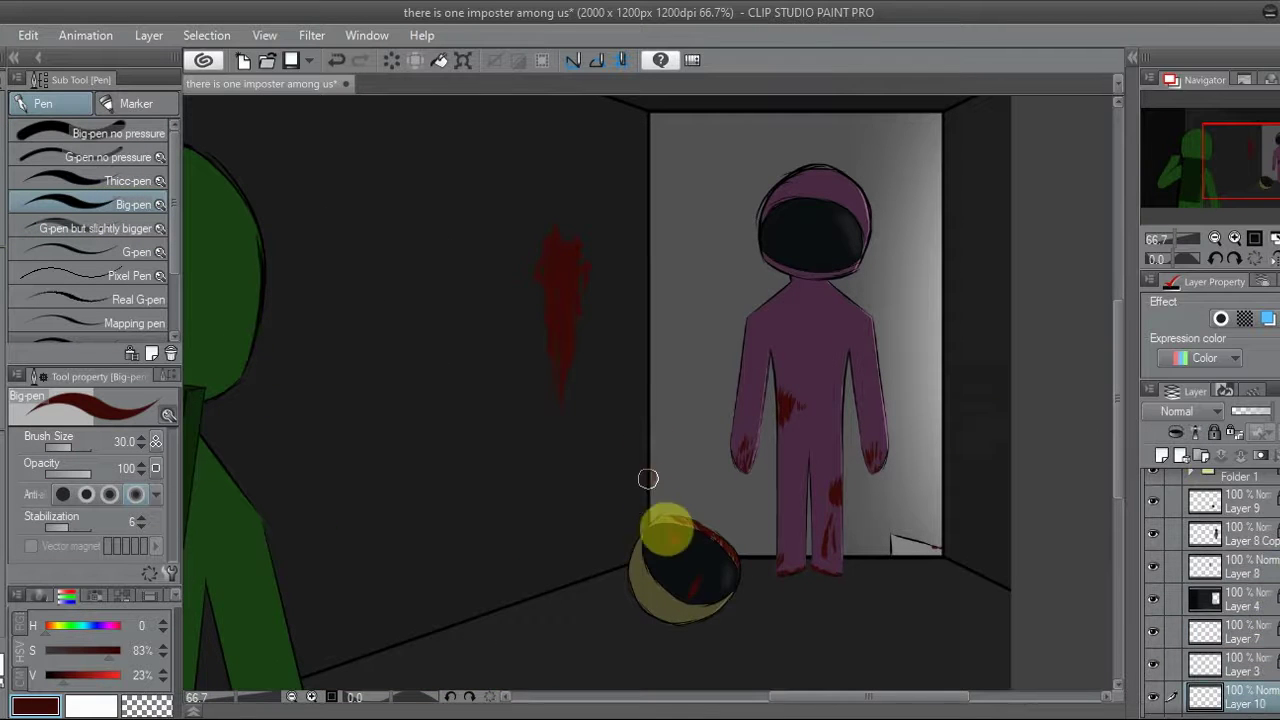
pyautogui.moveTo(945, 541); pyautogui.dragTo(930, 500)
pyautogui.moveTo(1220, 697); pyautogui.dragTo(1238, 588)
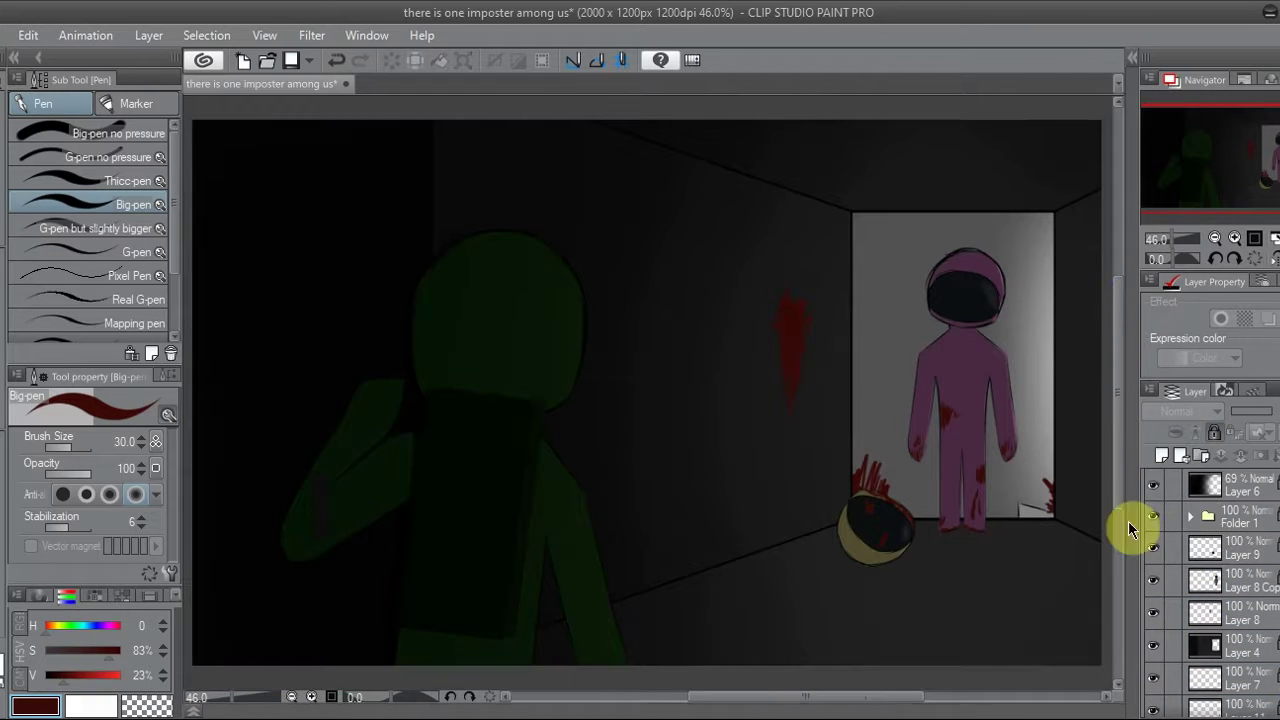
# Duplicate the purple figure's layer, turn the copy solid black with the layer colour effect and place it beneath the figure
pyautogui.press('d')
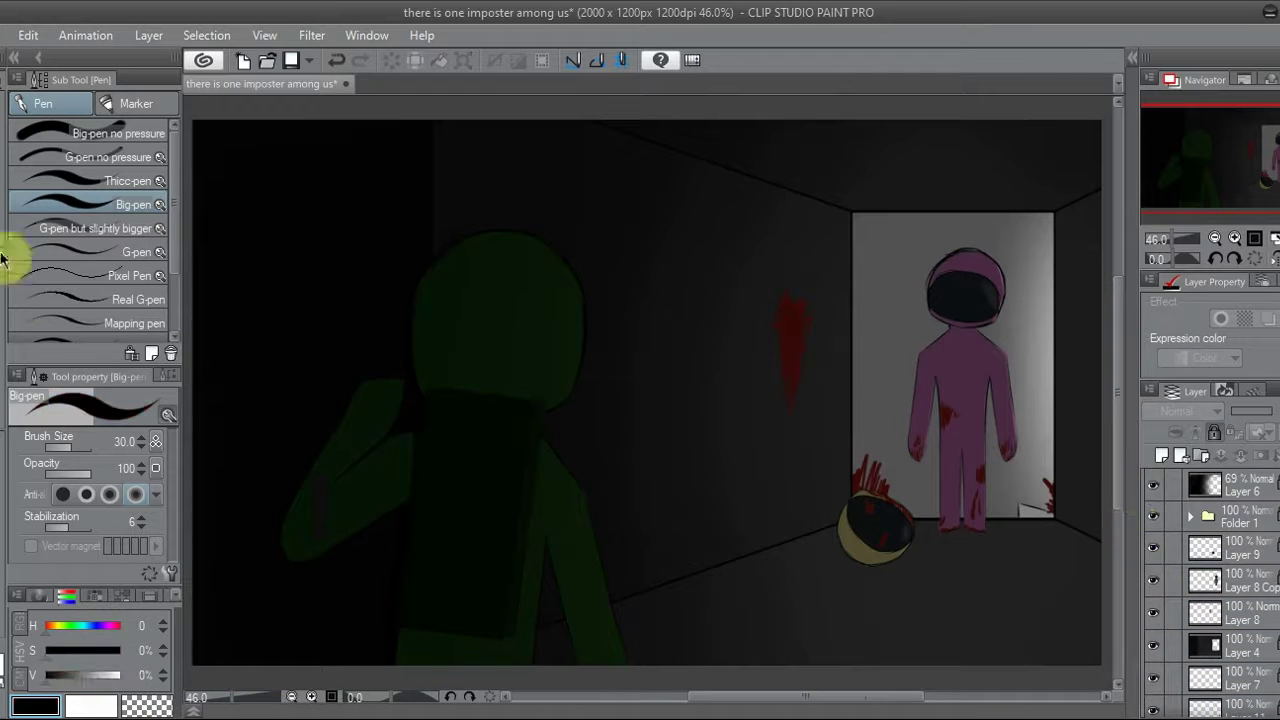
pyautogui.click(1266, 318)
pyautogui.moveTo(979, 300); pyautogui.dragTo(851, 514)
pyautogui.press('k')
pyautogui.hotkey('ctrl', 'z')
pyautogui.moveTo(1240, 527); pyautogui.dragTo(1246, 562)
# Transform the black figure copy into a slanted shadow running from the feet across the floor toward the viewer
pyautogui.moveTo(963, 194); pyautogui.dragTo(937, 509)
pyautogui.hotkey('ctrl', 't')
pyautogui.moveTo(1257, 200); pyautogui.dragTo(1262, 218)
pyautogui.moveTo(832, 508); pyautogui.dragTo(747, 505)
pyautogui.scroll(2, 646, 594)
pyautogui.click(660, 612)
pyautogui.scroll(1, 729, 531)
# Duplicate the fallen helmet's layer, colour the lower copy black and offset it down and left as a floor shadow
pyautogui.moveTo(1238, 180); pyautogui.dragTo(1249, 201)
pyautogui.moveTo(1209, 506); pyautogui.dragTo(1237, 523)
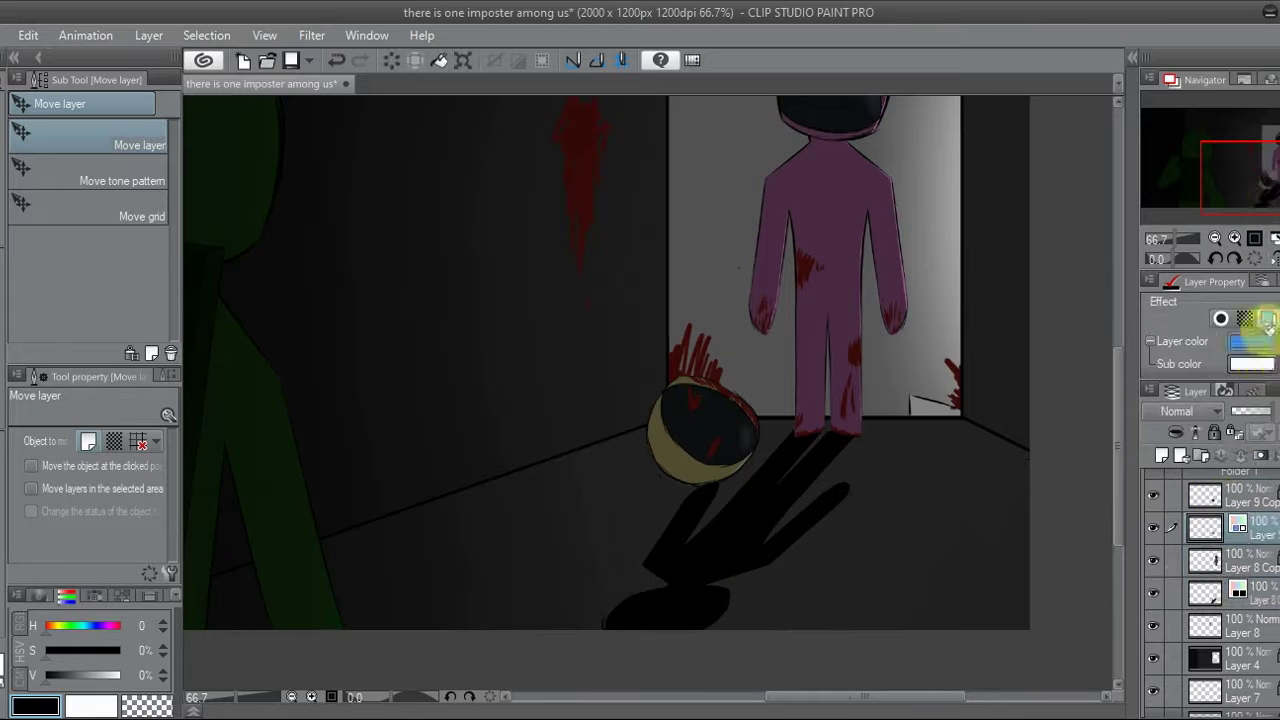
pyautogui.hotkey('ctrl', 't')
pyautogui.moveTo(651, 514); pyautogui.dragTo(718, 500)
pyautogui.press('Return')
# Duplicate the corner shape's layer, colour the copy black and skew it into a flat shadow on the floor
pyautogui.moveTo(1181, 597); pyautogui.dragTo(1214, 586)
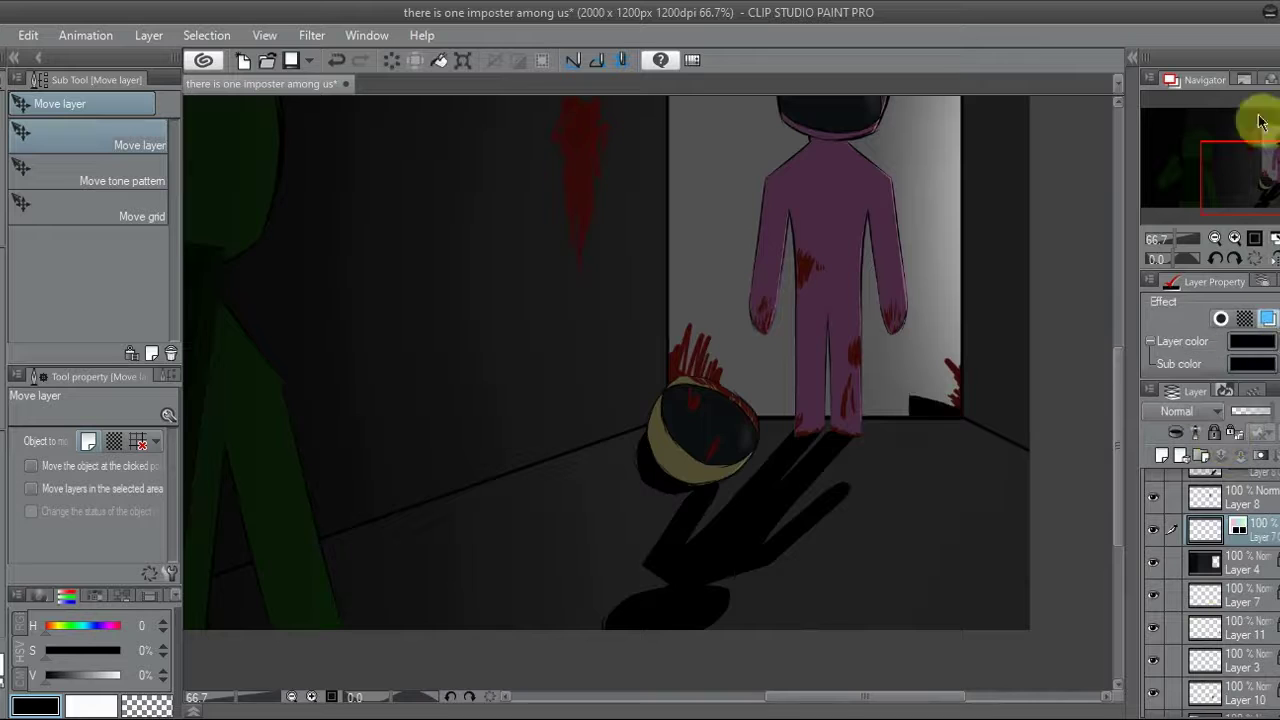
pyautogui.scroll(3, 1047, 475)
pyautogui.hotkey('ctrl', 't')
pyautogui.moveTo(850, 338); pyautogui.dragTo(803, 400)
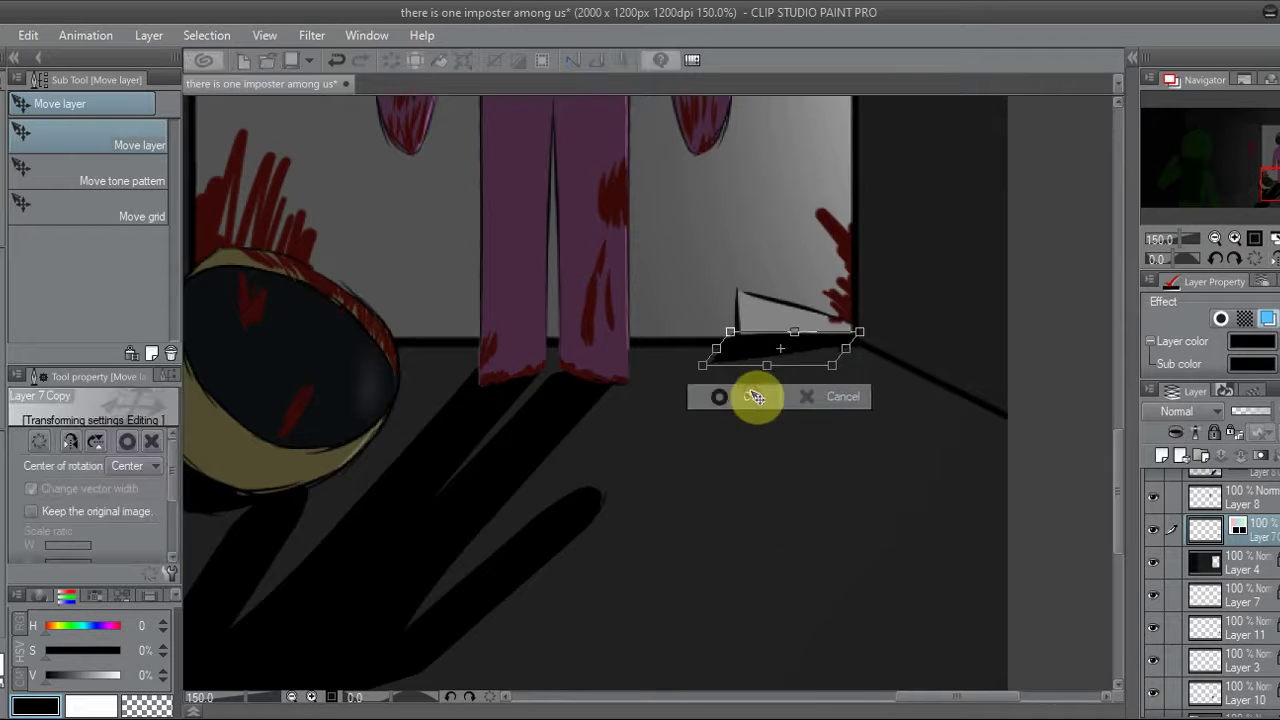
pyautogui.click(757, 400)
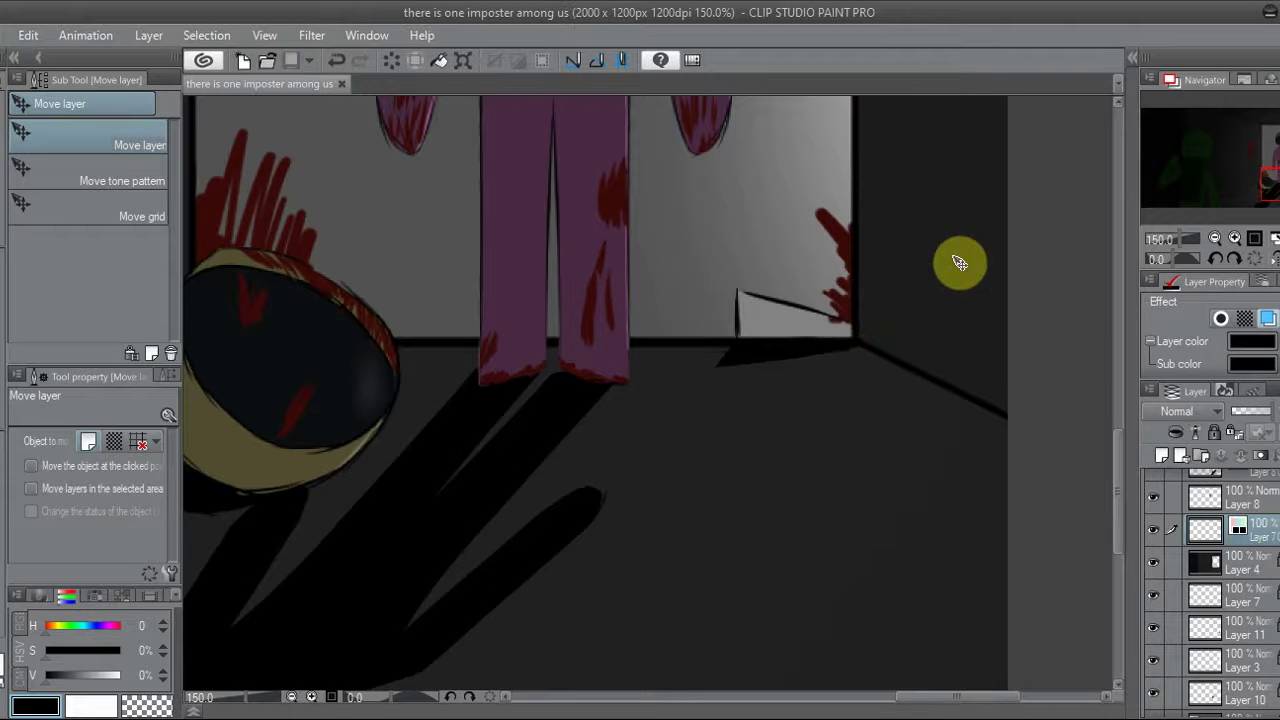
# Merge the cast-shadow layers into one below Layer 8, collapse the tool palettes and save the drawing
pyautogui.hotkey('ctrl', '0')
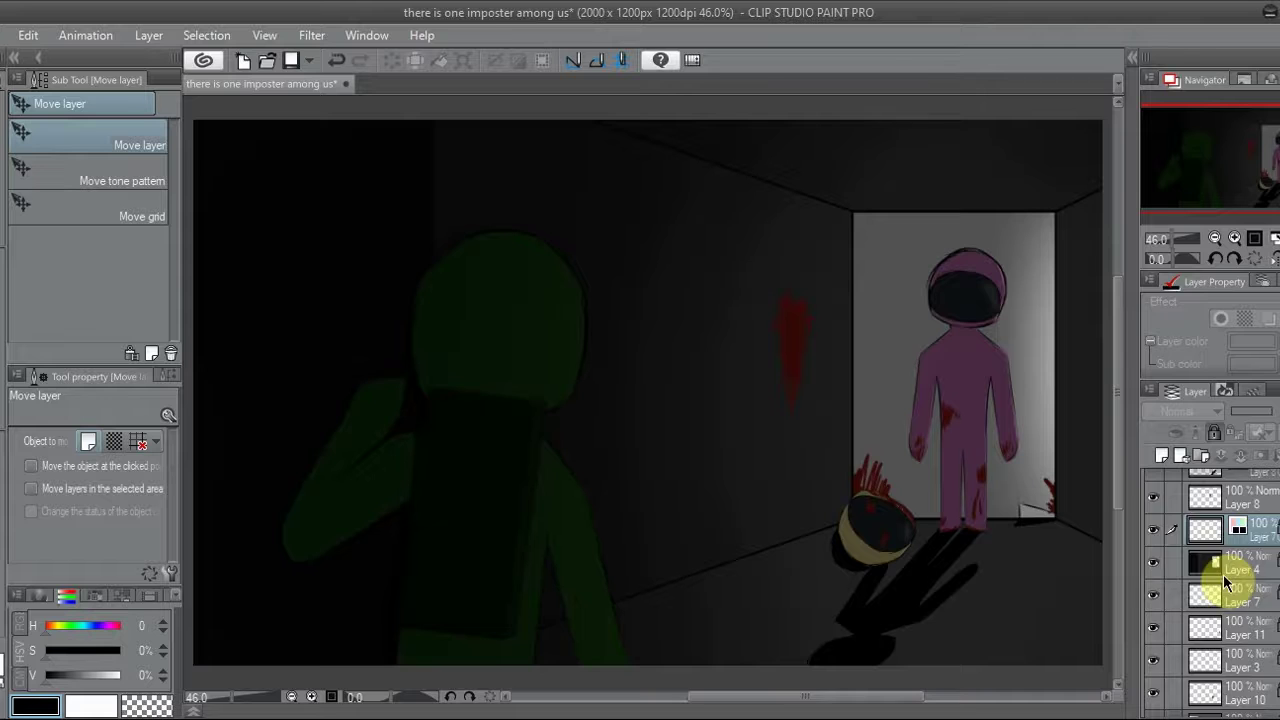
pyautogui.scroll(2, 1257, 586)
pyautogui.moveTo(1262, 572); pyautogui.dragTo(1242, 600)
pyautogui.click(37, 58)
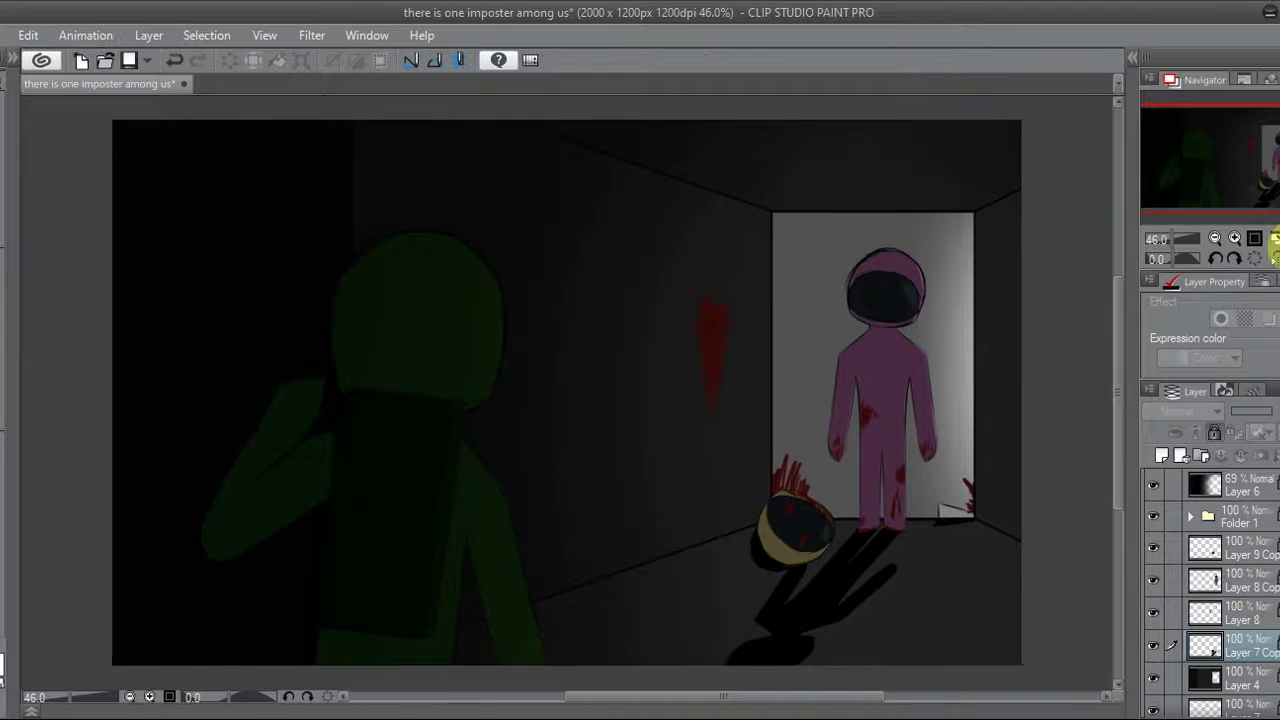
pyautogui.hotkey('ctrl', 's')
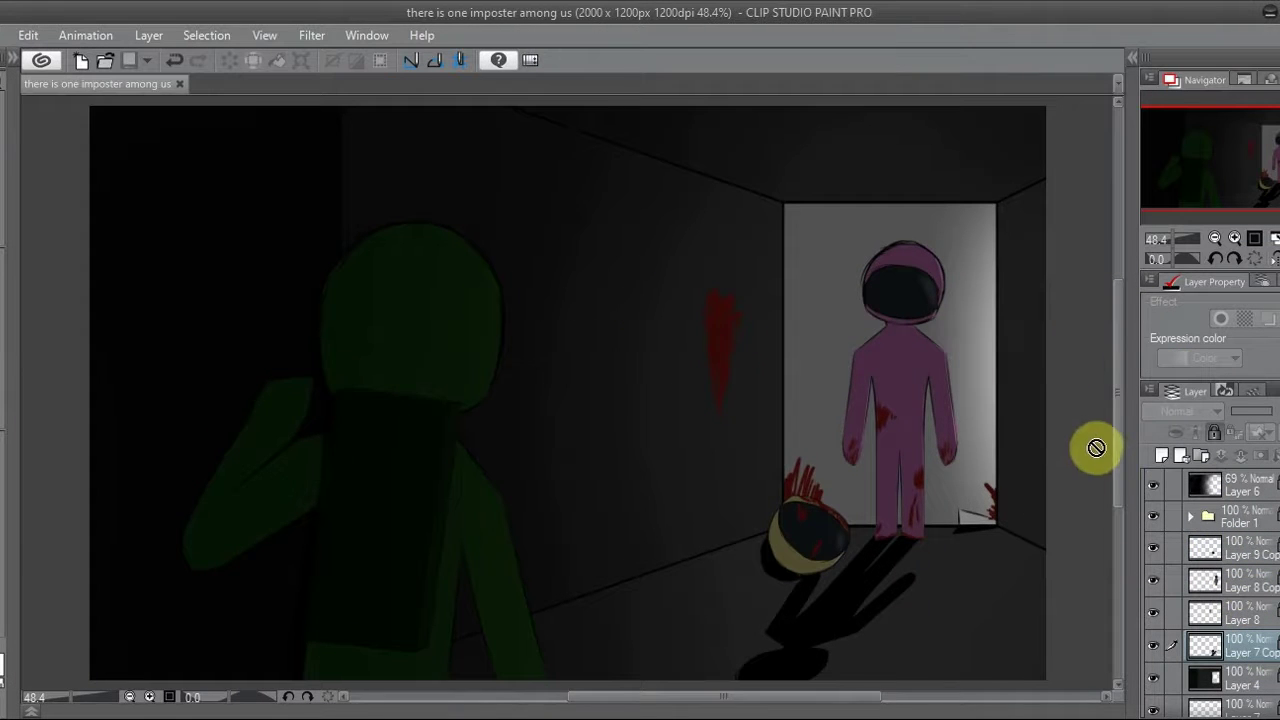